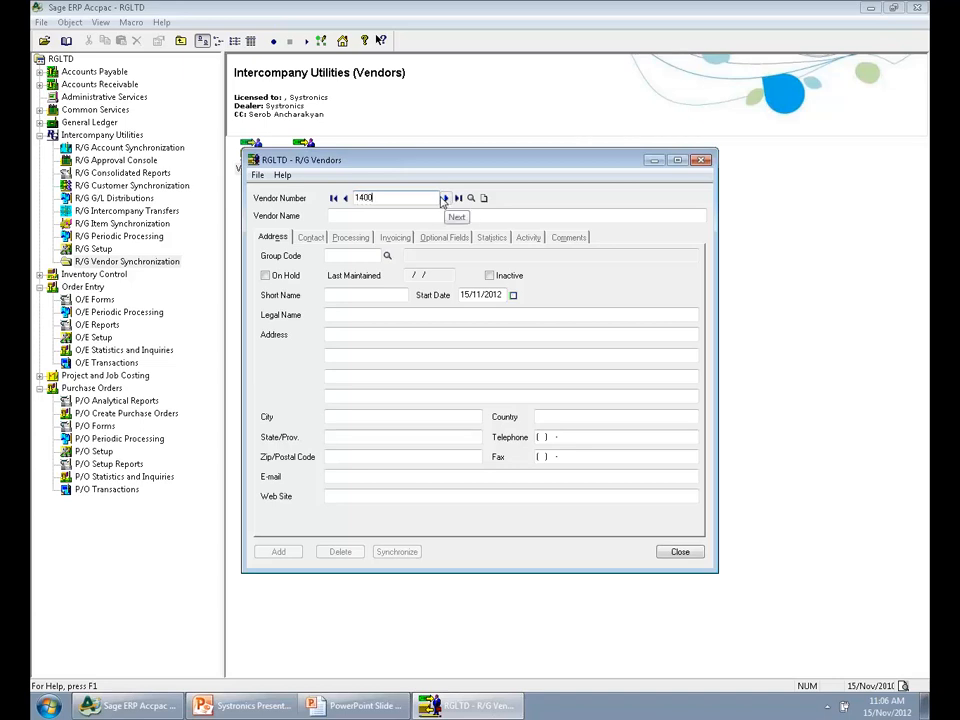
Load vendor 1400, Coastal Heating of Ottawa, and add its details as new vendor 1405
{"action": "left_click", "coordinate": [444, 199]}
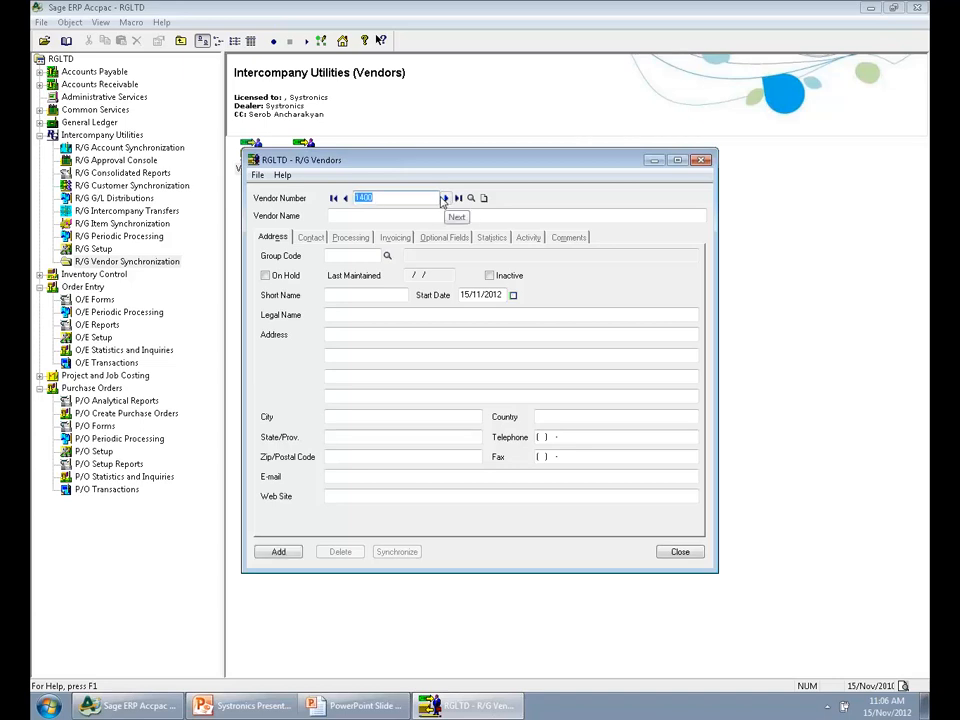
{"action": "left_click", "coordinate": [371, 194]}
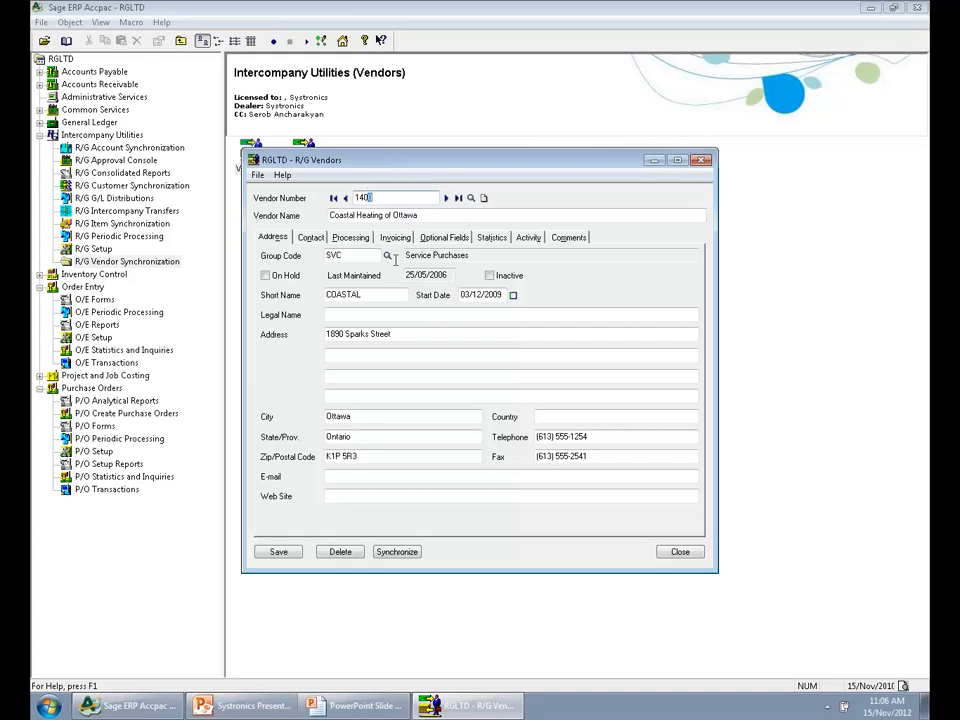
{"action": "key", "text": "BackSpace"}
{"action": "type", "text": "5"}
{"action": "key", "text": "Tab"}
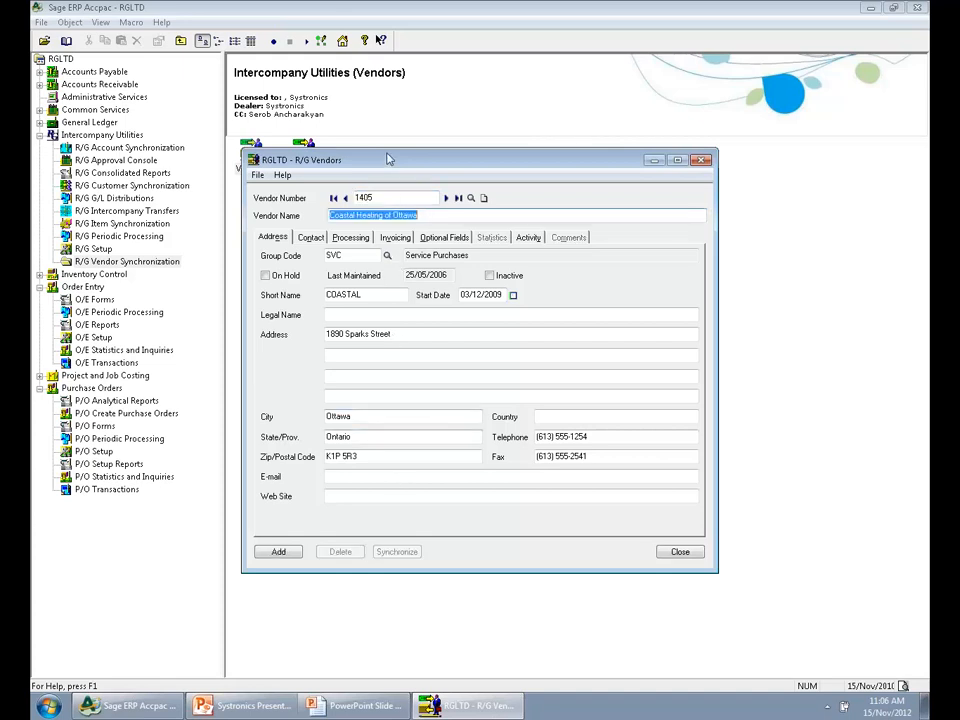
{"action": "left_click", "coordinate": [289, 553]}
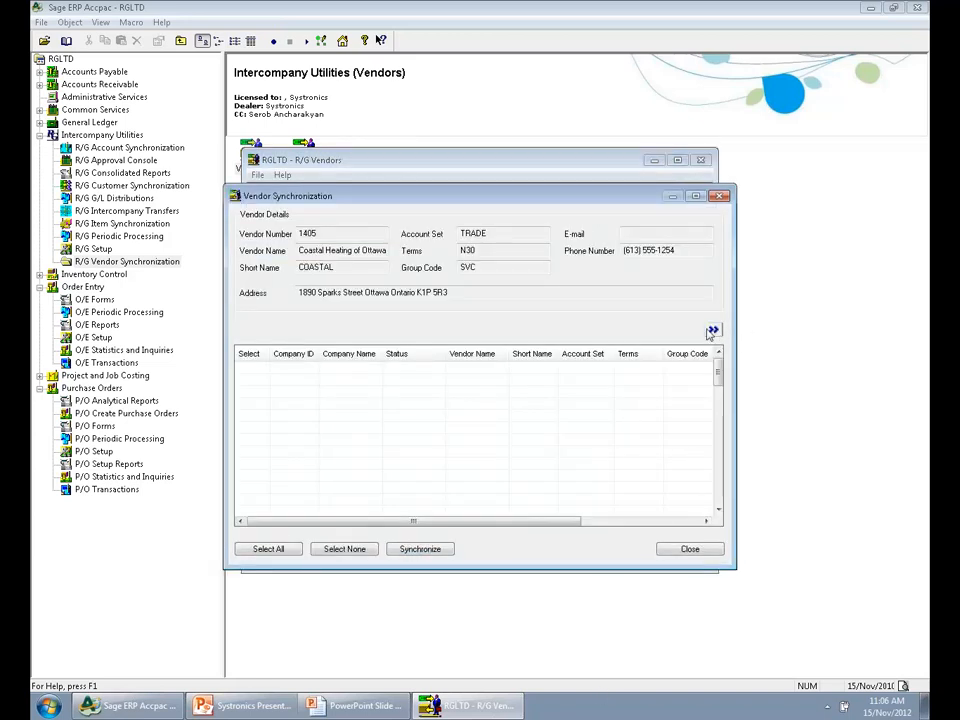
List the available companies, select them all, and synchronize the new vendor to RGCOMP and RGINC
{"action": "left_click", "coordinate": [712, 331]}
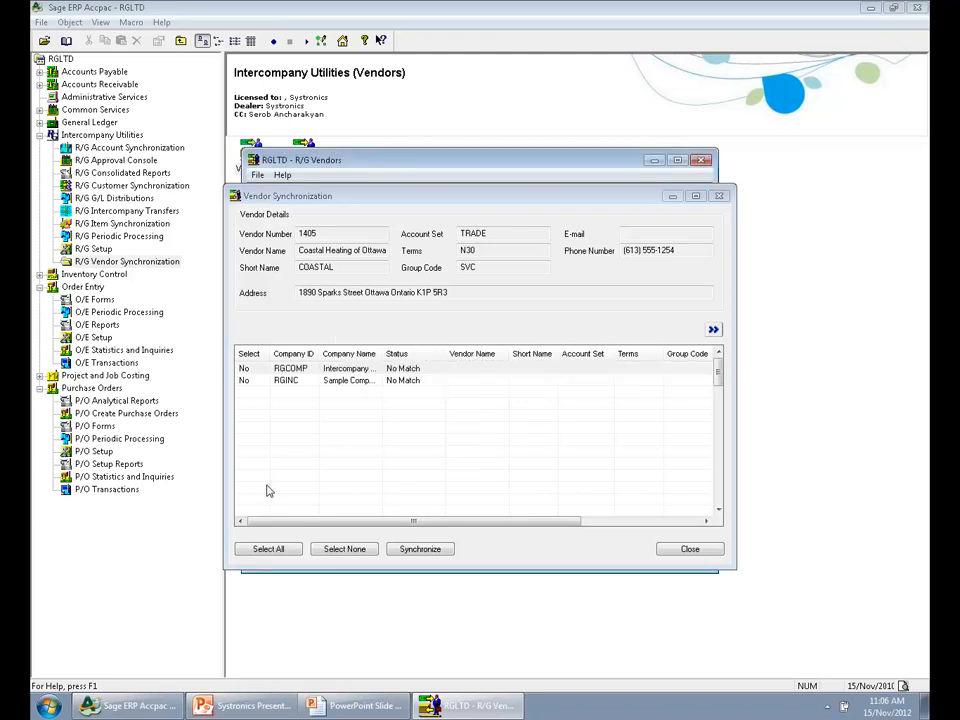
{"action": "left_click", "coordinate": [269, 550]}
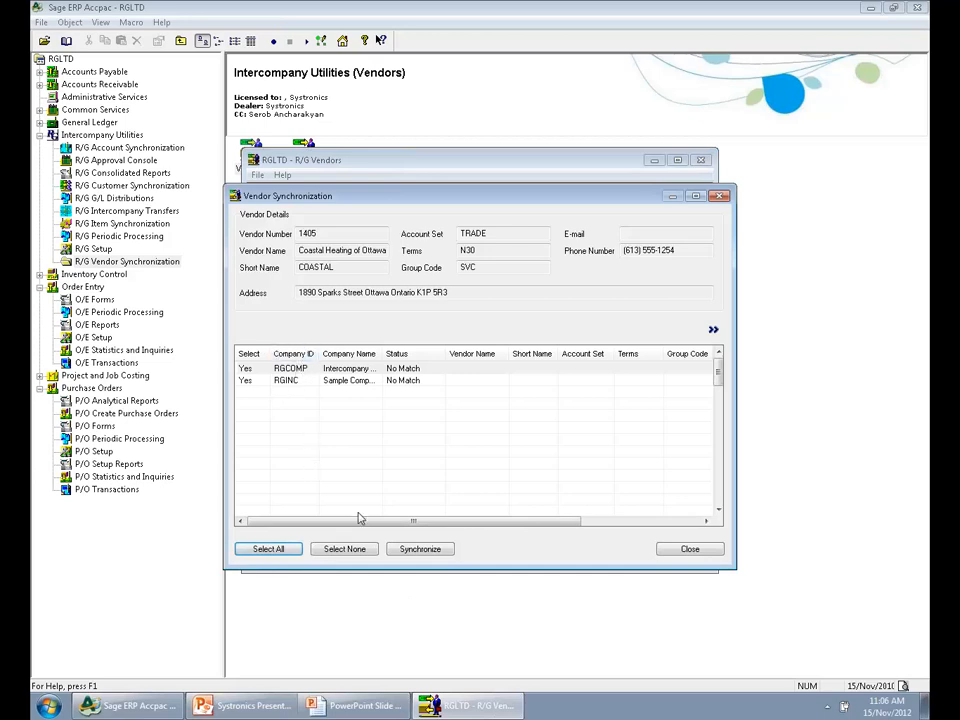
{"action": "left_click", "coordinate": [408, 551]}
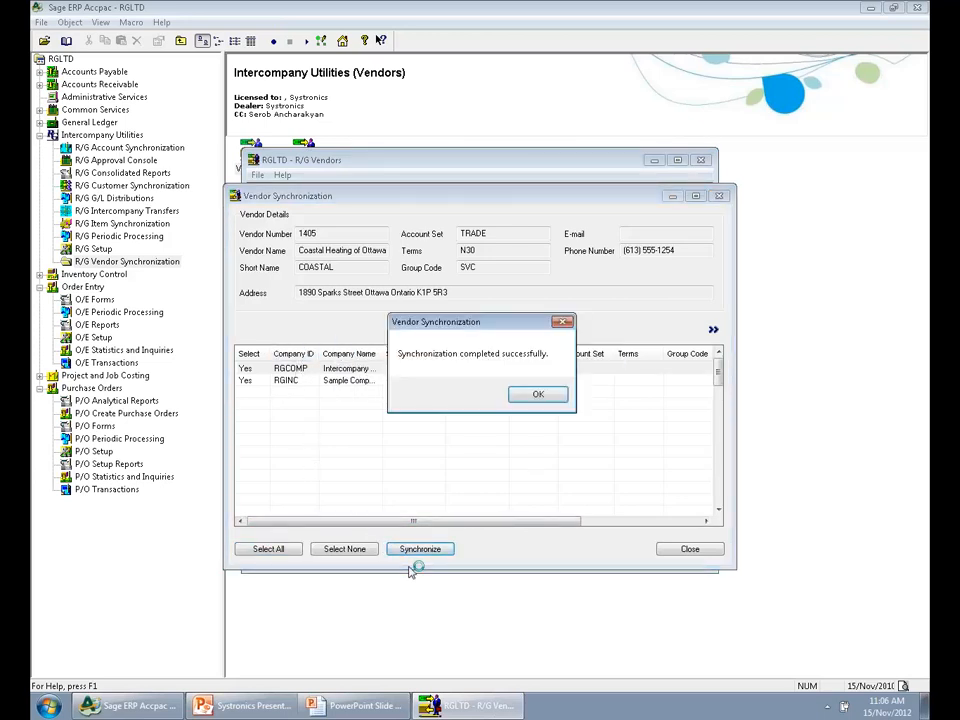
{"action": "left_click", "coordinate": [538, 394]}
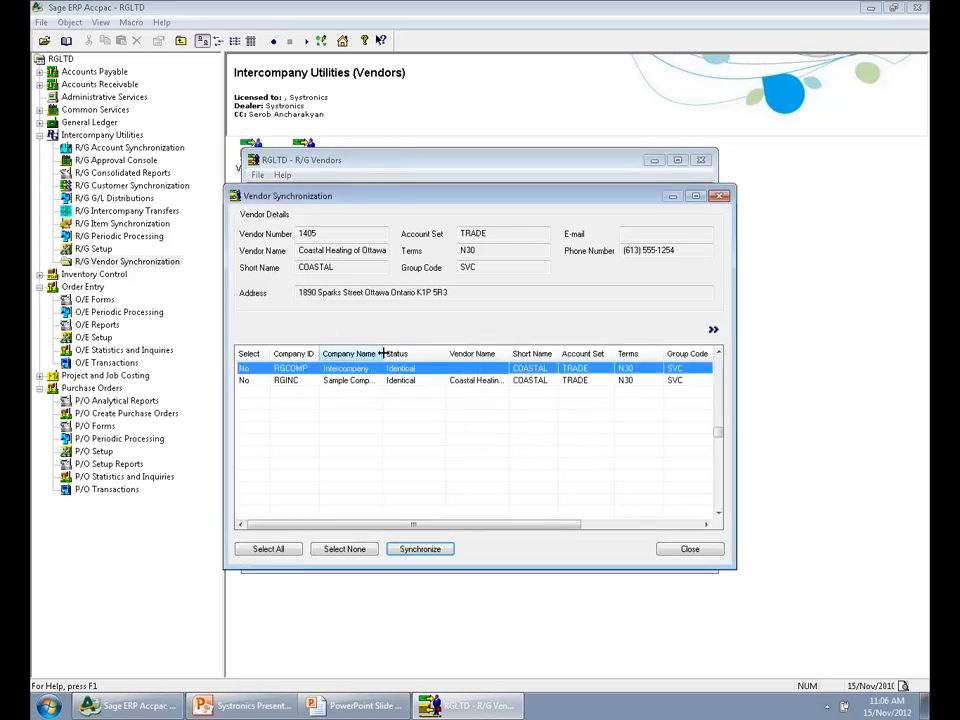
Widen the Company Name column and review the synchronization status of RGCOMP and RGINC
{"action": "left_click_drag", "start_coordinate": [381, 353], "coordinate": [434, 353]}
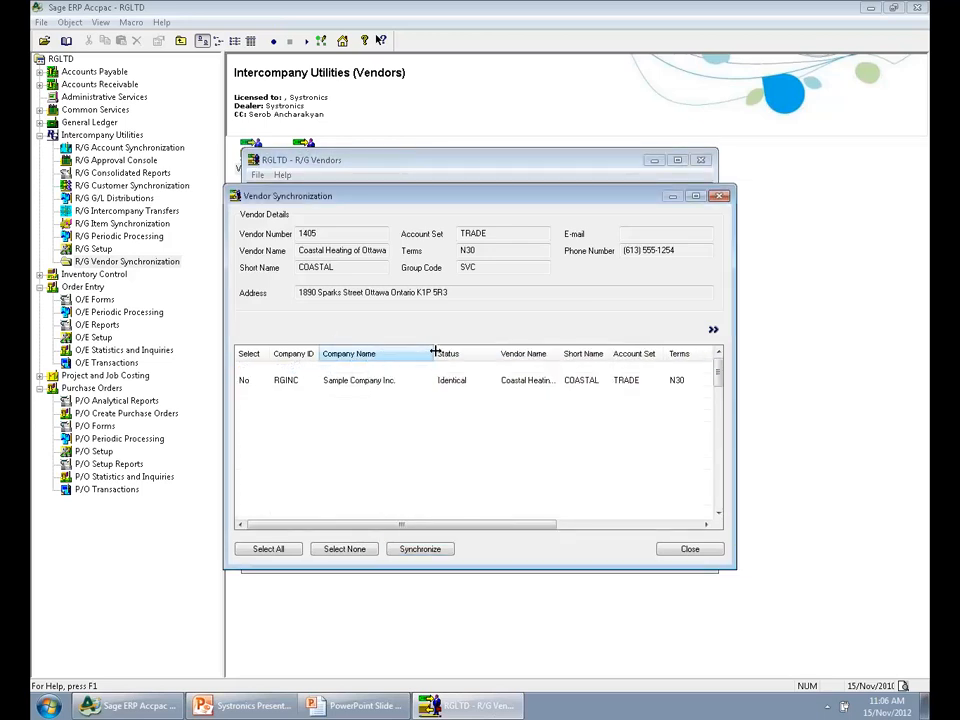
{"action": "left_click", "coordinate": [345, 381]}
{"action": "left_click", "coordinate": [290, 368]}
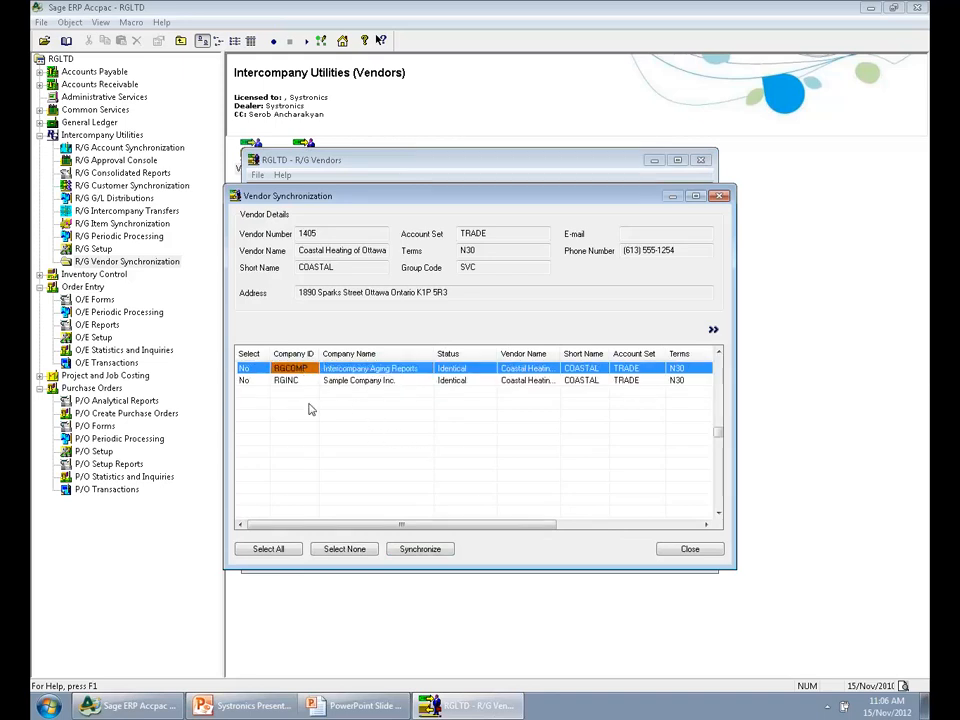
Find Sage ERP Accpac by searching for "erp", launch a second session, and open company RGINC
{"action": "left_click", "coordinate": [40, 708]}
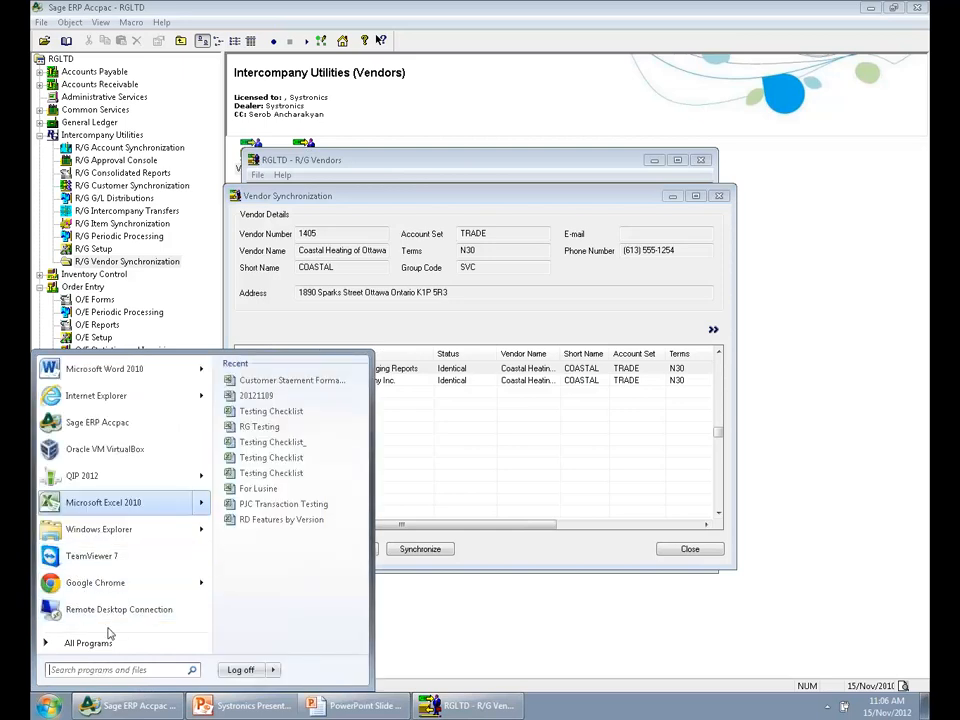
{"action": "left_click", "coordinate": [74, 671]}
{"action": "type", "text": "er"}
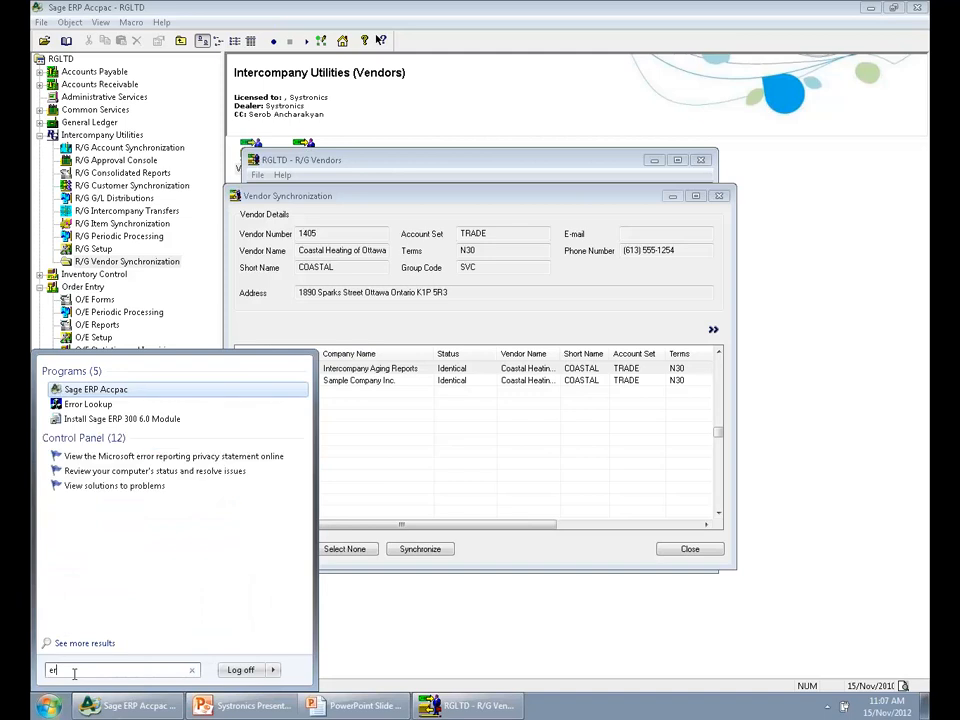
{"action": "type", "text": "p"}
{"action": "key", "text": "Return"}
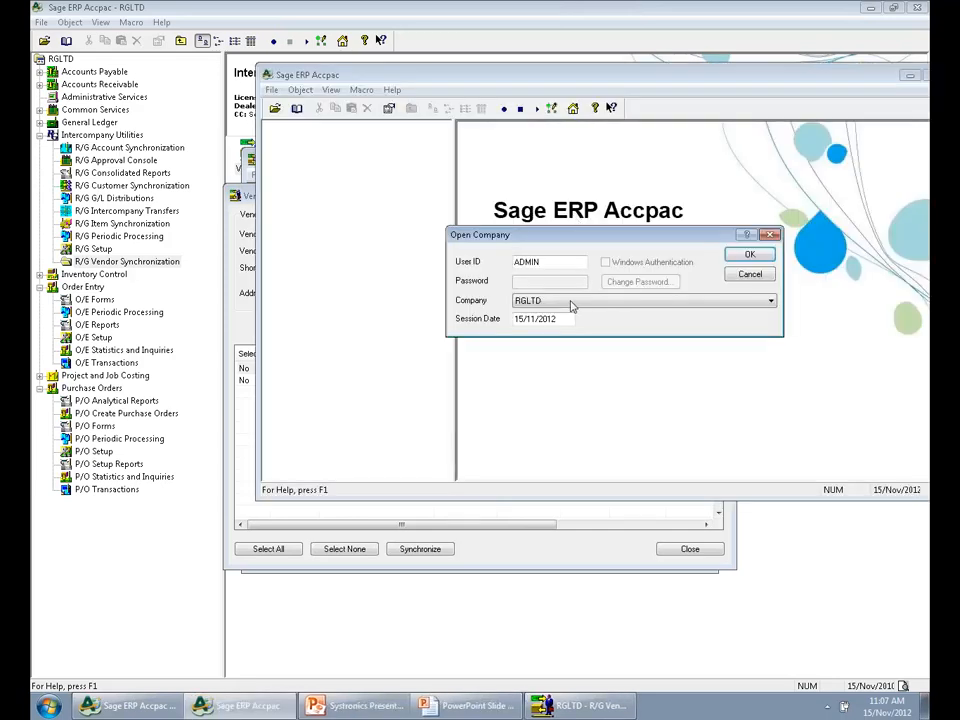
{"action": "left_click", "coordinate": [575, 300]}
{"action": "left_click", "coordinate": [562, 449]}
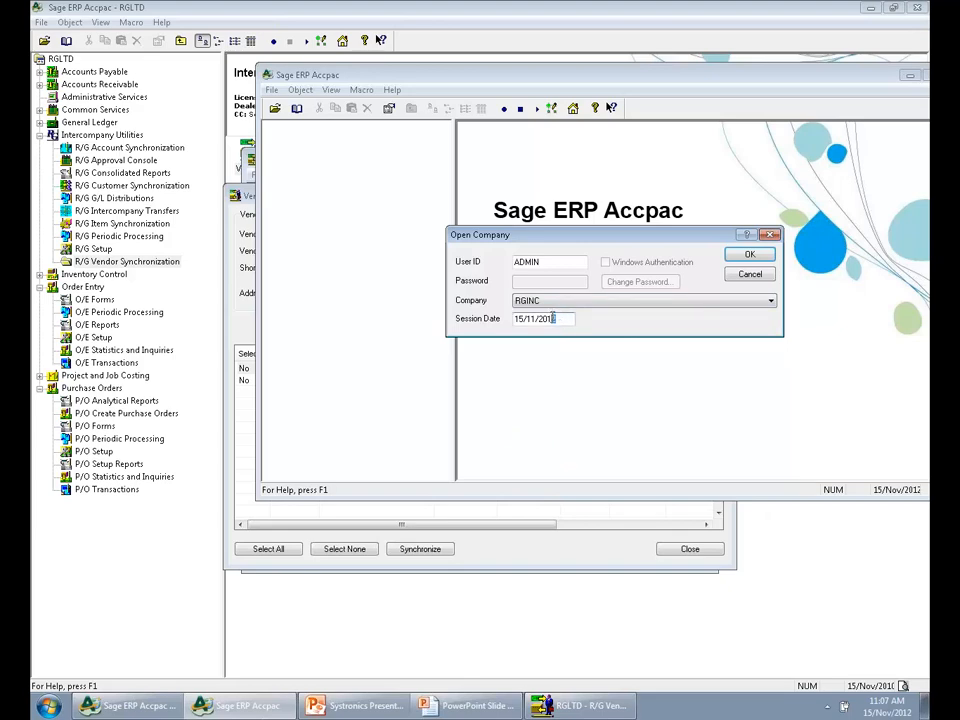
{"action": "key", "text": "Return"}
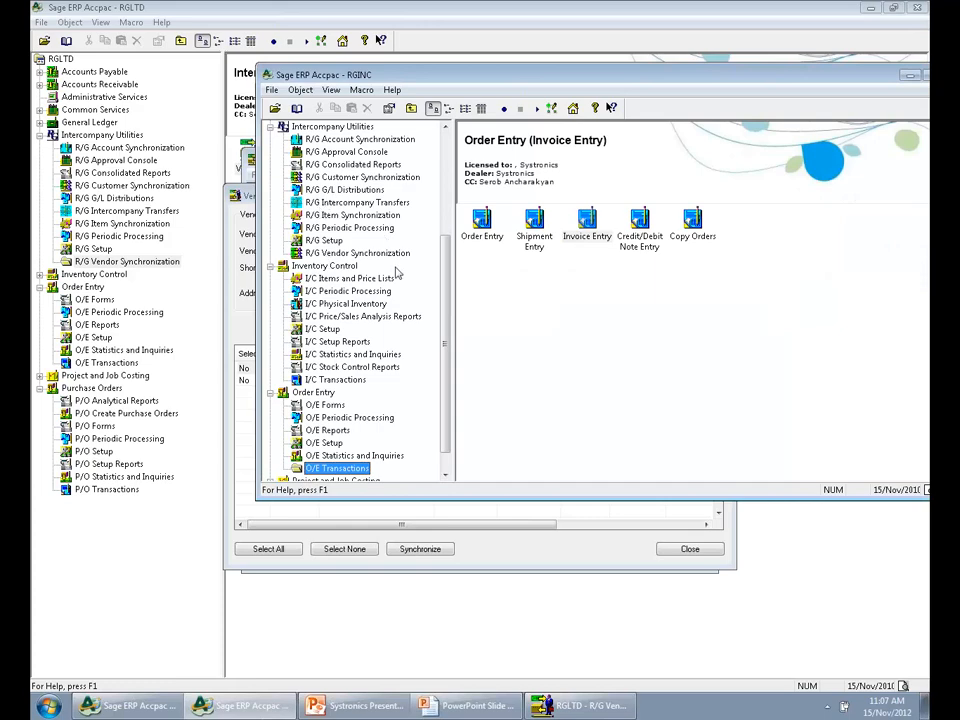
Open the Accounts Payable vendor records in RGINC and display vendor 1405
{"action": "scroll", "coordinate": [400, 230], "scroll_direction": "up", "scroll_amount": 5}
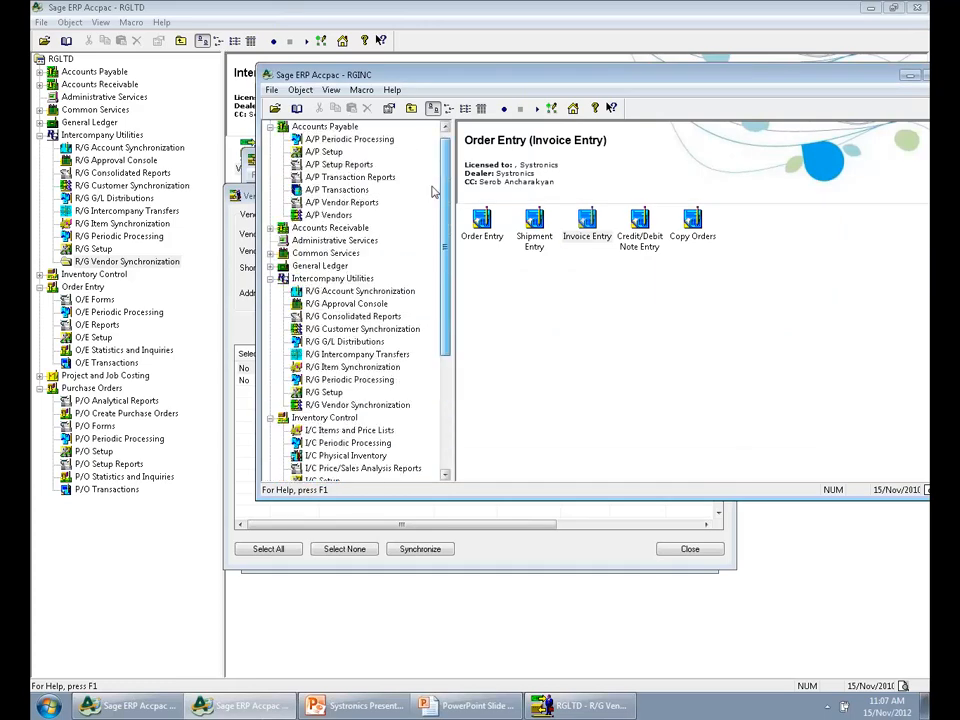
{"action": "left_click", "coordinate": [328, 139]}
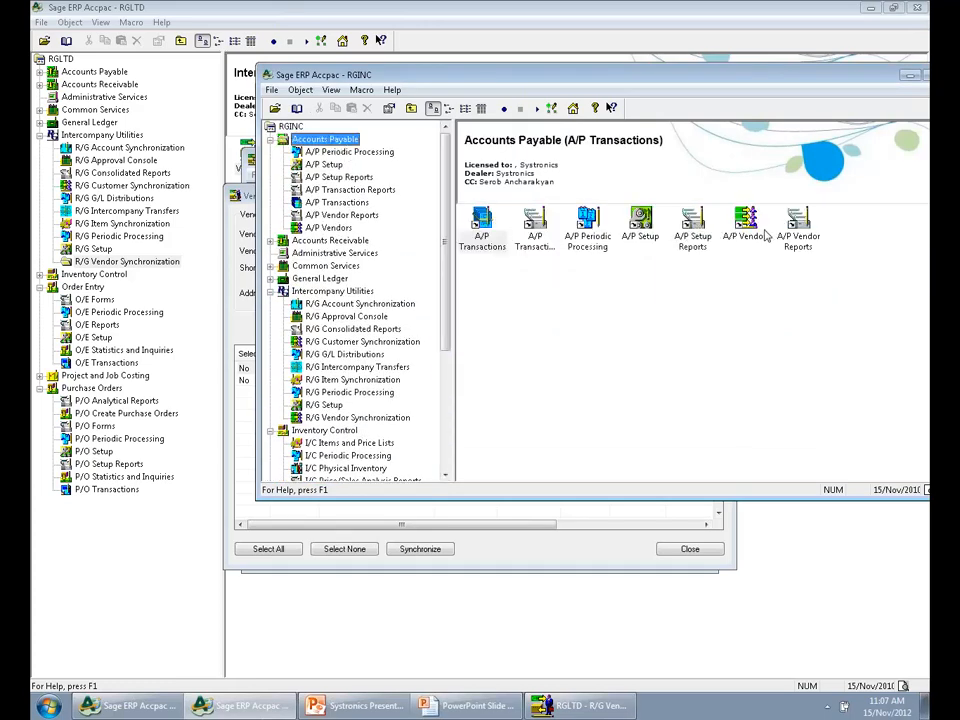
{"action": "double_click", "coordinate": [765, 233]}
{"action": "double_click", "coordinate": [534, 222]}
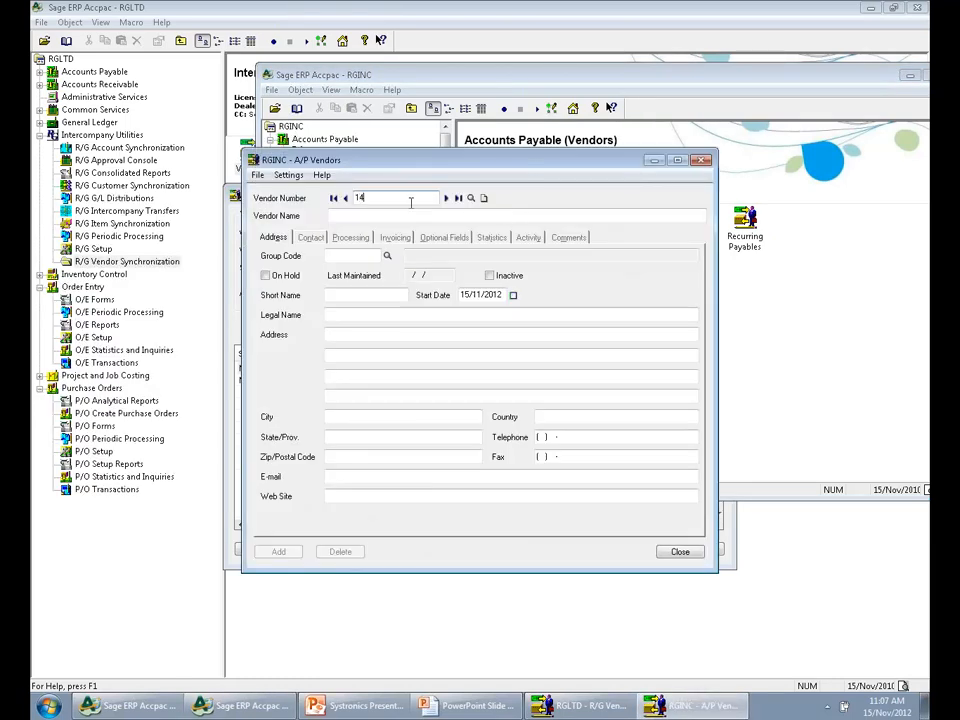
{"action": "type", "text": "1405"}
{"action": "key", "text": "Tab"}
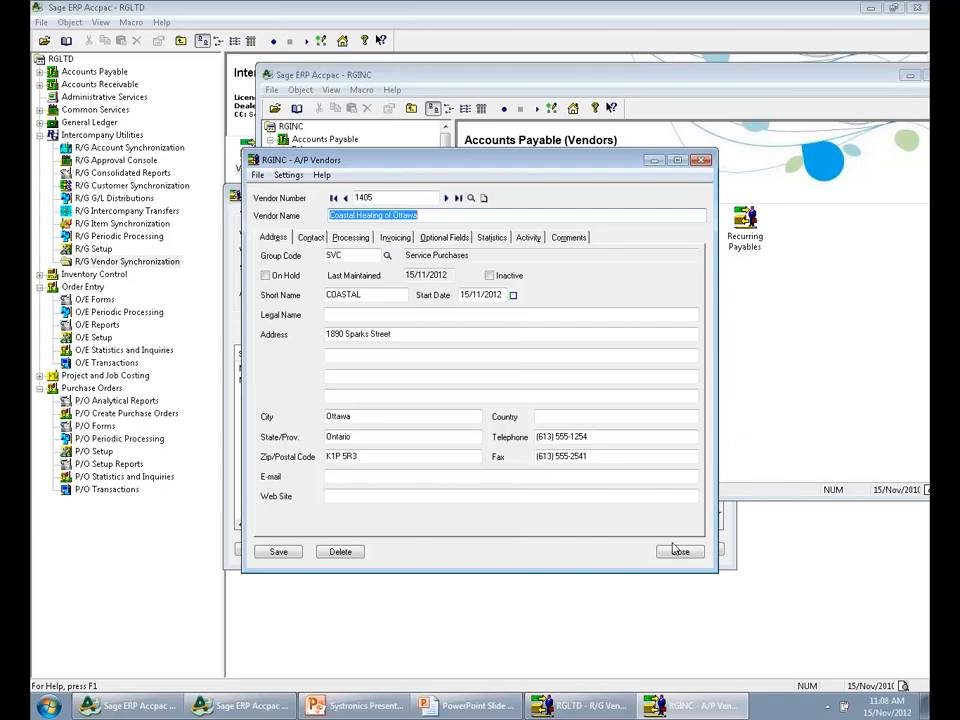
Switch back to the RGLTD company session and open Purchase Order Entry from the purchase order transactions
{"action": "left_click", "coordinate": [155, 702]}
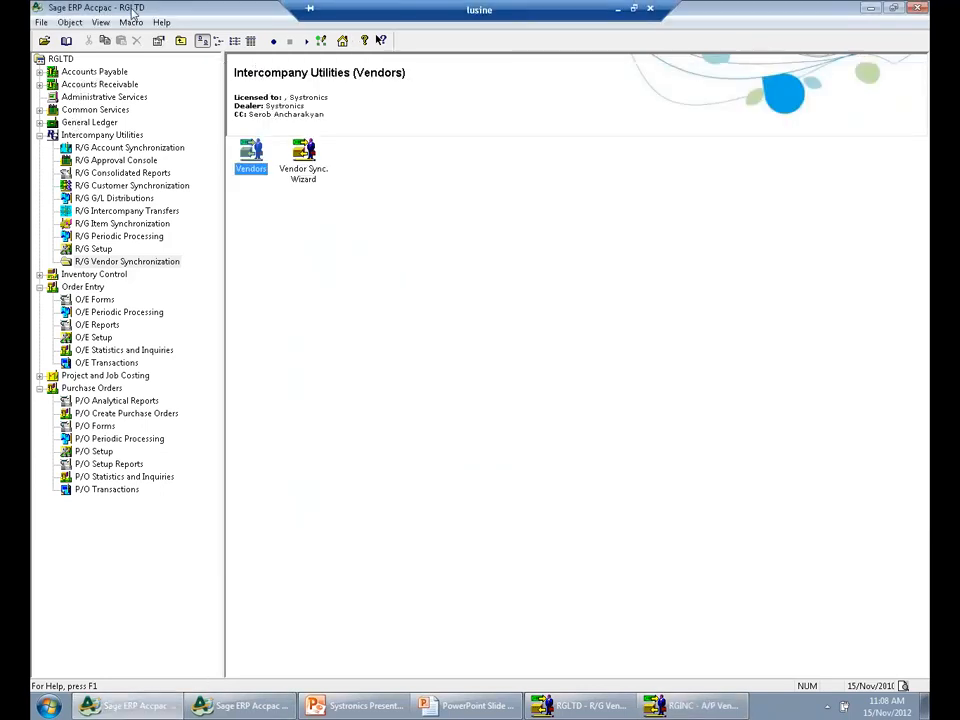
{"action": "left_click", "coordinate": [82, 388]}
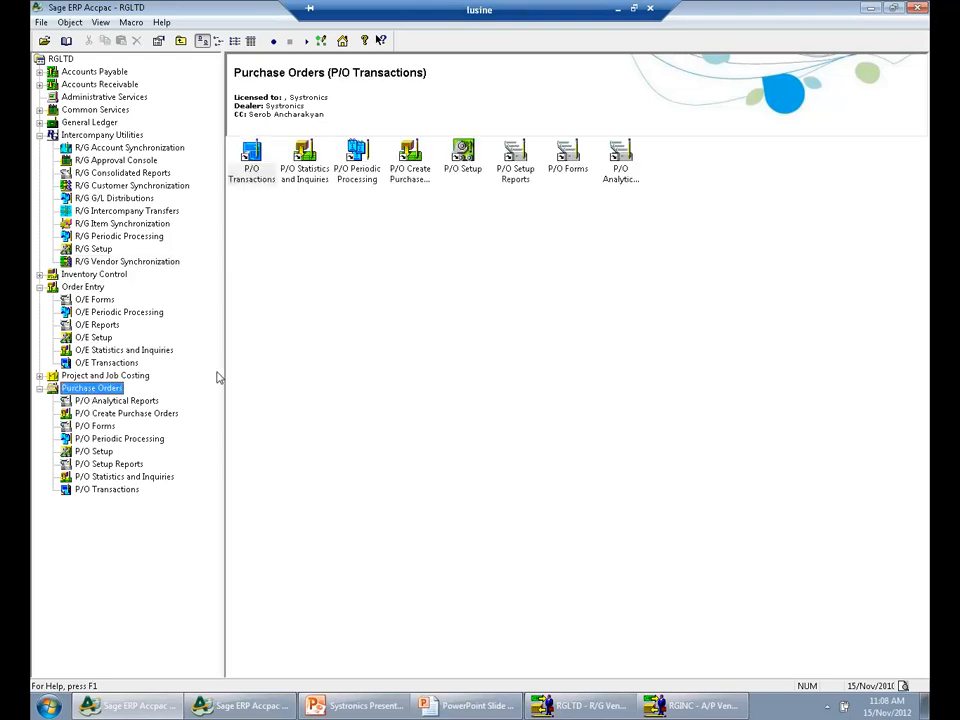
{"action": "left_click", "coordinate": [250, 170]}
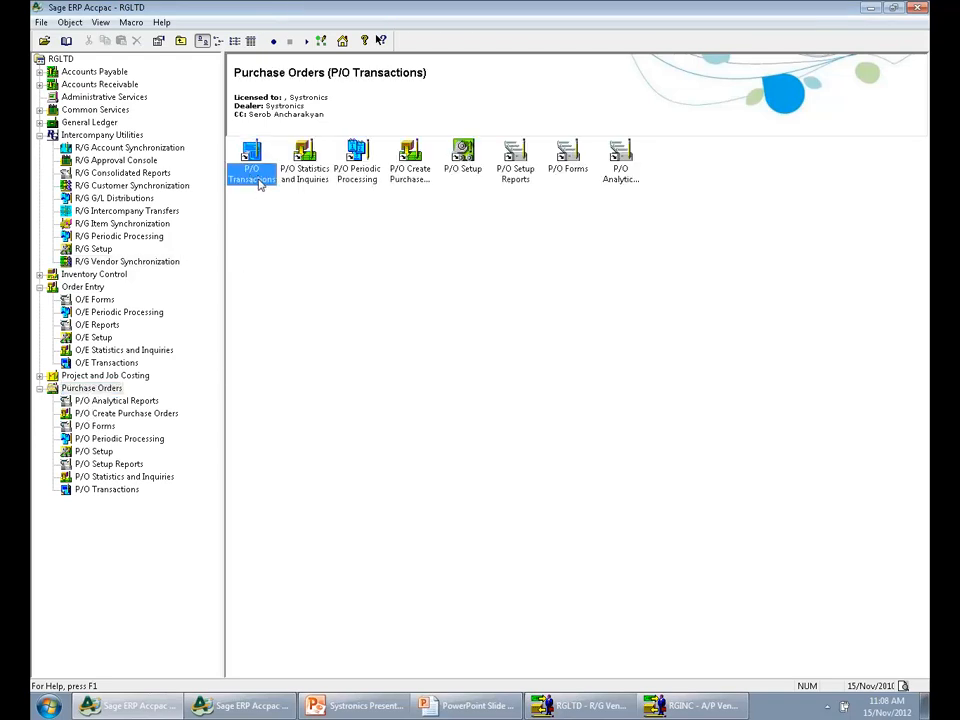
{"action": "double_click", "coordinate": [258, 178]}
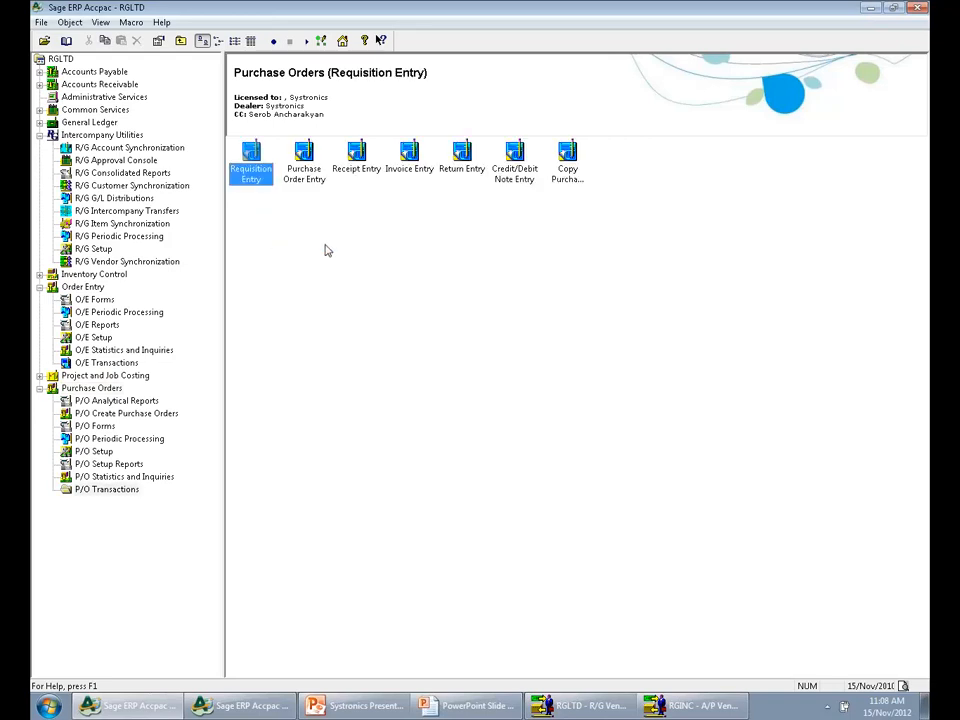
{"action": "double_click", "coordinate": [305, 172]}
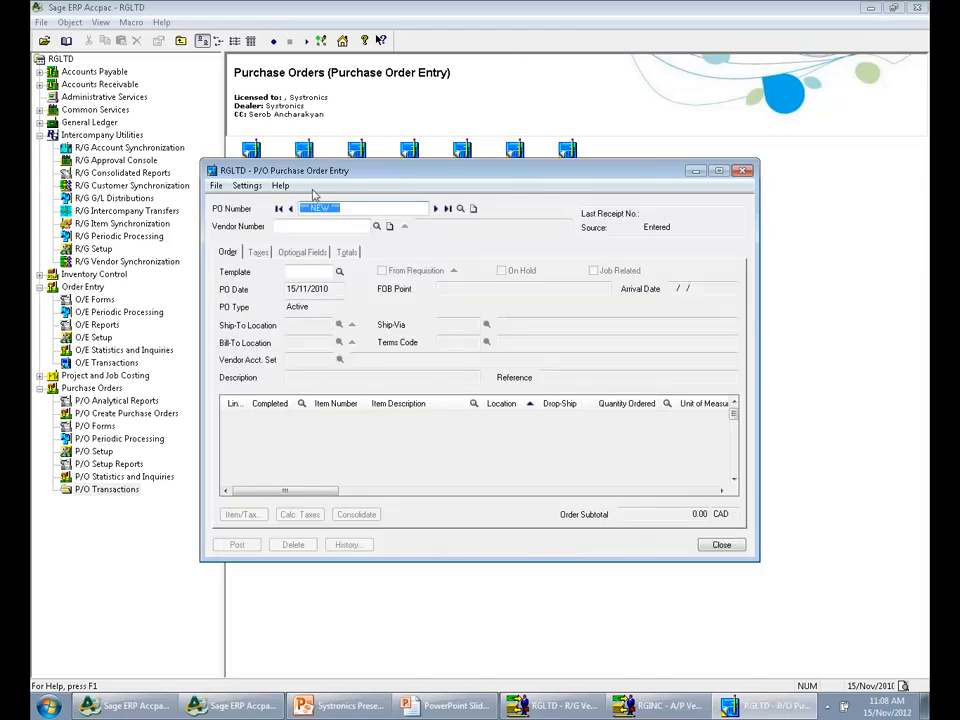
Assign vendor 3000, the Intercompany Vendor, to the new purchase order
{"action": "left_click", "coordinate": [312, 228]}
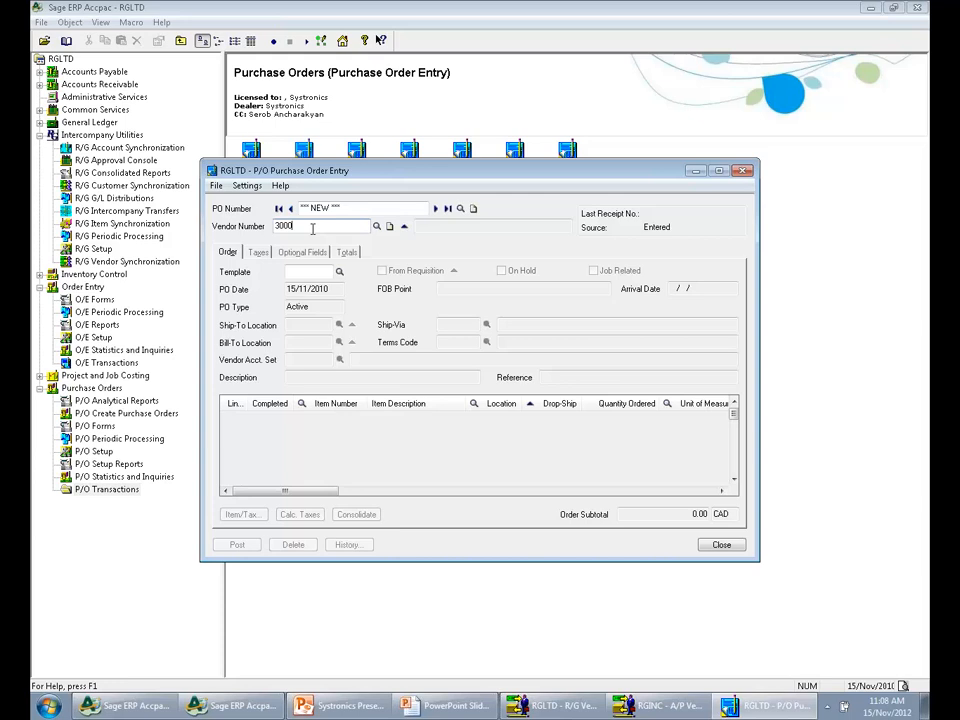
{"action": "type", "text": "3000"}
{"action": "key", "text": "Tab"}
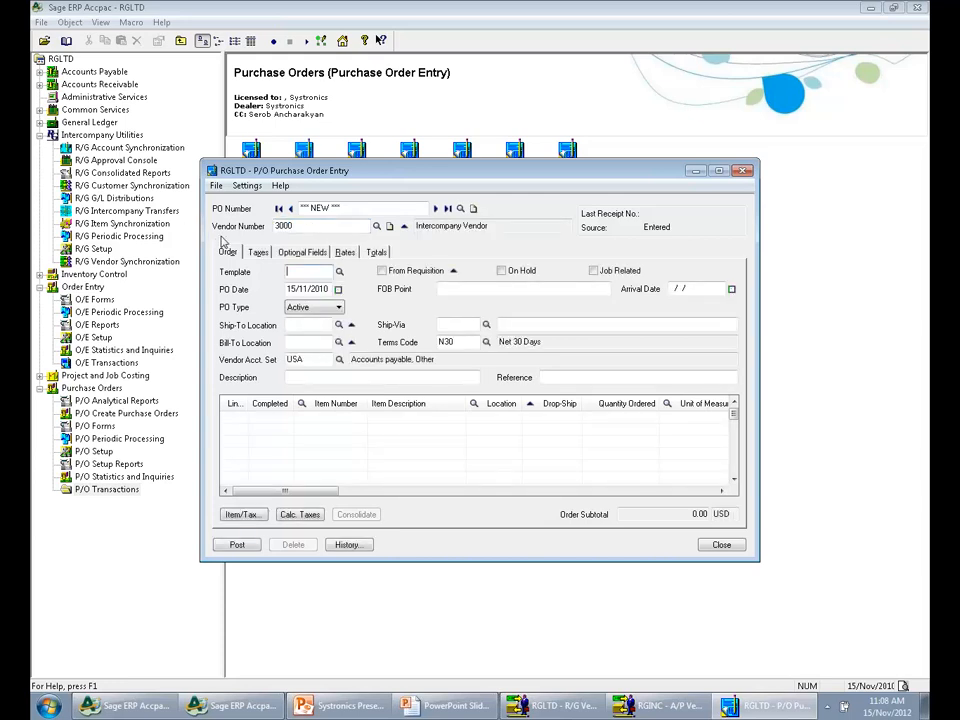
Add item A1-103/0, Fluorescent Desk Lamp, to the first detail line of the purchase order
{"action": "left_click", "coordinate": [352, 428]}
{"action": "left_click", "coordinate": [344, 407]}
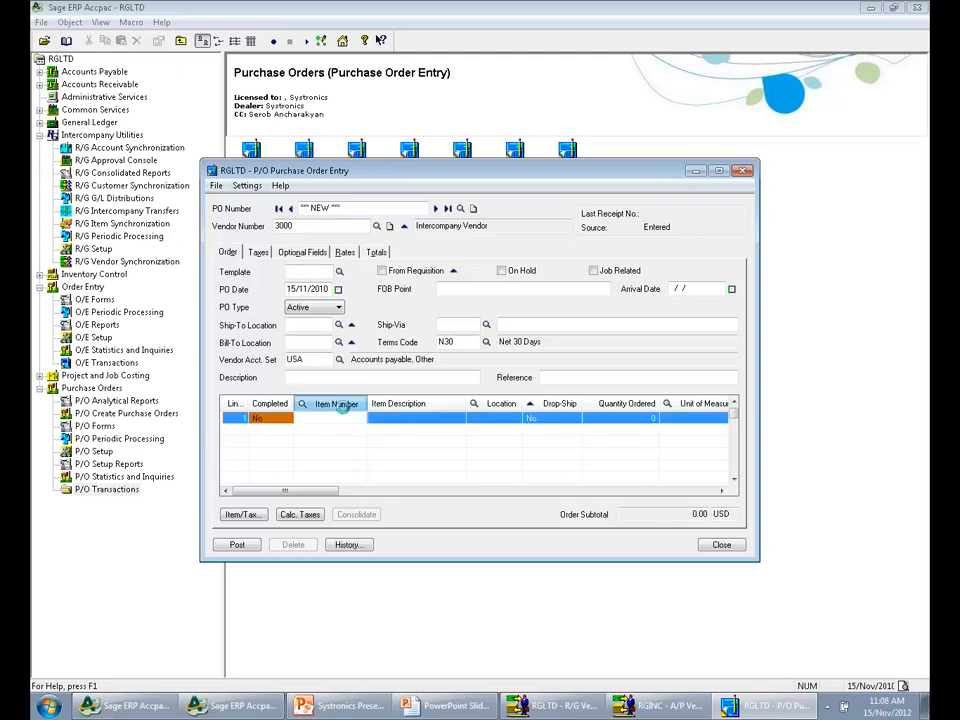
{"action": "double_click", "coordinate": [157, 207]}
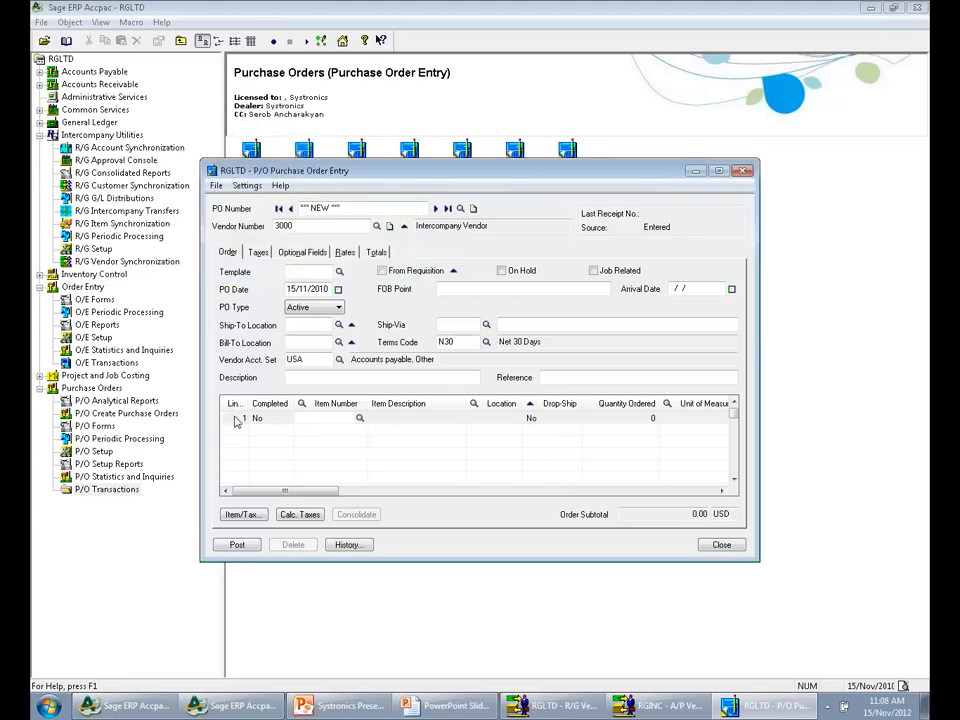
{"action": "key", "text": "Tab"}
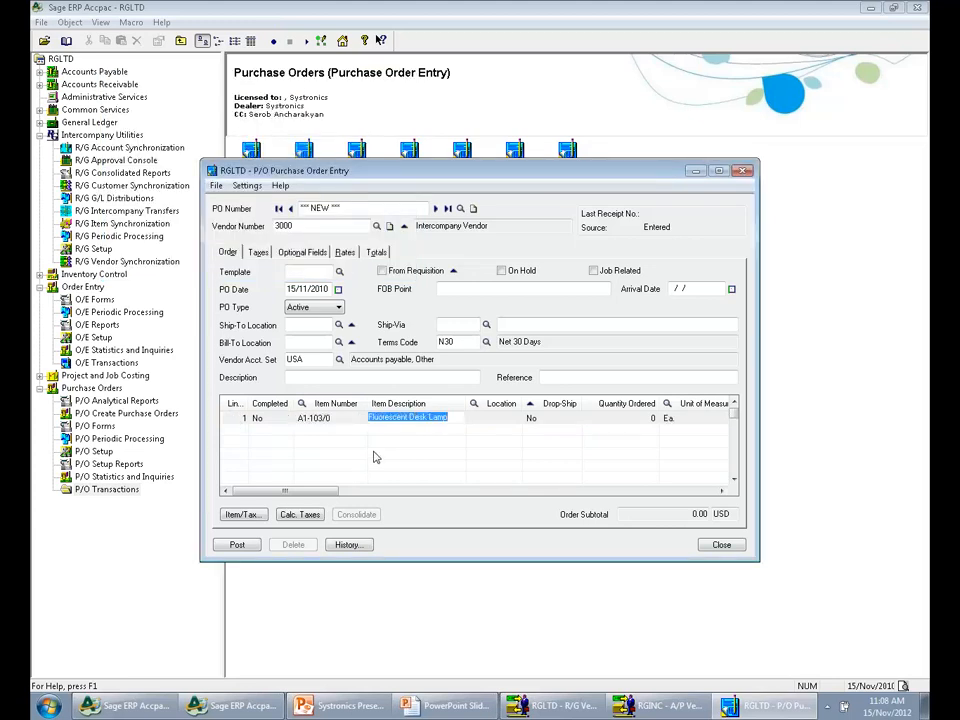
Set the desk lamp line to location 1, quantity ordered 5, and unit cost 20
{"action": "key", "text": "Tab"}
{"action": "type", "text": "1"}
{"action": "key", "text": "Tab"}
{"action": "key", "text": "Tab"}
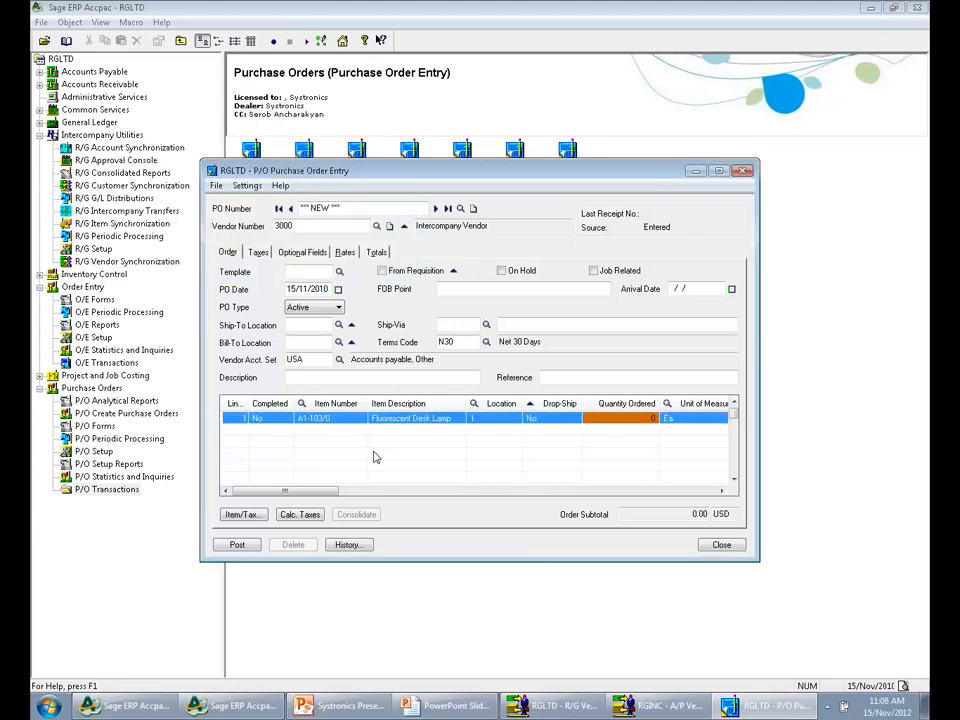
{"action": "type", "text": "5"}
{"action": "key", "text": "Tab"}
{"action": "key", "text": "Tab"}
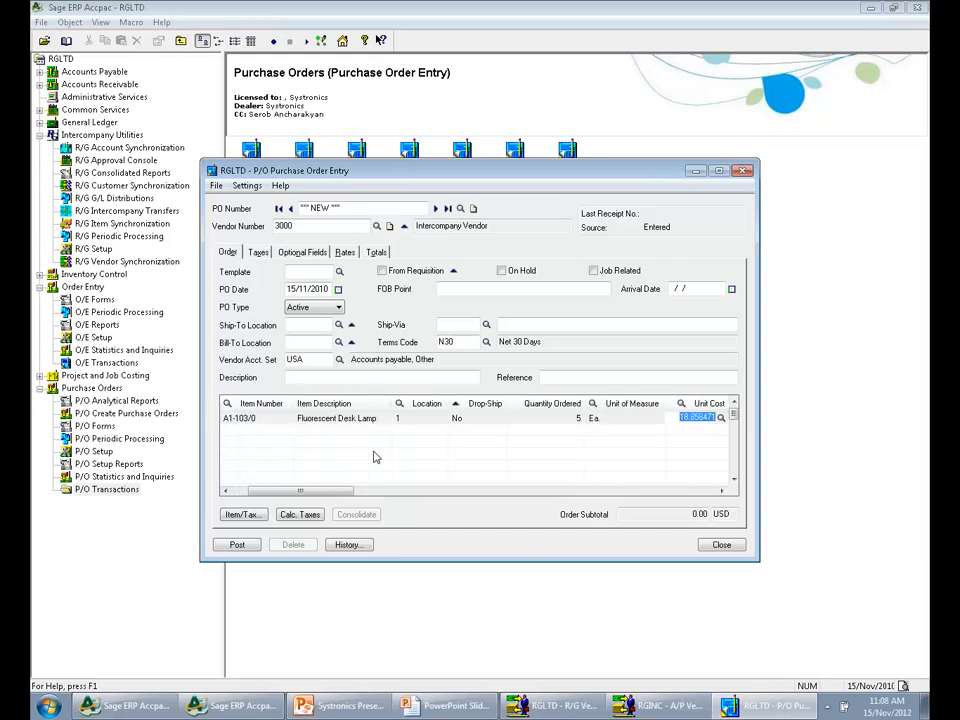
{"action": "type", "text": "20"}
{"action": "key", "text": "Return"}
Post the purchase order without printing it, and examine the O/E order and company named in the posting message
{"action": "left_click", "coordinate": [231, 548]}
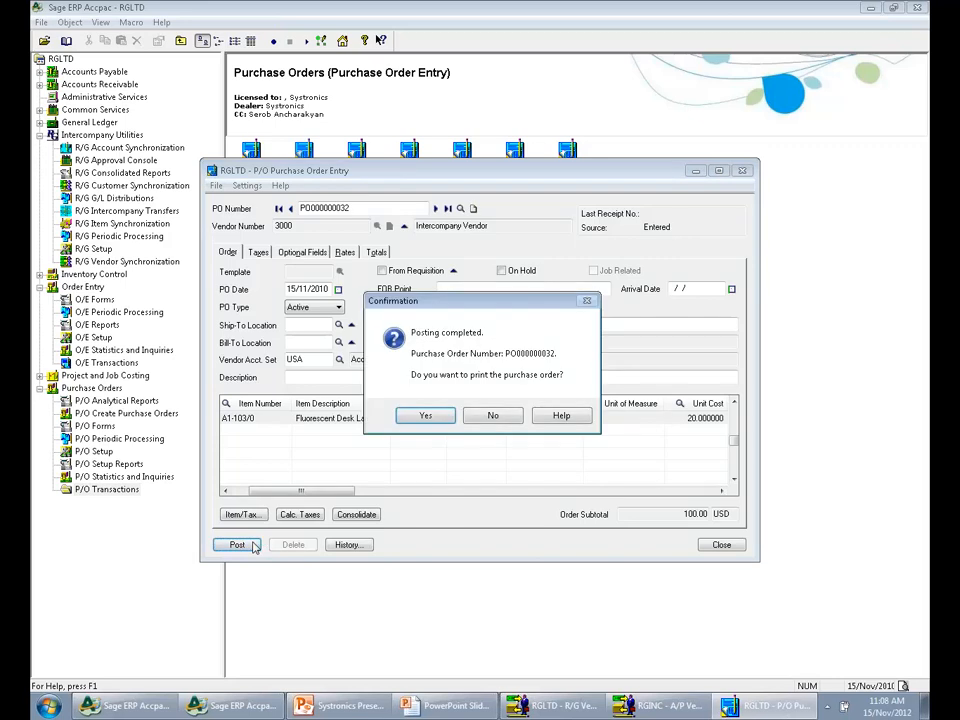
{"action": "left_click", "coordinate": [489, 416]}
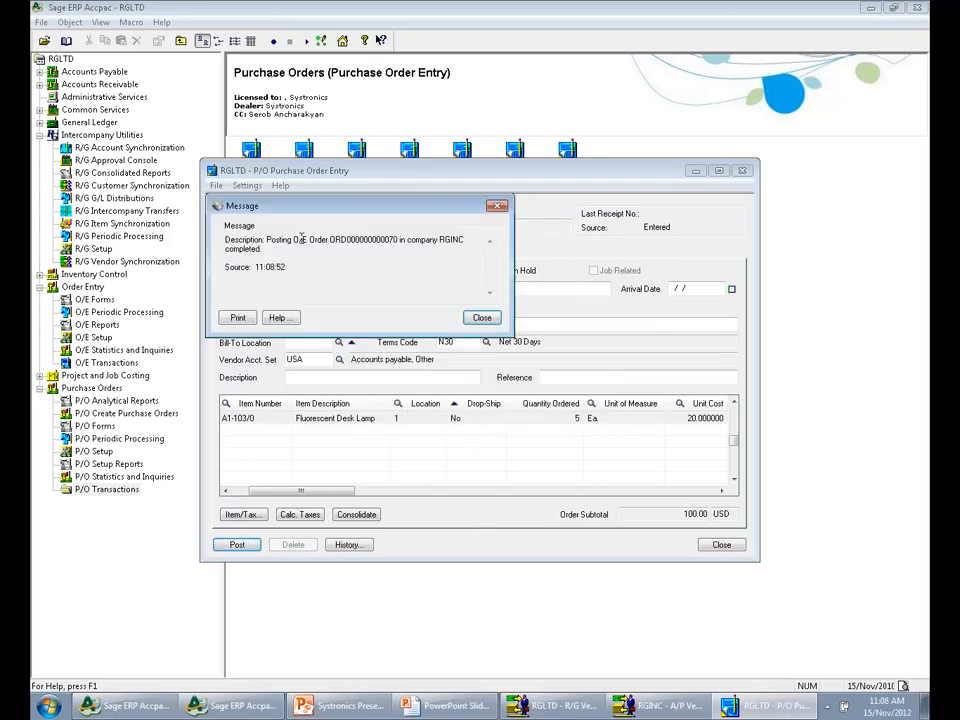
{"action": "left_click_drag", "start_coordinate": [298, 240], "coordinate": [399, 240]}
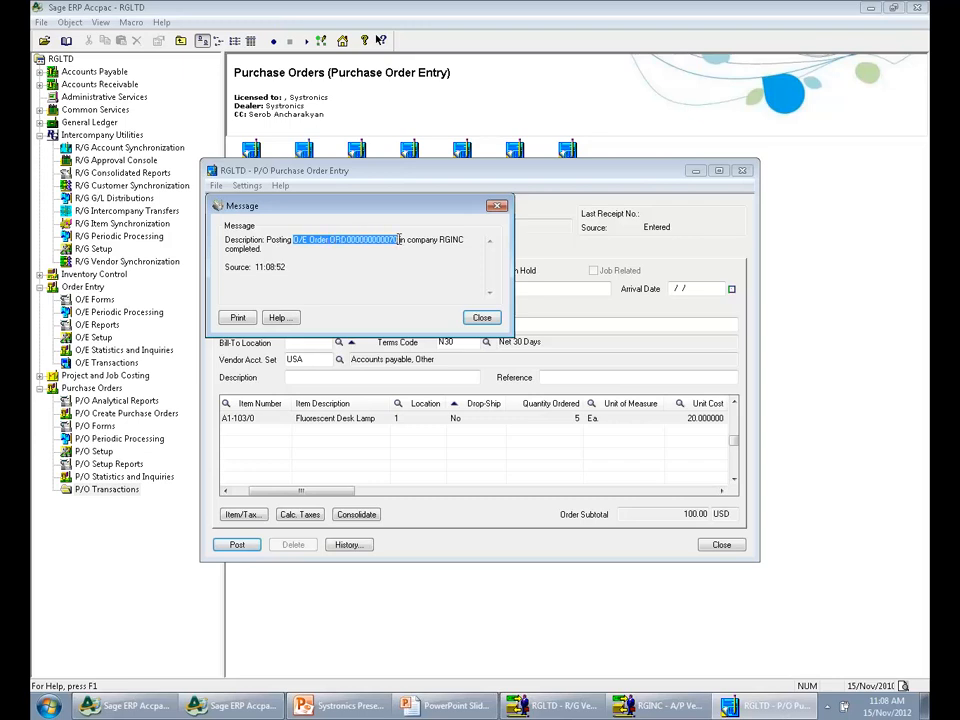
{"action": "double_click", "coordinate": [457, 240]}
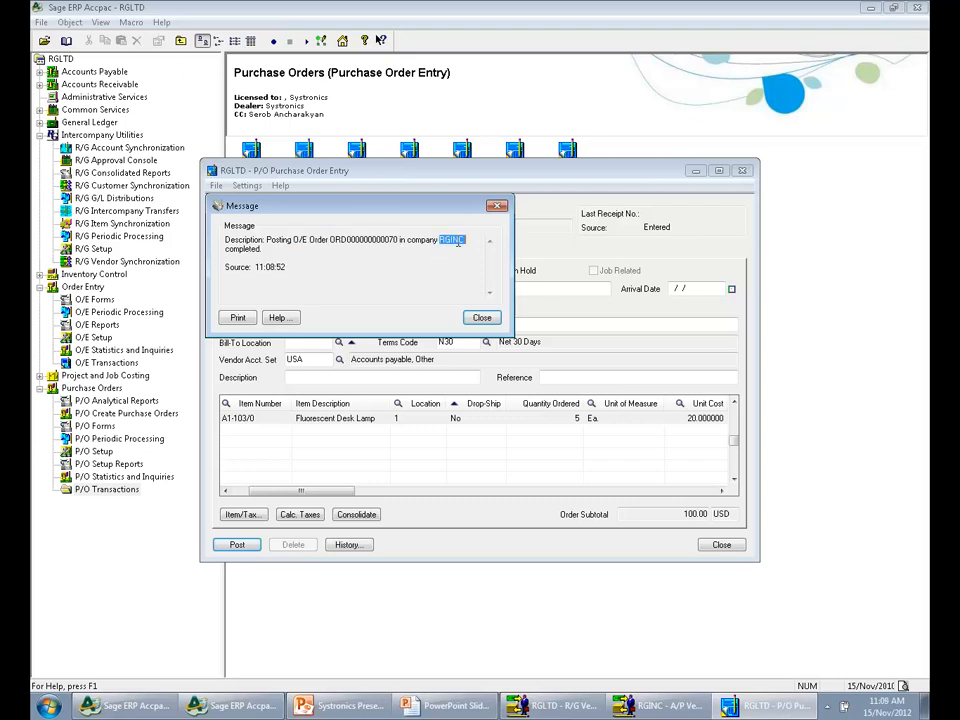
Switch to the RGINC company desktop and display the last order in O/E Order Entry
{"action": "left_click", "coordinate": [235, 706]}
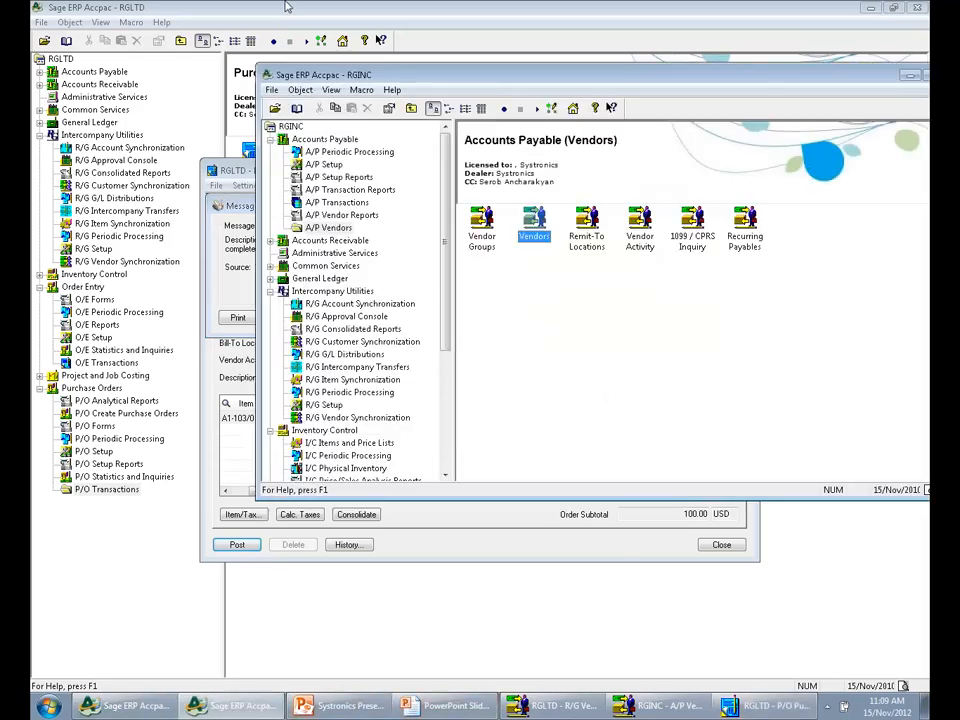
{"action": "double_click", "coordinate": [407, 76]}
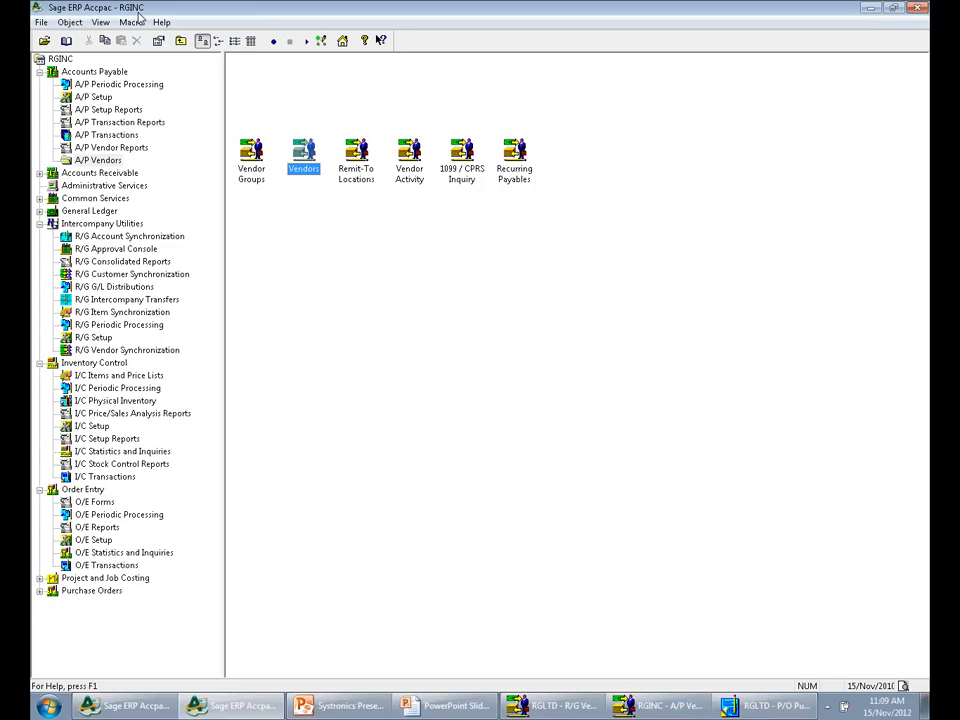
{"action": "left_click", "coordinate": [92, 491]}
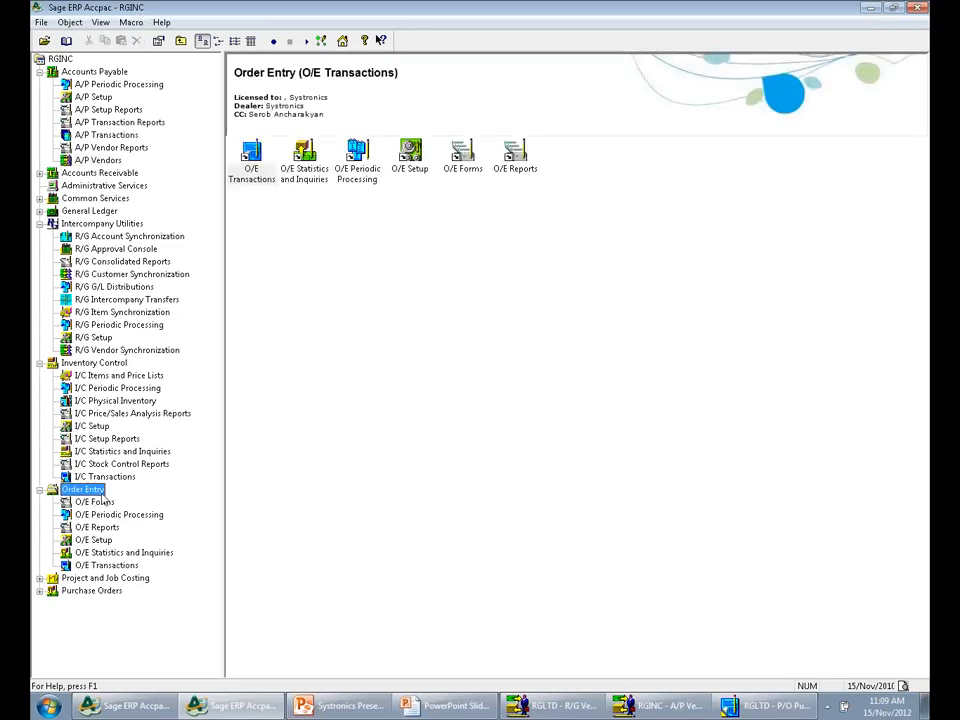
{"action": "left_click", "coordinate": [108, 566]}
{"action": "left_click", "coordinate": [258, 160]}
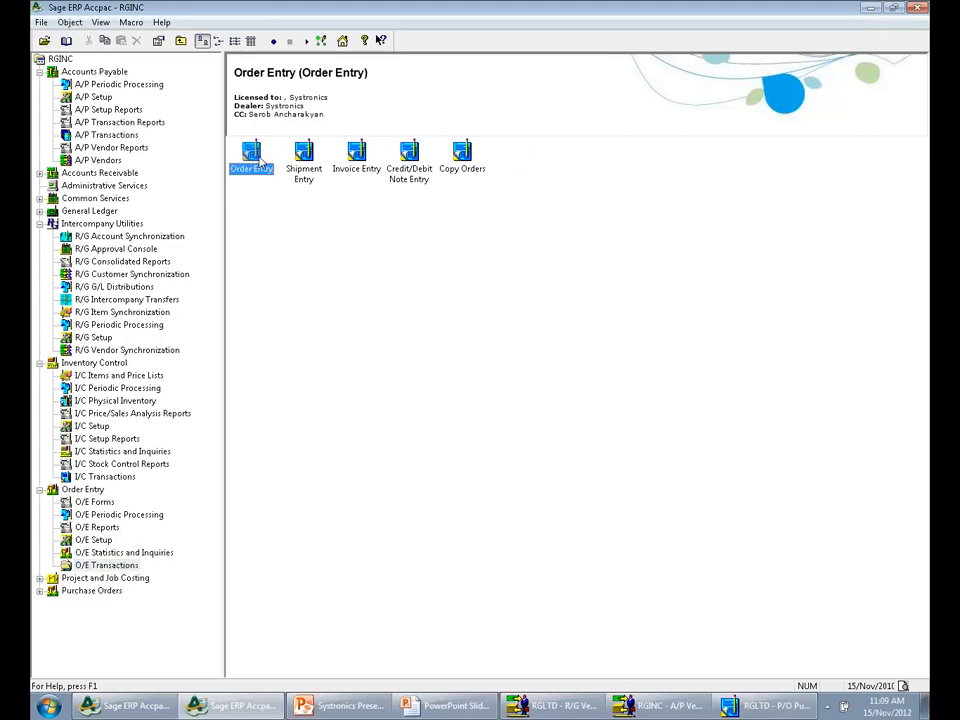
{"action": "double_click", "coordinate": [256, 158]}
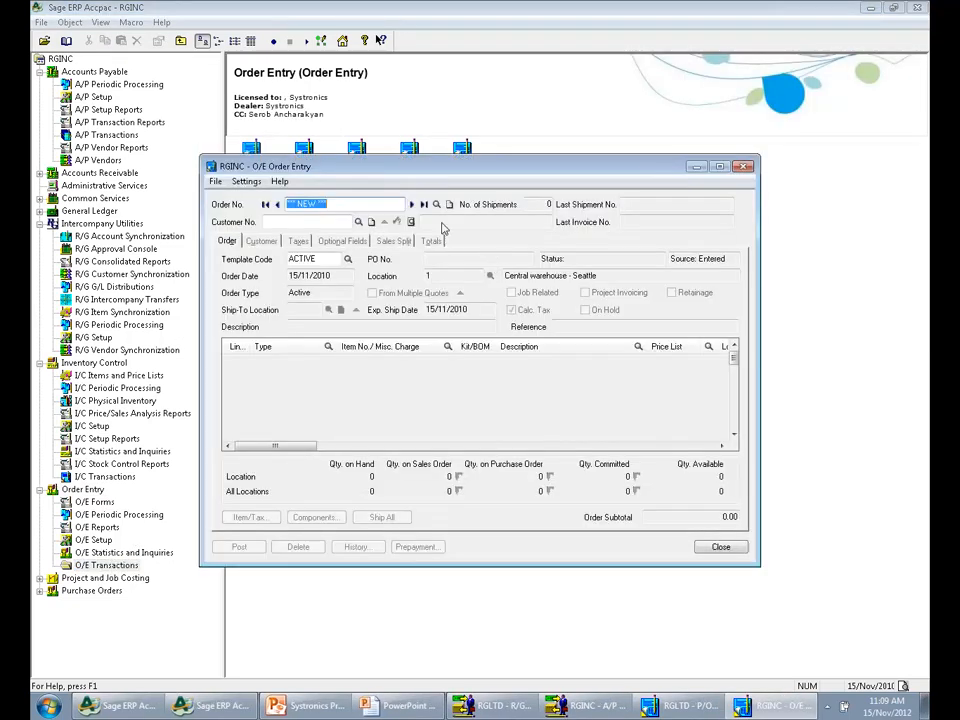
{"action": "left_click", "coordinate": [424, 204]}
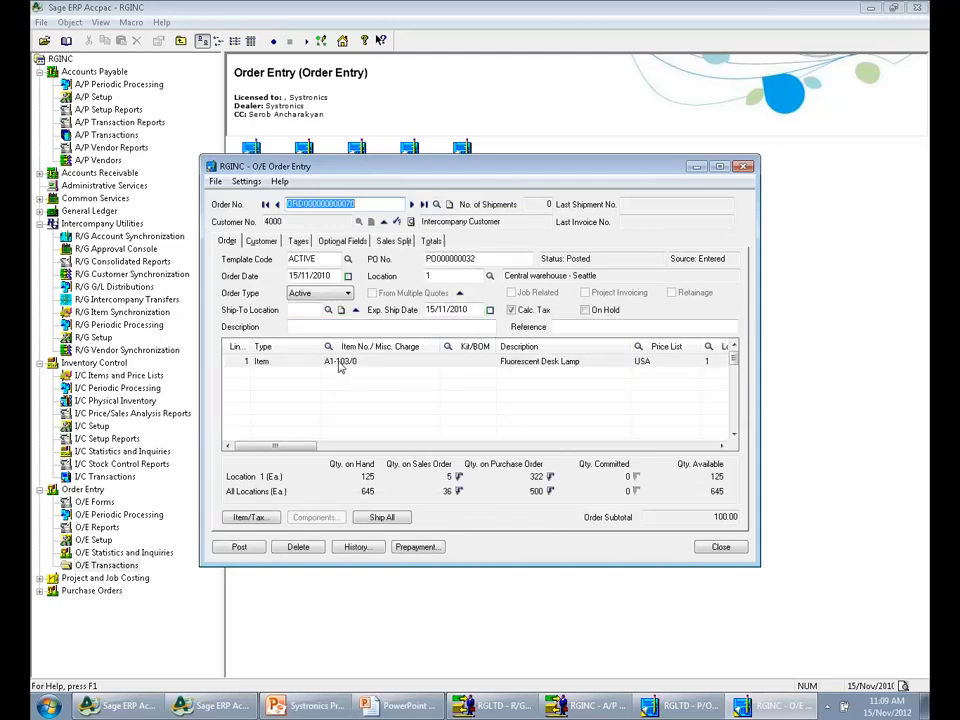
Examine the desk lamp line's details through to its unit price, and close the order
{"action": "left_click", "coordinate": [278, 362]}
{"action": "left_click_drag", "start_coordinate": [288, 450], "coordinate": [411, 452]}
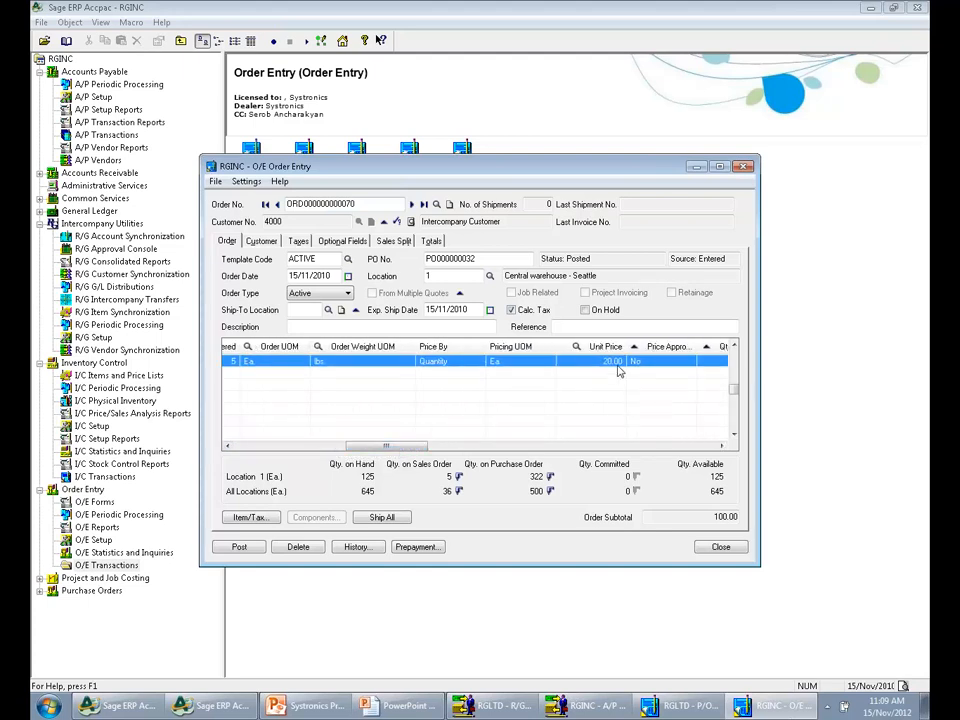
{"action": "left_click", "coordinate": [618, 364]}
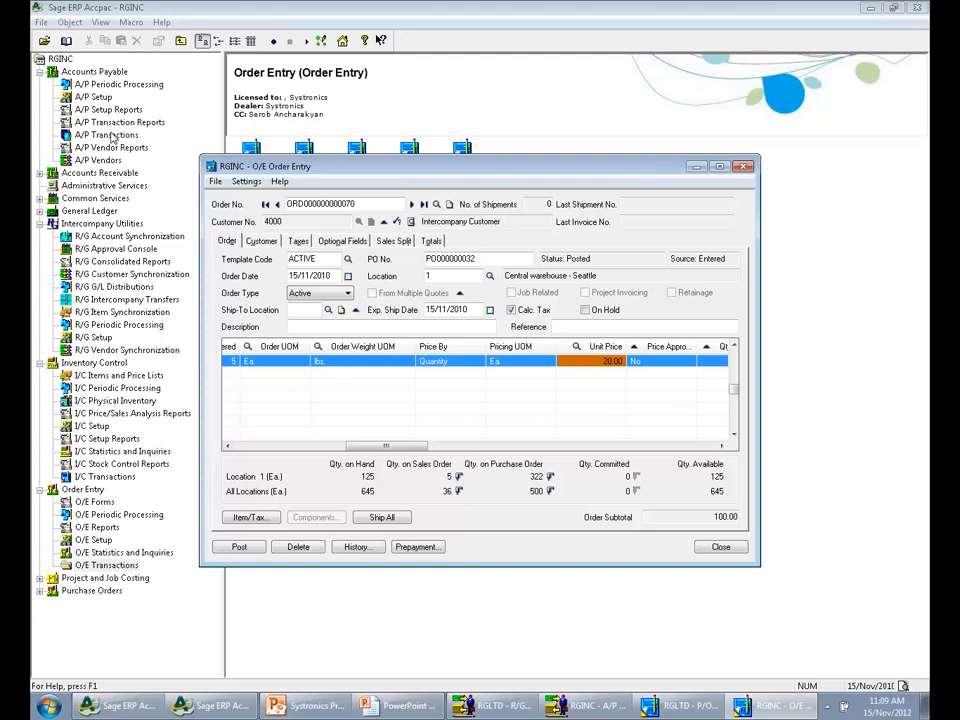
{"action": "left_click", "coordinate": [720, 547]}
Start a new RGINC shipment in O/E Shipment Entry from the Intercompany Customer's order dated 15/Nov/2010
{"action": "left_click", "coordinate": [306, 174]}
{"action": "double_click", "coordinate": [306, 174]}
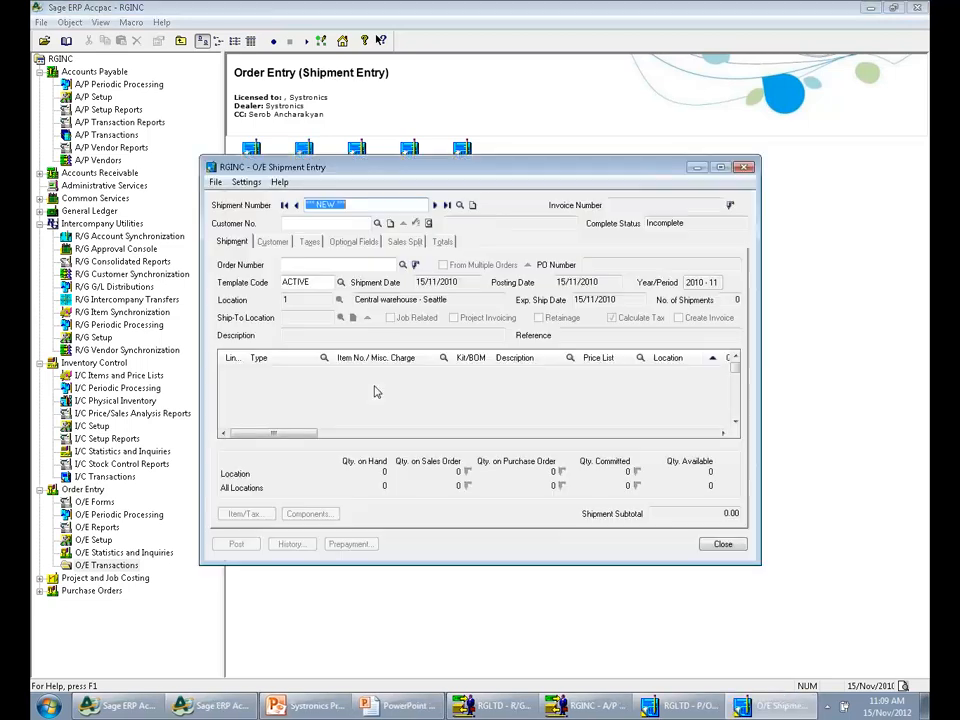
{"action": "left_click", "coordinate": [405, 265]}
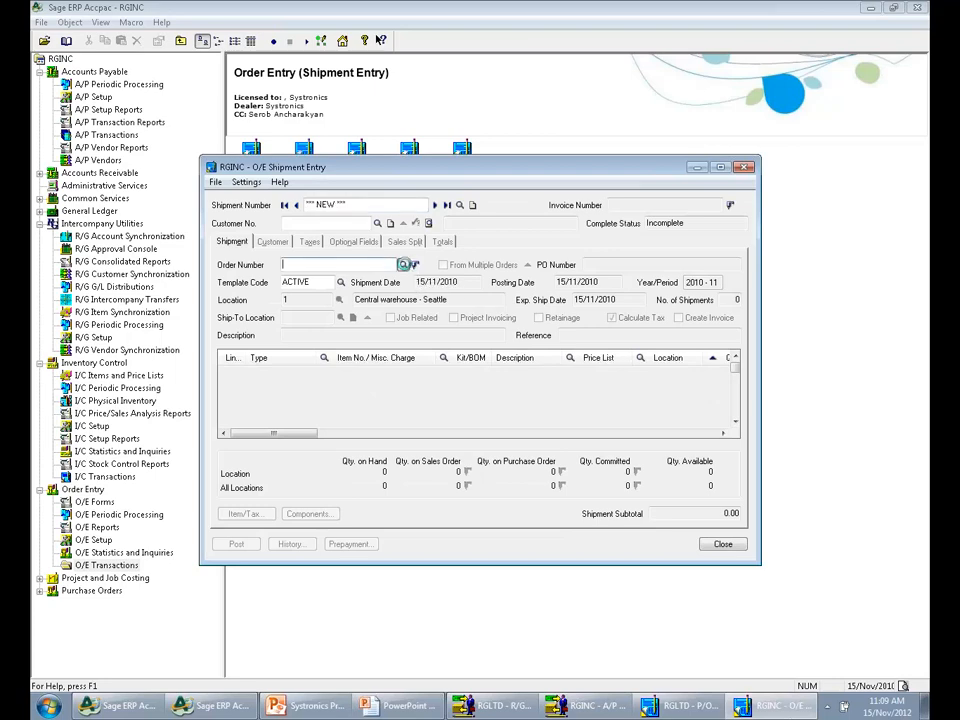
{"action": "scroll", "coordinate": [407, 270], "scroll_direction": "down", "scroll_amount": 2}
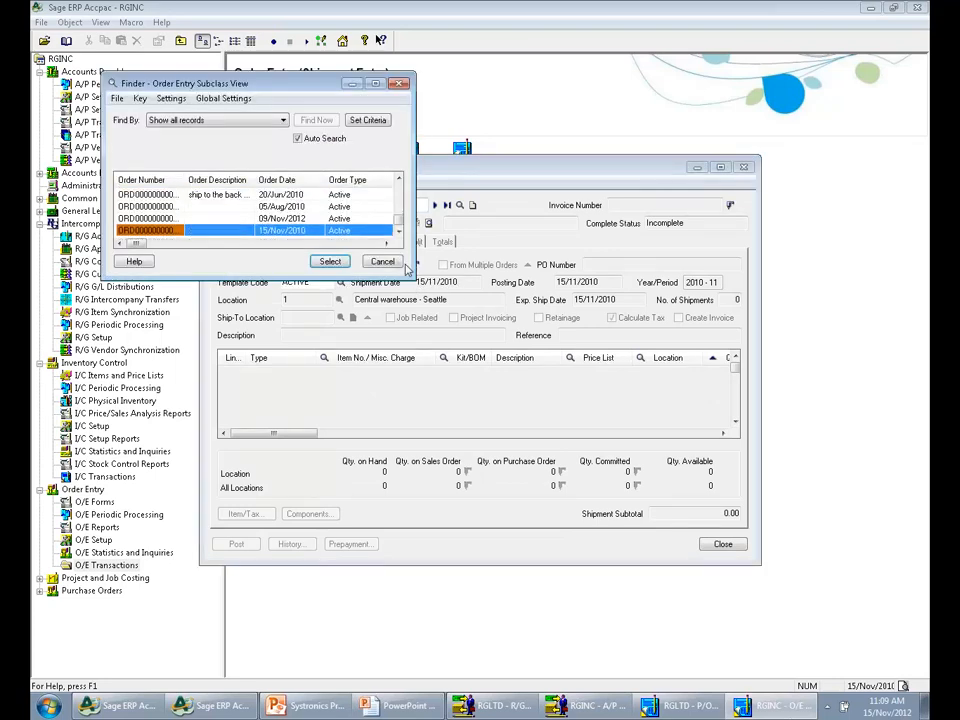
{"action": "key", "text": "Return"}
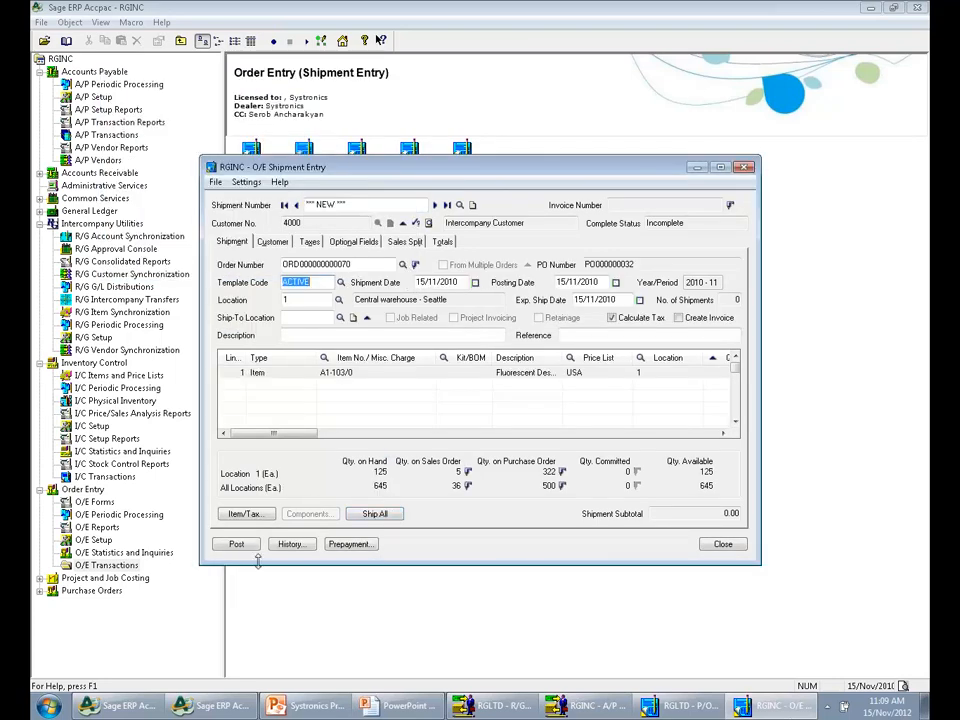
Ship all items on the order, post the shipment without printing the picking slip, and close Shipment Entry
{"action": "left_click", "coordinate": [364, 516]}
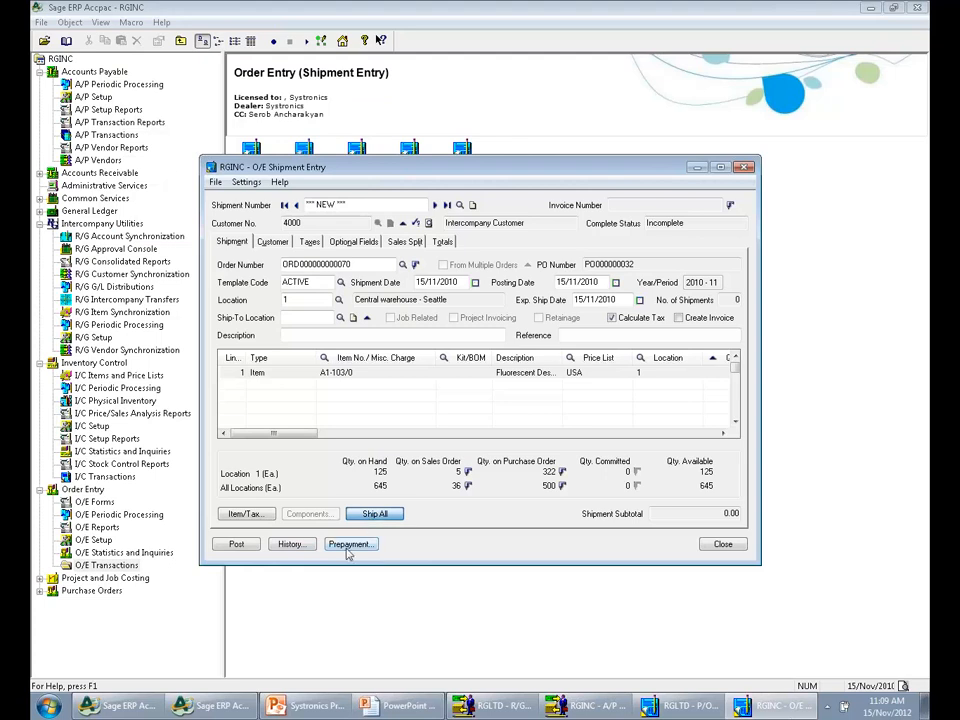
{"action": "left_click", "coordinate": [237, 545]}
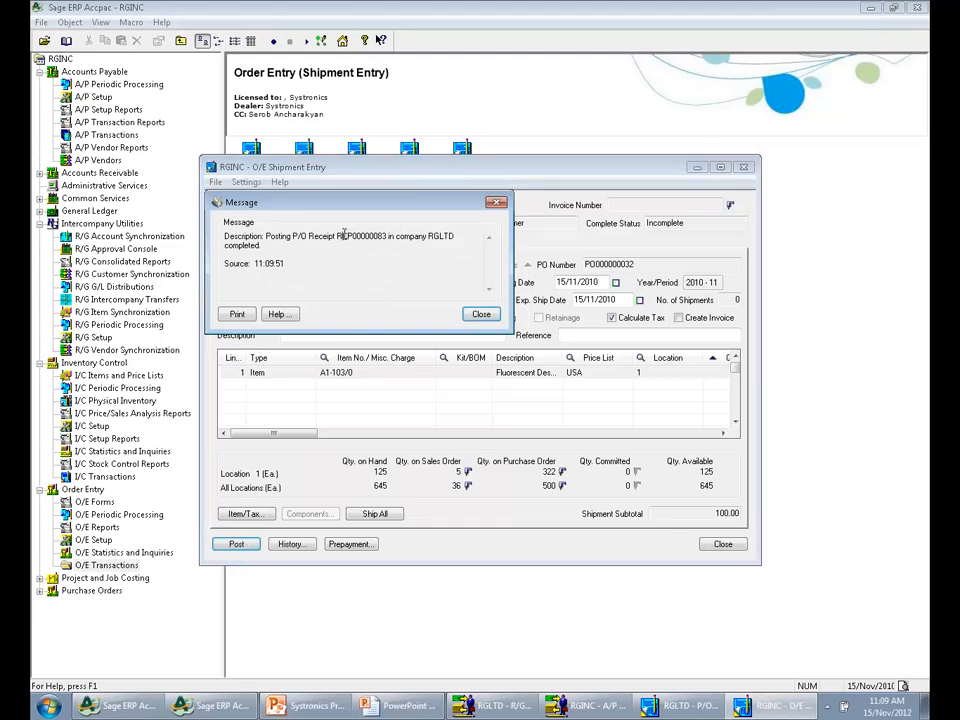
{"action": "key", "text": "Return"}
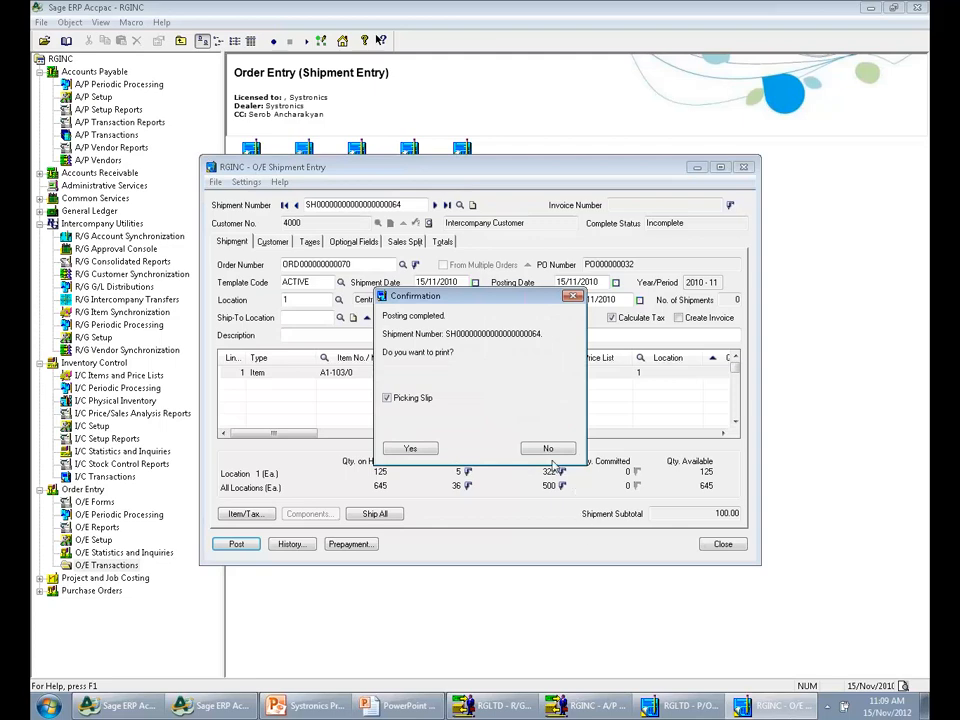
{"action": "left_click", "coordinate": [548, 448]}
{"action": "left_click", "coordinate": [723, 544]}
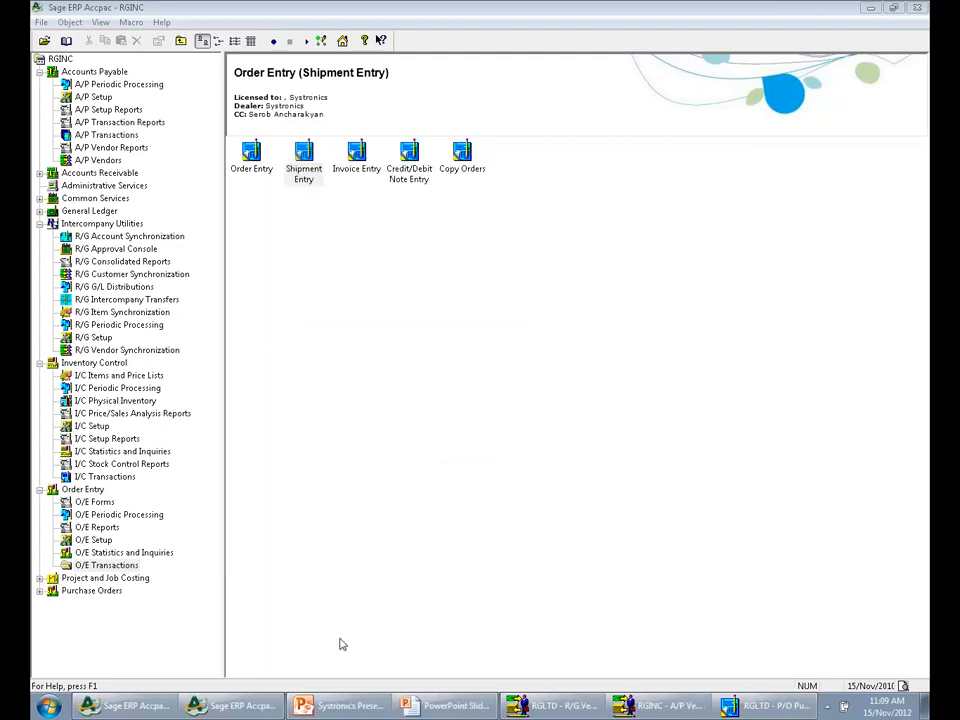
Switch to RGLTD, display the last purchase order receipt, check its number, quantity received and unit cost, and close it
{"action": "left_click", "coordinate": [130, 706]}
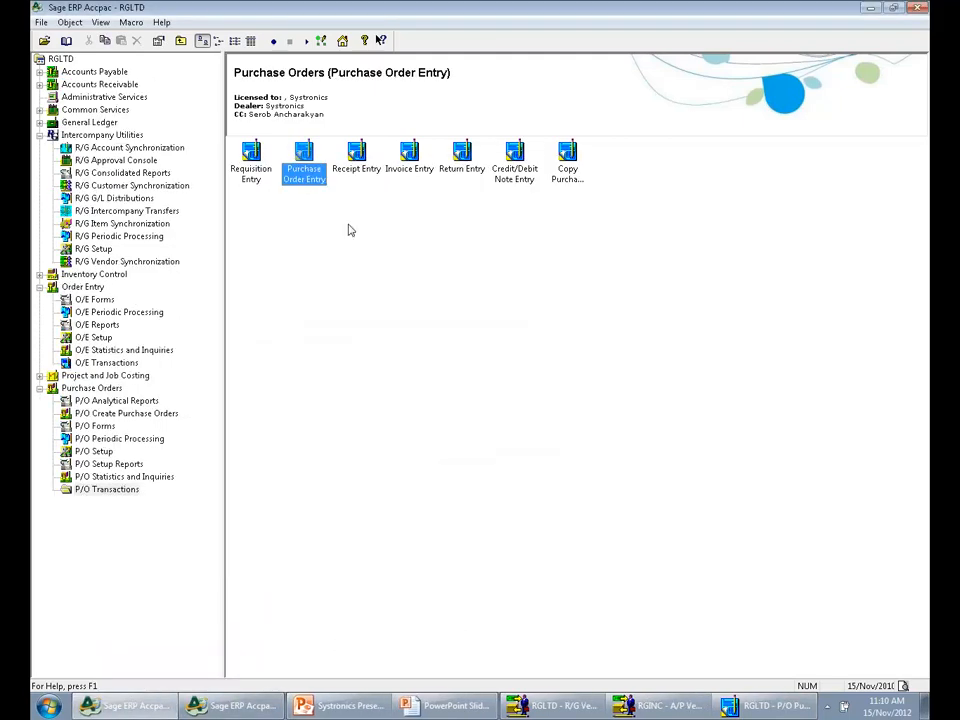
{"action": "double_click", "coordinate": [356, 155]}
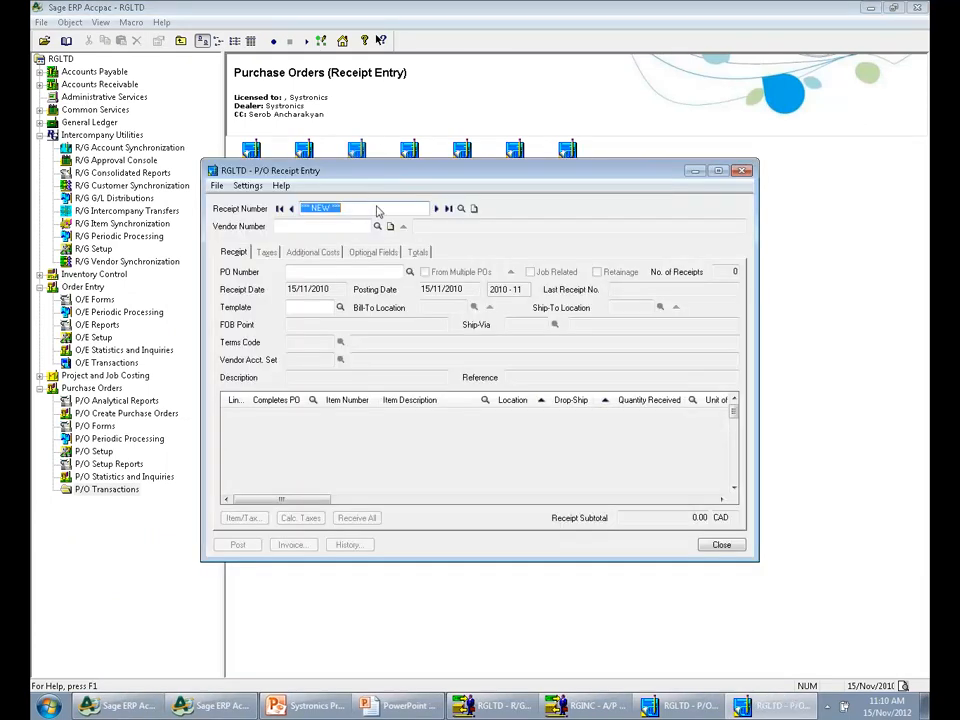
{"action": "left_click", "coordinate": [448, 208]}
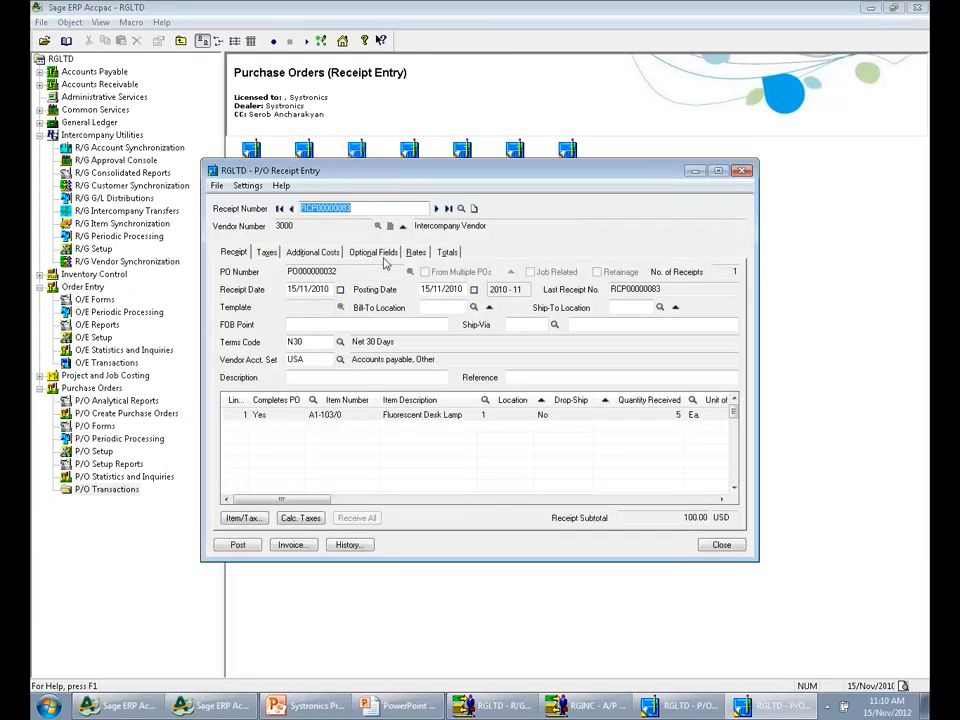
{"action": "left_click_drag", "start_coordinate": [342, 209], "coordinate": [358, 209]}
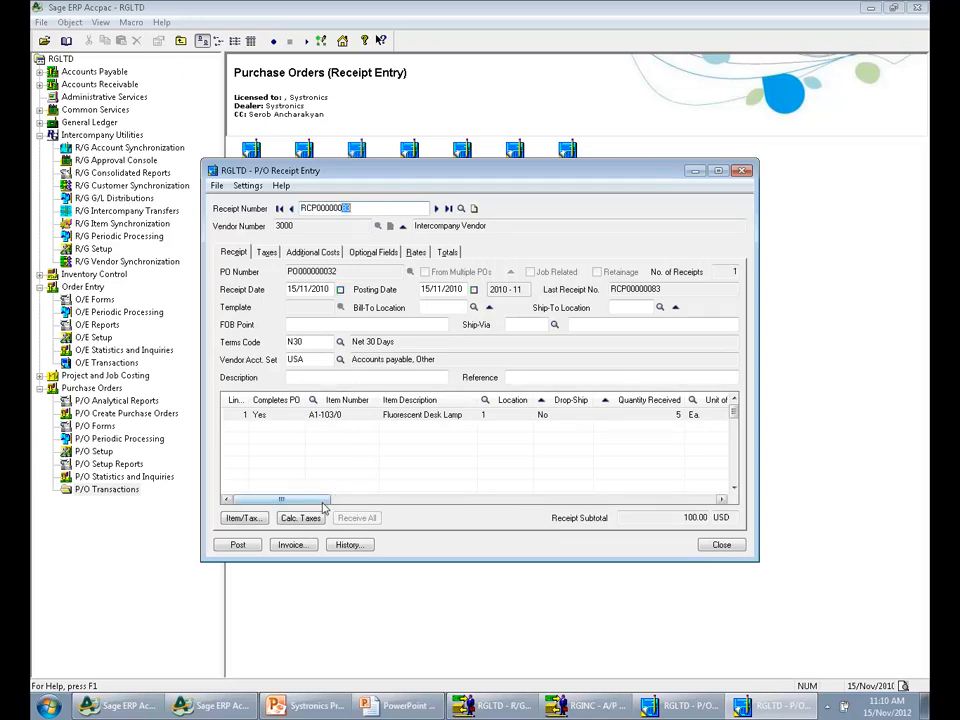
{"action": "left_click_drag", "start_coordinate": [322, 505], "coordinate": [357, 503]}
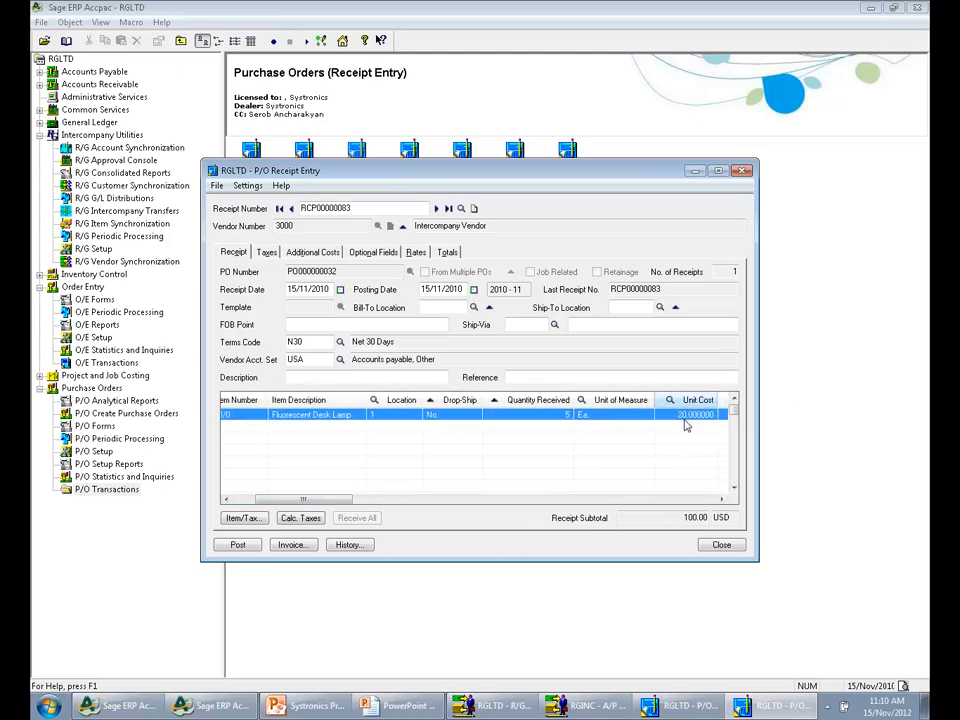
{"action": "left_click", "coordinate": [722, 546]}
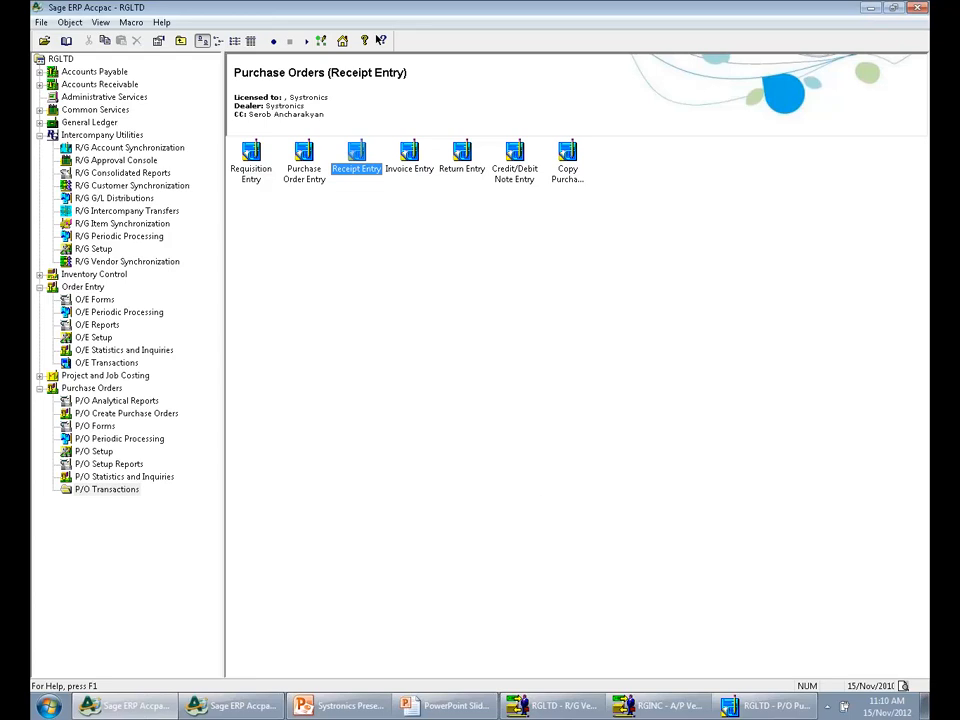
Switch to RGINC and start a new O/E invoice from the Intercompany Customer's shipment dated 15/Nov/2010
{"action": "left_click", "coordinate": [277, 714]}
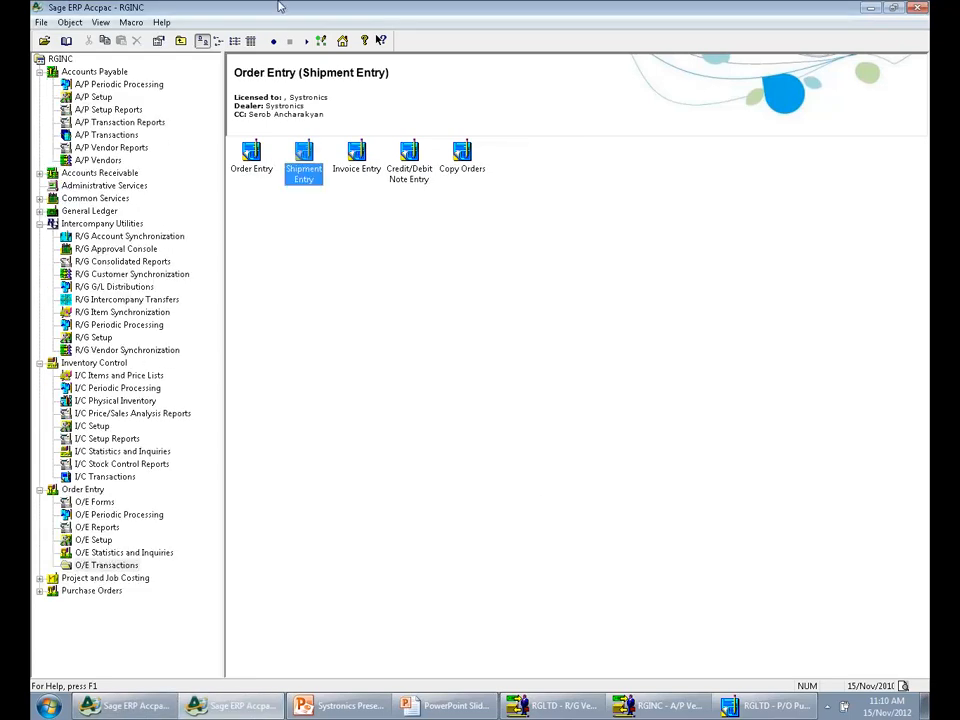
{"action": "double_click", "coordinate": [346, 171]}
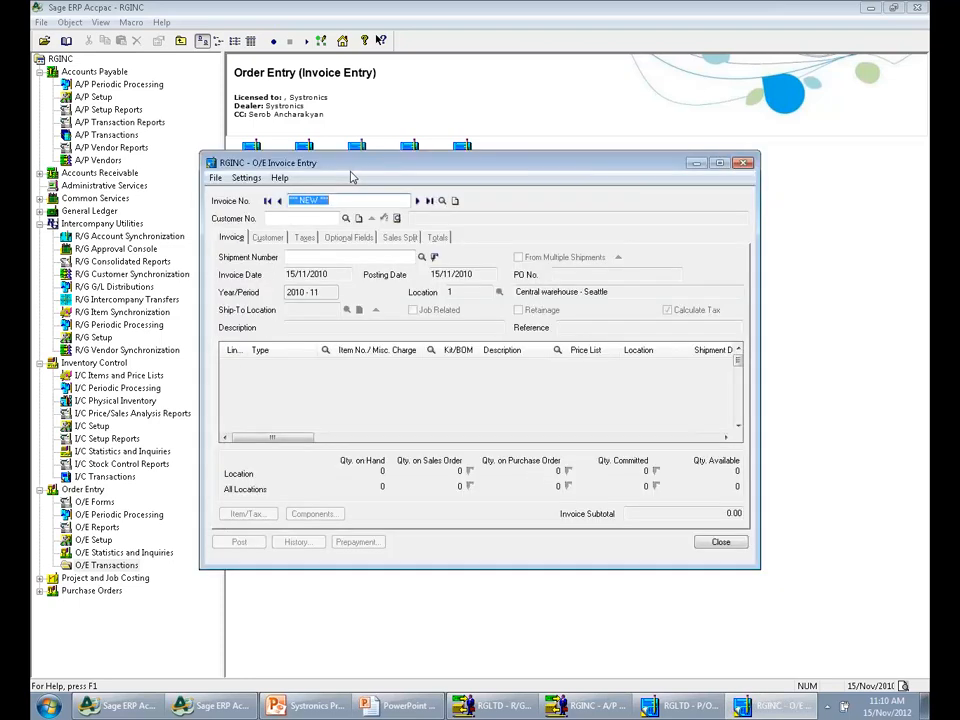
{"action": "left_click", "coordinate": [421, 257]}
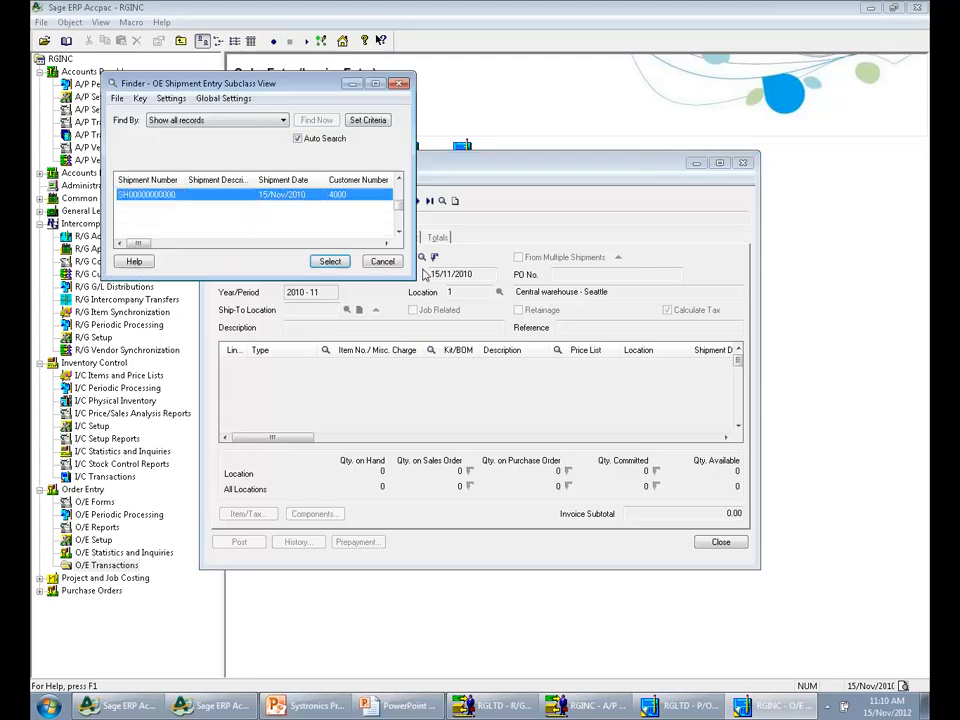
{"action": "double_click", "coordinate": [287, 196]}
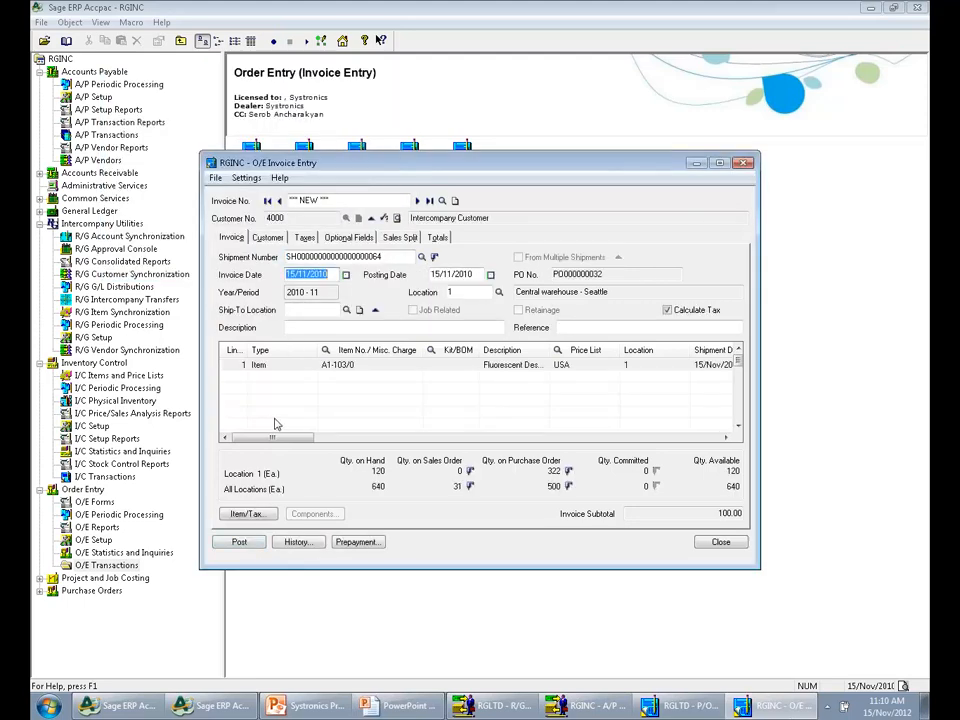
Post the O/E invoice without printing it
{"action": "left_click", "coordinate": [239, 541]}
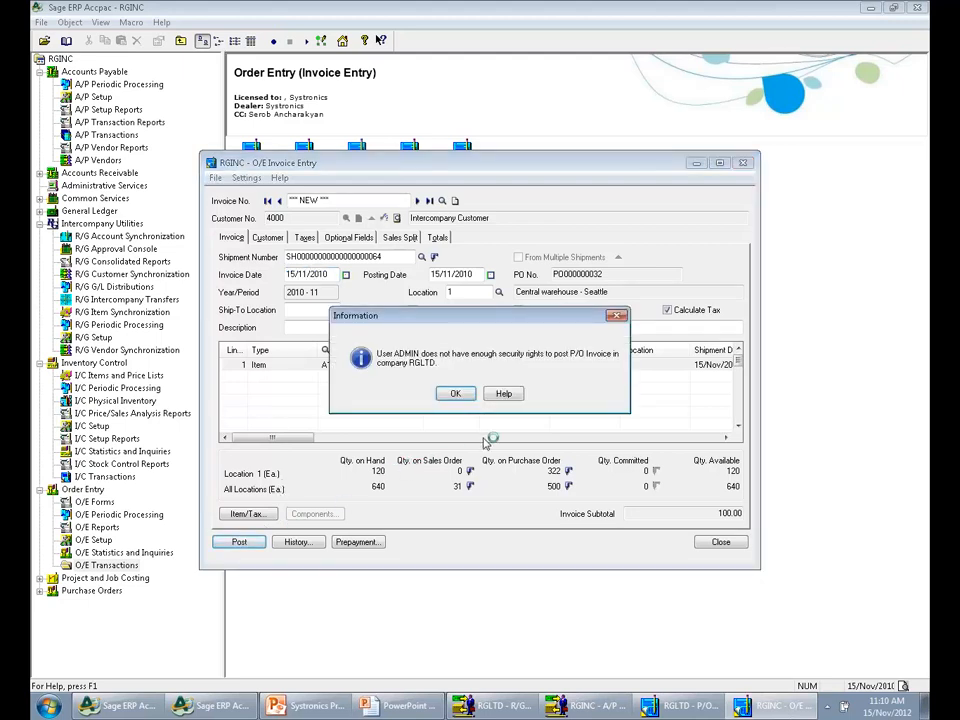
{"action": "left_click", "coordinate": [455, 393]}
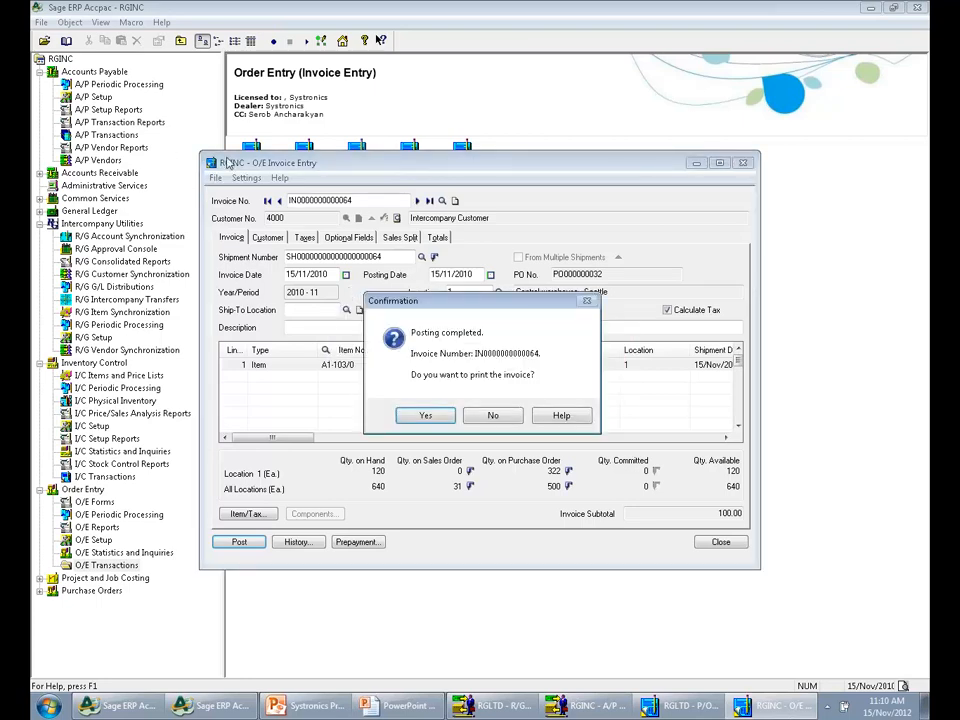
{"action": "left_click", "coordinate": [493, 416]}
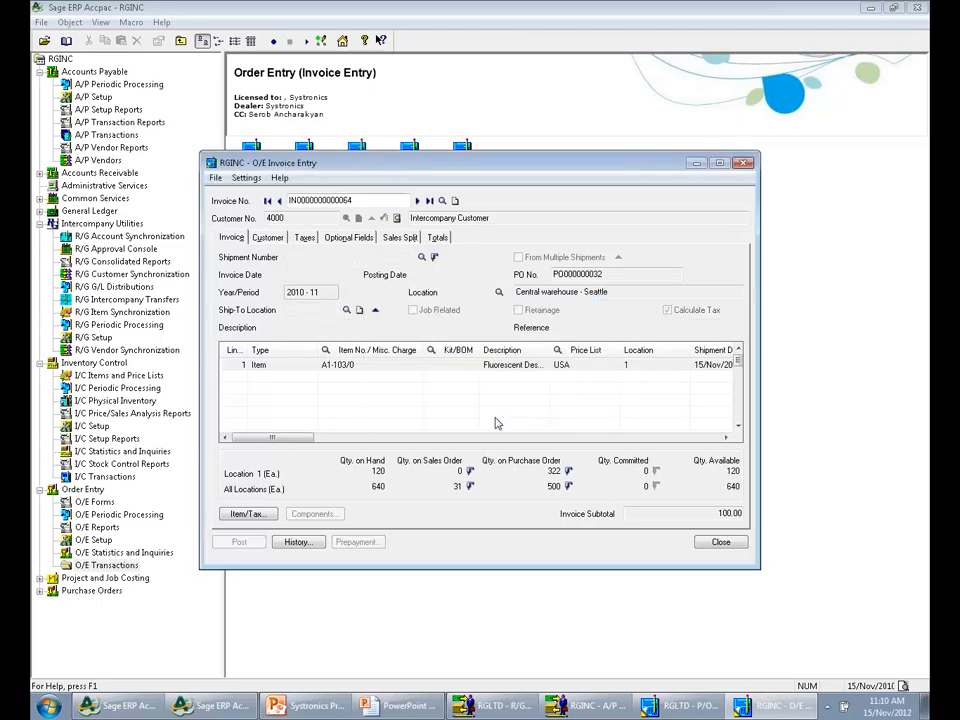
Switch to RGLTD and list the pending and failed transactions dated 15/11/2010 in the intercompany Approval Console
{"action": "left_click", "coordinate": [88, 706]}
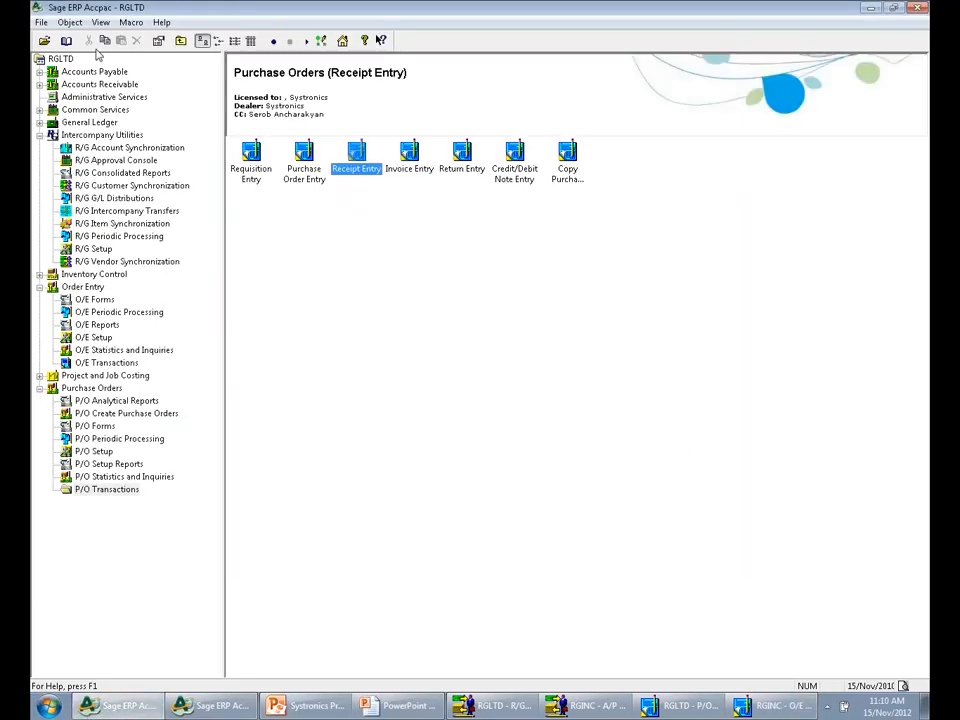
{"action": "left_click", "coordinate": [100, 136]}
{"action": "left_click", "coordinate": [722, 170]}
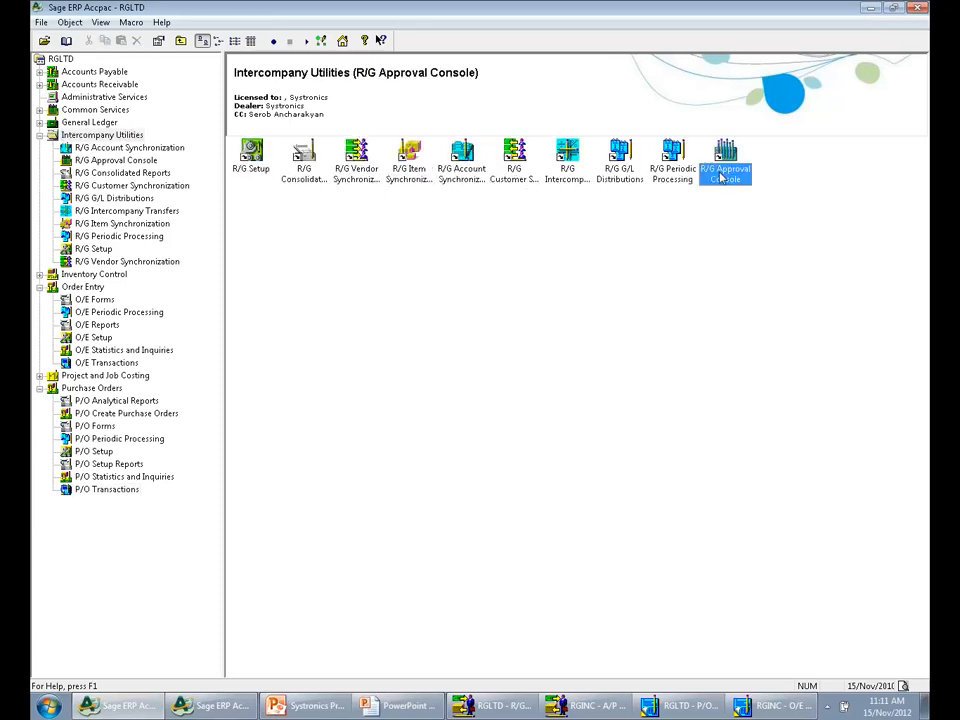
{"action": "double_click", "coordinate": [722, 170]}
{"action": "double_click", "coordinate": [248, 172]}
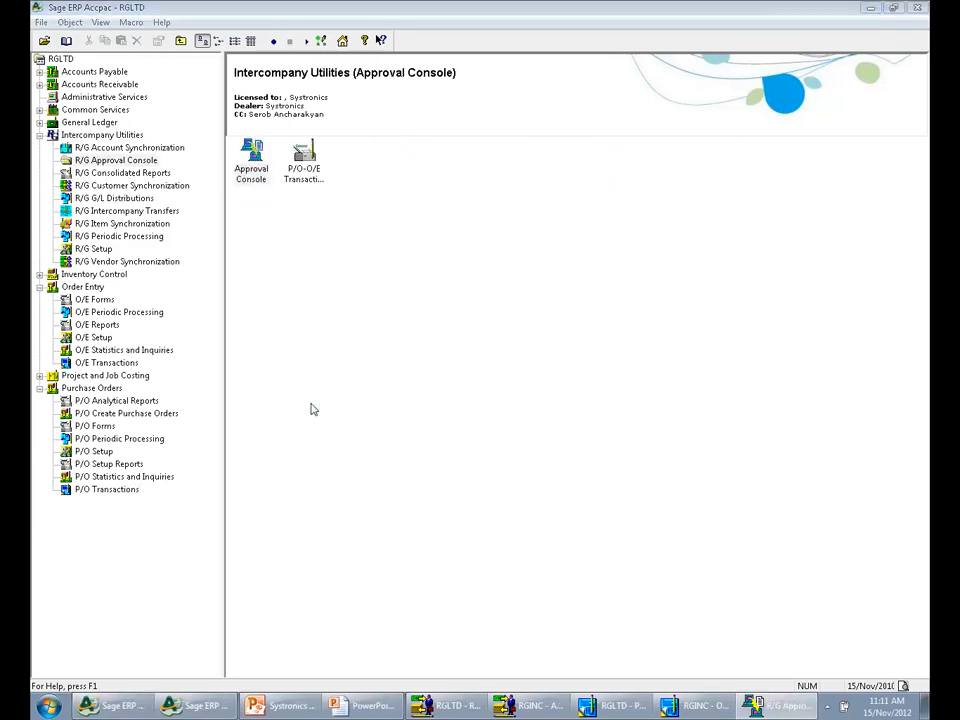
{"action": "left_click", "coordinate": [640, 298]}
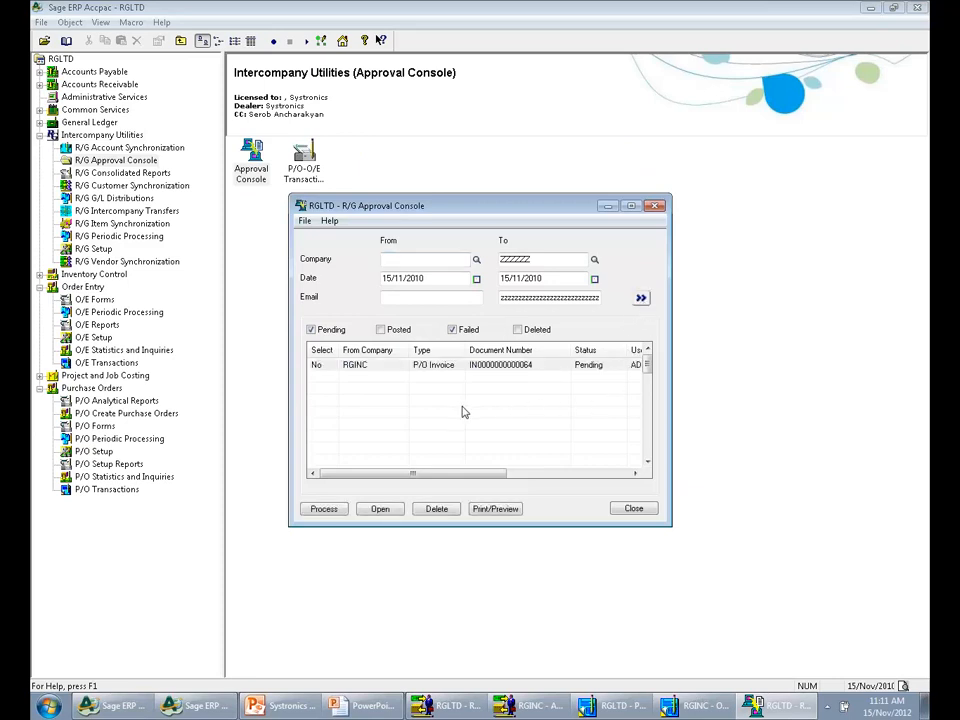
Open the pending P/O invoice from RGINC, review its O/E invoice details, and close the invoice
{"action": "left_click", "coordinate": [387, 512]}
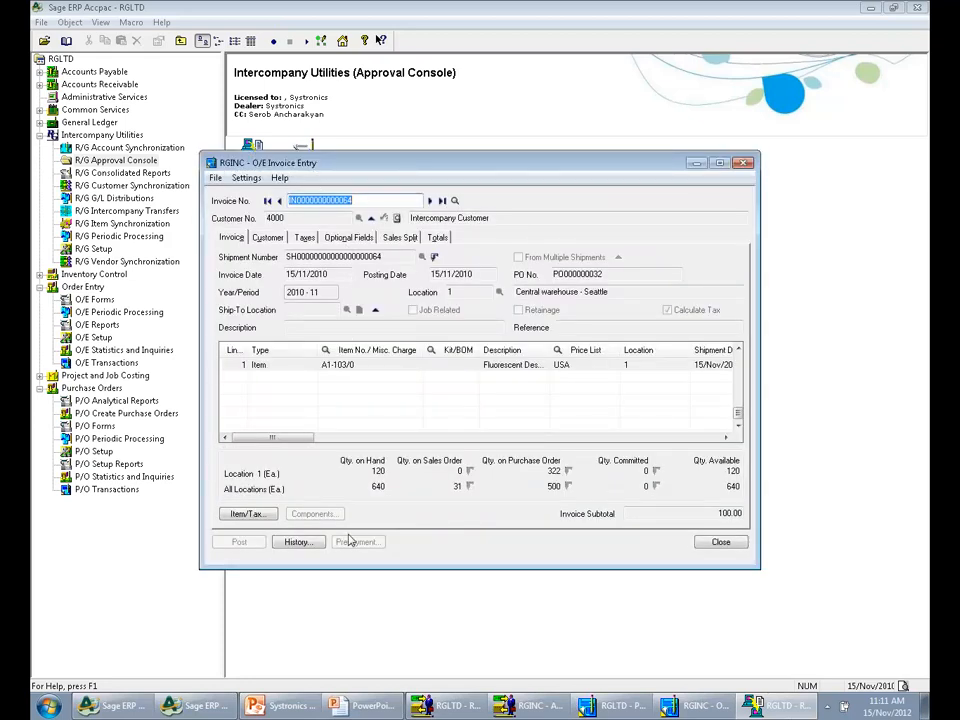
{"action": "left_click_drag", "start_coordinate": [272, 437], "coordinate": [351, 437]}
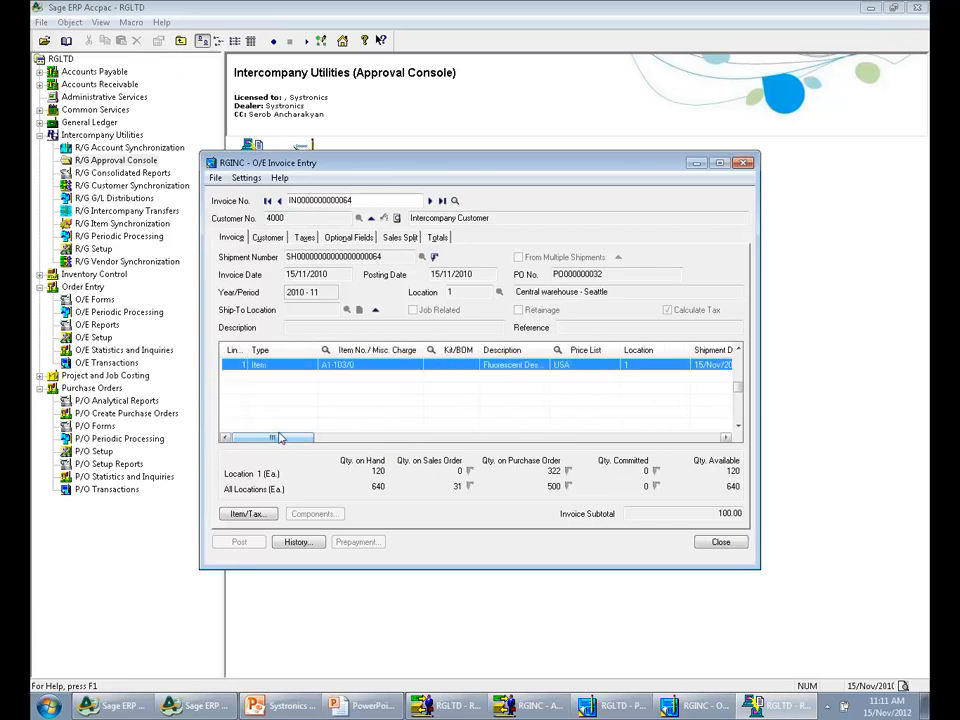
{"action": "left_click", "coordinate": [720, 542]}
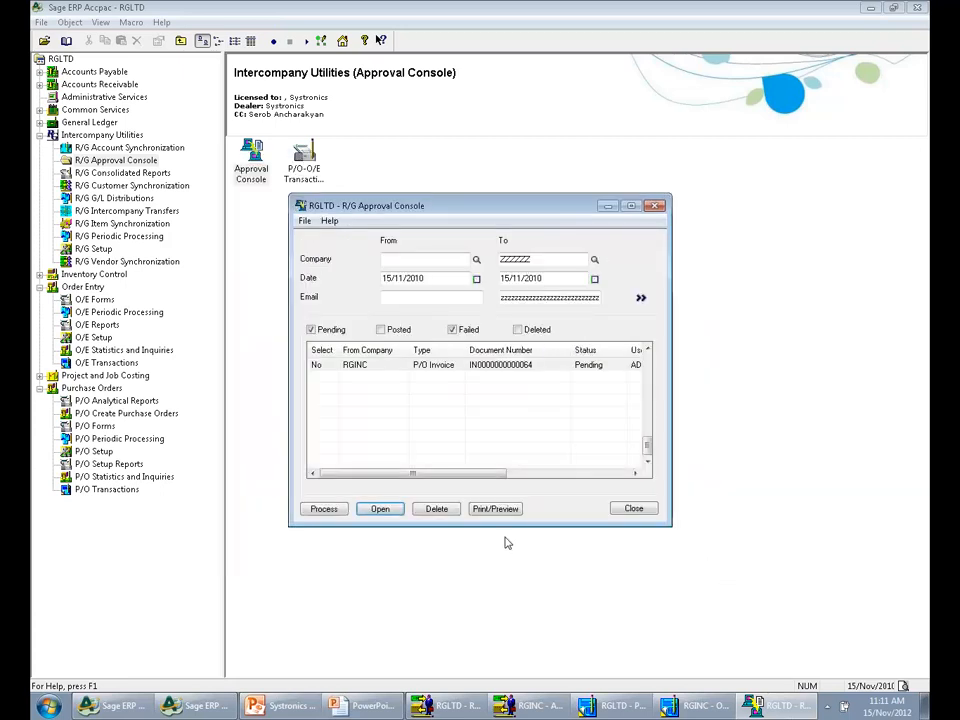
Select the pending P/O invoice from RGINC, process it, and close the Approval Console
{"action": "left_click", "coordinate": [317, 367]}
{"action": "double_click", "coordinate": [317, 366]}
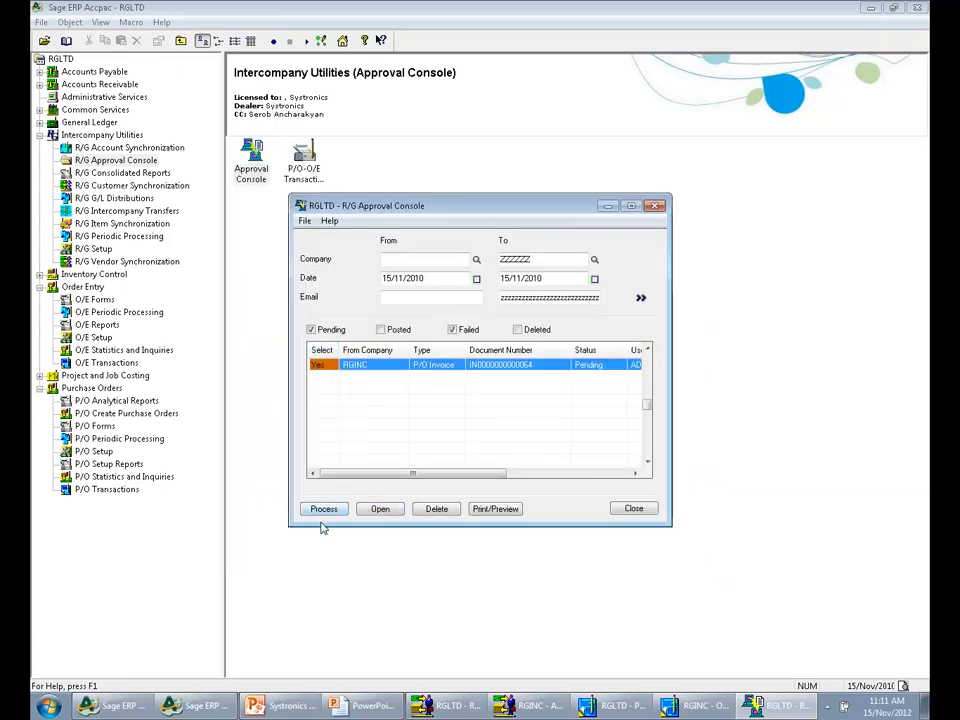
{"action": "left_click", "coordinate": [323, 511]}
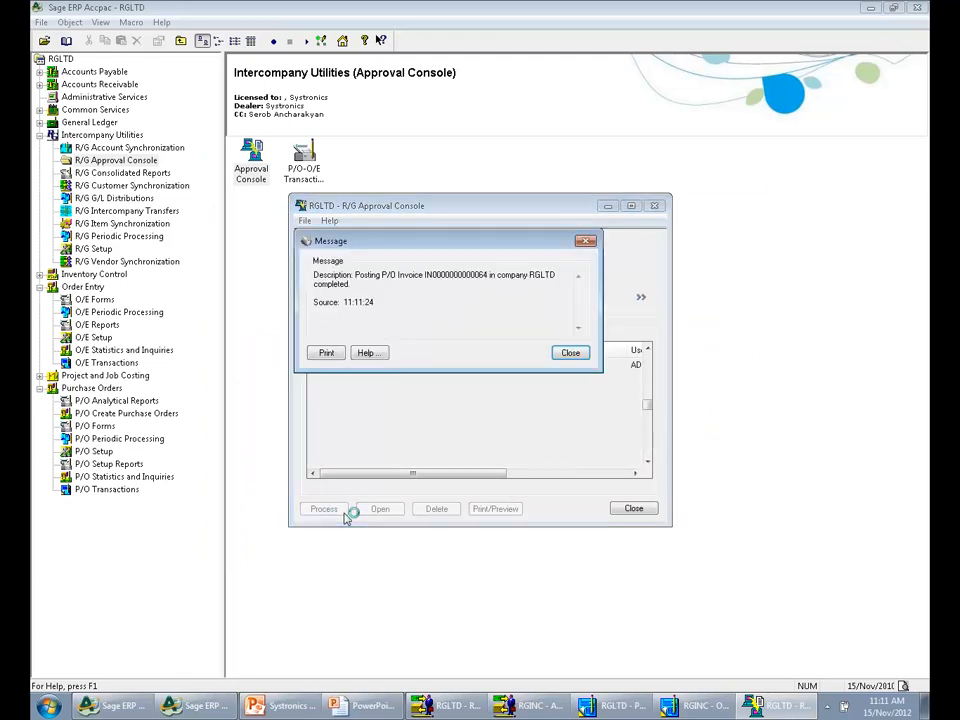
{"action": "left_click", "coordinate": [571, 356]}
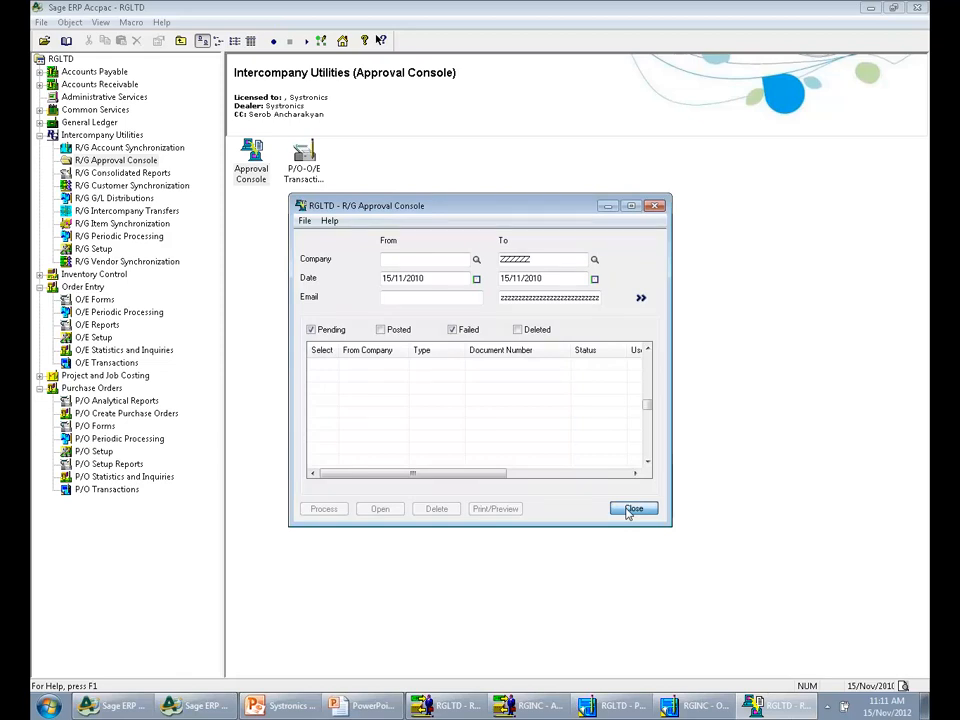
{"action": "left_click", "coordinate": [632, 510]}
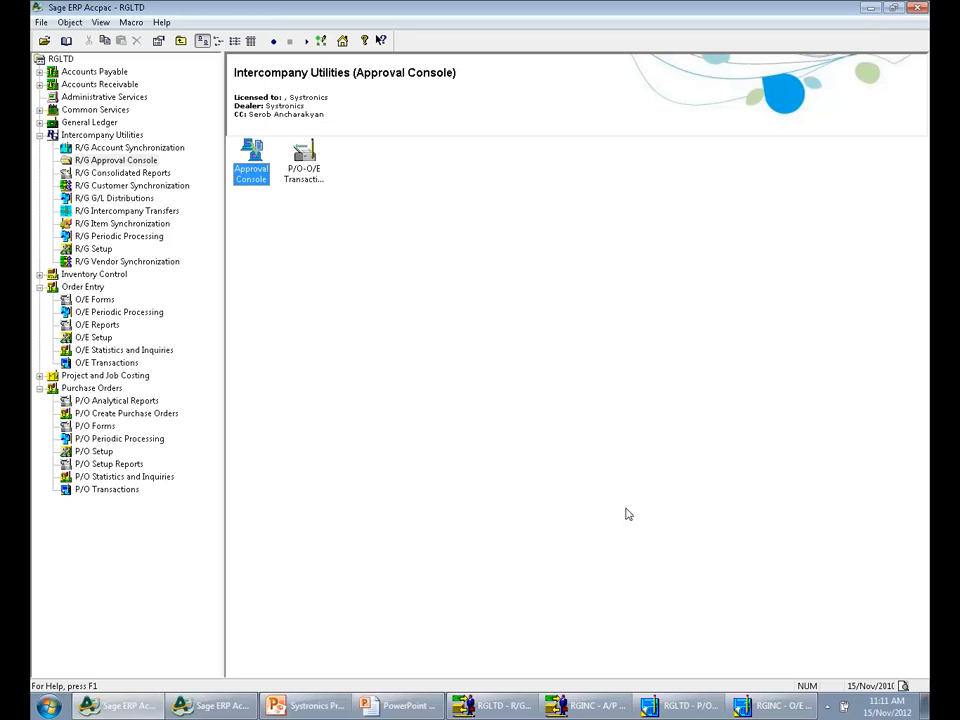
View the blank Intercompany Inventory Transfers form in RGLTD and close it without entering a transfer
{"action": "left_click", "coordinate": [167, 210]}
{"action": "double_click", "coordinate": [251, 155]}
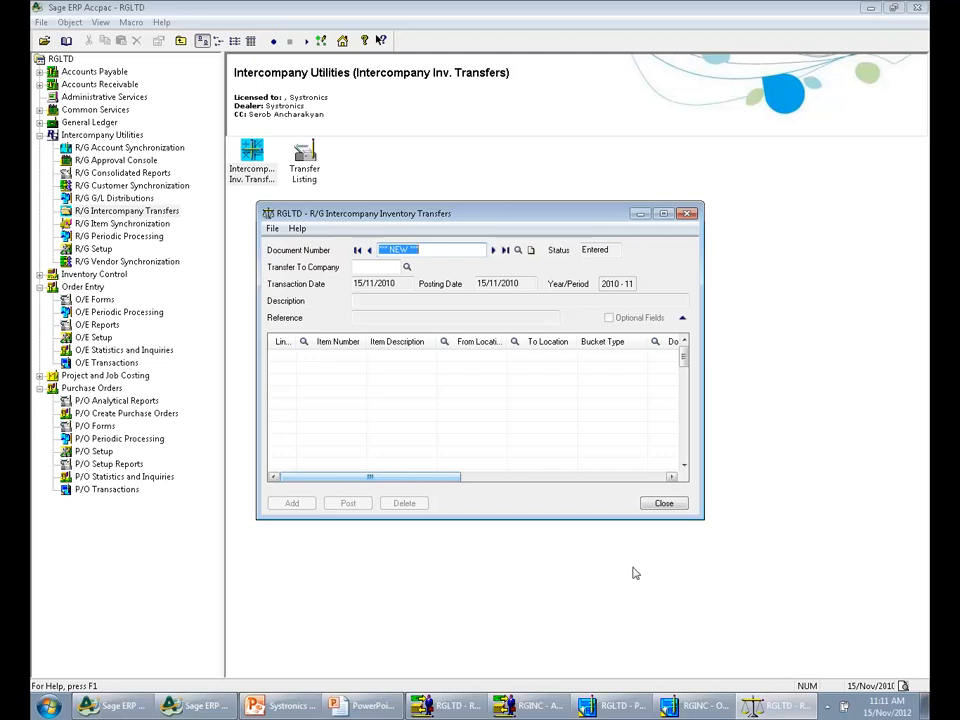
{"action": "left_click", "coordinate": [664, 504]}
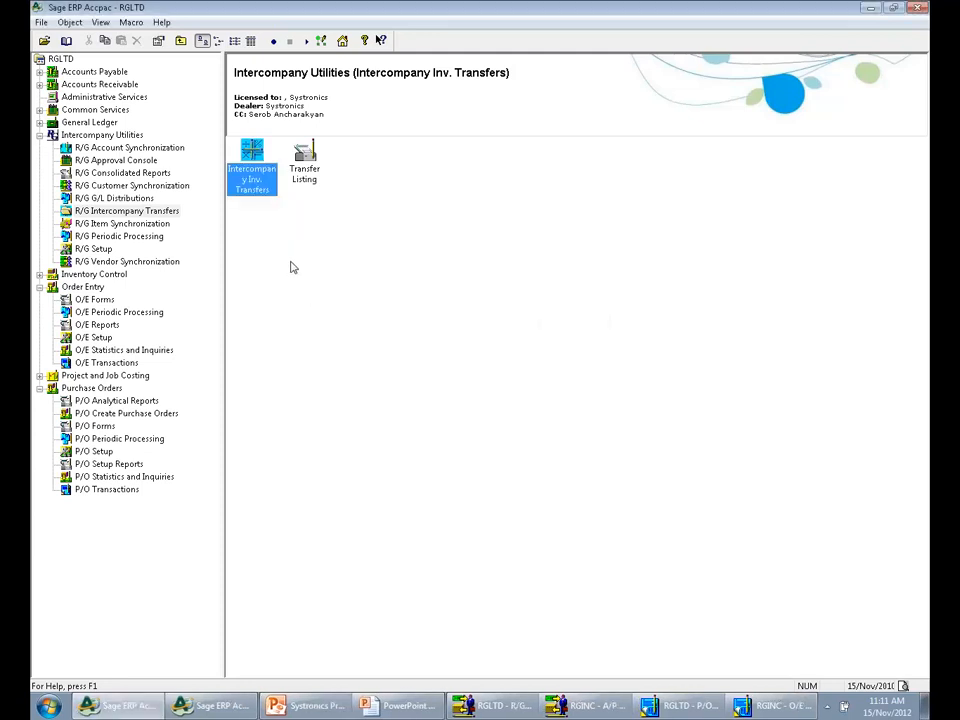
Enter distribution set code SET, examine the Distribute By options, and close G/L Distribution Sets without adding the set
{"action": "left_click", "coordinate": [148, 198]}
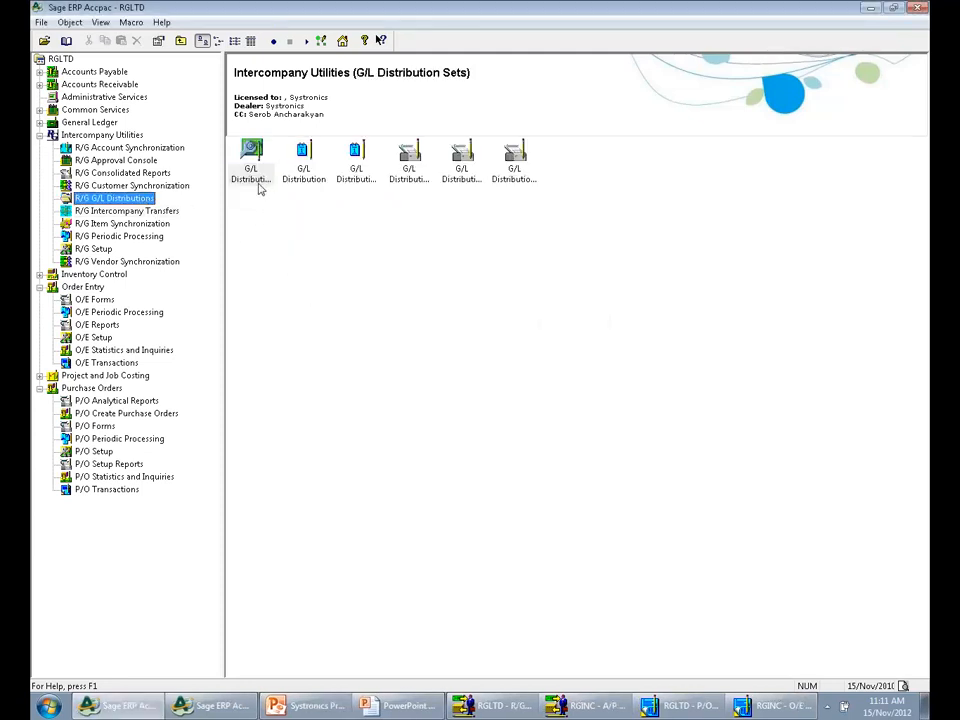
{"action": "double_click", "coordinate": [252, 174]}
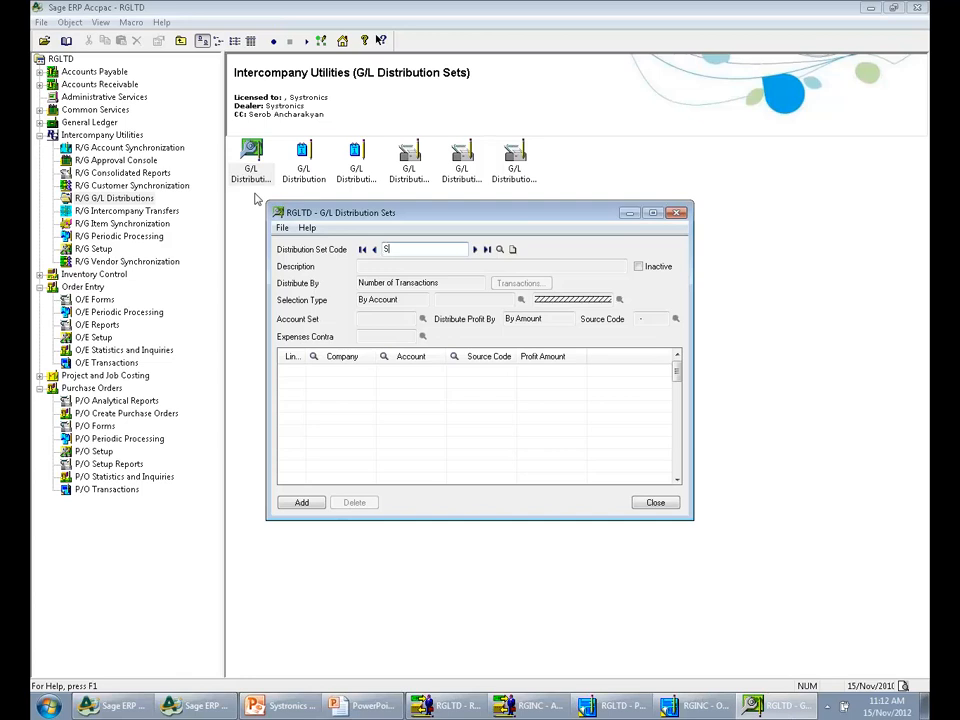
{"action": "key", "text": "Tab"}
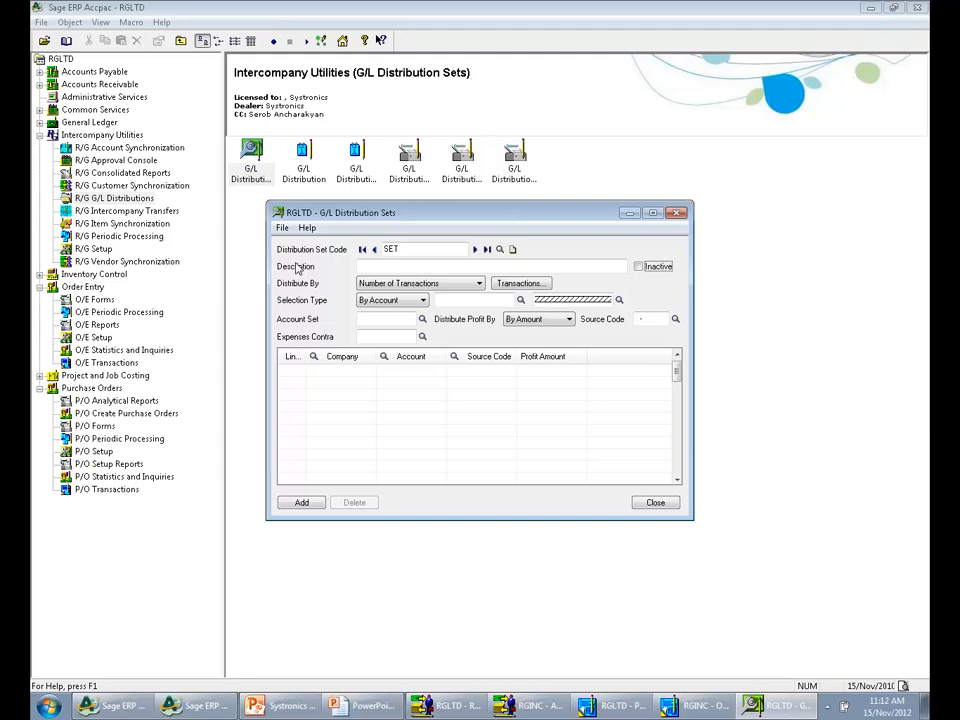
{"action": "left_click", "coordinate": [395, 284]}
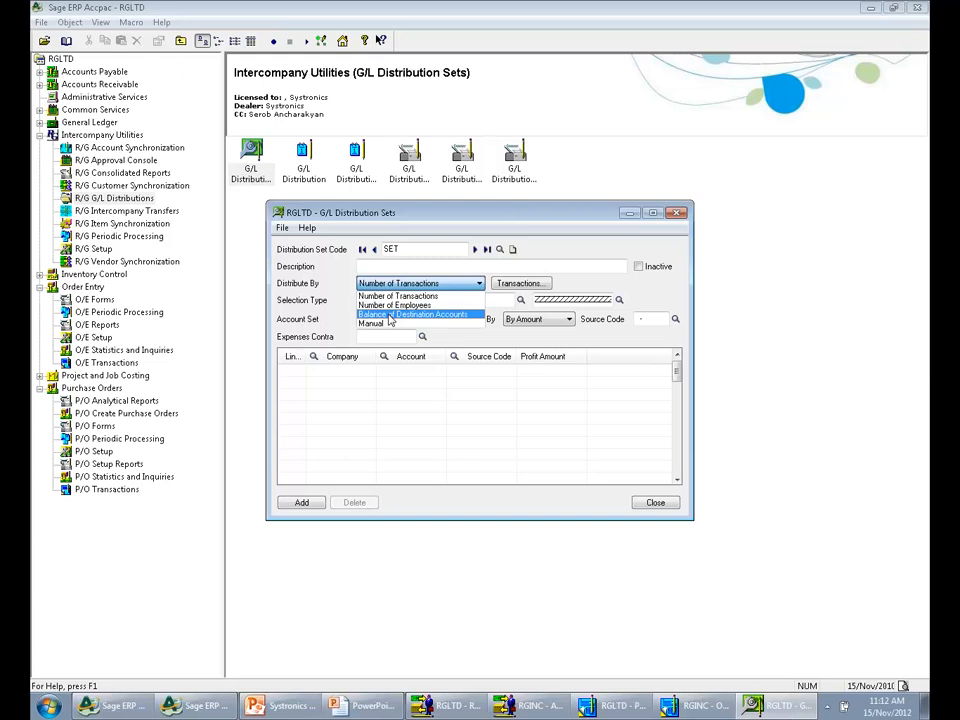
{"action": "left_click", "coordinate": [673, 506]}
{"action": "left_click", "coordinate": [669, 508]}
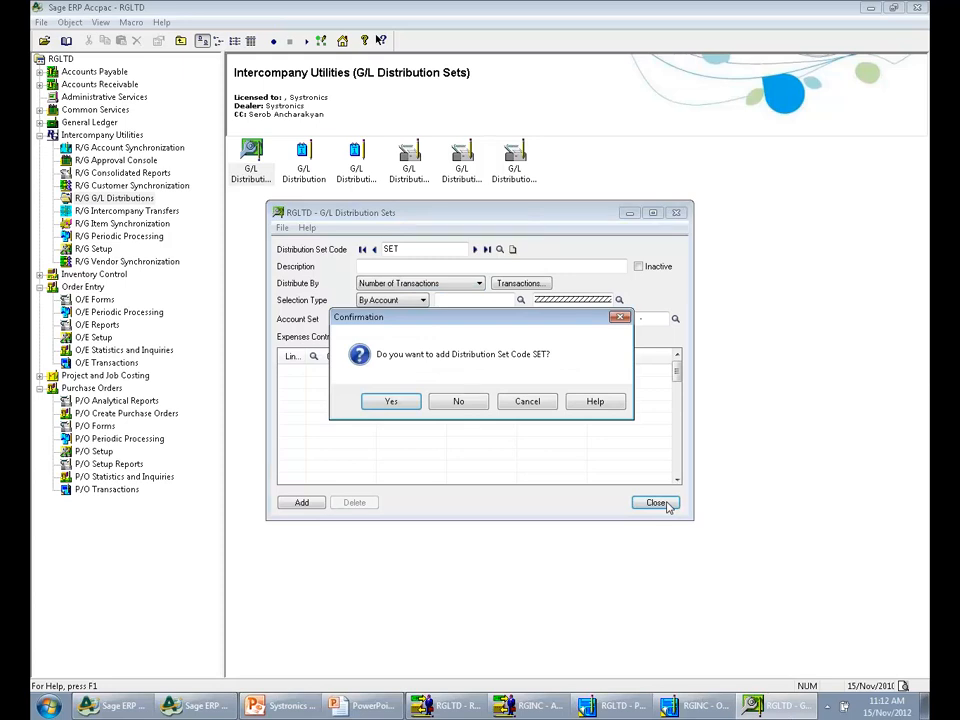
{"action": "left_click", "coordinate": [458, 402]}
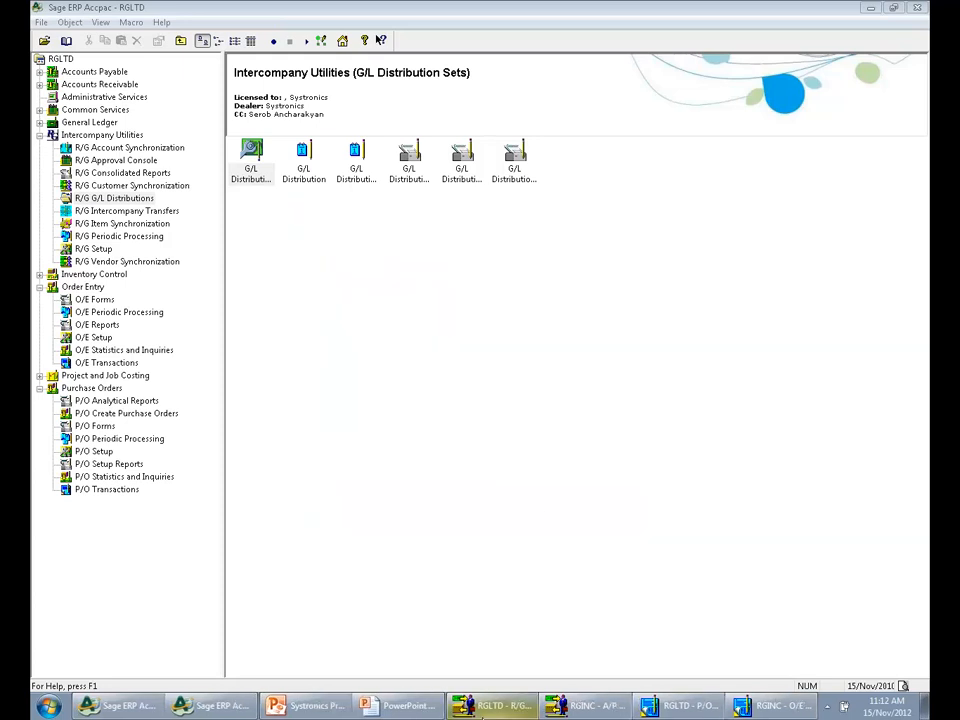
Close the leftover RGINC O/E, RGLTD purchase order, RGINC A/P vendor and RGLTD R/G vendor windows
{"action": "right_click", "coordinate": [805, 703]}
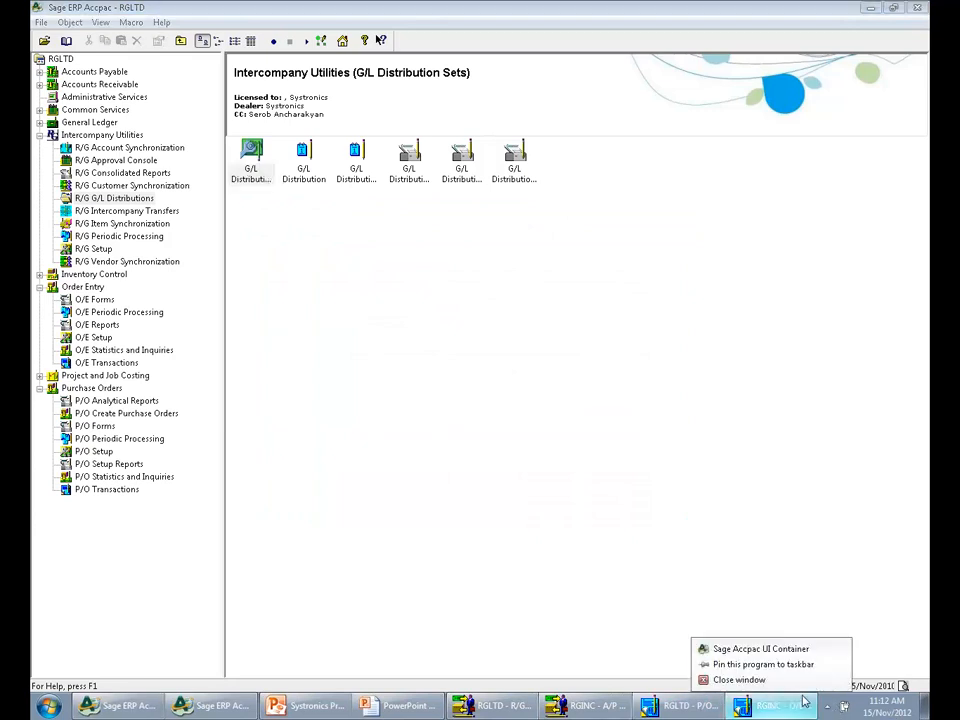
{"action": "left_click", "coordinate": [790, 680]}
{"action": "right_click", "coordinate": [745, 705]}
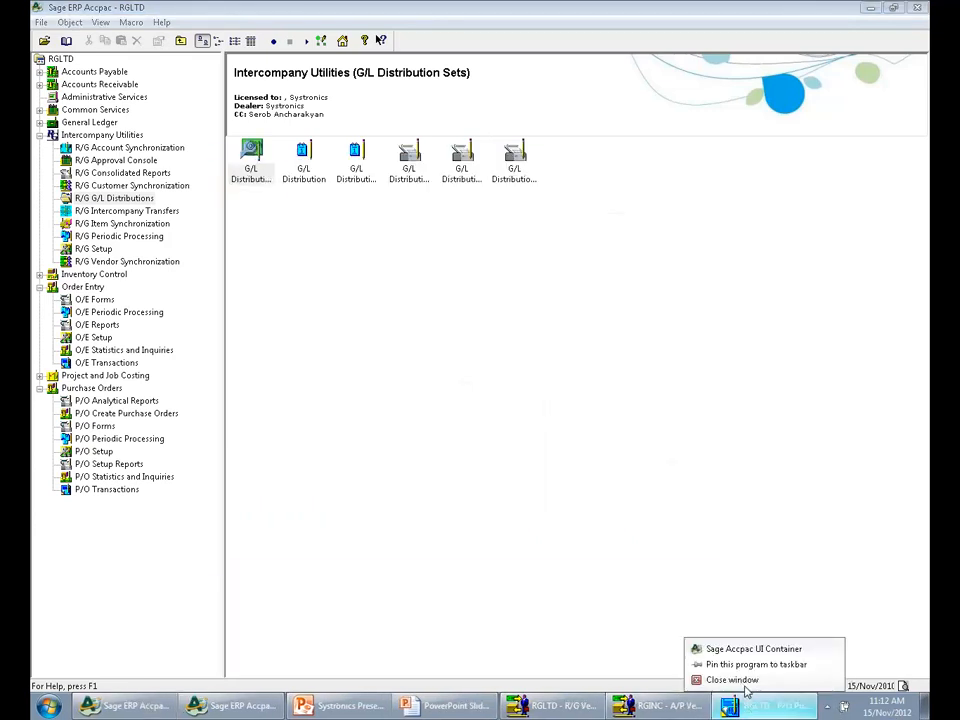
{"action": "left_click", "coordinate": [732, 680]}
{"action": "left_click", "coordinate": [479, 318]}
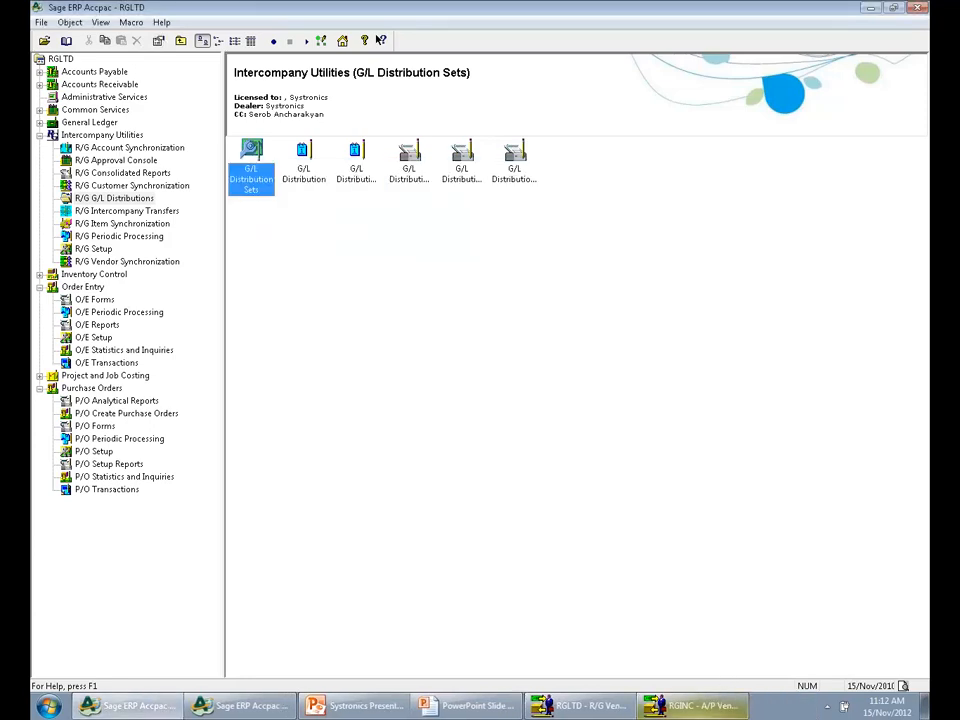
{"action": "right_click", "coordinate": [715, 706]}
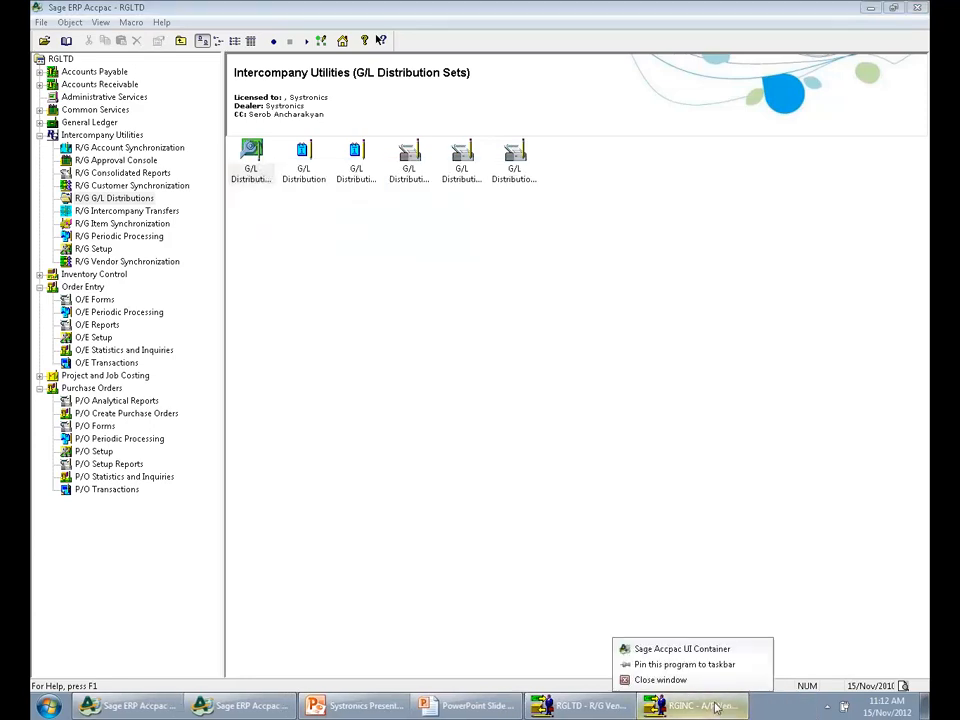
{"action": "left_click", "coordinate": [645, 680]}
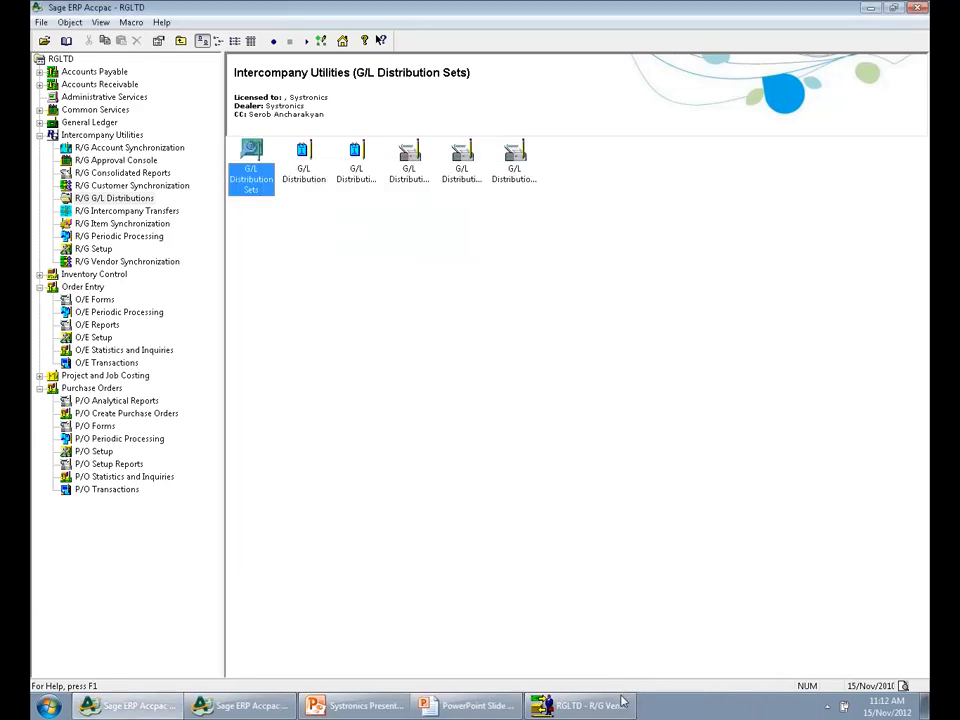
{"action": "right_click", "coordinate": [622, 703]}
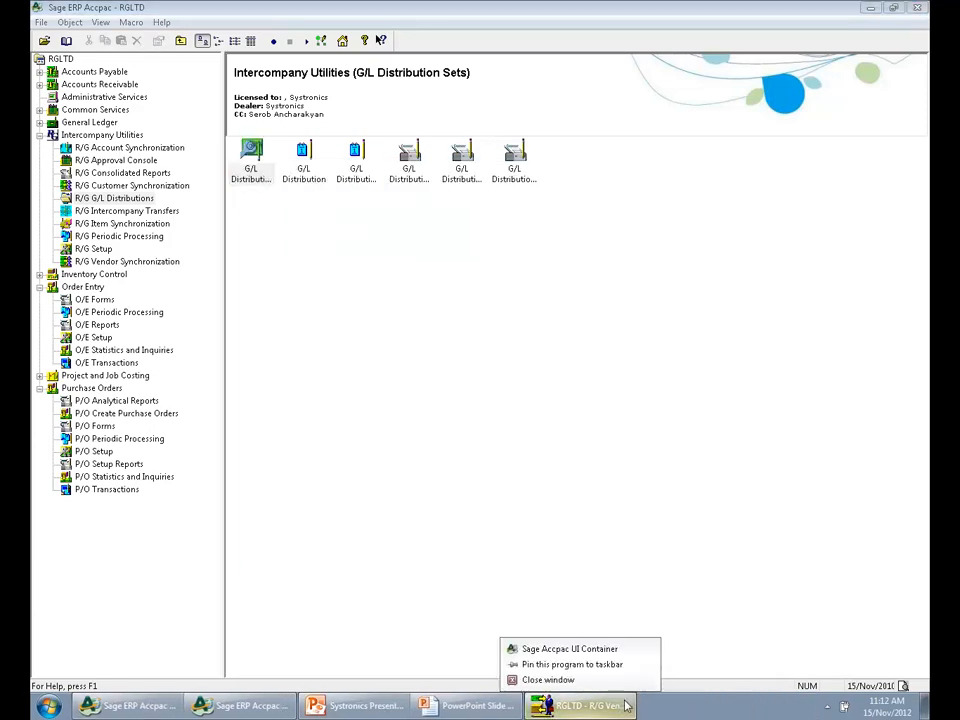
Open company RGCOMP from the RGLTD session with session date 15/11/2010
{"action": "left_click", "coordinate": [44, 40]}
{"action": "left_click", "coordinate": [427, 367]}
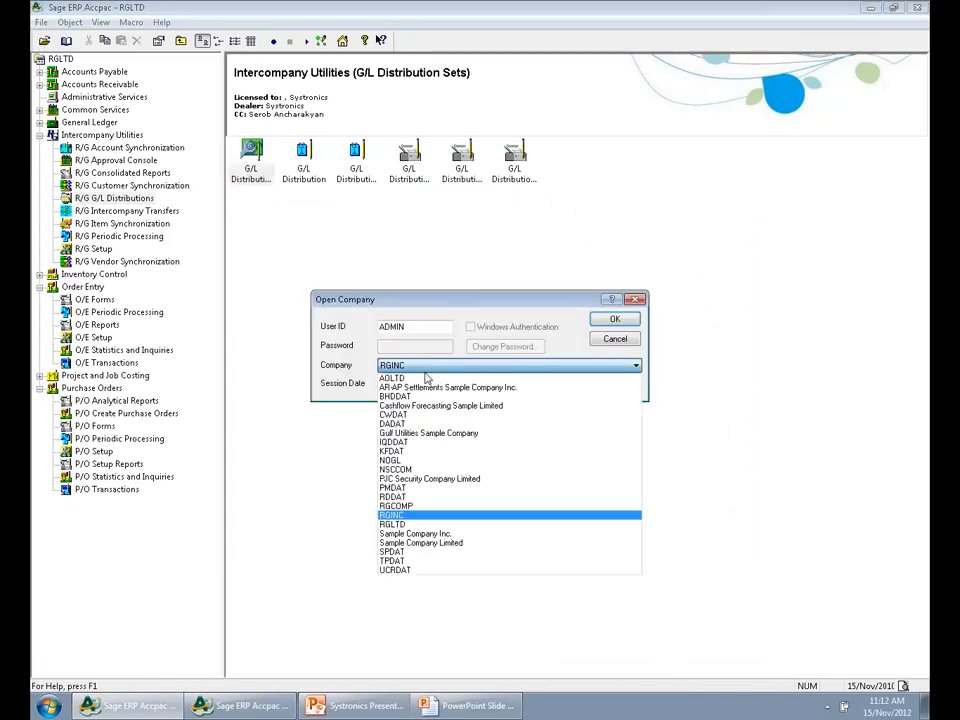
{"action": "left_click", "coordinate": [432, 503]}
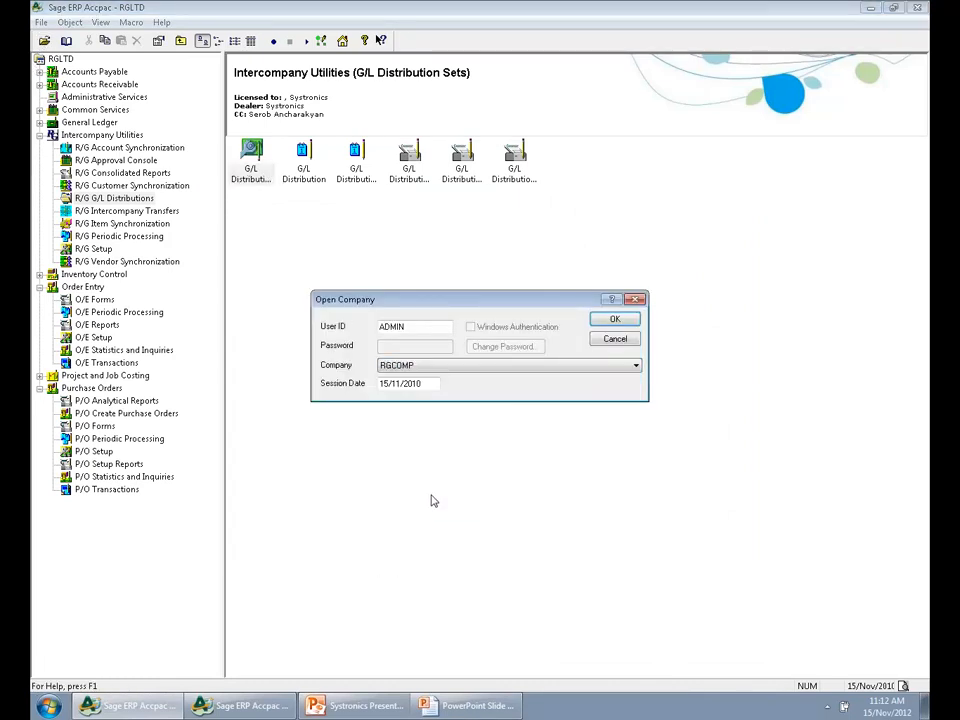
{"action": "left_click", "coordinate": [615, 320]}
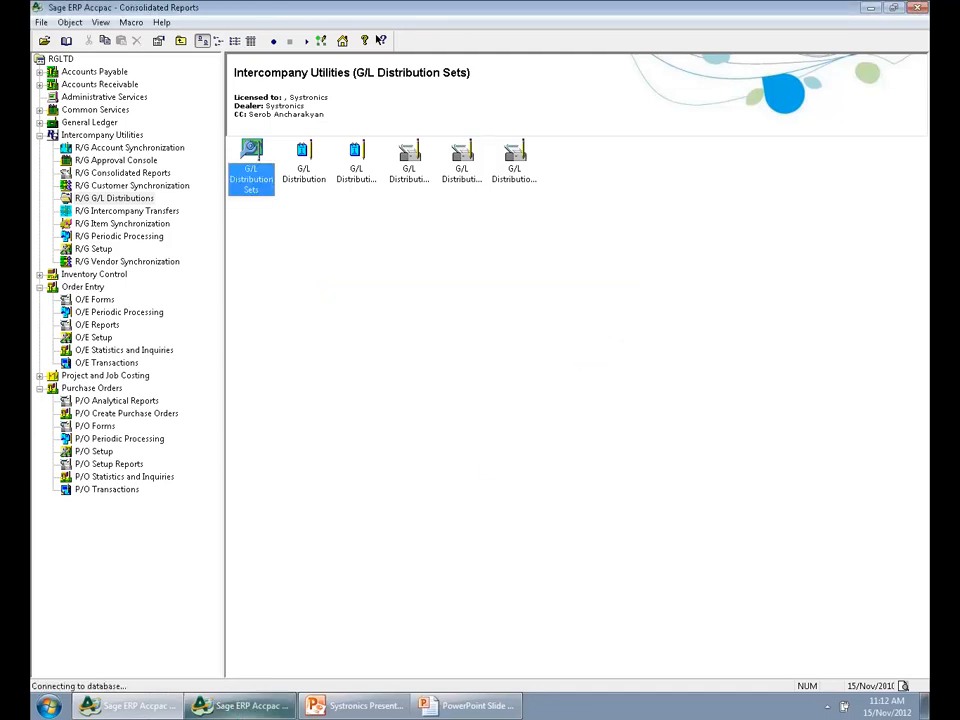
Exit the extra Accpac session and open company RGCOMP in the RGINC session with session date 15/11/2010
{"action": "right_click", "coordinate": [130, 705]}
{"action": "left_click", "coordinate": [100, 679]}
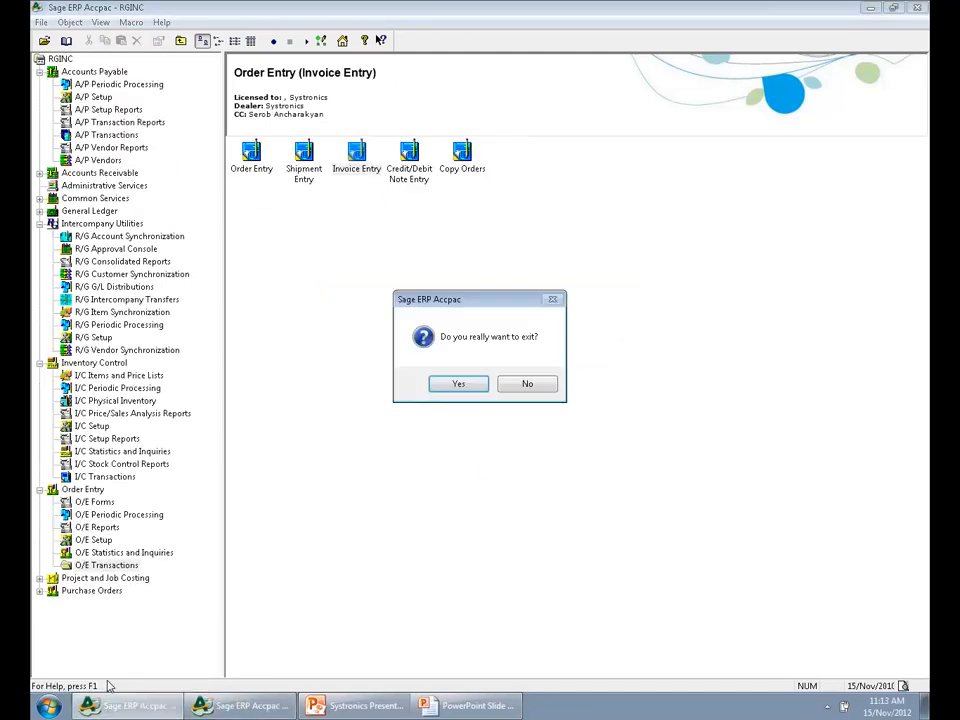
{"action": "left_click", "coordinate": [452, 383]}
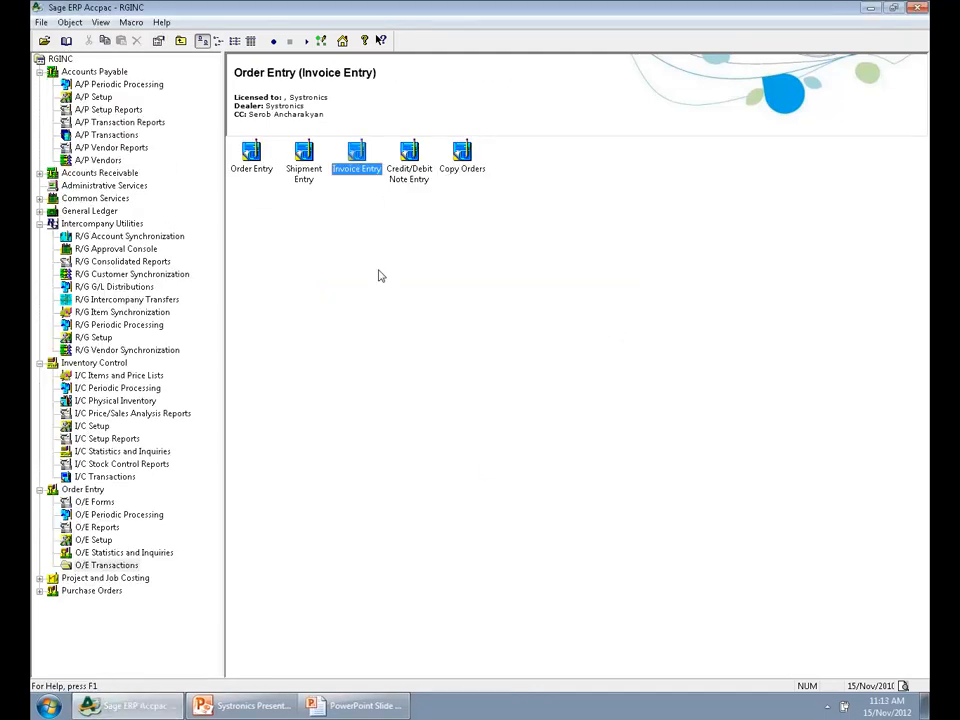
{"action": "left_click", "coordinate": [45, 42]}
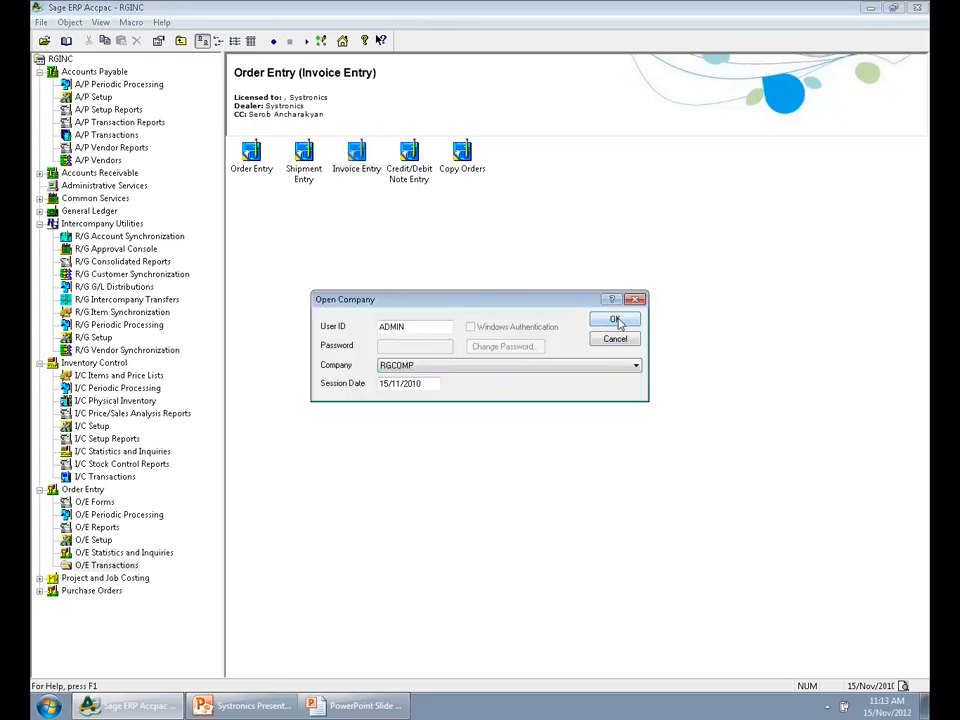
{"action": "left_click", "coordinate": [615, 319]}
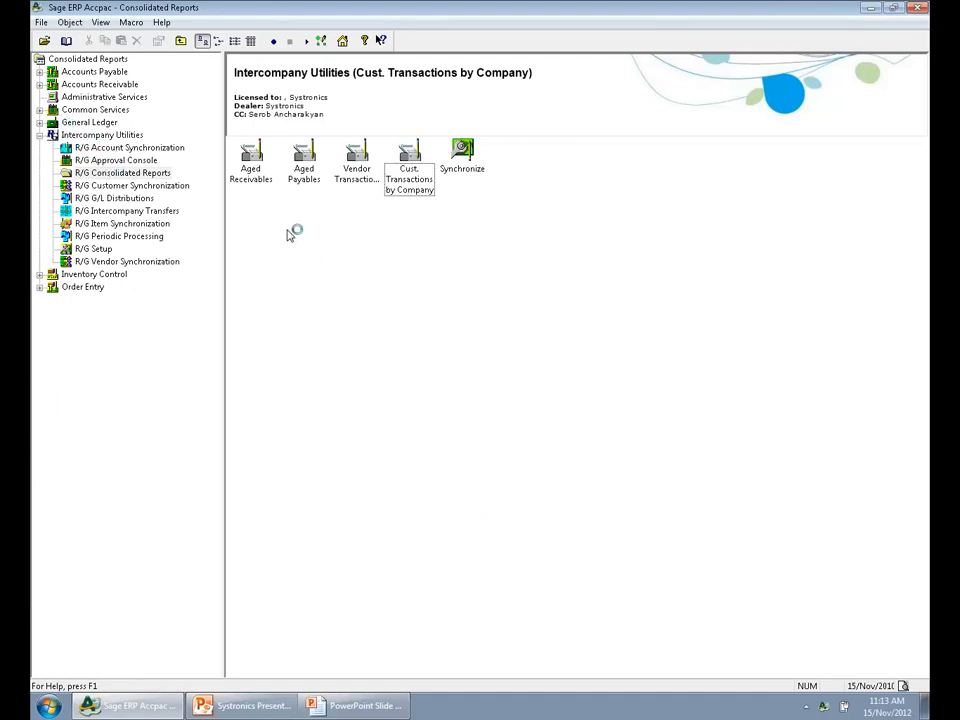
Look over the consolidated reports for aged receivables, aged payables, and vendor and customer transactions by company
{"action": "left_click", "coordinate": [255, 180]}
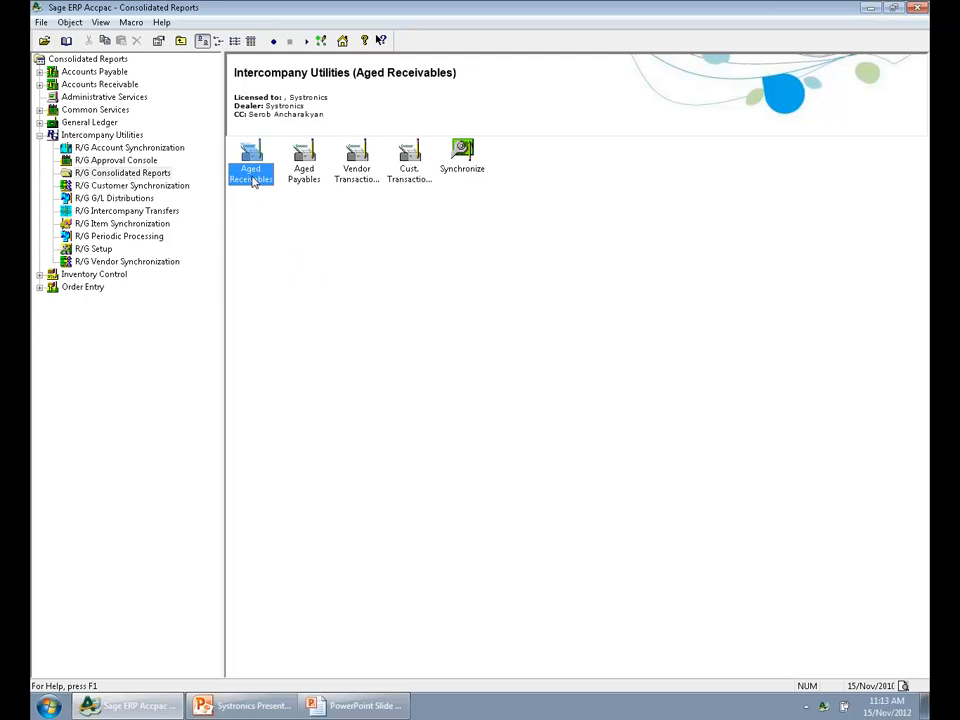
{"action": "left_click", "coordinate": [319, 187]}
{"action": "left_click", "coordinate": [352, 181]}
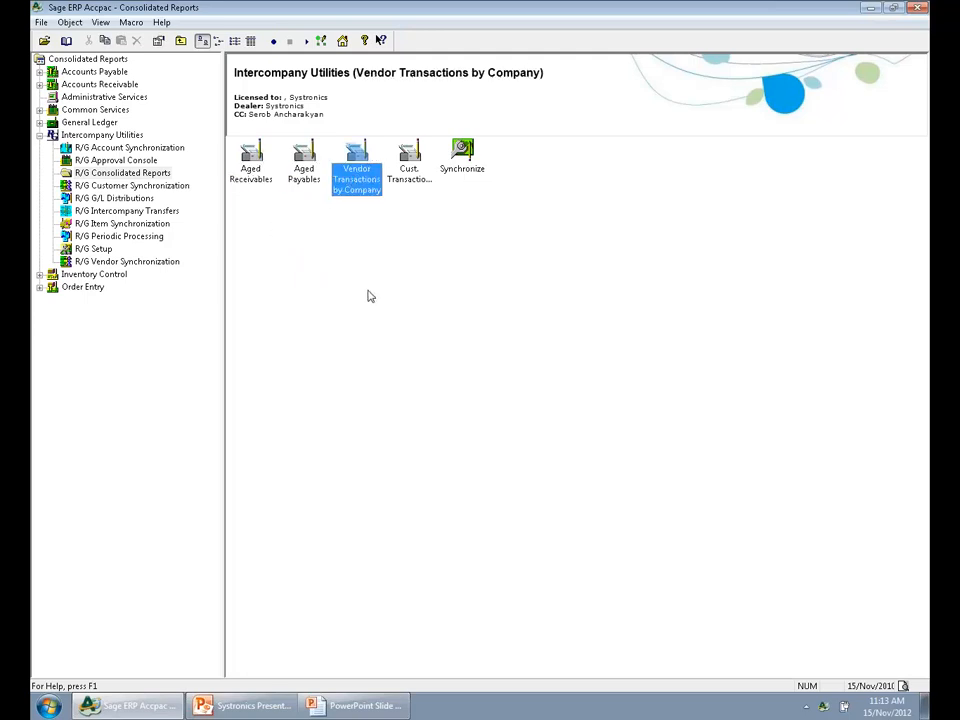
{"action": "left_click", "coordinate": [418, 187]}
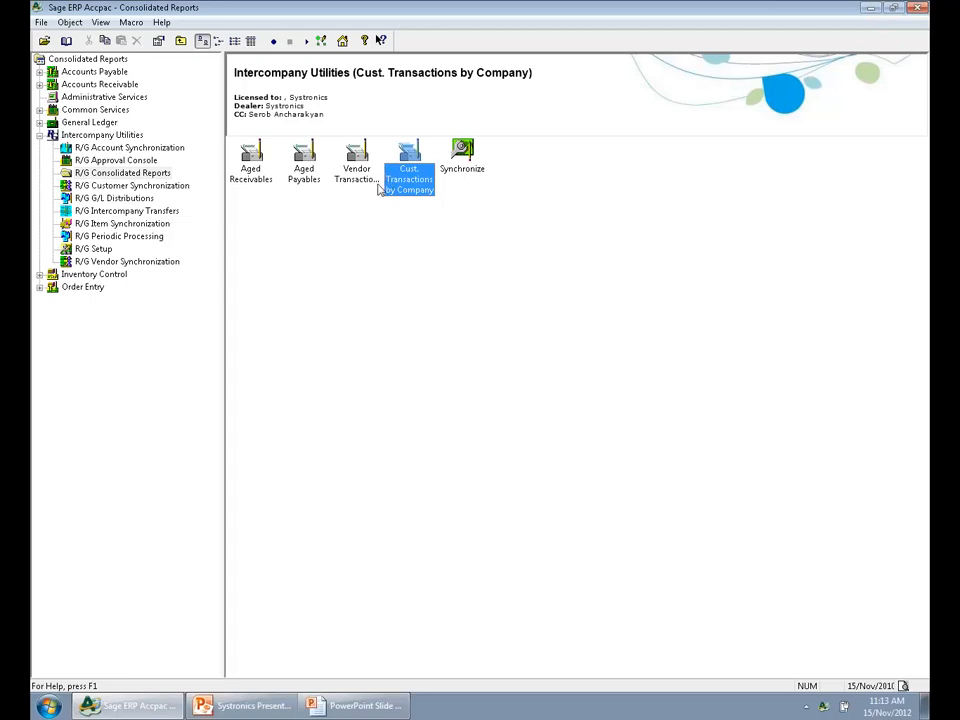
Open the consolidated Aged Receivables report and include both companies, RGINC and RGLTD
{"action": "double_click", "coordinate": [243, 181]}
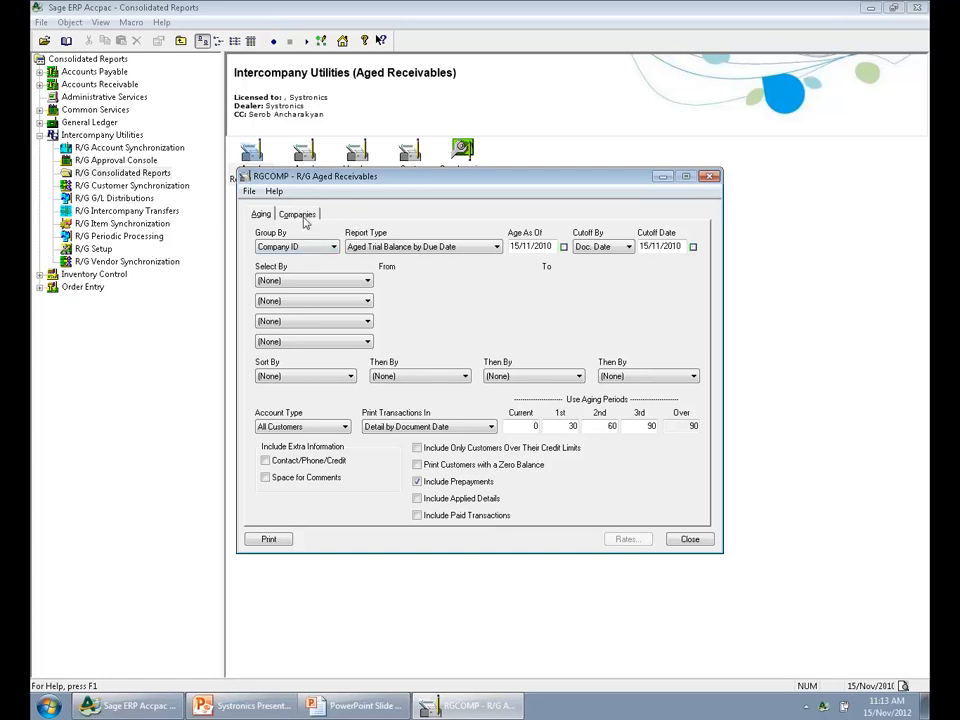
{"action": "left_click", "coordinate": [299, 215]}
{"action": "left_click", "coordinate": [312, 258]}
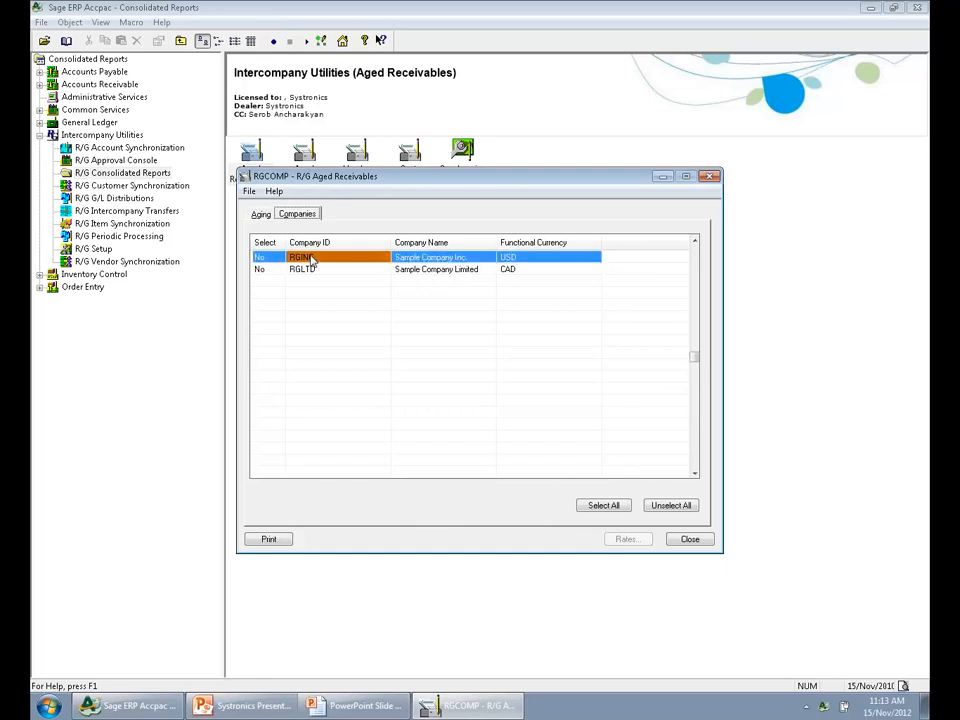
{"action": "left_click", "coordinate": [311, 269]}
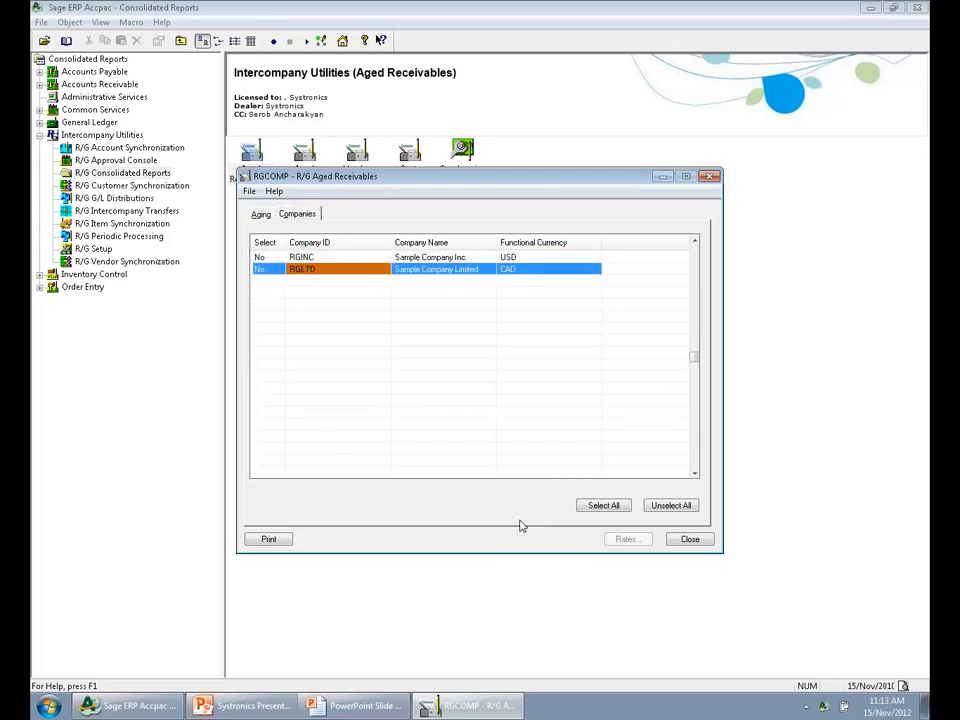
{"action": "left_click", "coordinate": [603, 506]}
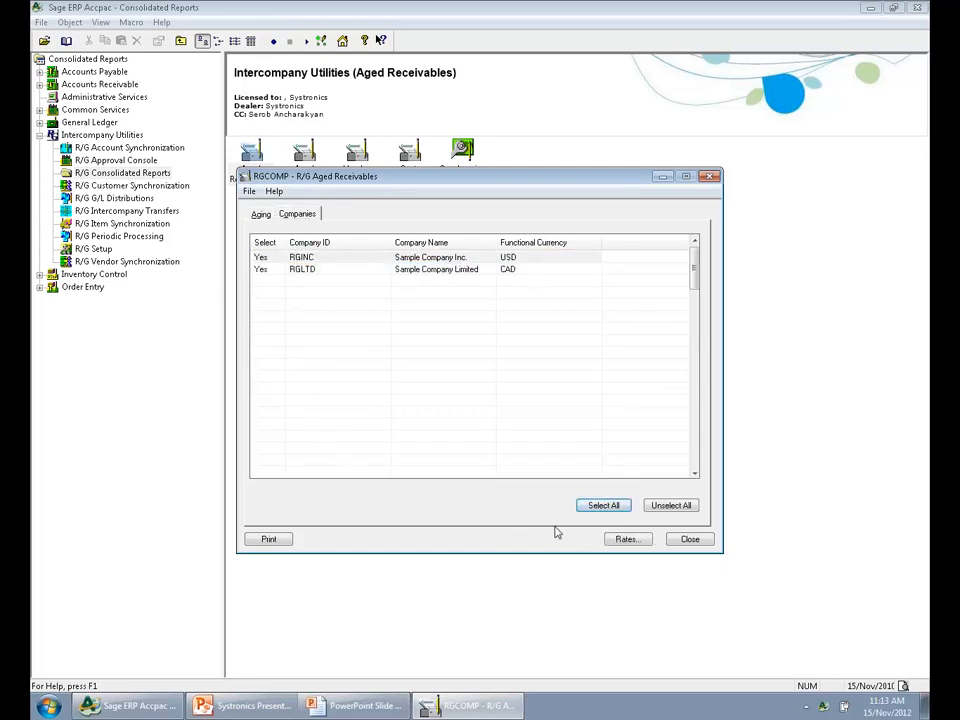
Preview the Aged Receivables report grouped by company ID, review its first three pages for RGINC and RGLTD, and close the preview
{"action": "left_click", "coordinate": [260, 215]}
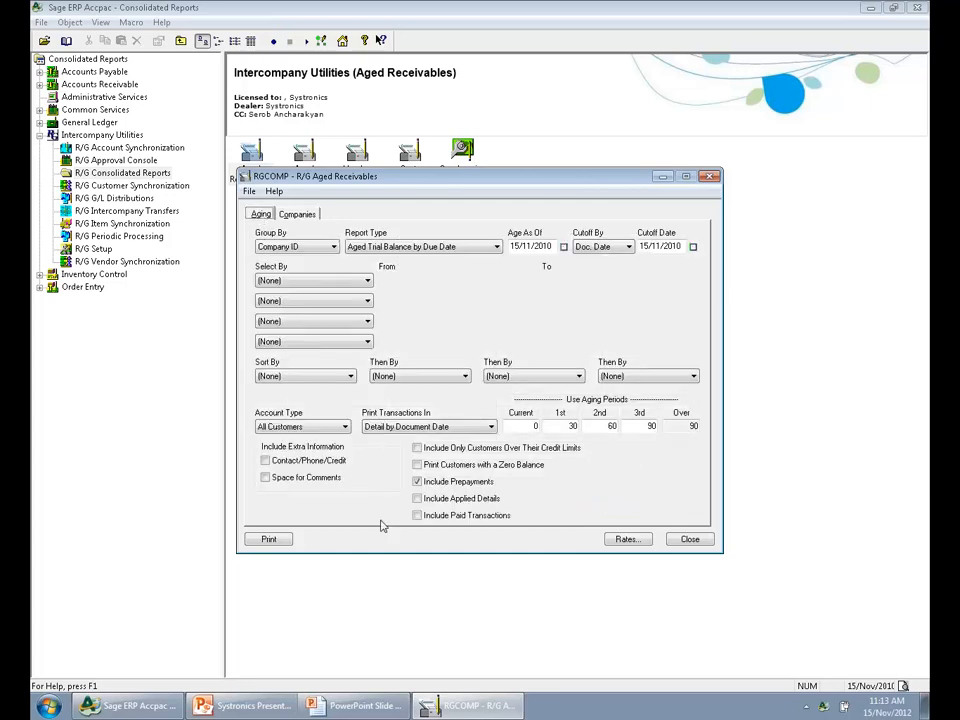
{"action": "left_click", "coordinate": [281, 541]}
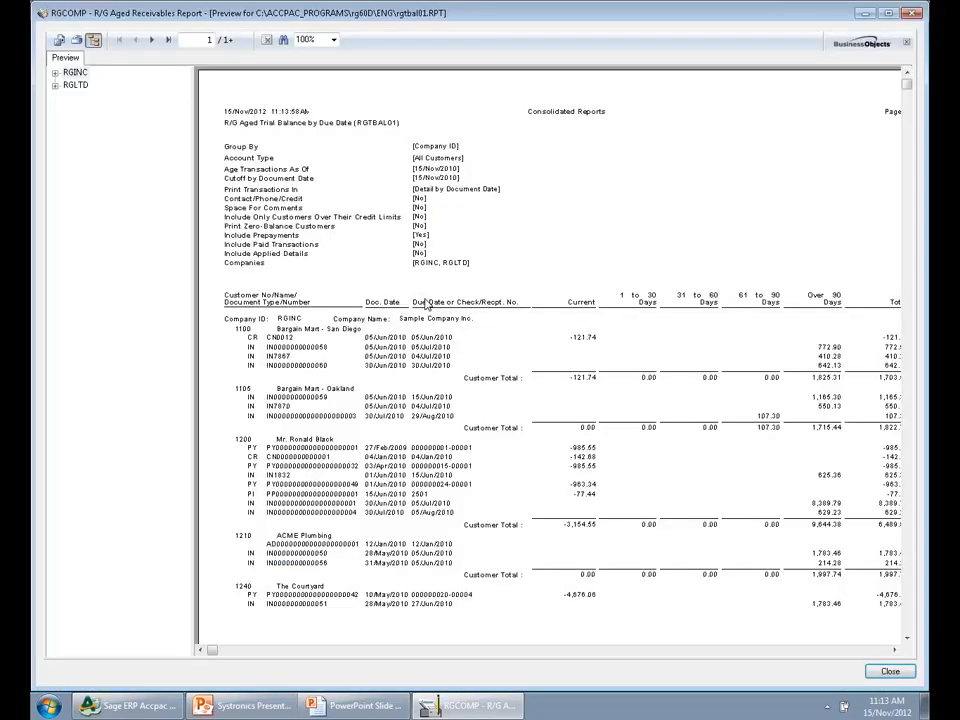
{"action": "left_click", "coordinate": [93, 39]}
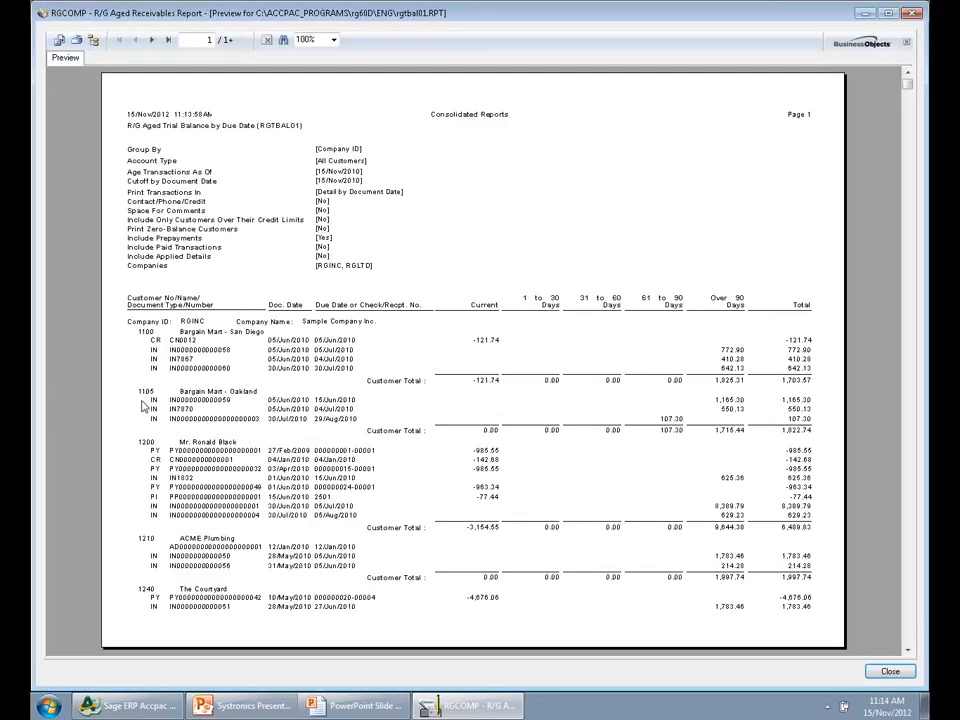
{"action": "left_click", "coordinate": [194, 322]}
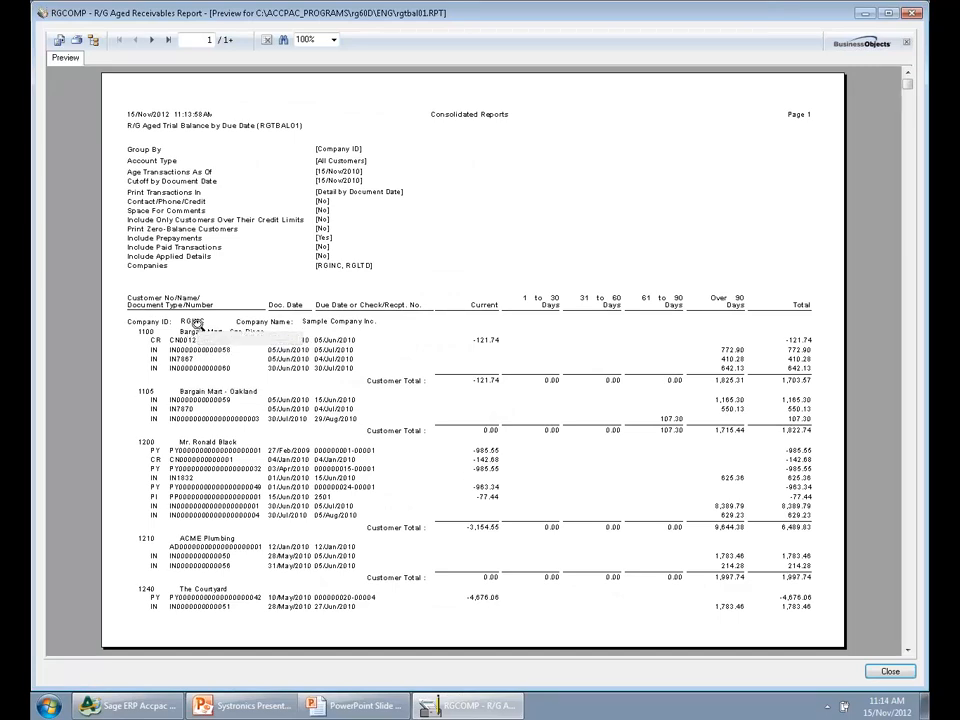
{"action": "left_click", "coordinate": [153, 40]}
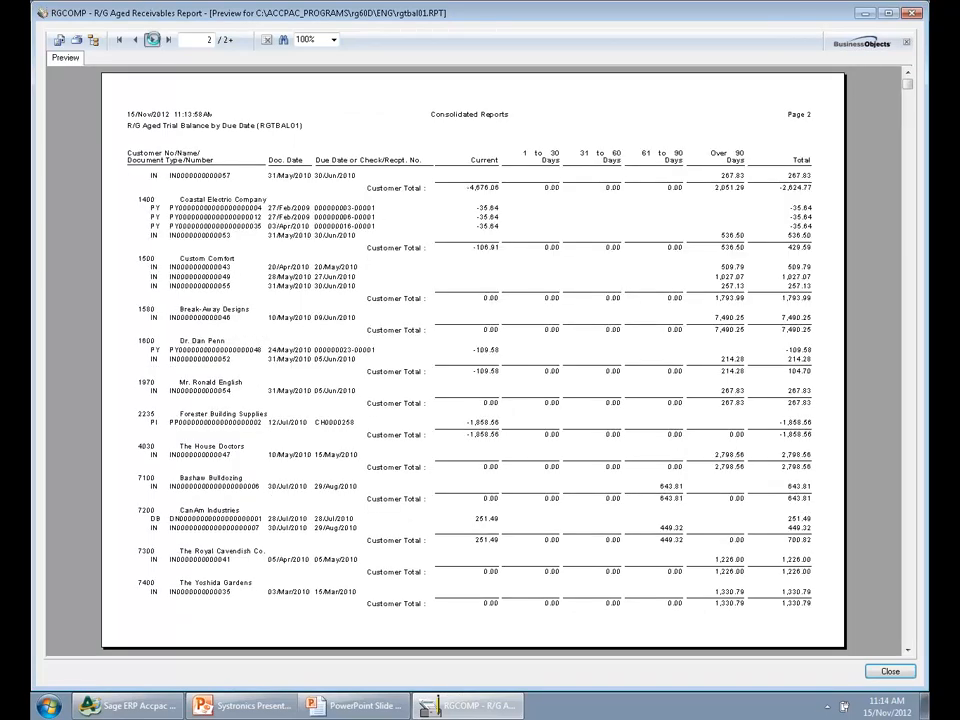
{"action": "left_click", "coordinate": [153, 40]}
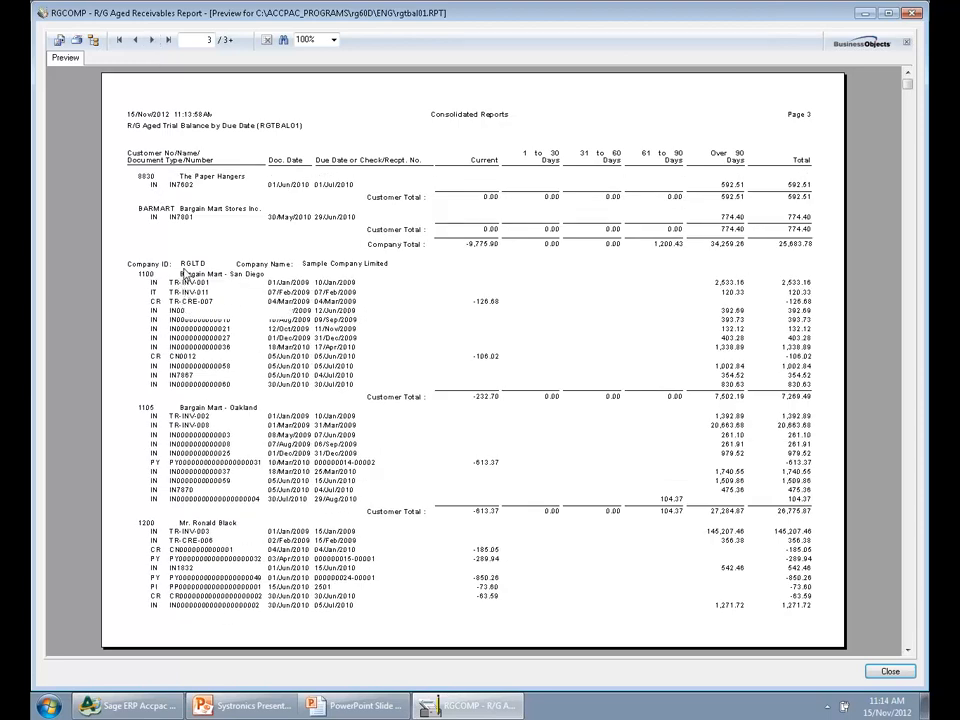
{"action": "left_click", "coordinate": [913, 13]}
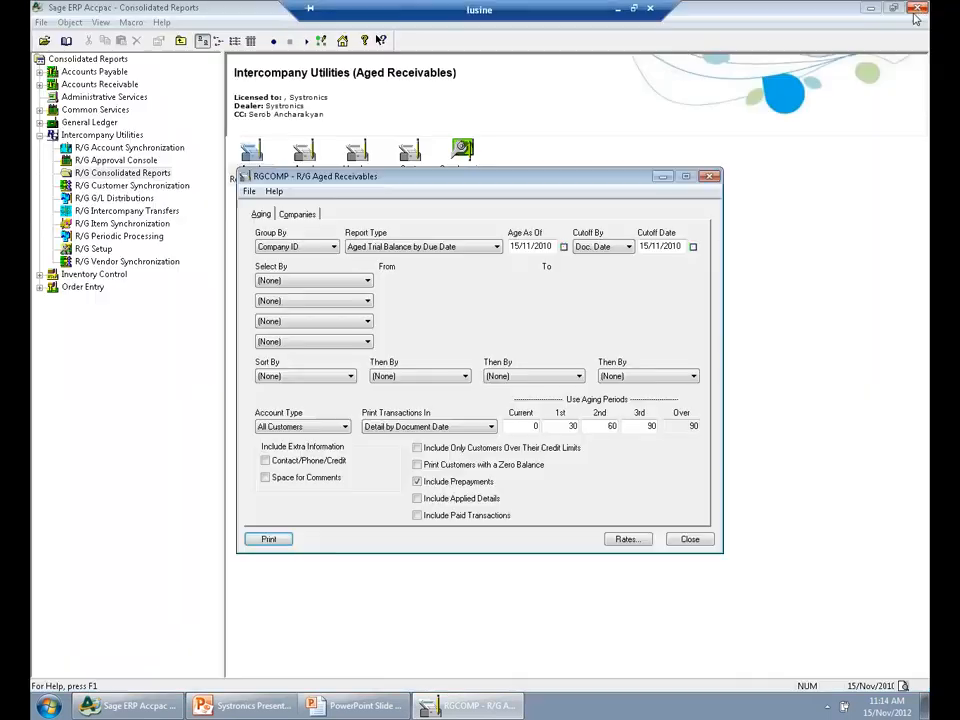
Group the Aged Receivables report by Customer Number and preview it with the group tree hidden
{"action": "left_click", "coordinate": [333, 247]}
{"action": "left_click", "coordinate": [303, 271]}
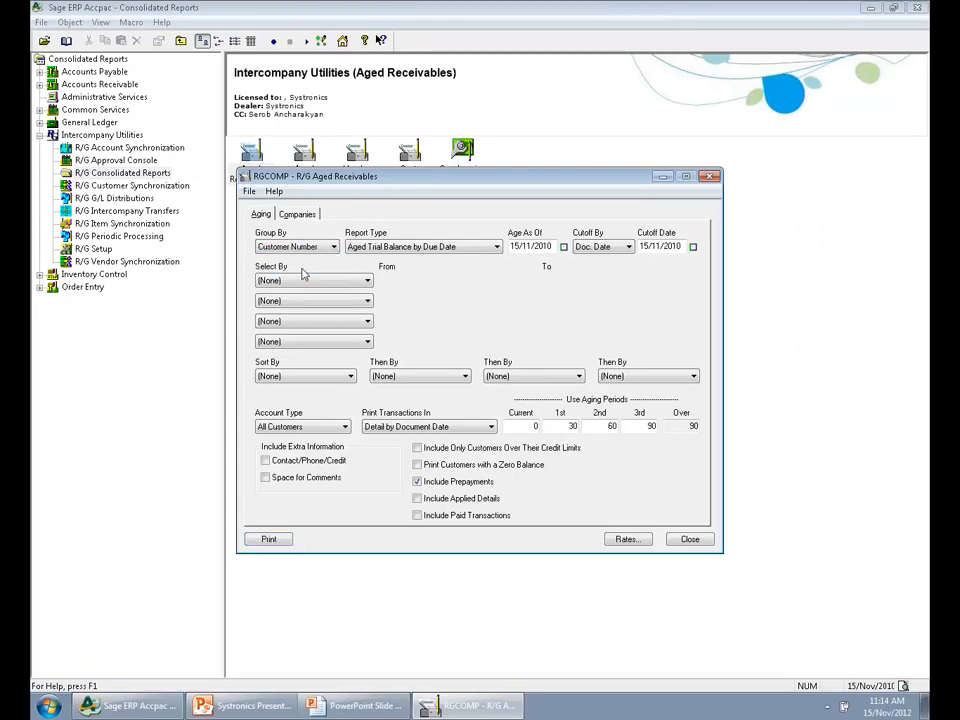
{"action": "left_click", "coordinate": [271, 540]}
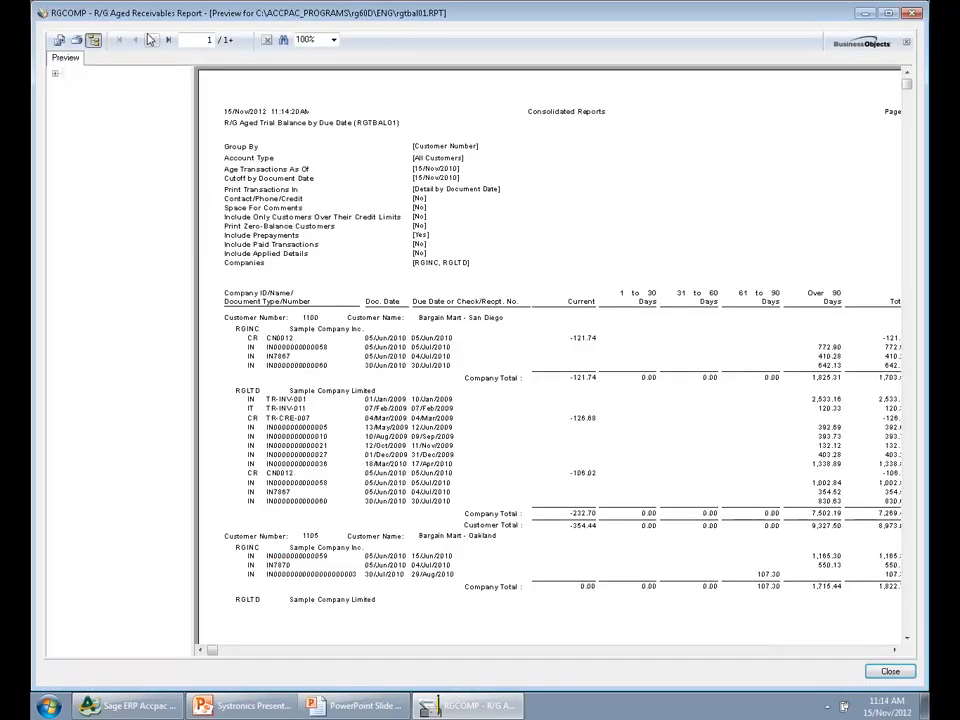
{"action": "left_click", "coordinate": [92, 41]}
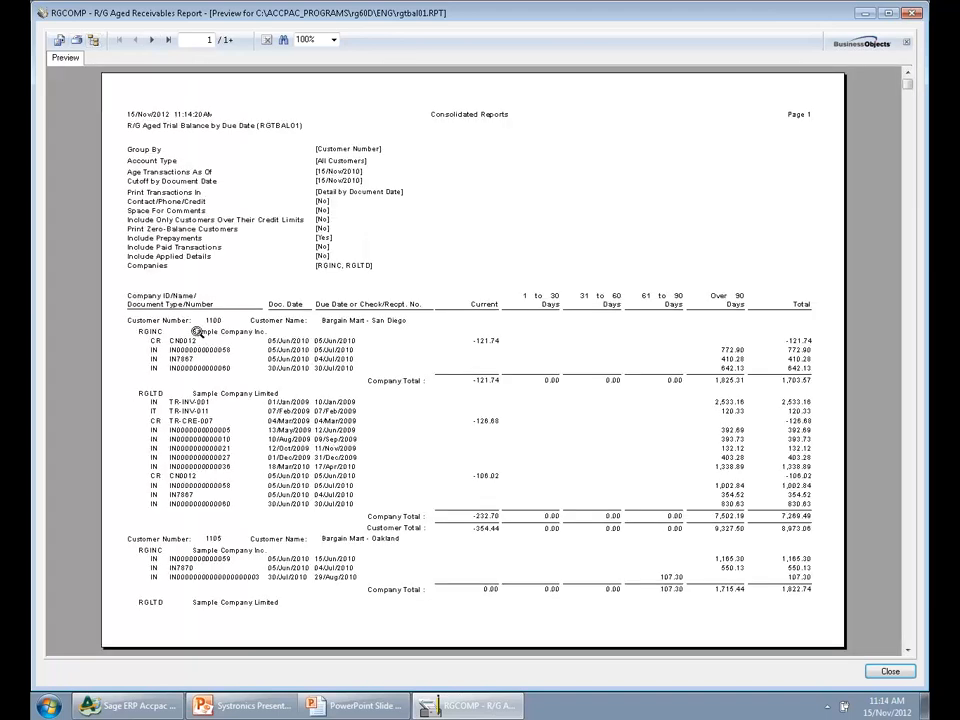
Examine Bargain Mart - San Diego's RGINC, RGLTD and combined customer totals, then close the Aged Receivables report
{"action": "left_click", "coordinate": [213, 318]}
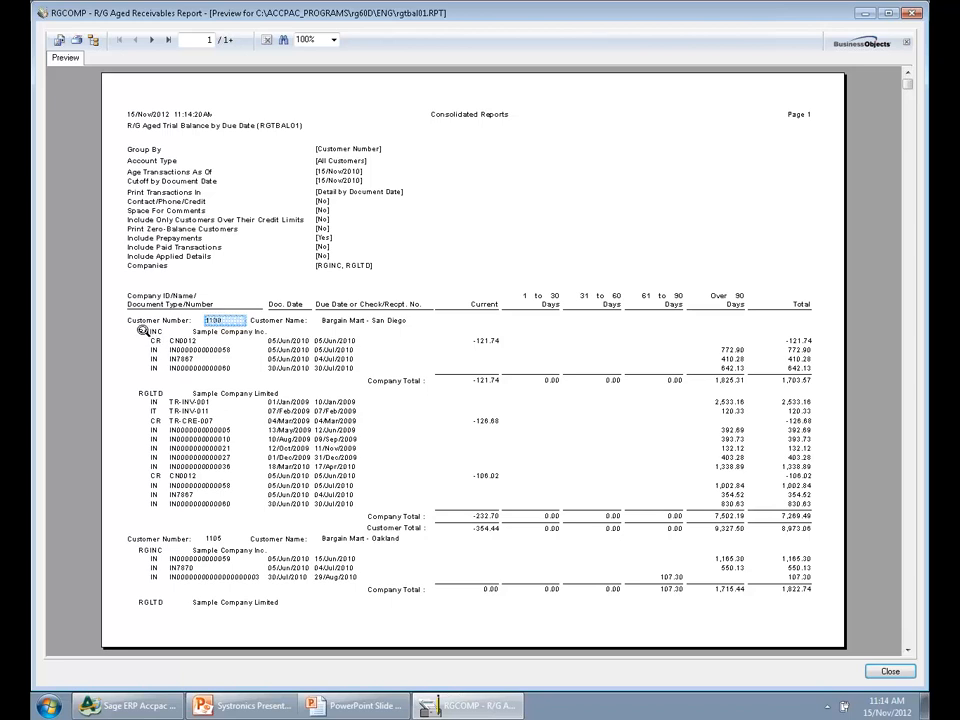
{"action": "left_click", "coordinate": [150, 332]}
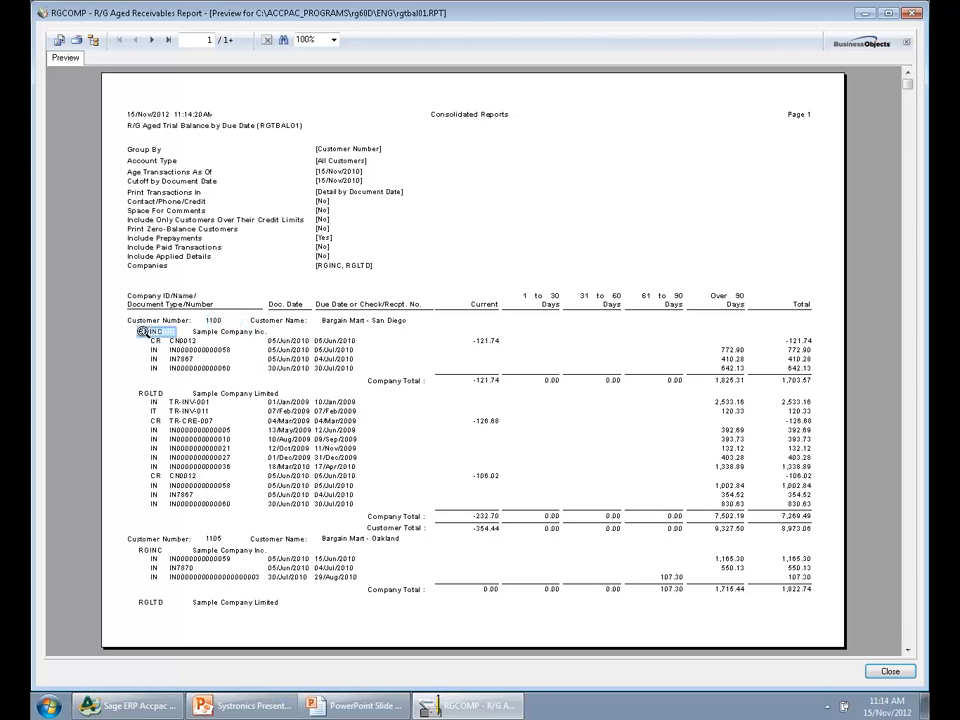
{"action": "left_click", "coordinate": [791, 380]}
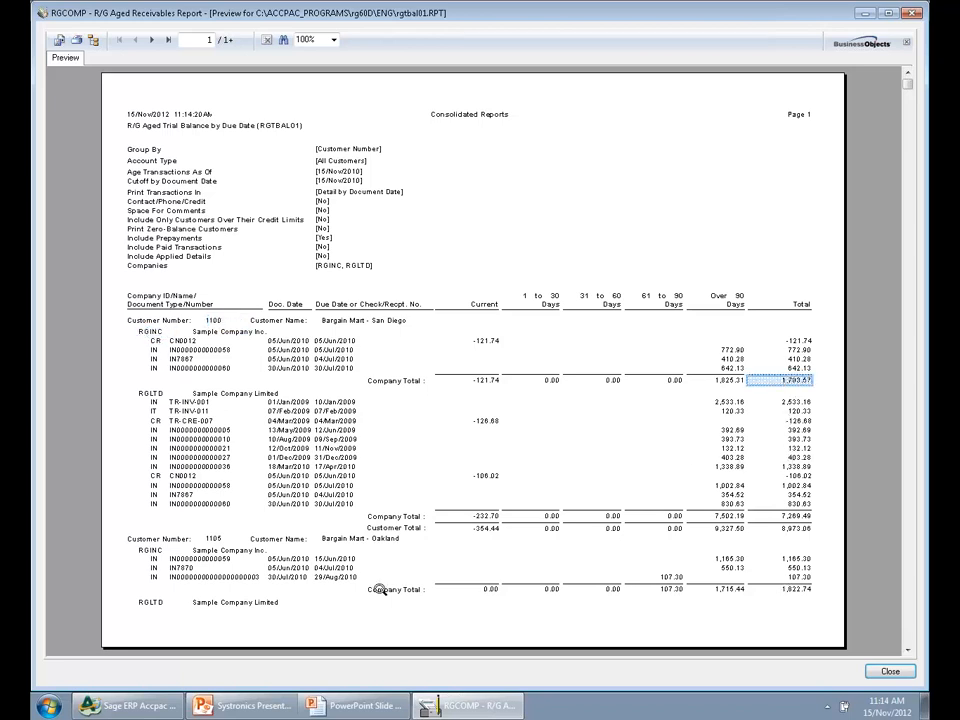
{"action": "left_click", "coordinate": [145, 394]}
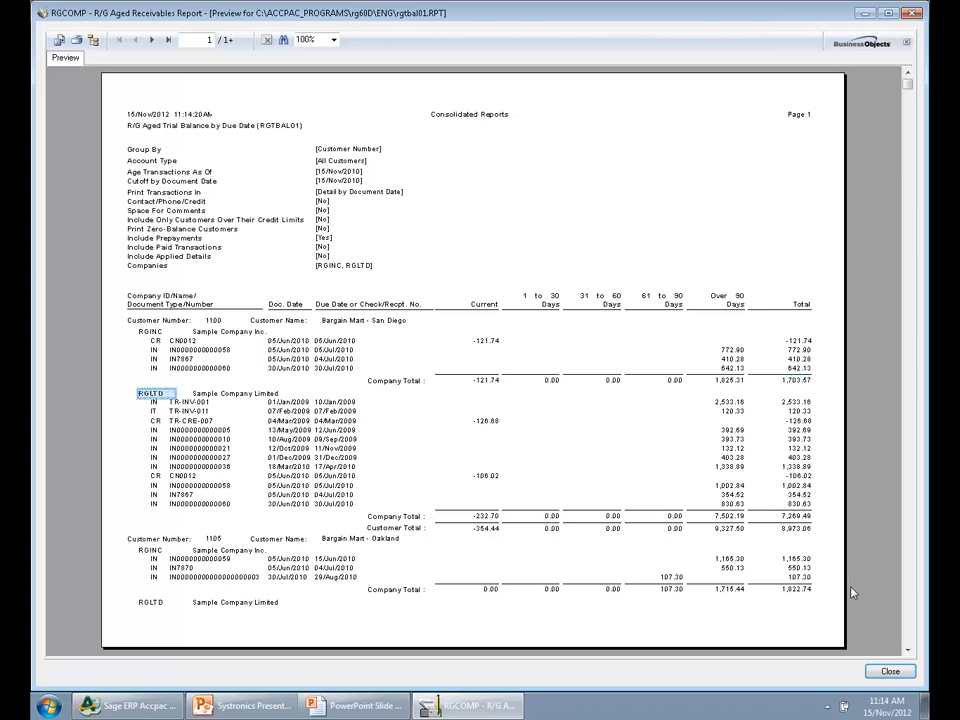
{"action": "left_click", "coordinate": [797, 516]}
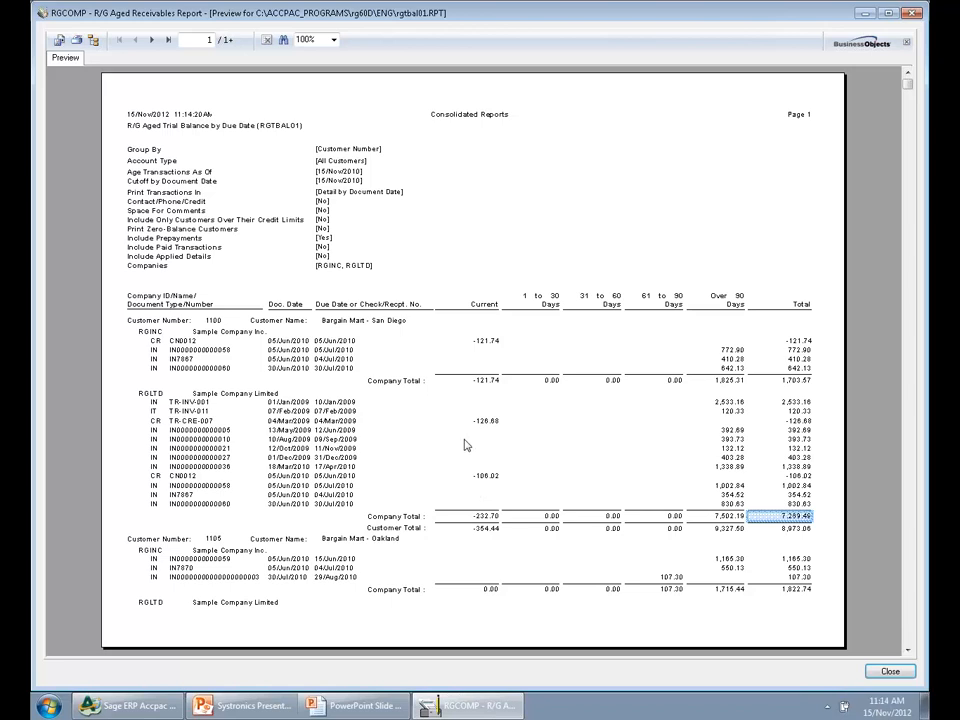
{"action": "left_click", "coordinate": [786, 529]}
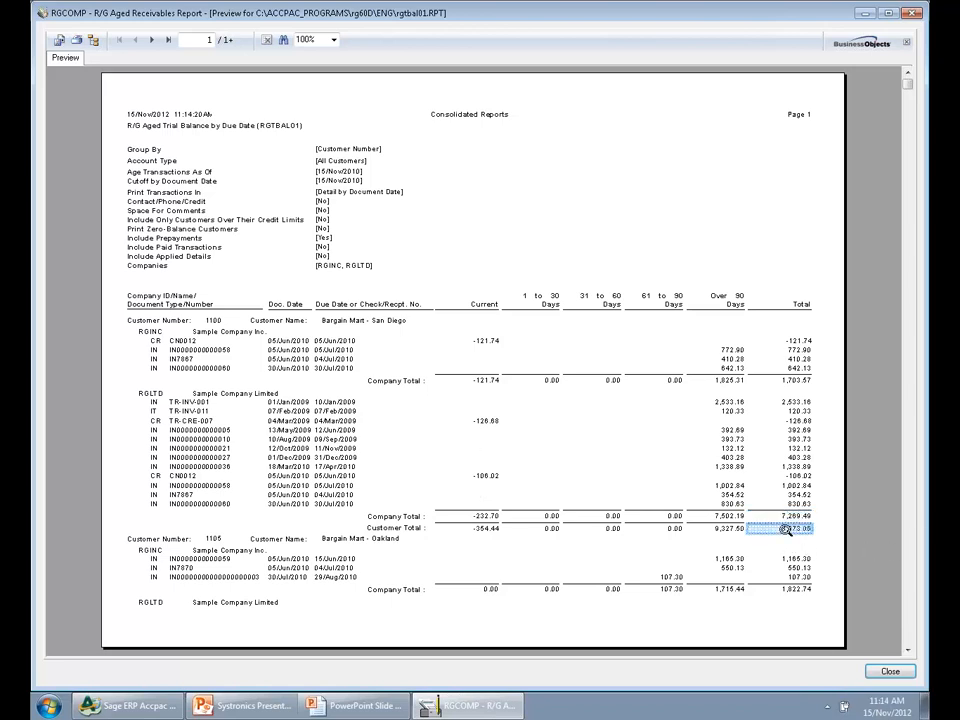
{"action": "left_click", "coordinate": [718, 558]}
{"action": "left_click", "coordinate": [890, 671]}
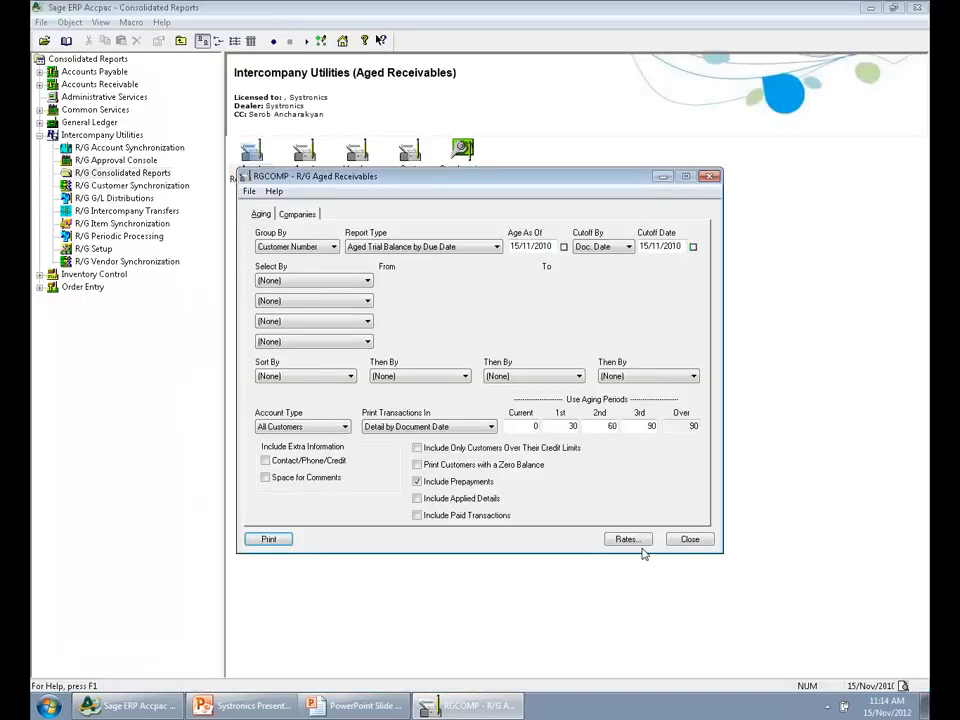
{"action": "left_click", "coordinate": [689, 540]}
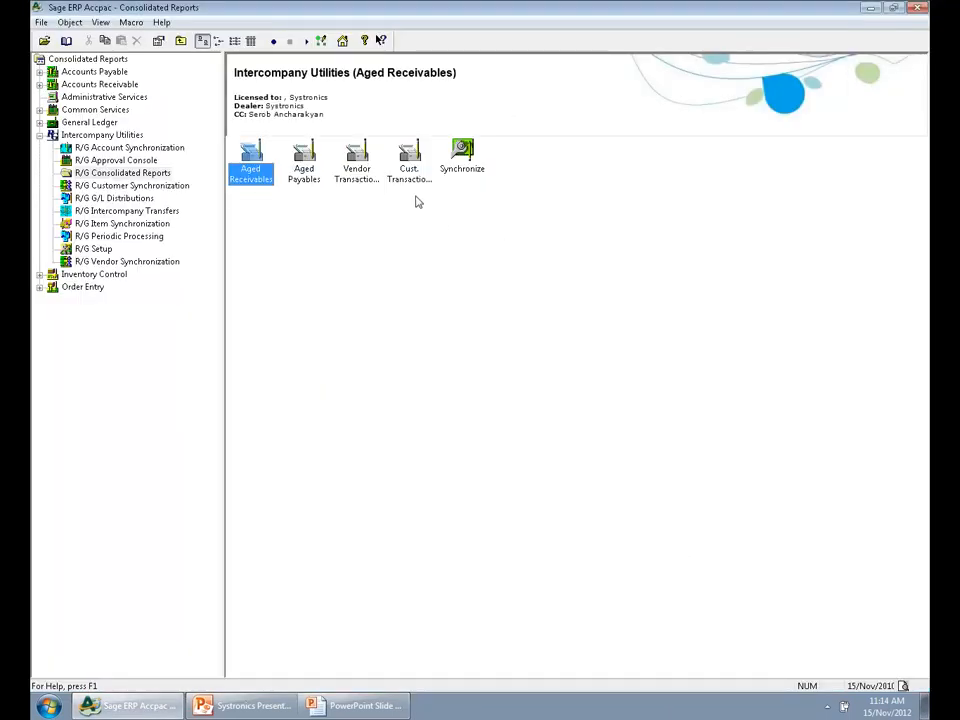
Open the Customer Transactions by Company report and include all eight transaction types and both companies, RGINC and RGLTD
{"action": "double_click", "coordinate": [409, 158]}
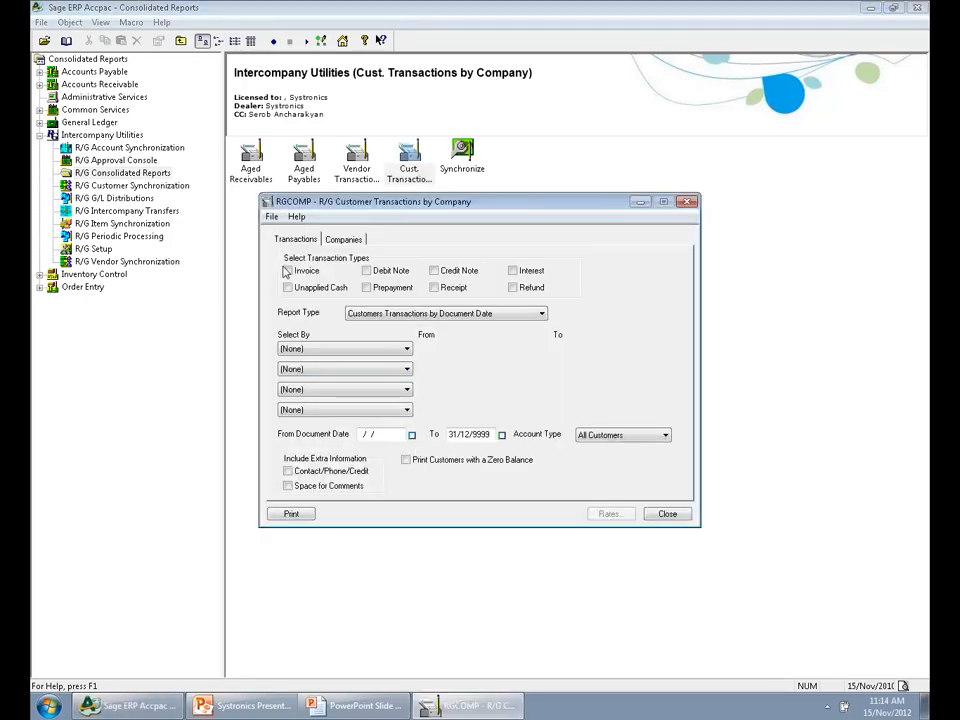
{"action": "left_click", "coordinate": [295, 288]}
{"action": "left_click", "coordinate": [368, 271]}
{"action": "left_click", "coordinate": [368, 288]}
{"action": "left_click", "coordinate": [452, 271]}
{"action": "left_click", "coordinate": [452, 288]}
{"action": "left_click", "coordinate": [520, 271]}
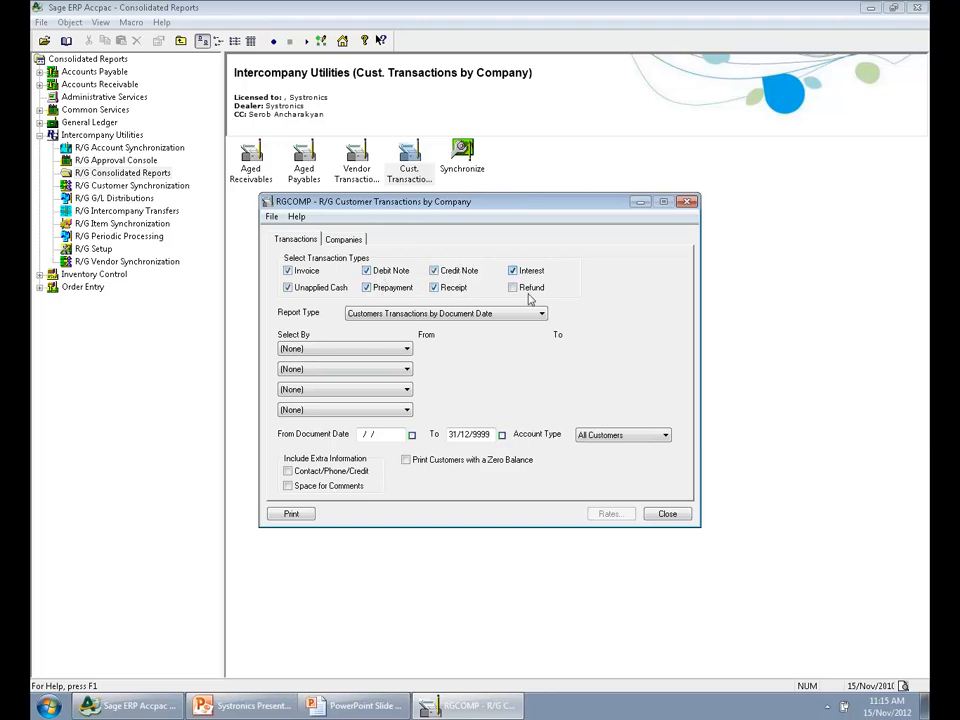
{"action": "left_click", "coordinate": [533, 288]}
{"action": "left_click", "coordinate": [343, 239]}
{"action": "left_click", "coordinate": [570, 481]}
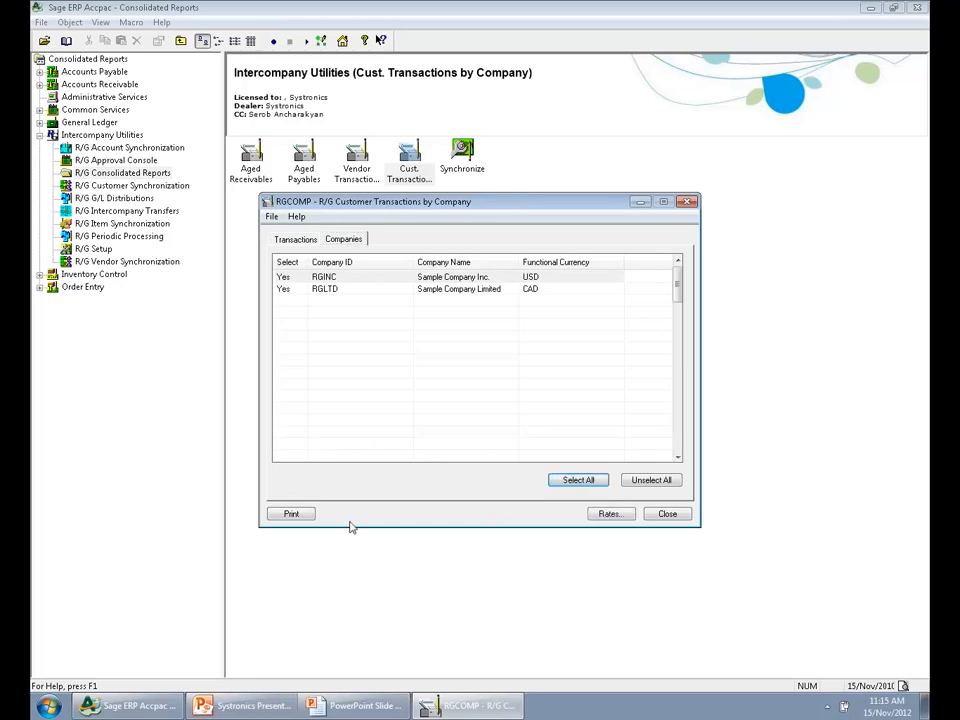
Preview the customer transactions report without the group tree and examine Bargain Mart - San Diego's documents under each company column
{"action": "left_click", "coordinate": [290, 514]}
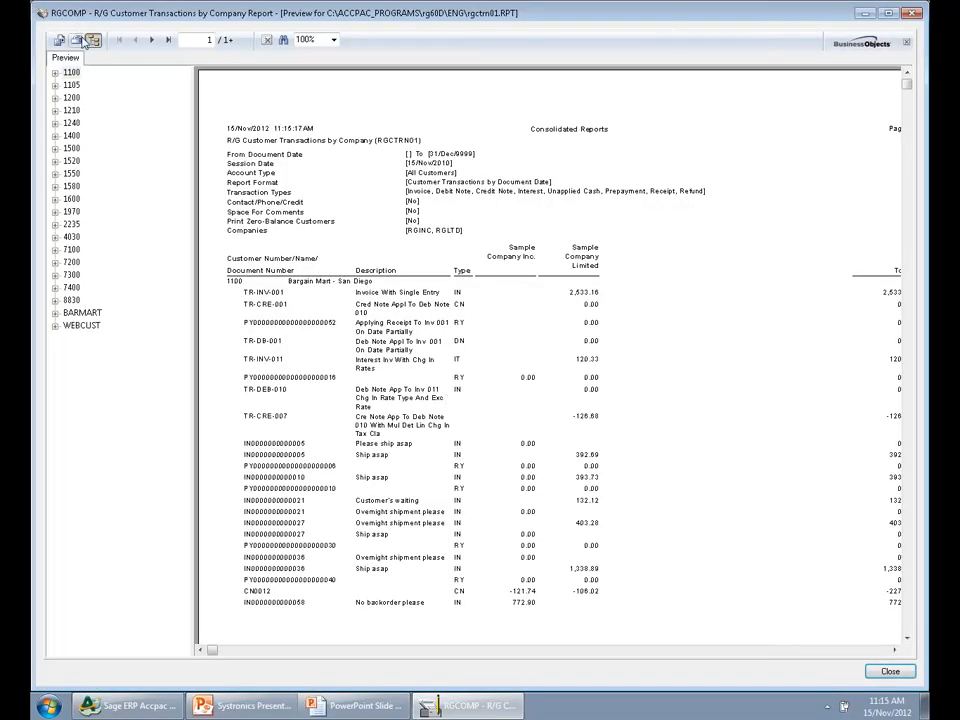
{"action": "left_click", "coordinate": [92, 40]}
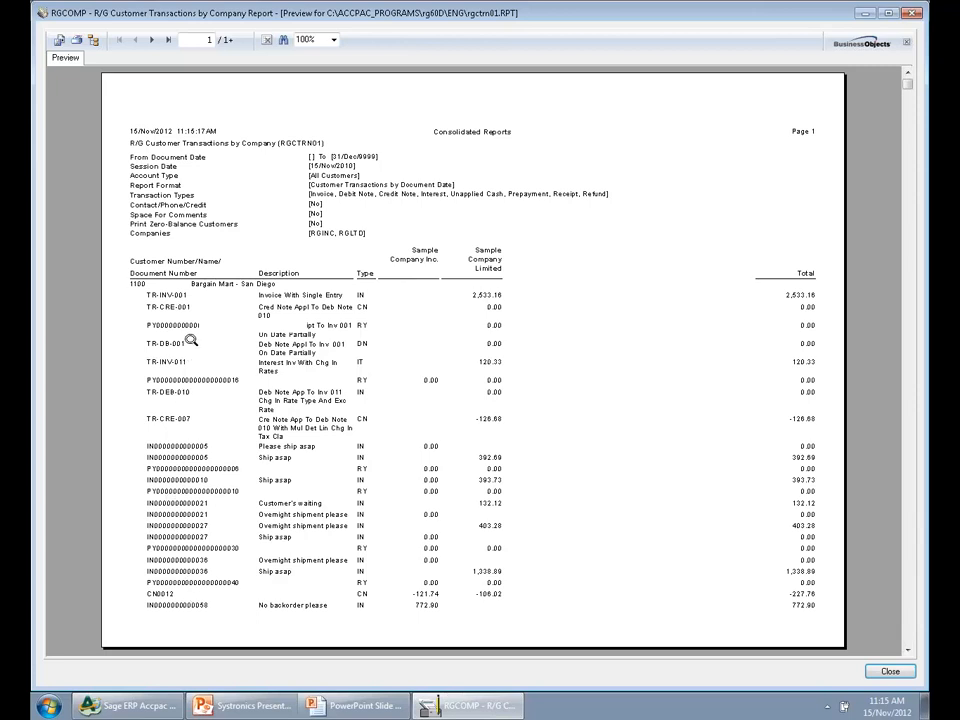
{"action": "left_click", "coordinate": [183, 296]}
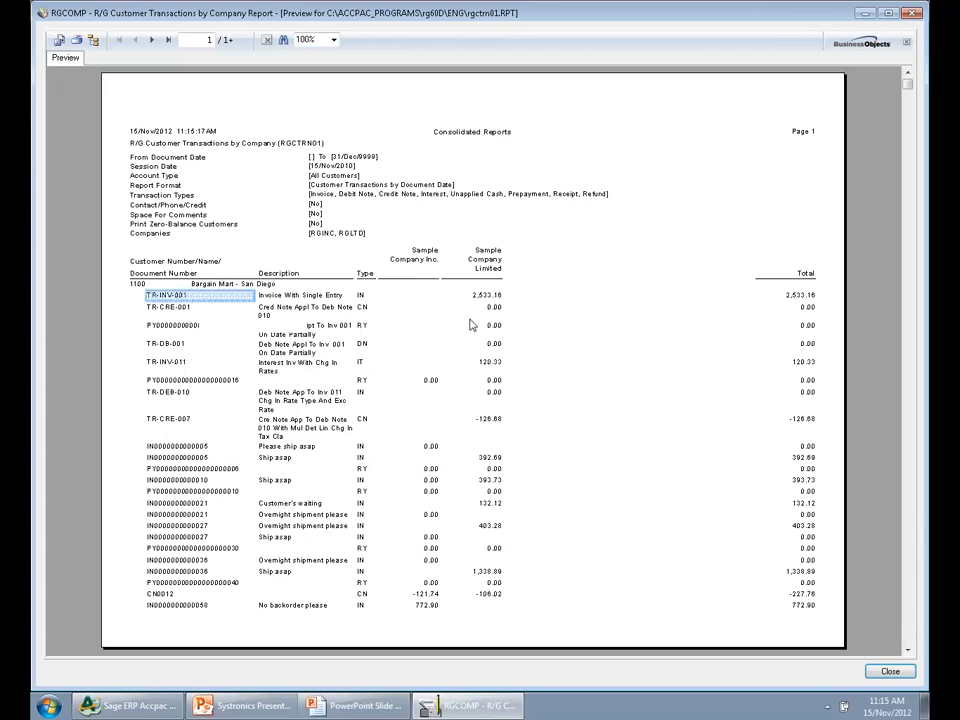
{"action": "left_click", "coordinate": [488, 270]}
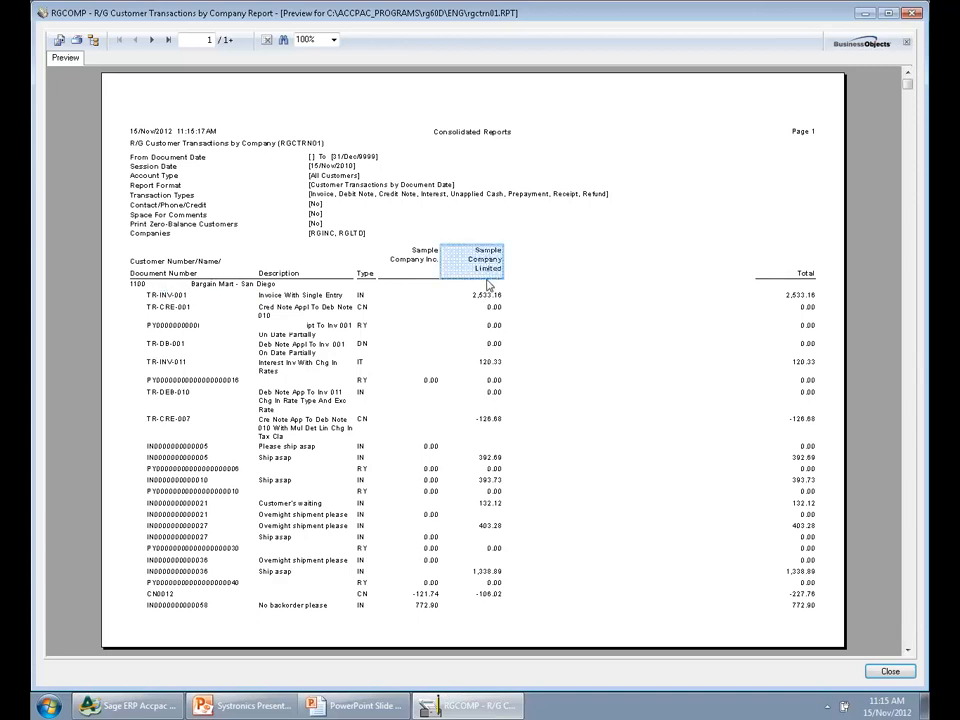
{"action": "left_click", "coordinate": [156, 607]}
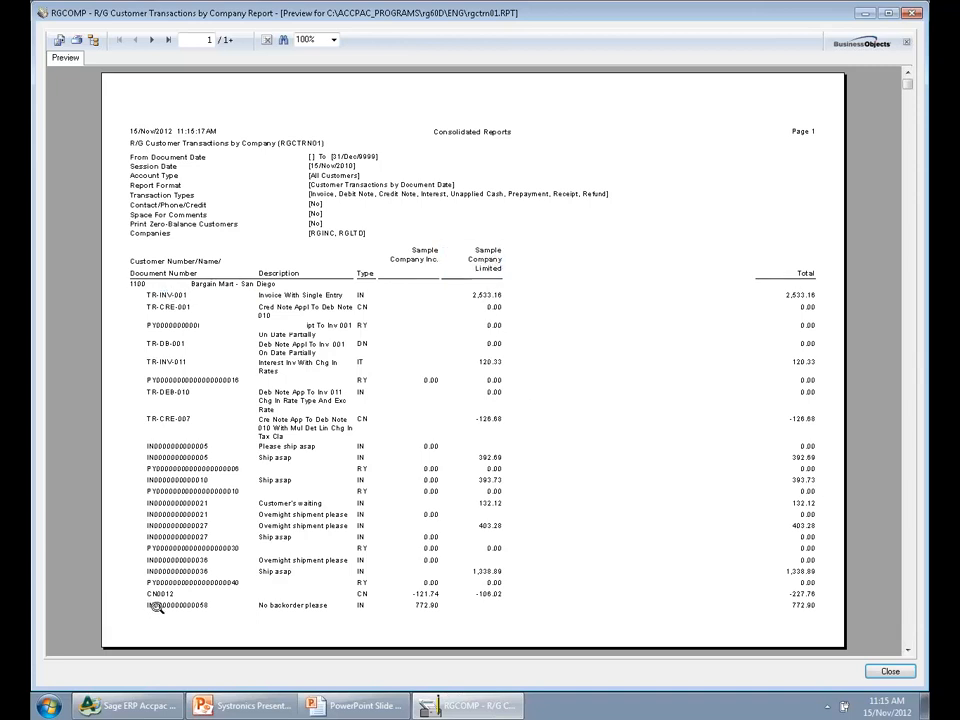
{"action": "left_click", "coordinate": [156, 607]}
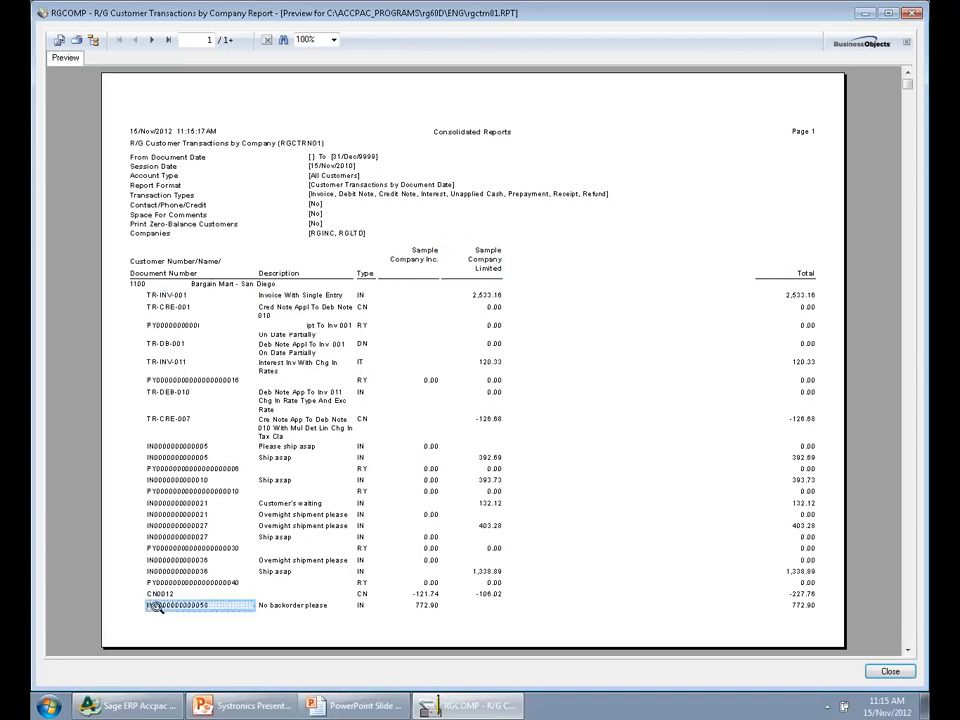
{"action": "left_click", "coordinate": [428, 607]}
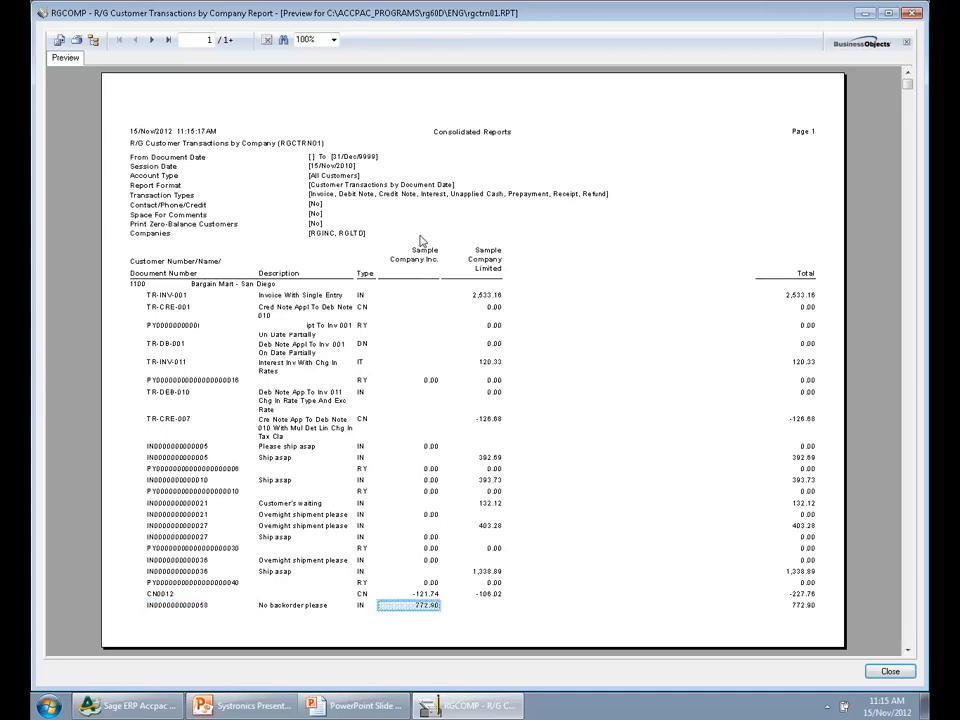
Examine Bargain Mart - San Diego's customer totals per company and overall on page 2, then close the customer transactions report
{"action": "left_click", "coordinate": [152, 40]}
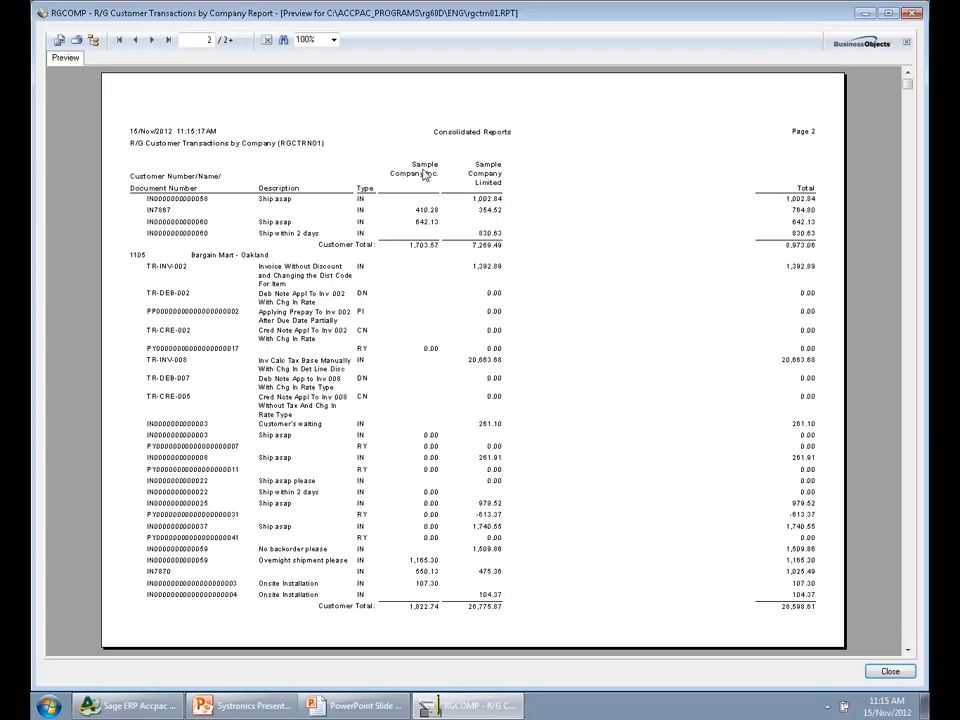
{"action": "left_click", "coordinate": [421, 244]}
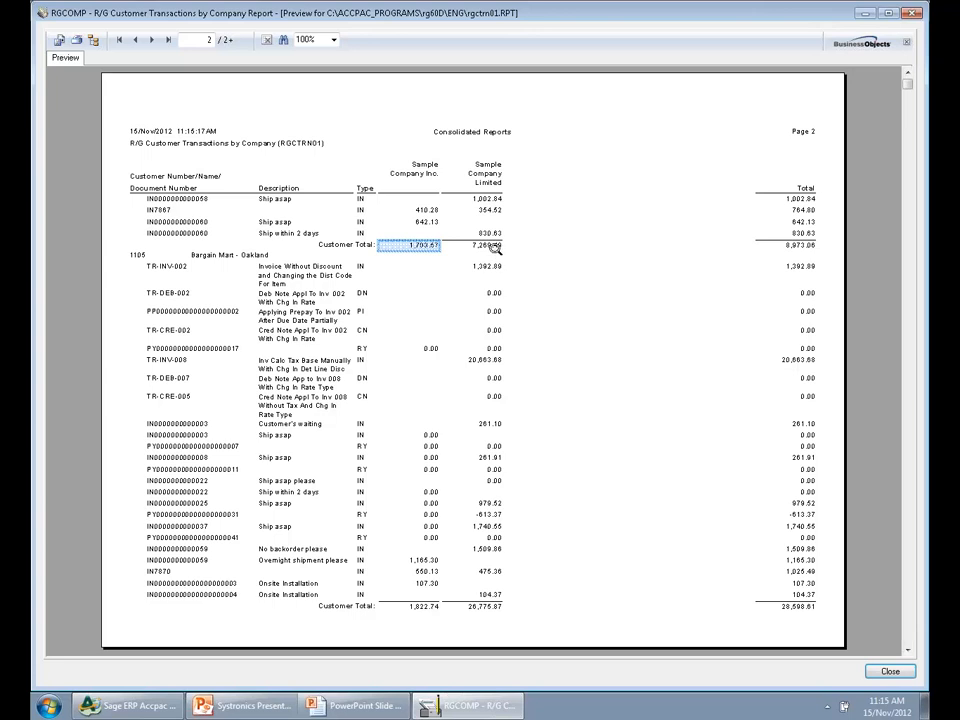
{"action": "left_click", "coordinate": [490, 245]}
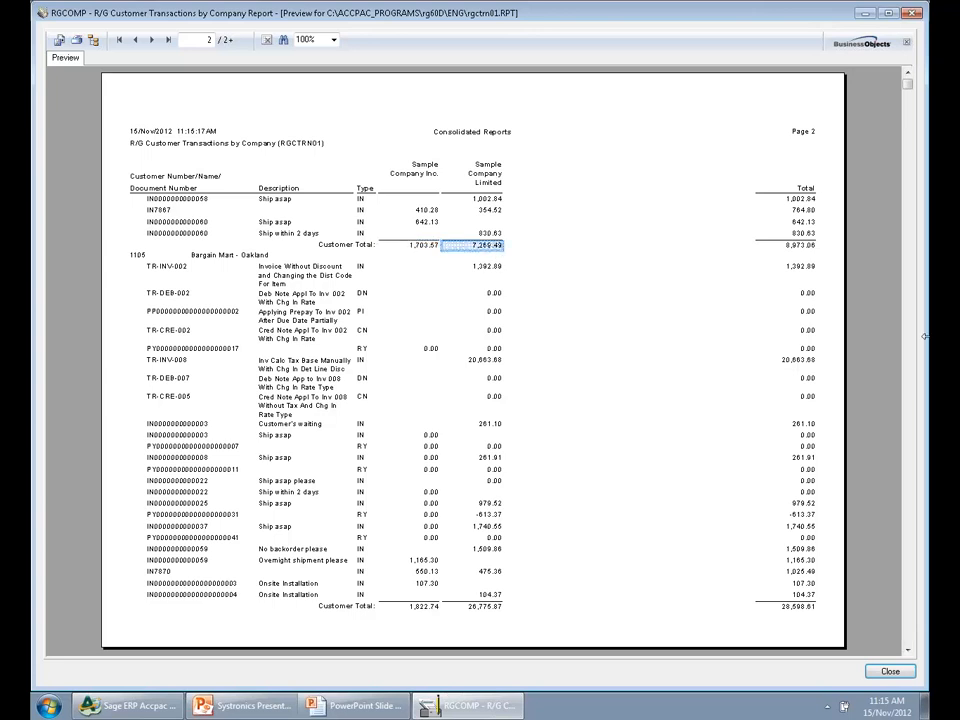
{"action": "left_click", "coordinate": [808, 247]}
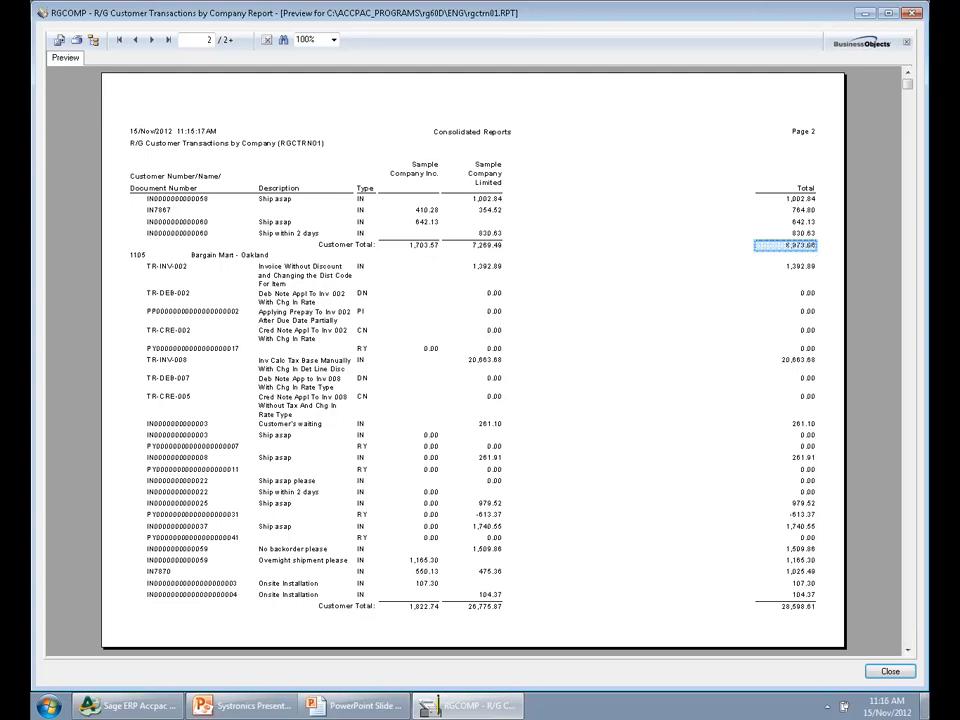
{"action": "left_click", "coordinate": [890, 671]}
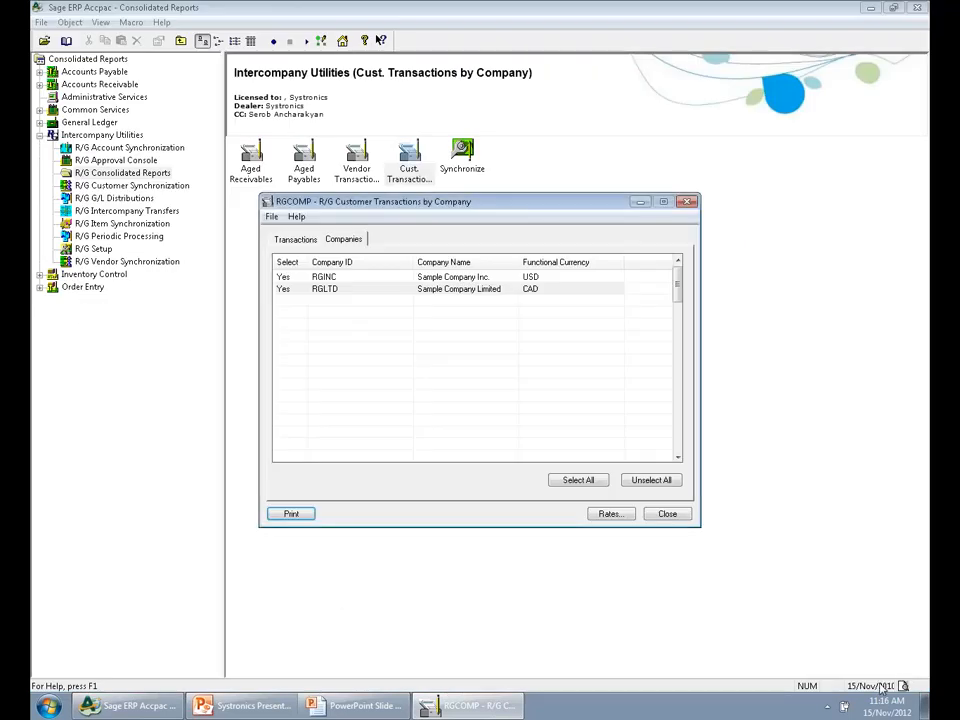
{"action": "left_click", "coordinate": [668, 515]}
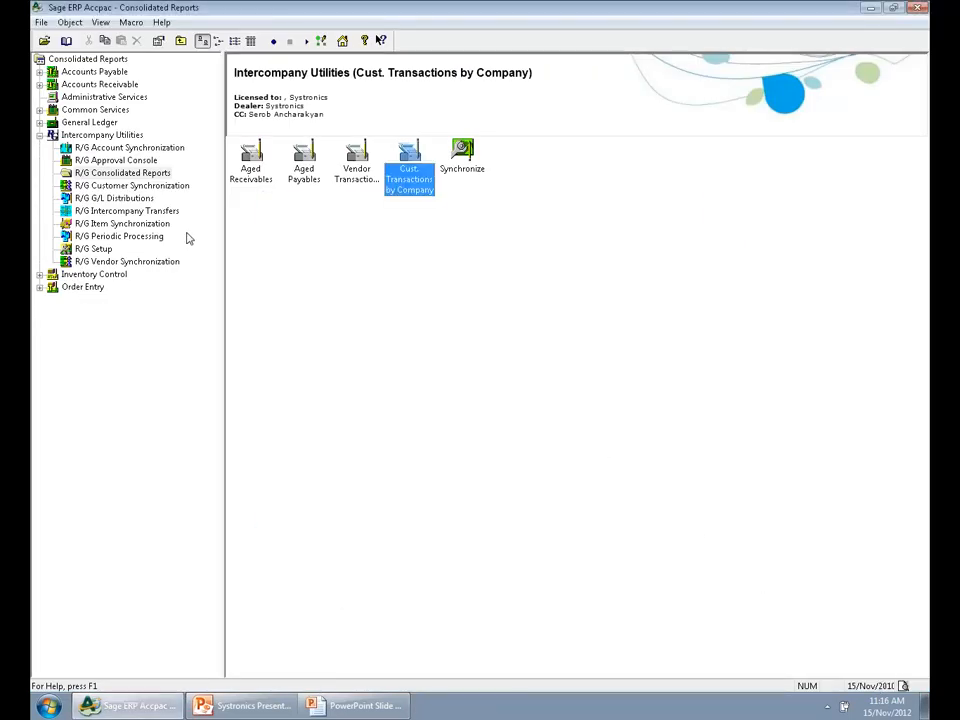
Point out the consolidated Aged Payables and Vendor Transactions by Company reports
{"action": "left_click", "coordinate": [318, 178]}
{"action": "left_click", "coordinate": [367, 194]}
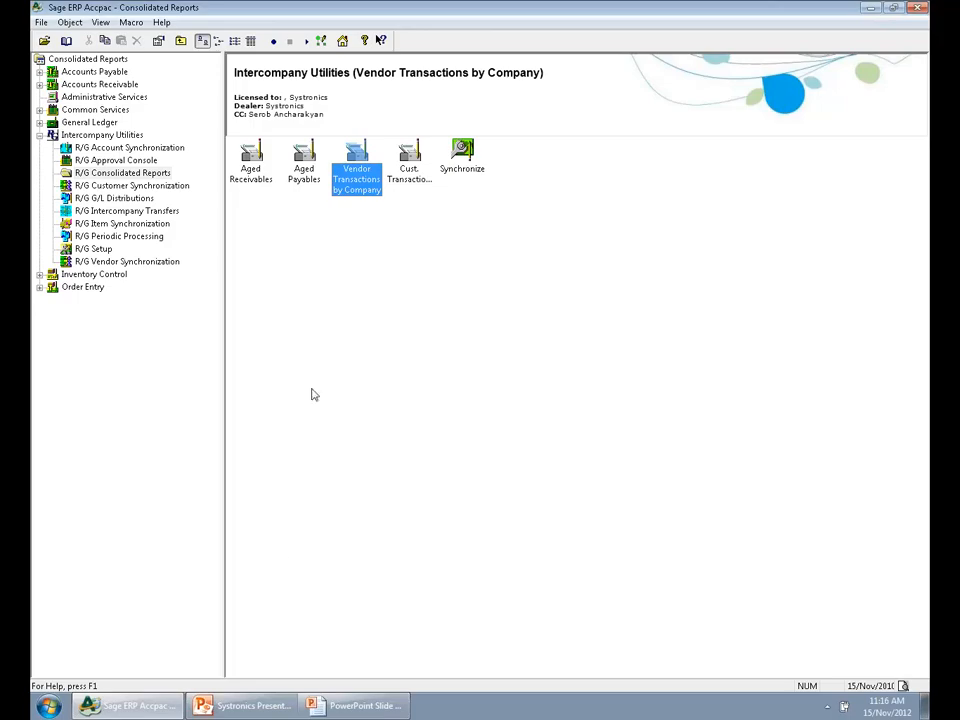
Switch to the PowerPoint presentation, show the Document Attachment Applets slide, and return to Sage ERP Accpac
{"action": "left_click", "coordinate": [352, 705]}
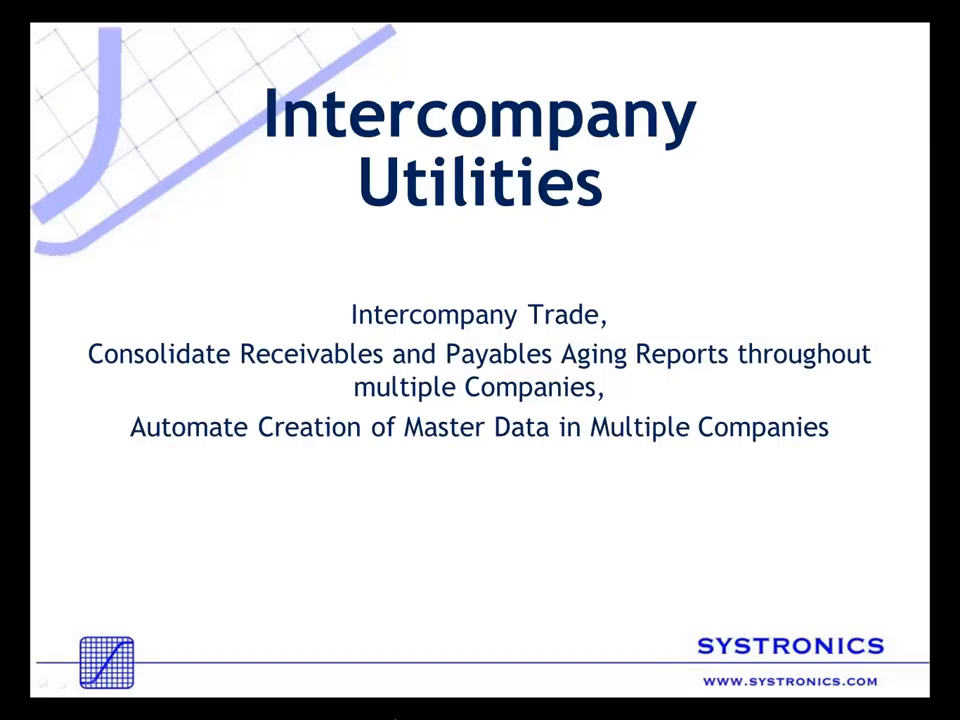
{"action": "left_click", "coordinate": [395, 718]}
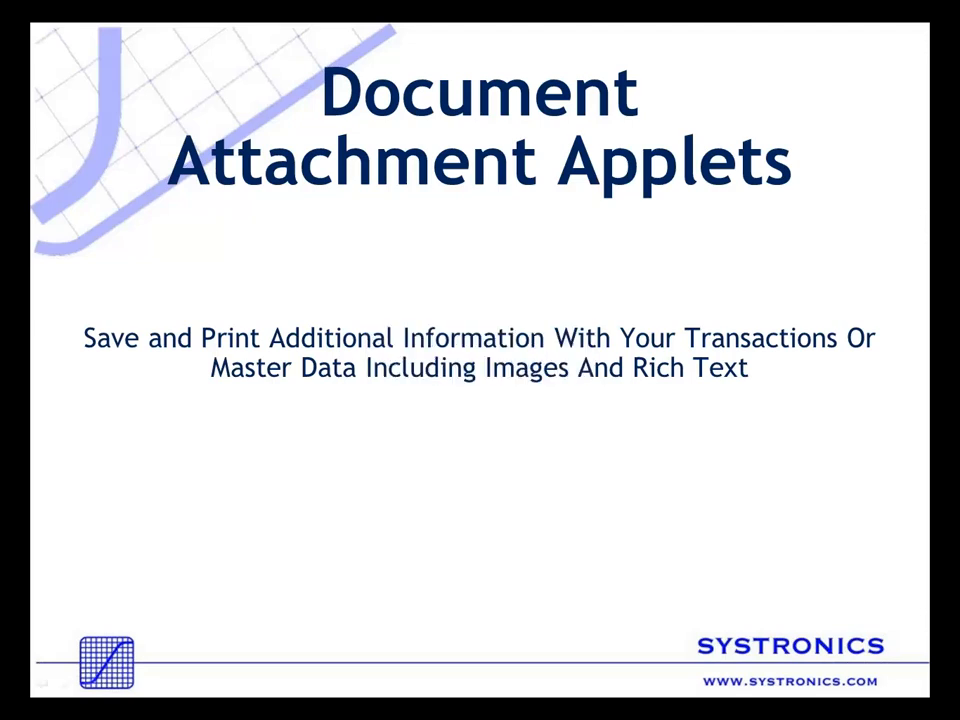
{"action": "key", "text": "alt+Tab"}
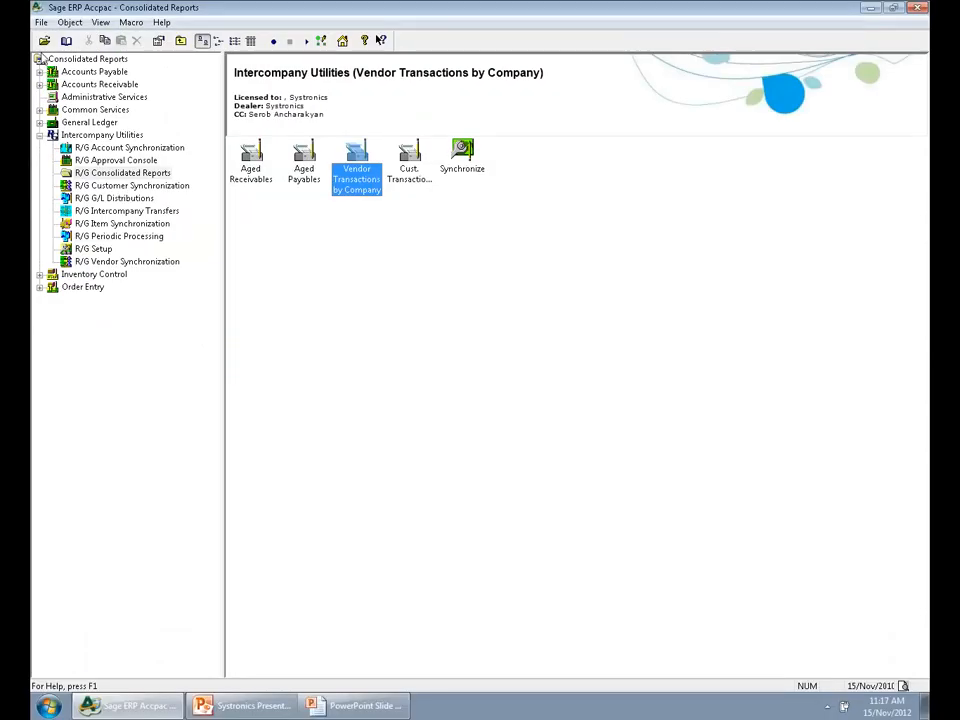
Open company DADAT with session date 15/11/2010
{"action": "left_click", "coordinate": [412, 366]}
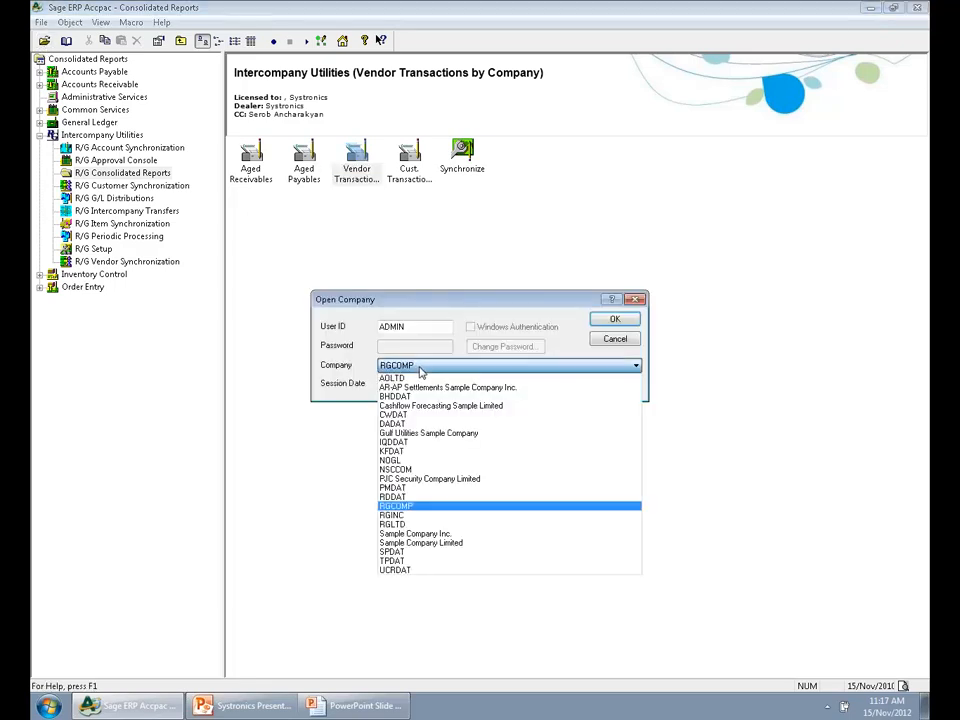
{"action": "left_click", "coordinate": [410, 423]}
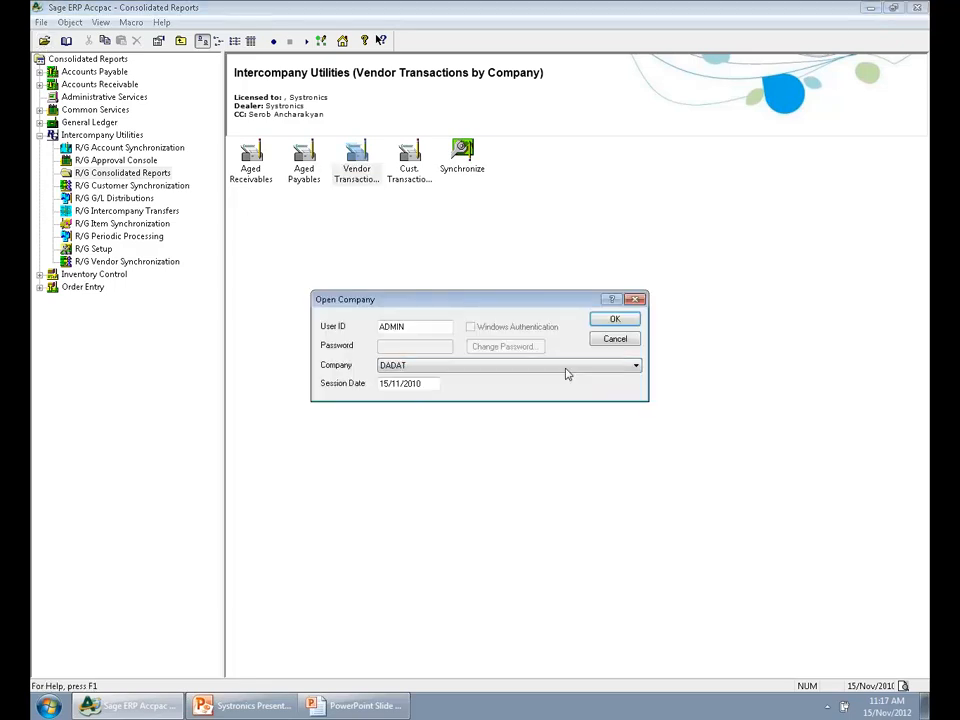
{"action": "left_click", "coordinate": [595, 321]}
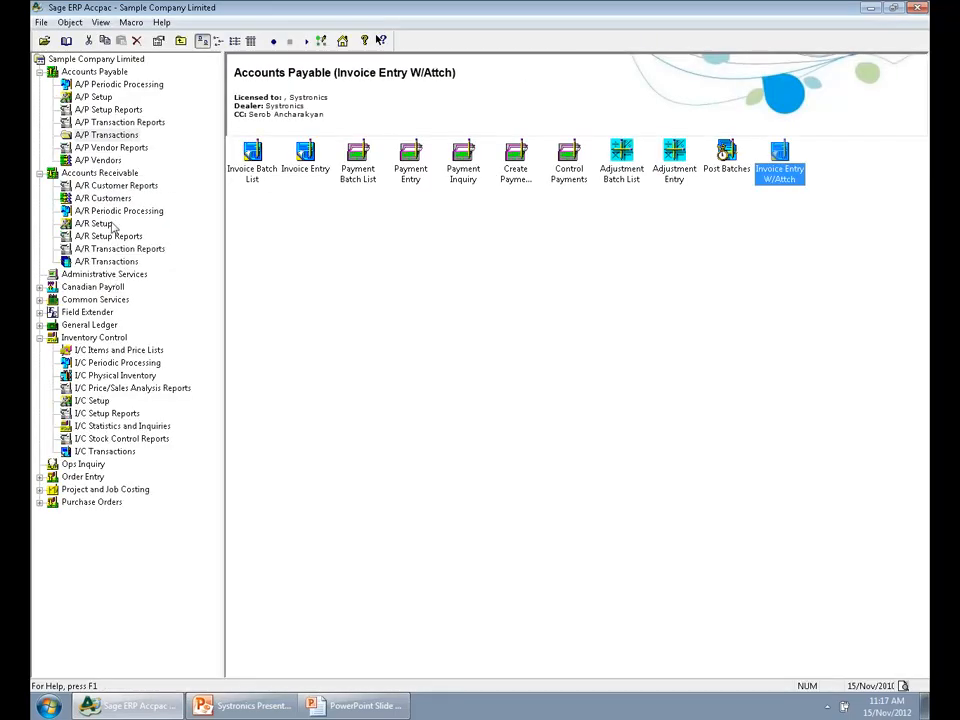
Open the Items W/ Attachements applet from Inventory Control's I/C Items and Price Lists
{"action": "left_click", "coordinate": [95, 338]}
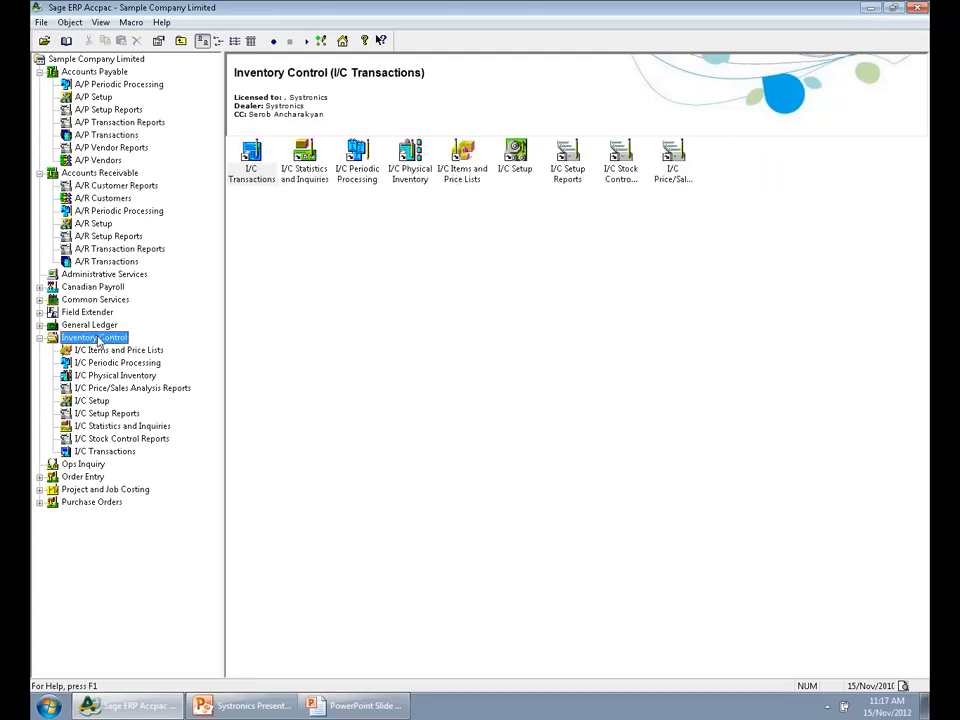
{"action": "left_click", "coordinate": [465, 172]}
{"action": "double_click", "coordinate": [465, 172]}
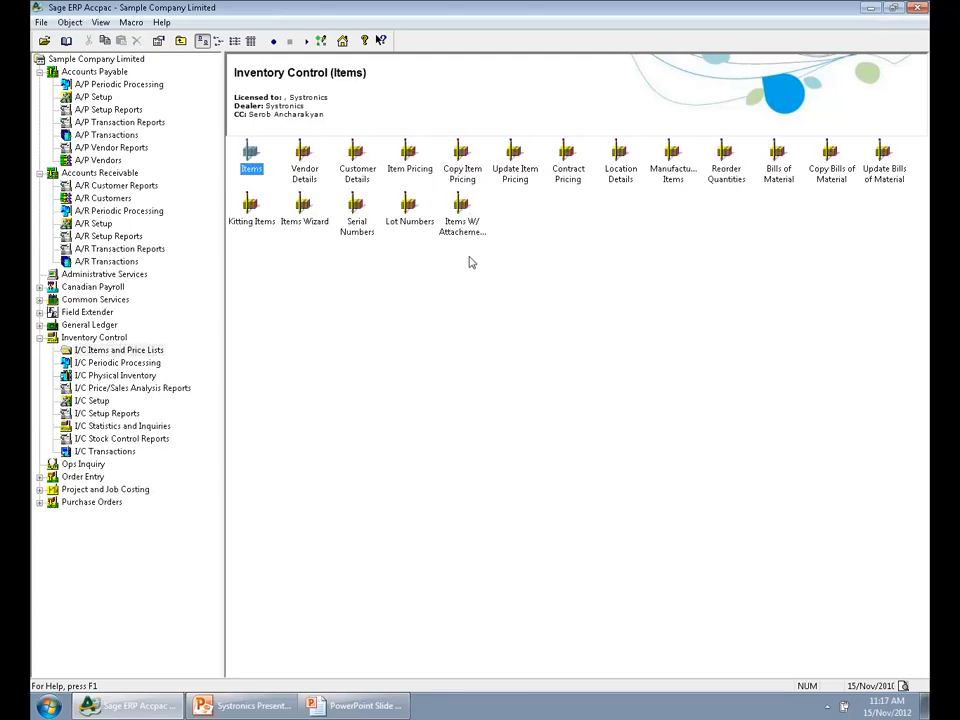
{"action": "left_click", "coordinate": [464, 230]}
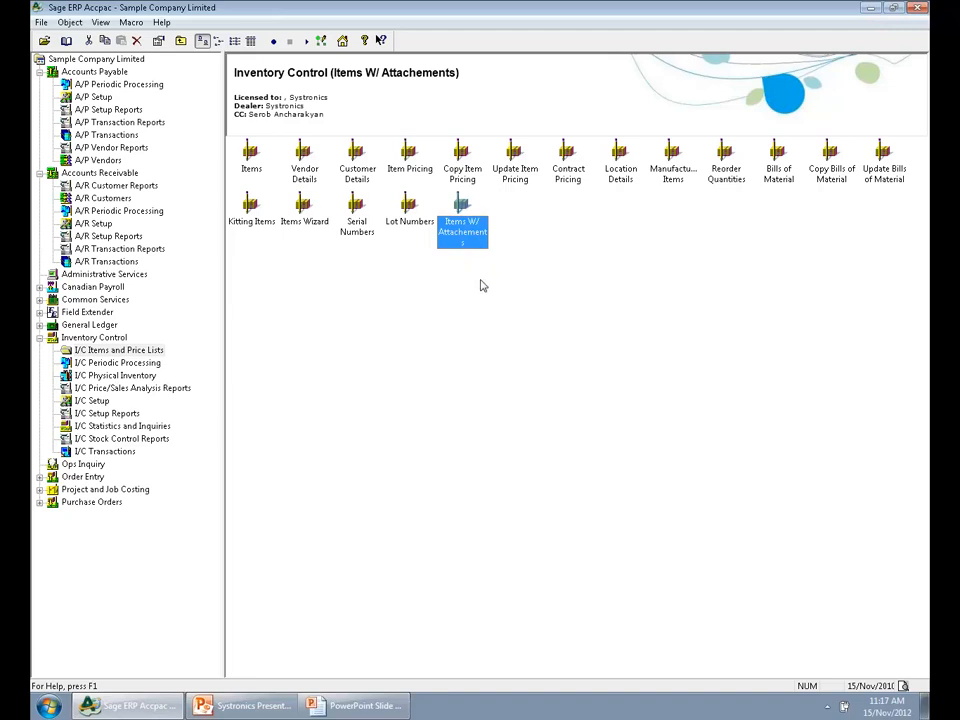
{"action": "double_click", "coordinate": [464, 228]}
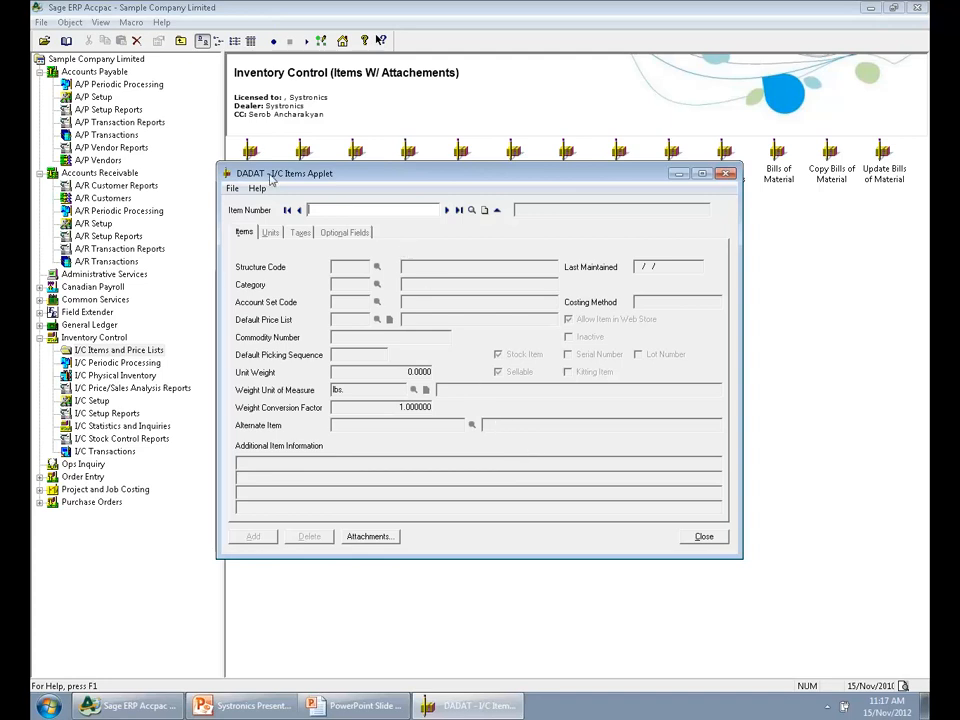
Load item A1-103/0, view its attached image A11030.jpg, and close the image and the attachments window
{"action": "left_click", "coordinate": [446, 210]}
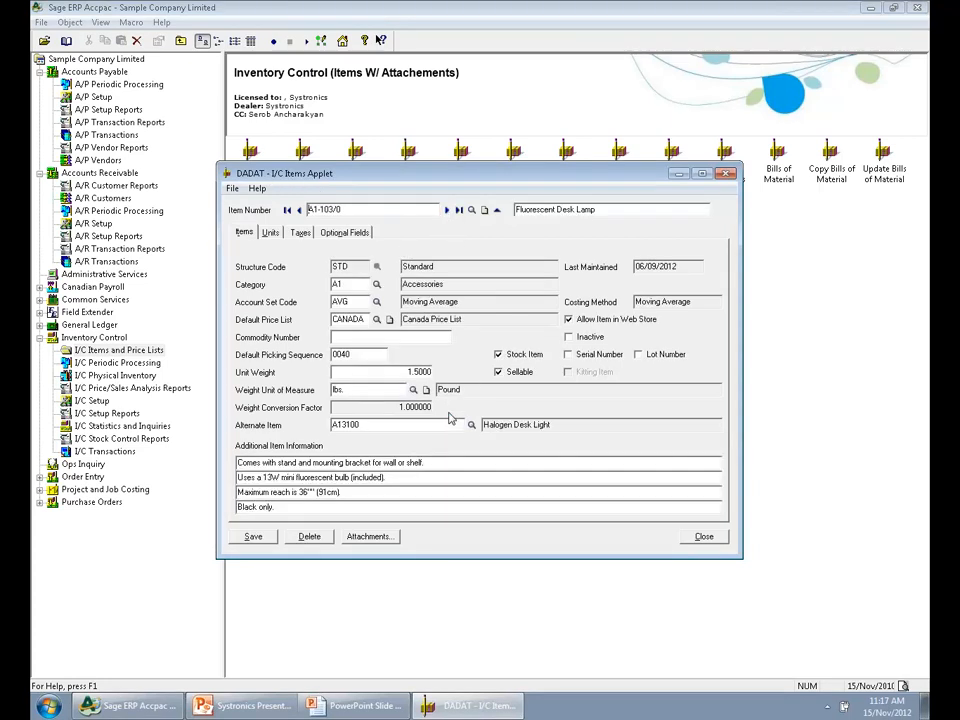
{"action": "left_click", "coordinate": [368, 537]}
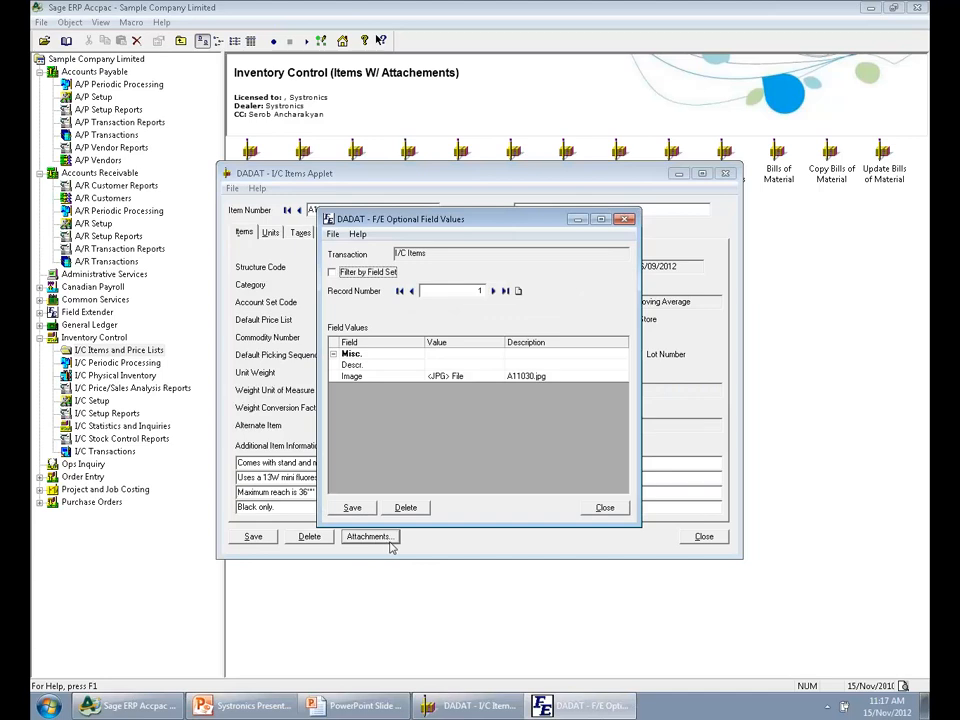
{"action": "left_click", "coordinate": [396, 377]}
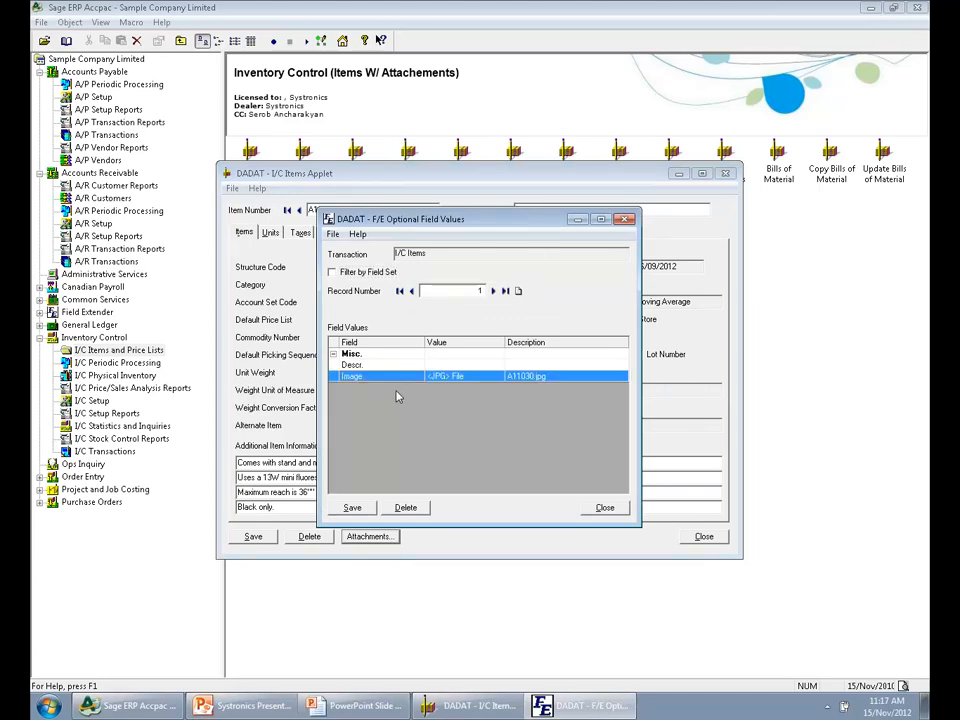
{"action": "right_click", "coordinate": [497, 381]}
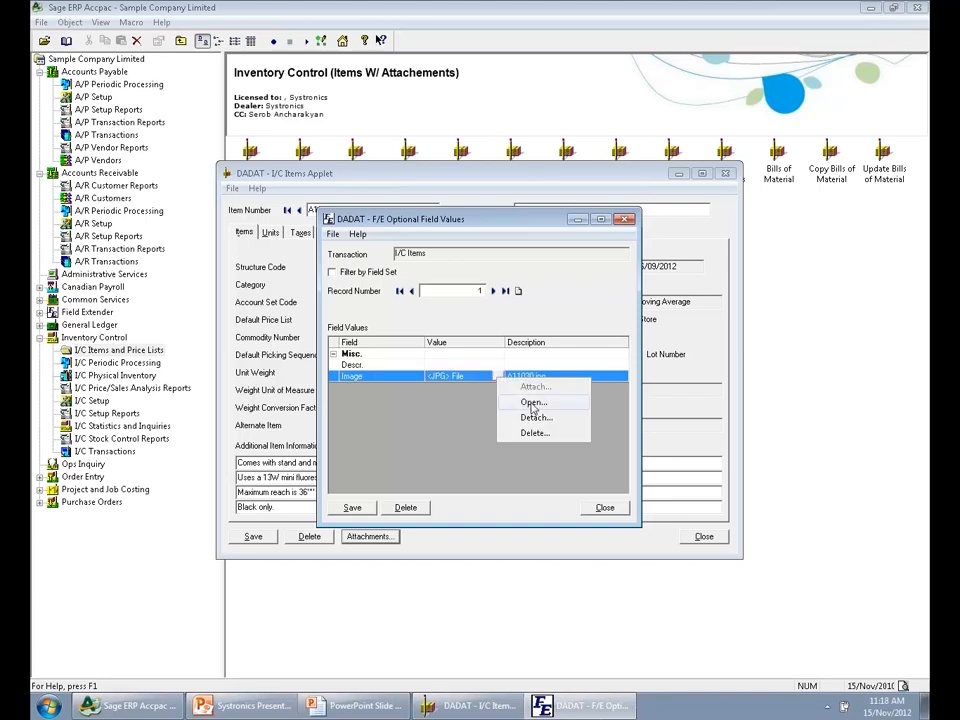
{"action": "left_click", "coordinate": [531, 403]}
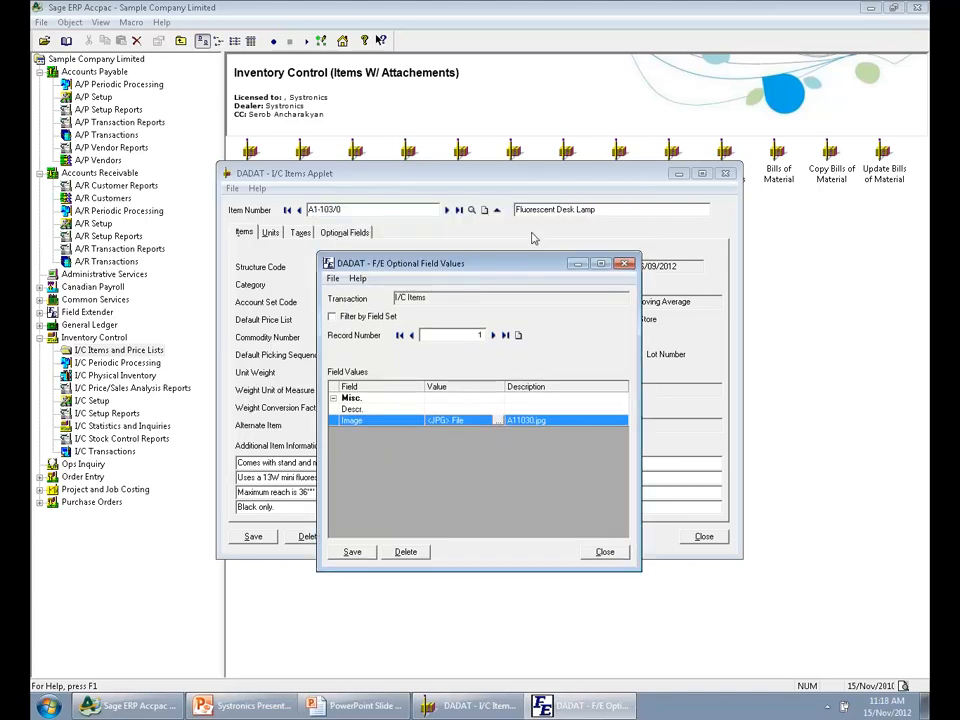
{"action": "right_click", "coordinate": [498, 420]}
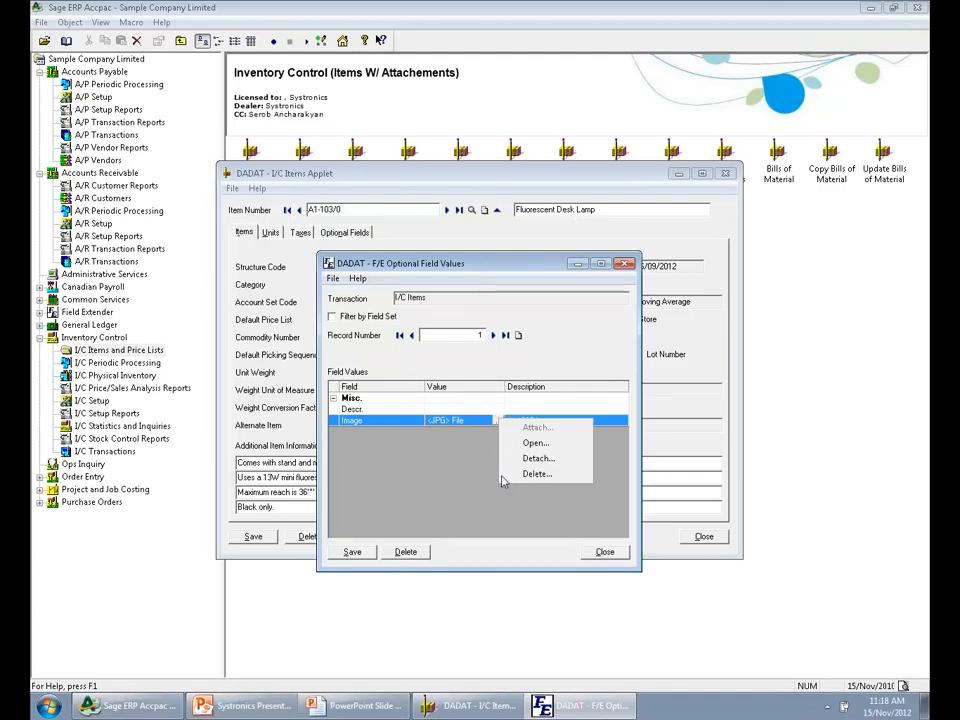
{"action": "left_click", "coordinate": [536, 443]}
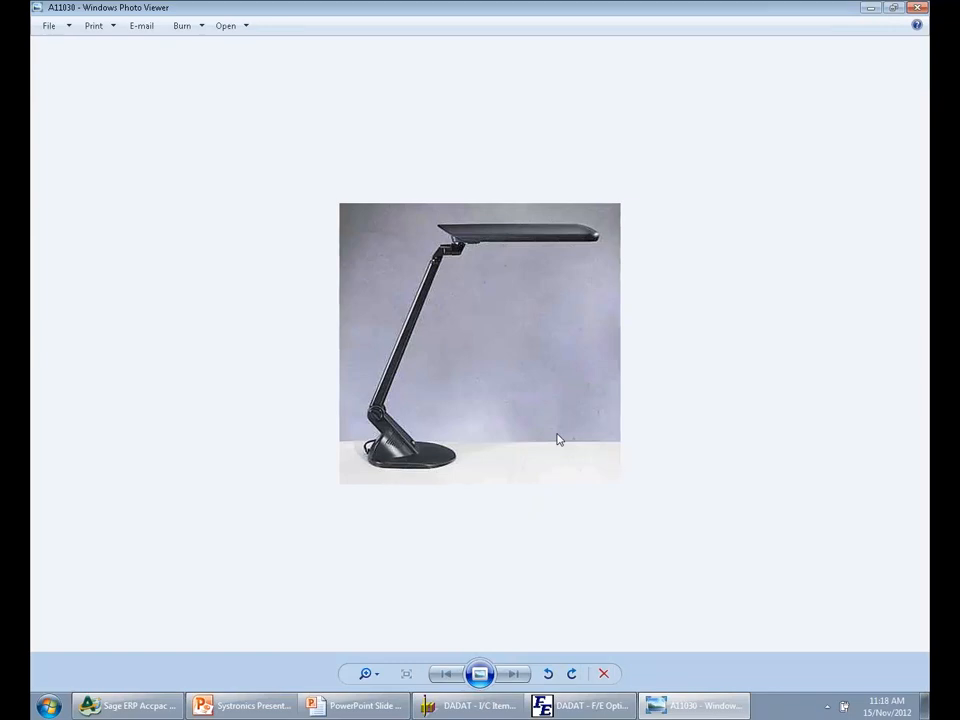
{"action": "left_click", "coordinate": [917, 7]}
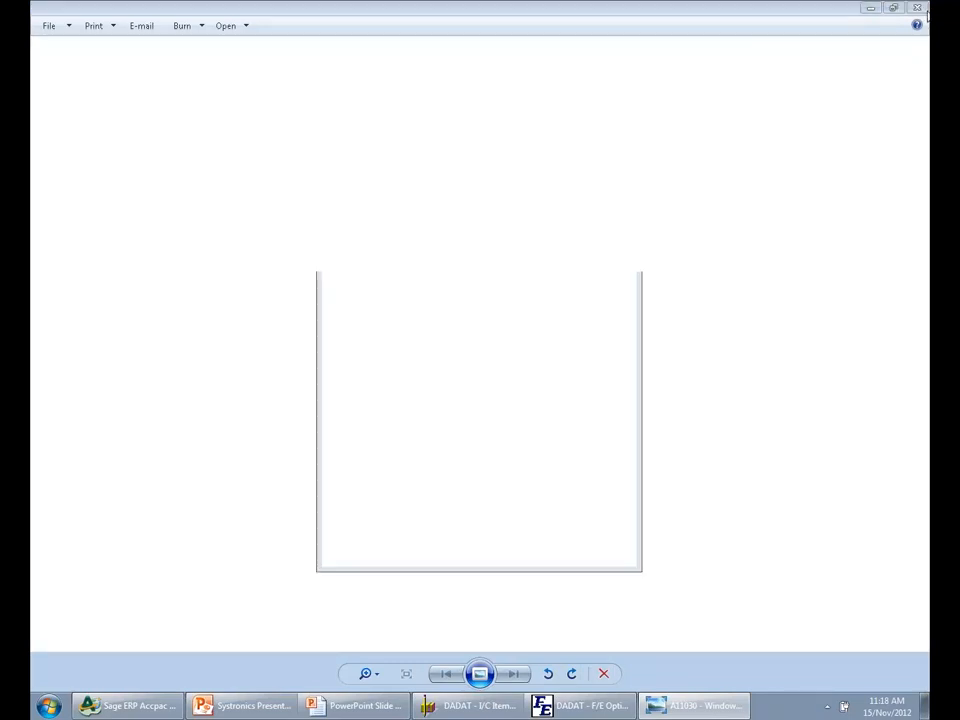
{"action": "left_click", "coordinate": [604, 555]}
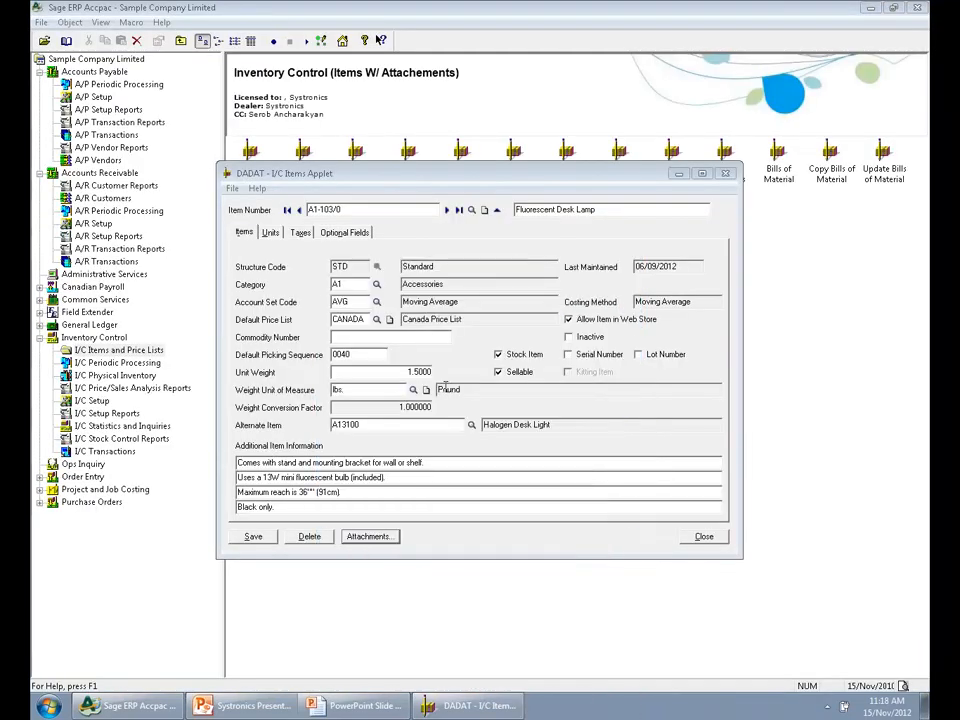
Load item A1-320/0 and attach the picture A11030 to its Image field
{"action": "left_click", "coordinate": [446, 209]}
{"action": "left_click", "coordinate": [370, 536]}
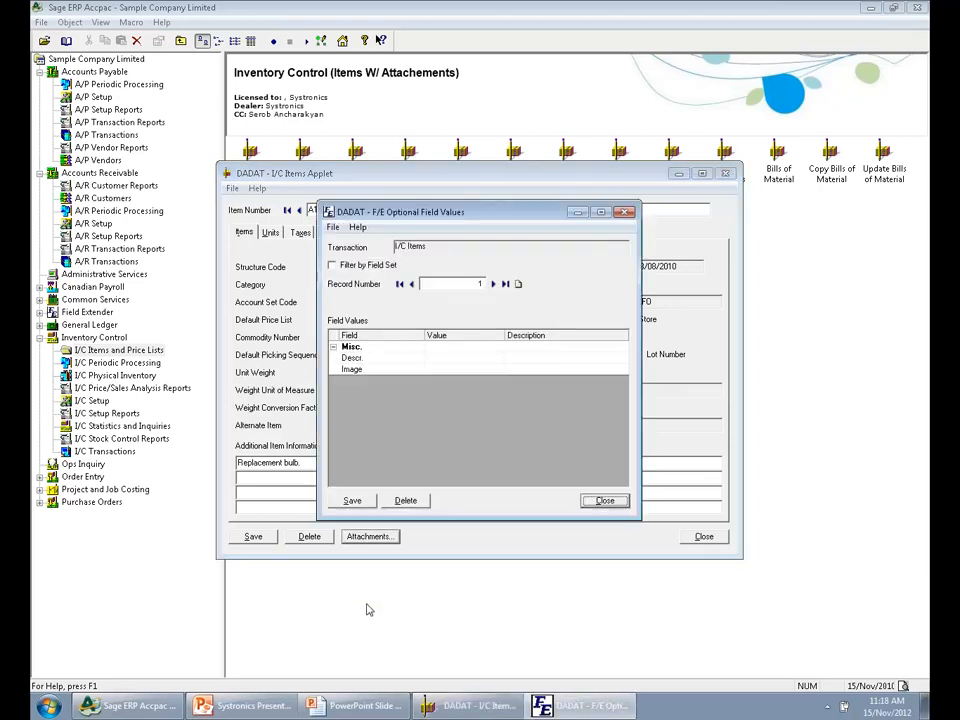
{"action": "left_click", "coordinate": [490, 373]}
{"action": "right_click", "coordinate": [495, 372]}
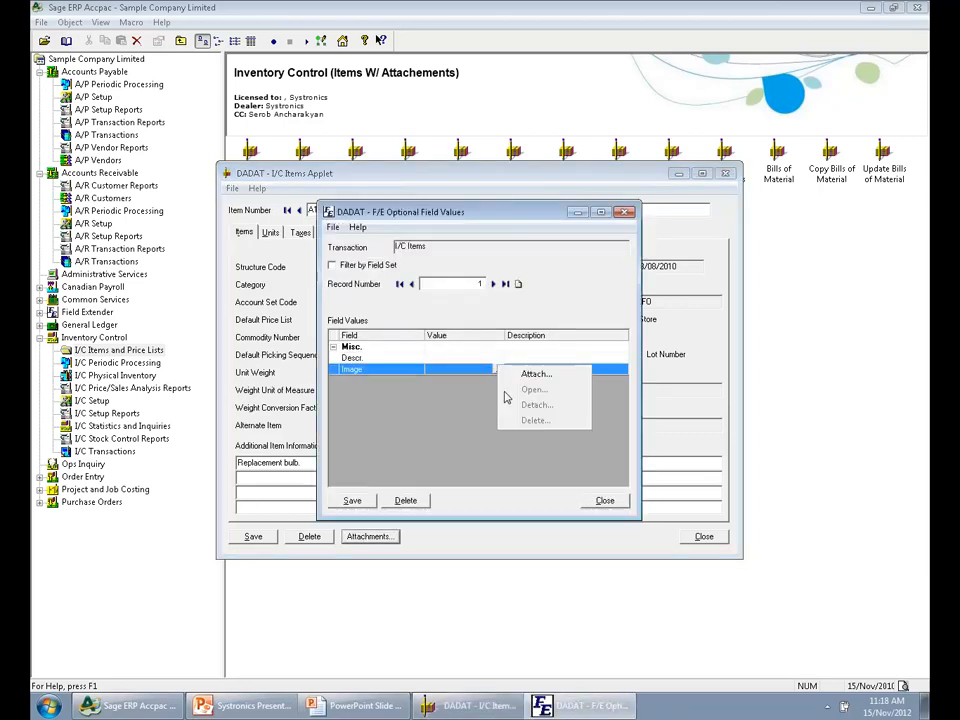
{"action": "left_click", "coordinate": [535, 375]}
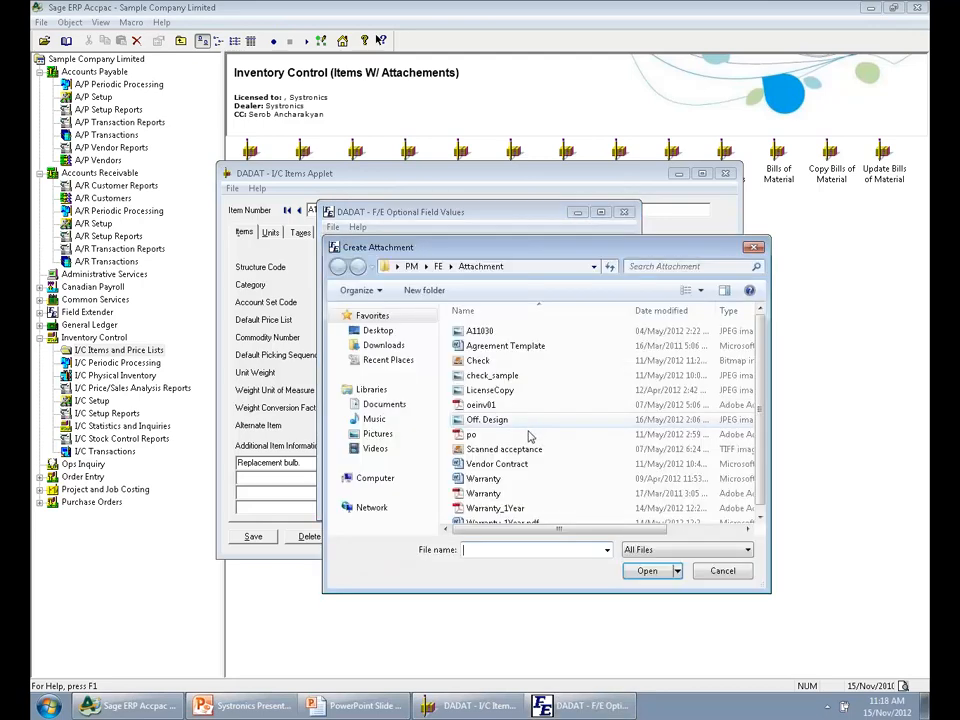
{"action": "double_click", "coordinate": [474, 333]}
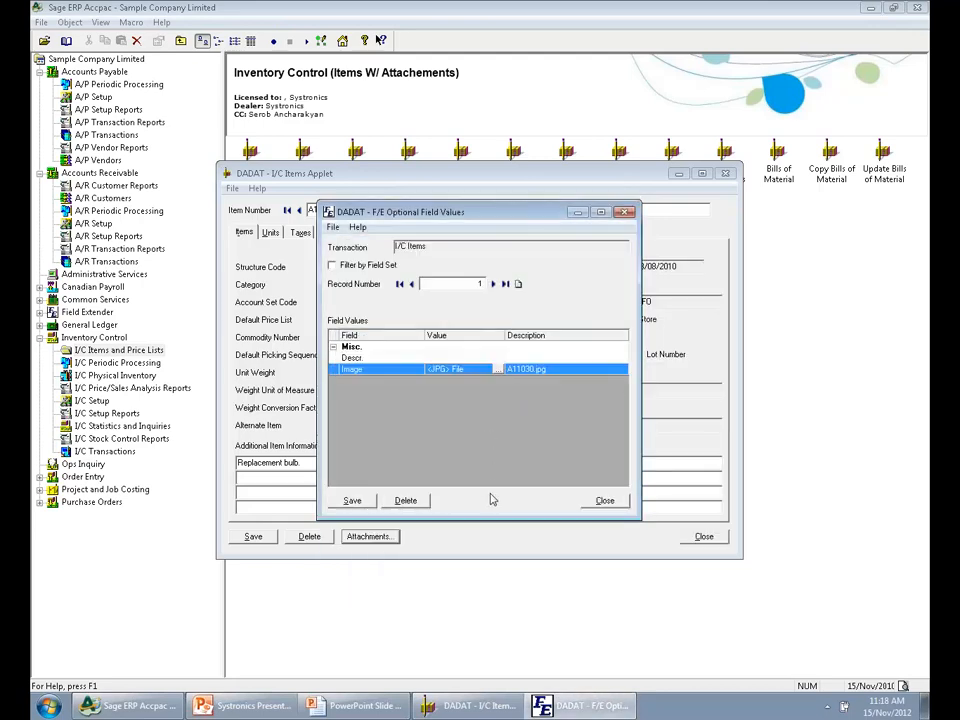
Save the attachment and the A1-320/0 item record, then close the items applet
{"action": "left_click", "coordinate": [350, 502]}
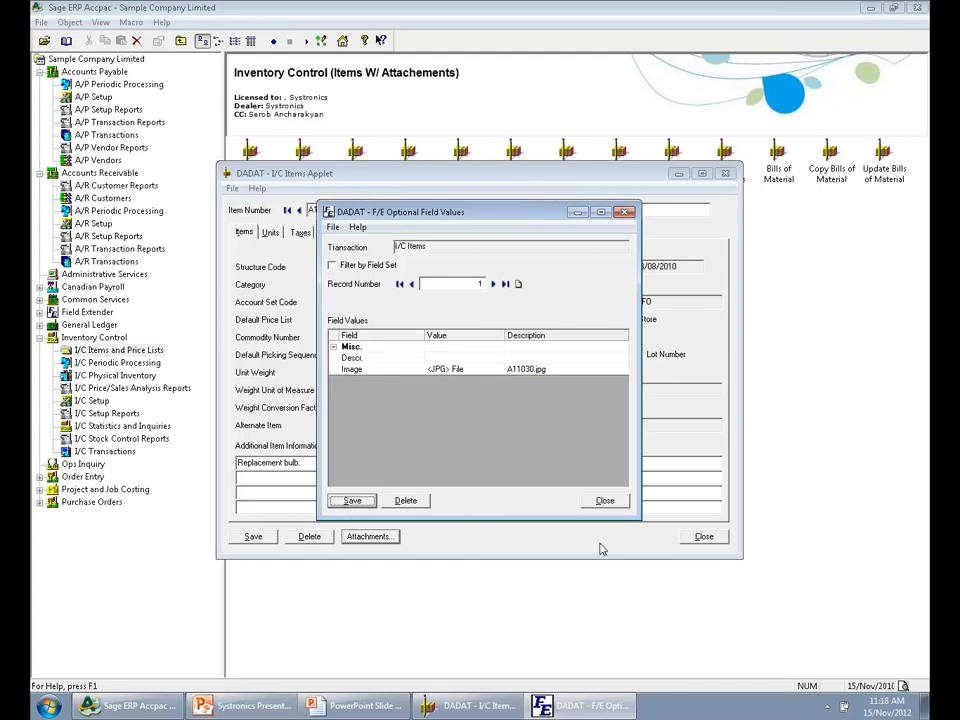
{"action": "left_click", "coordinate": [603, 500]}
{"action": "left_click", "coordinate": [252, 537]}
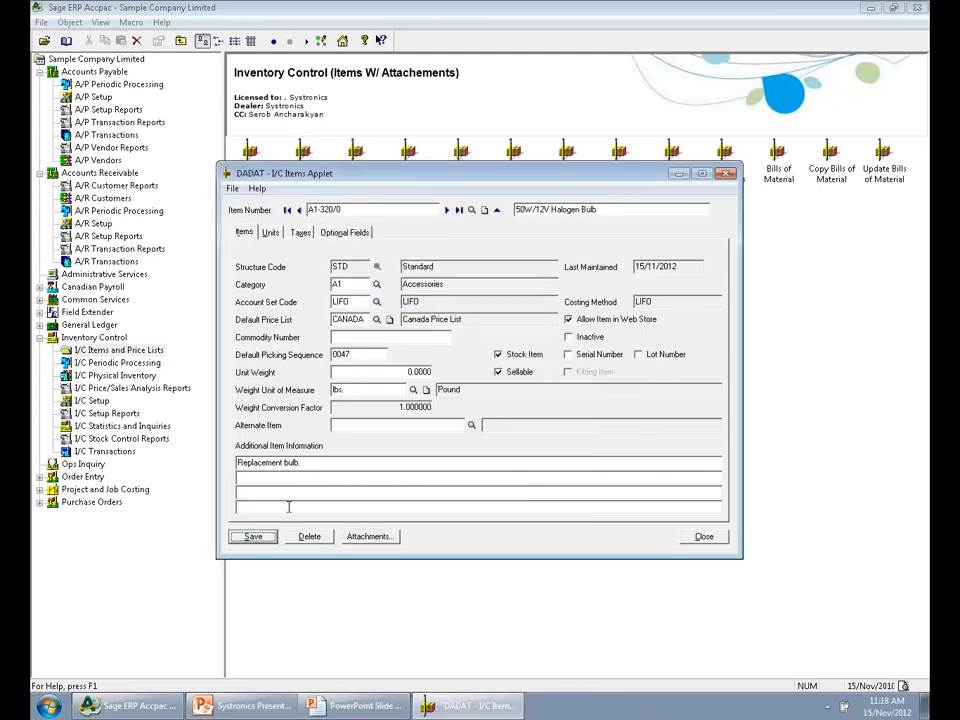
{"action": "left_click_drag", "start_coordinate": [367, 211], "coordinate": [264, 197]}
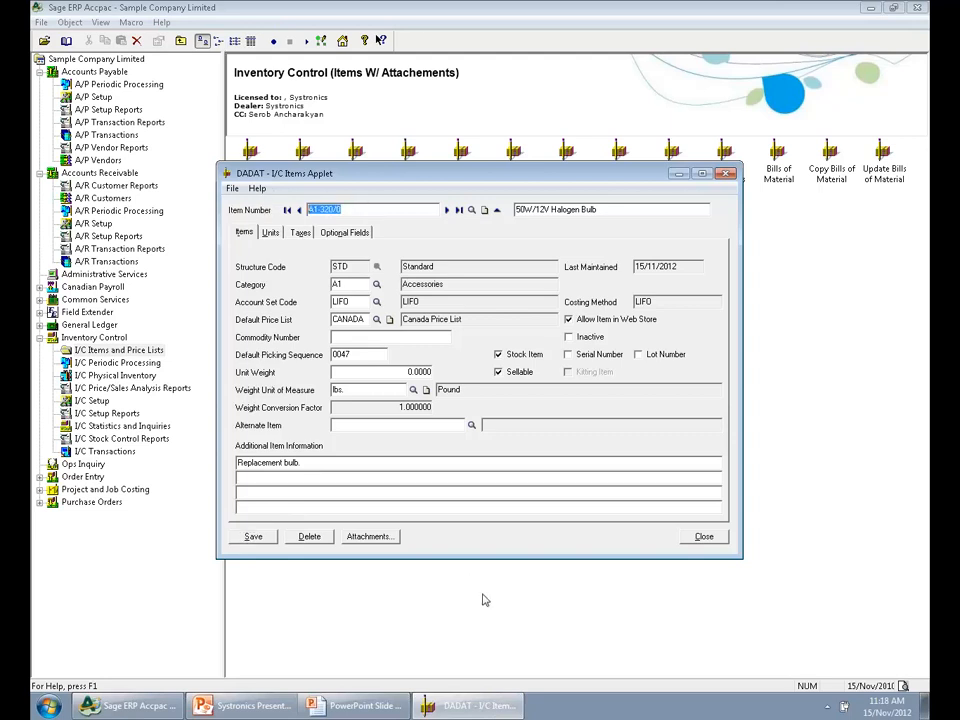
{"action": "left_click", "coordinate": [700, 538]}
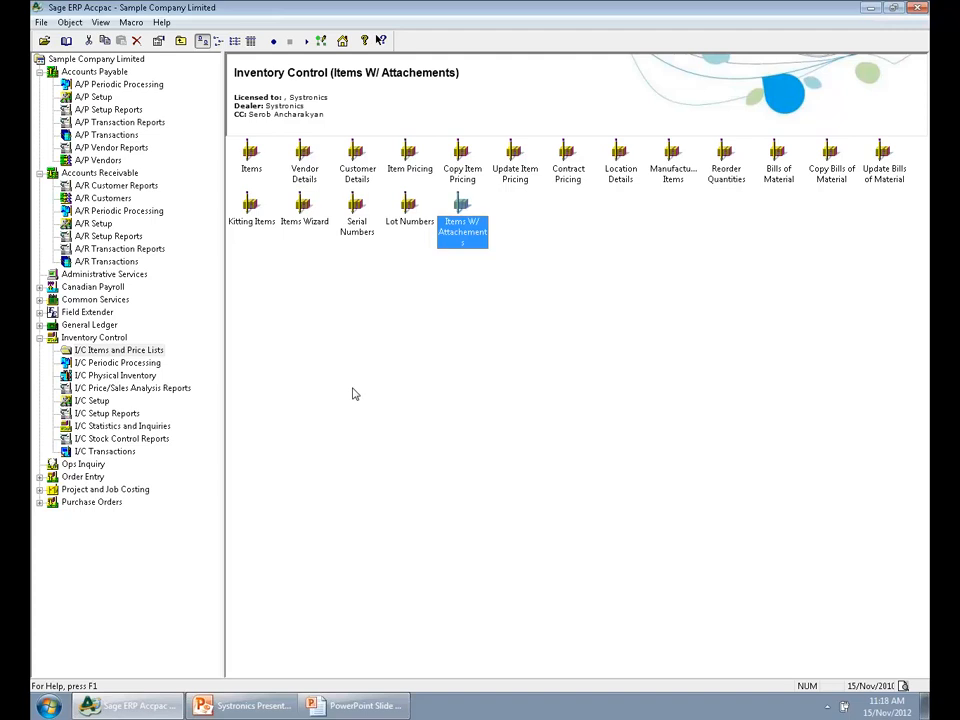
Open the Invoice Entry W/Attch applet from the Accounts Payable transactions
{"action": "left_click", "coordinate": [106, 73]}
{"action": "double_click", "coordinate": [257, 168]}
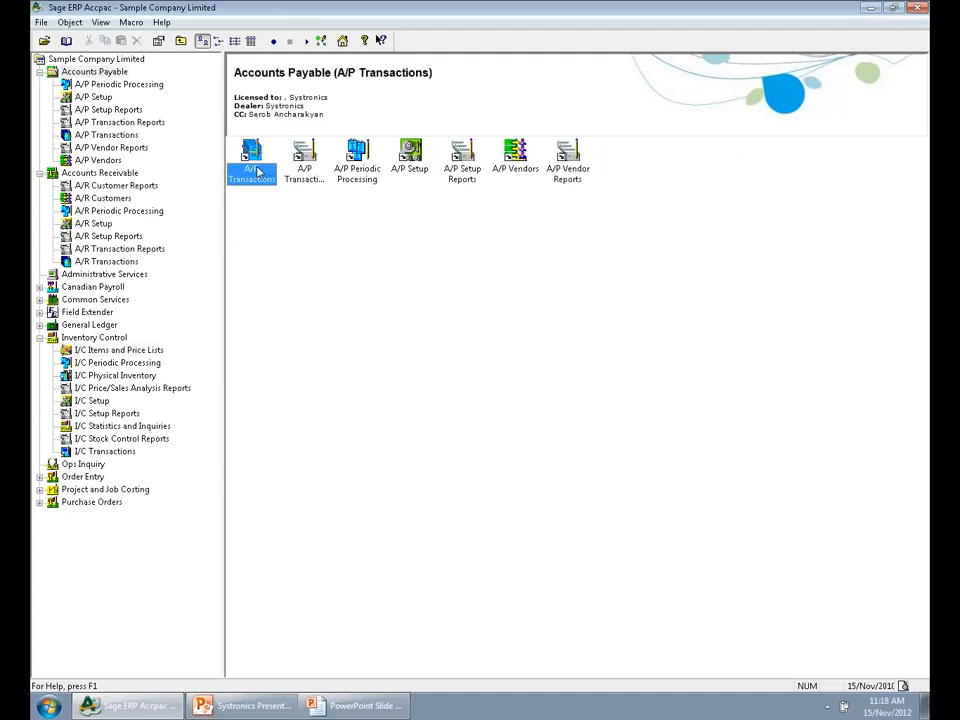
{"action": "left_click", "coordinate": [771, 179]}
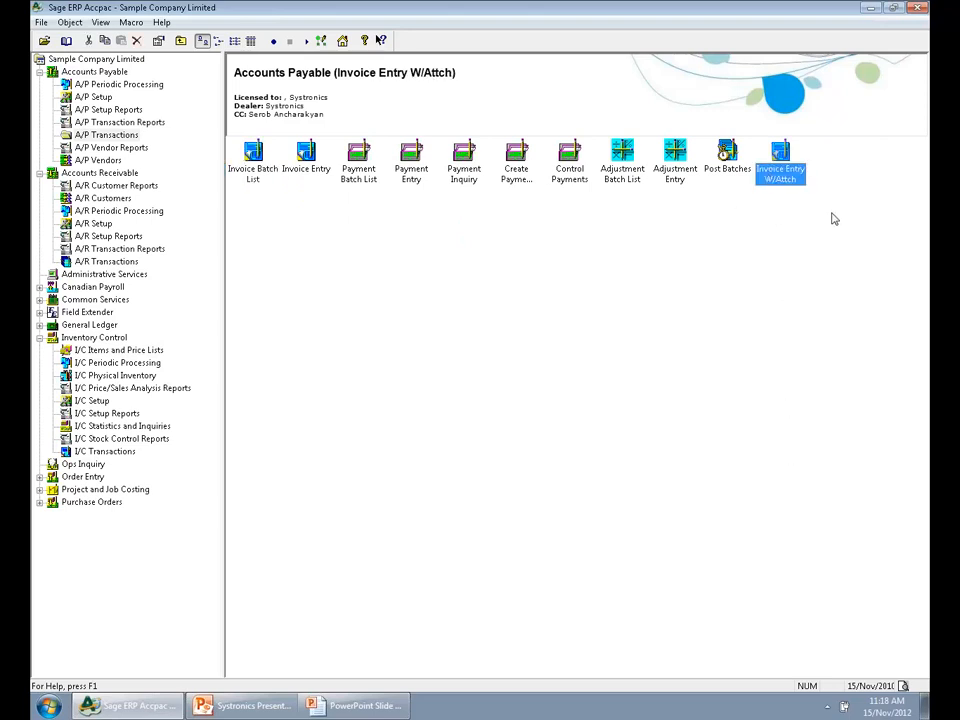
{"action": "double_click", "coordinate": [783, 155]}
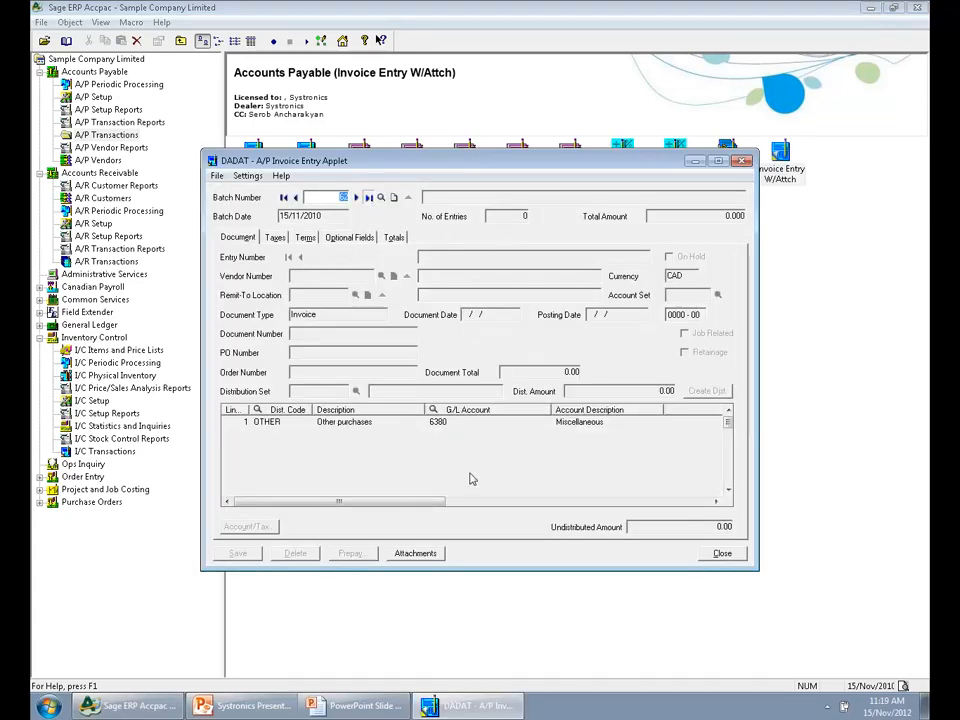
Show the header attachments of entry 1 in invoice batch 62 and open the Invoice Copy file oeinv01.pdf
{"action": "left_click", "coordinate": [427, 554]}
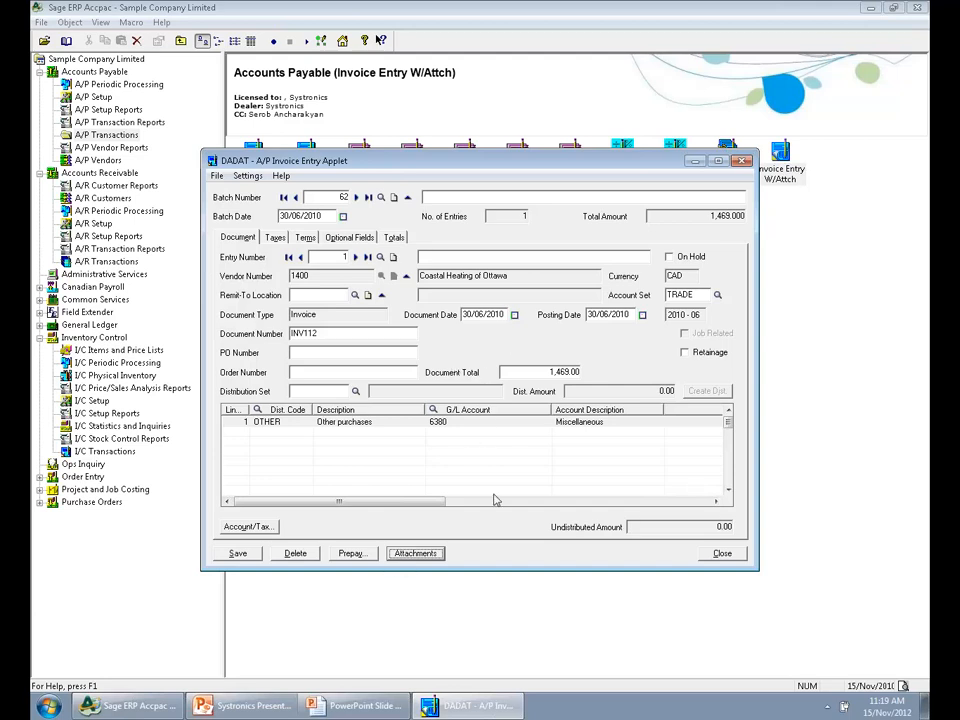
{"action": "left_click", "coordinate": [415, 553]}
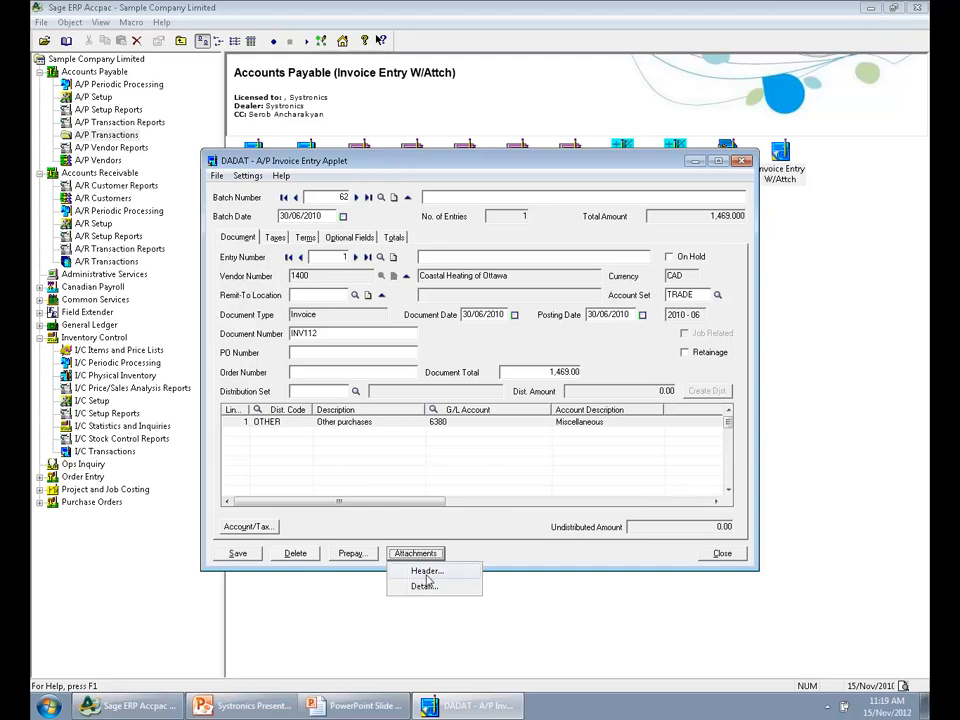
{"action": "left_click", "coordinate": [426, 574]}
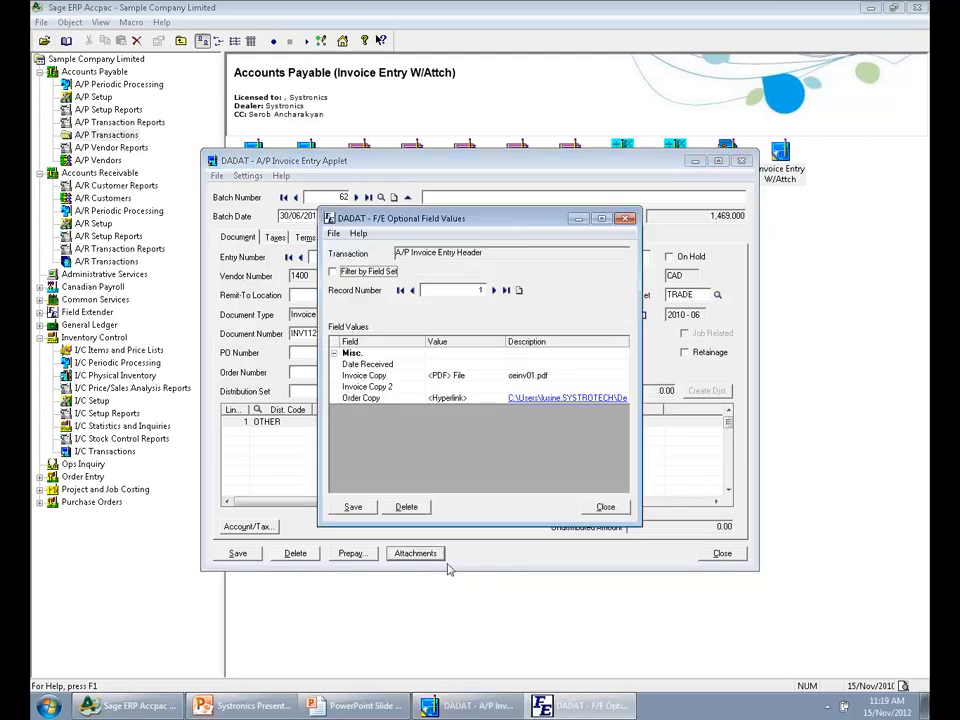
{"action": "right_click", "coordinate": [488, 377]}
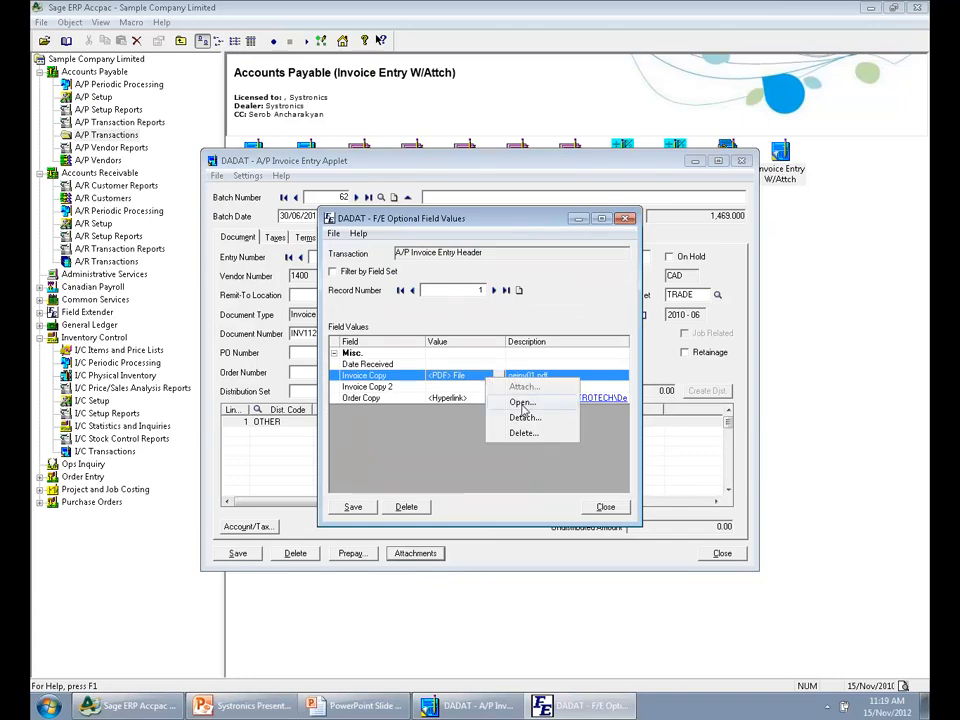
{"action": "left_click", "coordinate": [520, 402]}
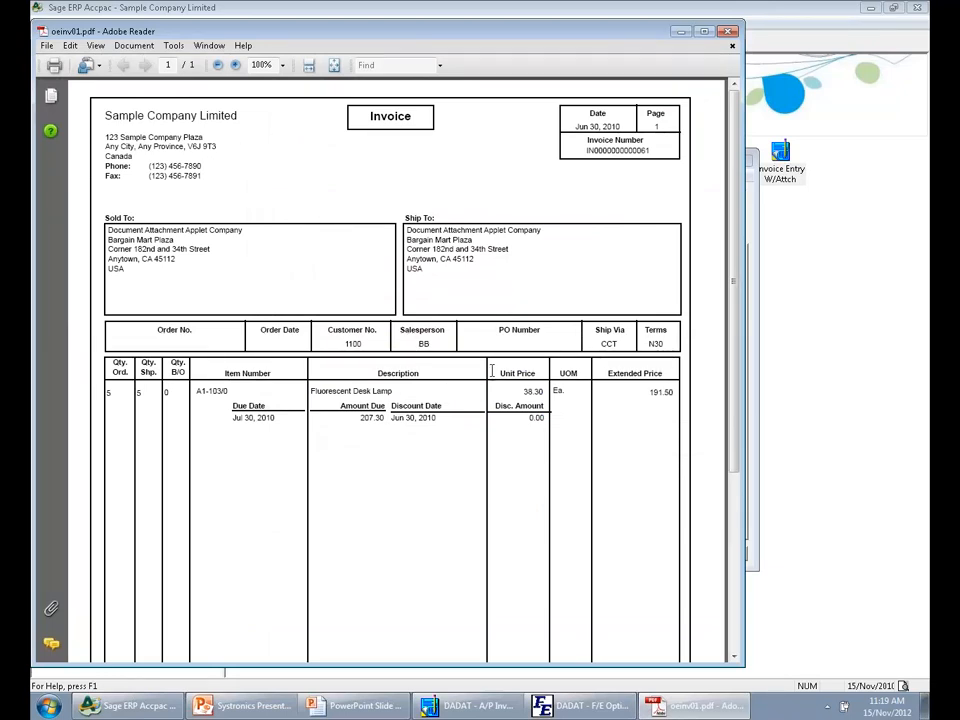
Review the Invoice Copy PDF down to its totals and close it; open the file linked in Order Copy and close it
{"action": "scroll", "coordinate": [503, 426], "scroll_direction": "down", "scroll_amount": 3}
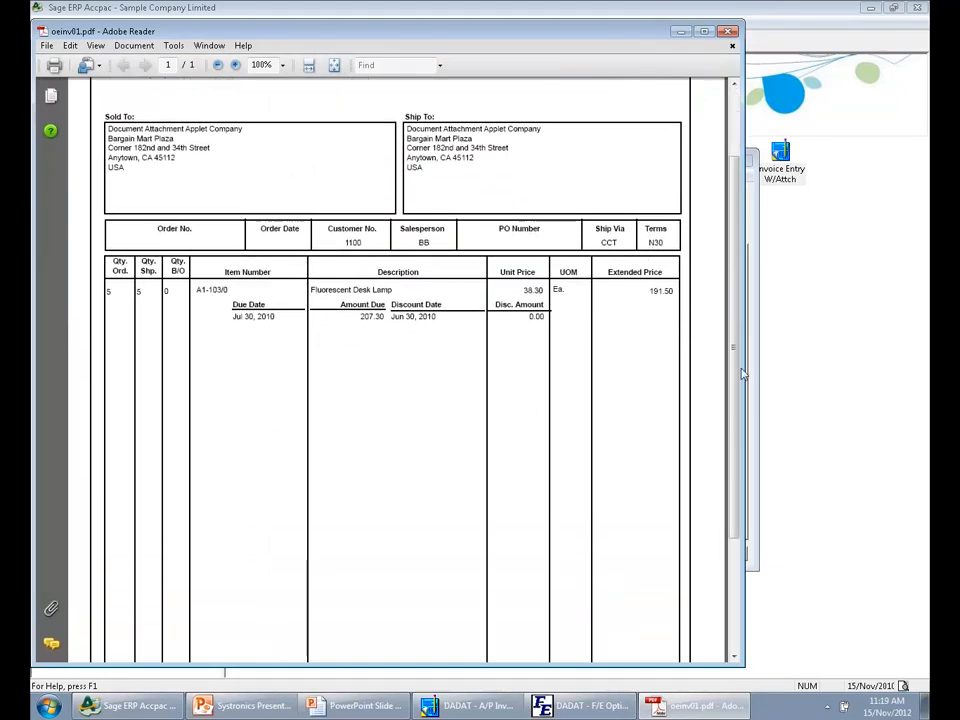
{"action": "left_click_drag", "start_coordinate": [735, 397], "coordinate": [734, 405]}
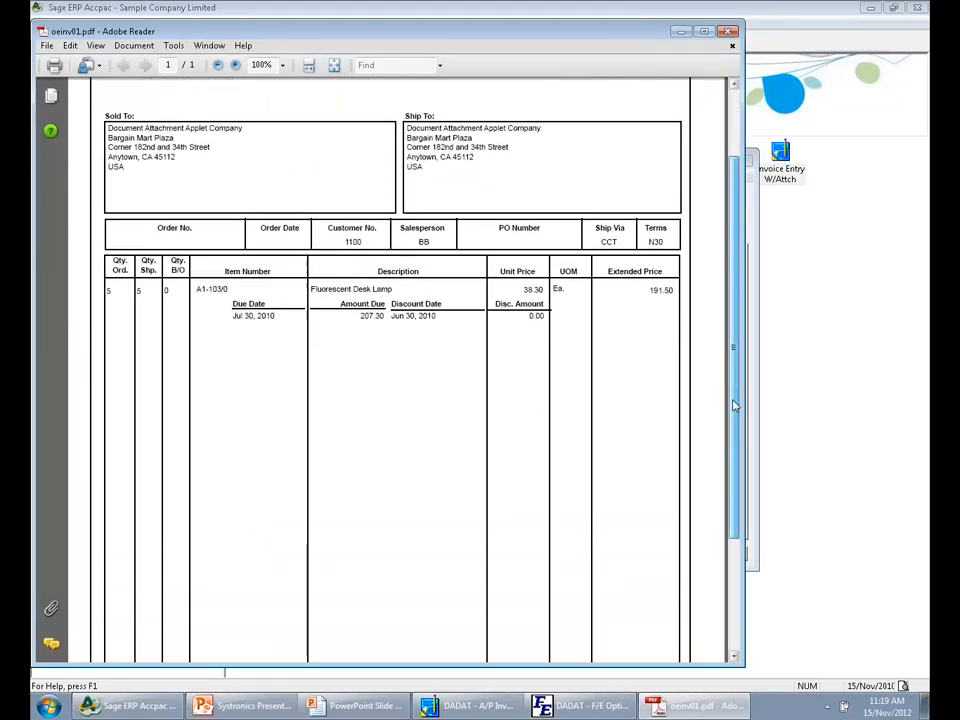
{"action": "left_click", "coordinate": [731, 34]}
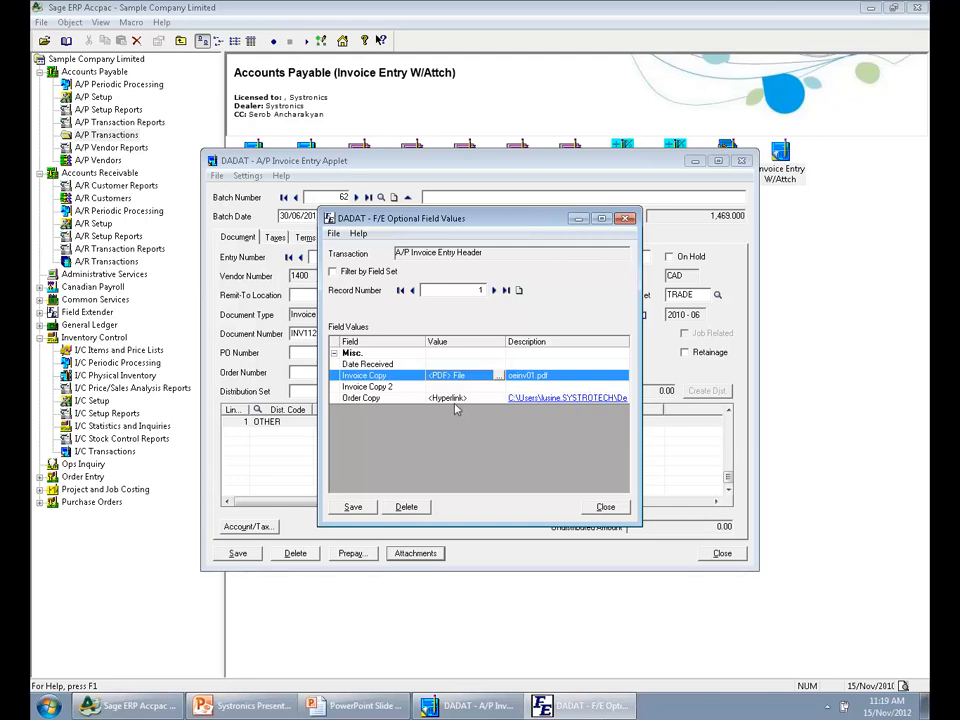
{"action": "left_click", "coordinate": [553, 398]}
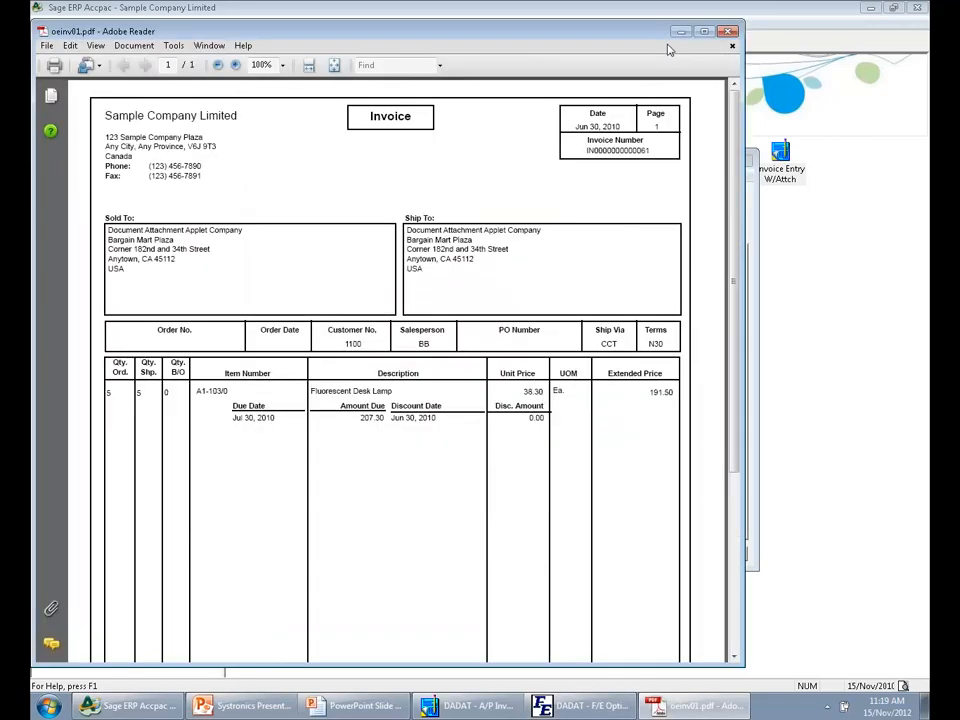
{"action": "left_click", "coordinate": [728, 31]}
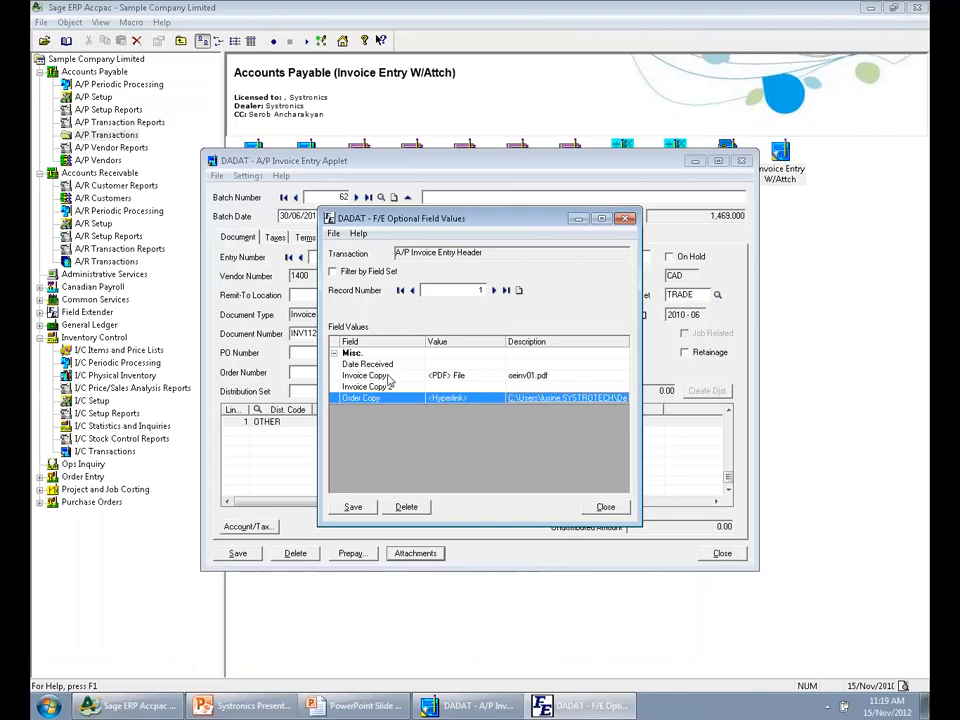
Point out the Invoice Copy and Order Copy fields, and close the header attachments and the A/P Invoice Entry Applet
{"action": "left_click", "coordinate": [398, 378]}
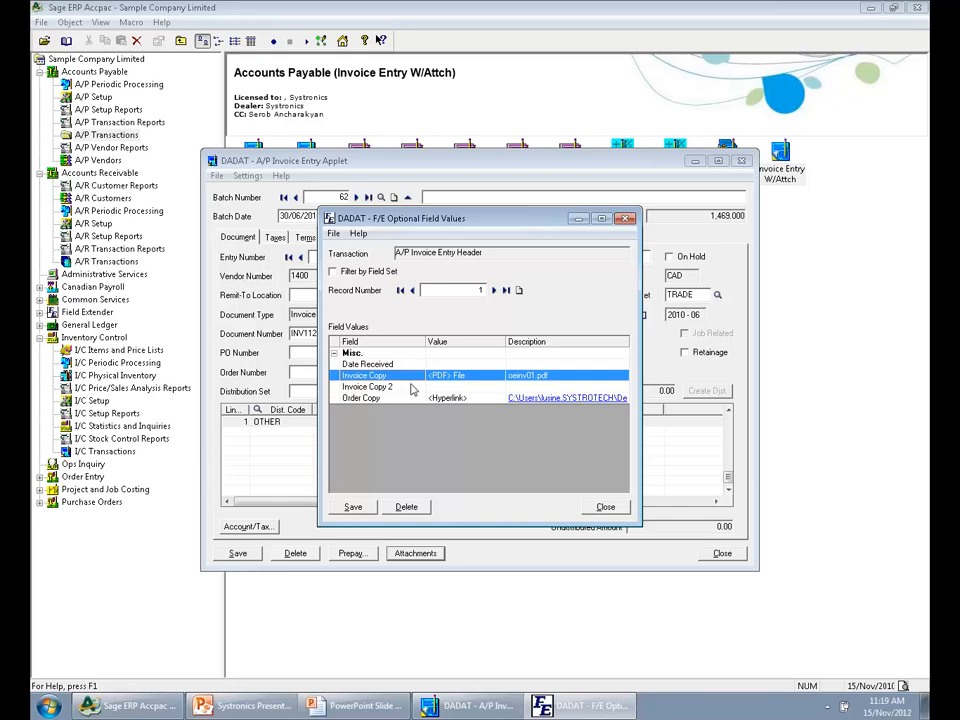
{"action": "left_click", "coordinate": [368, 399]}
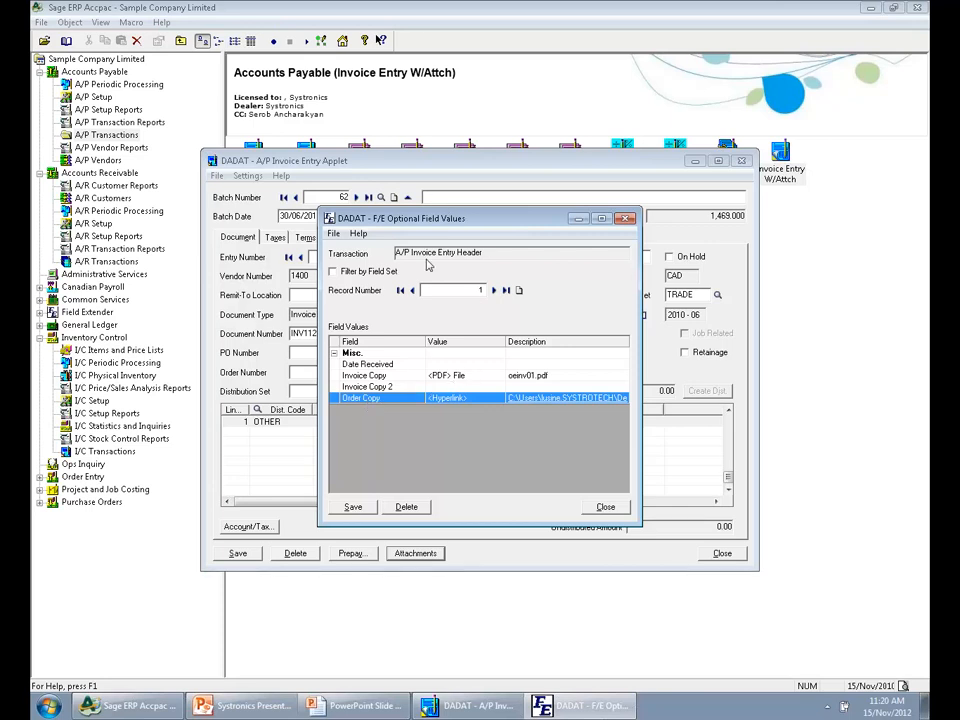
{"action": "left_click", "coordinate": [608, 508]}
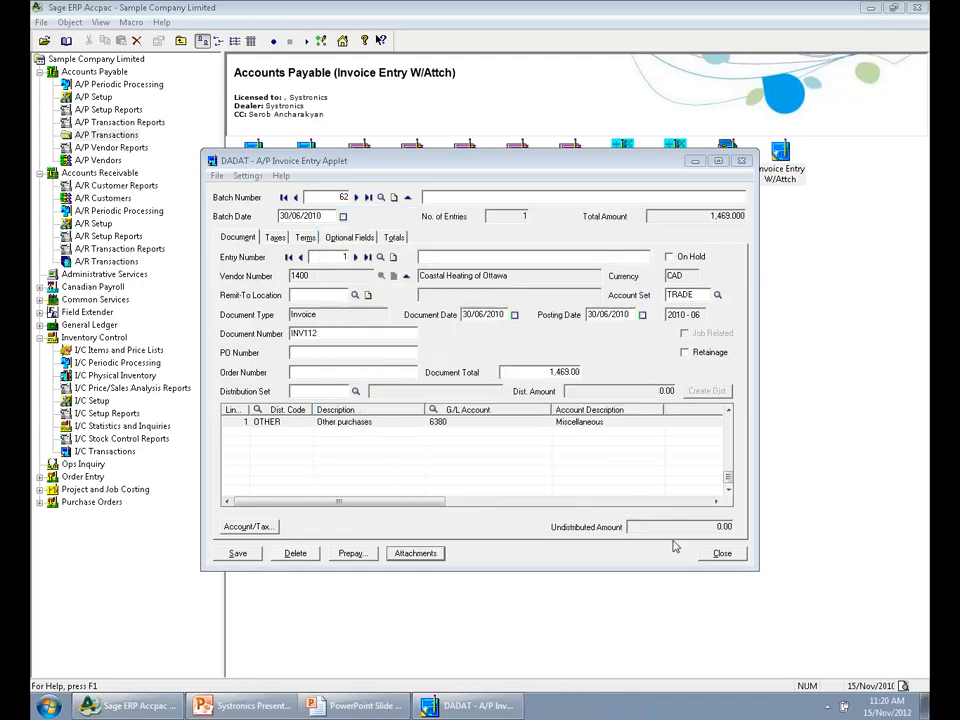
{"action": "left_click", "coordinate": [721, 553]}
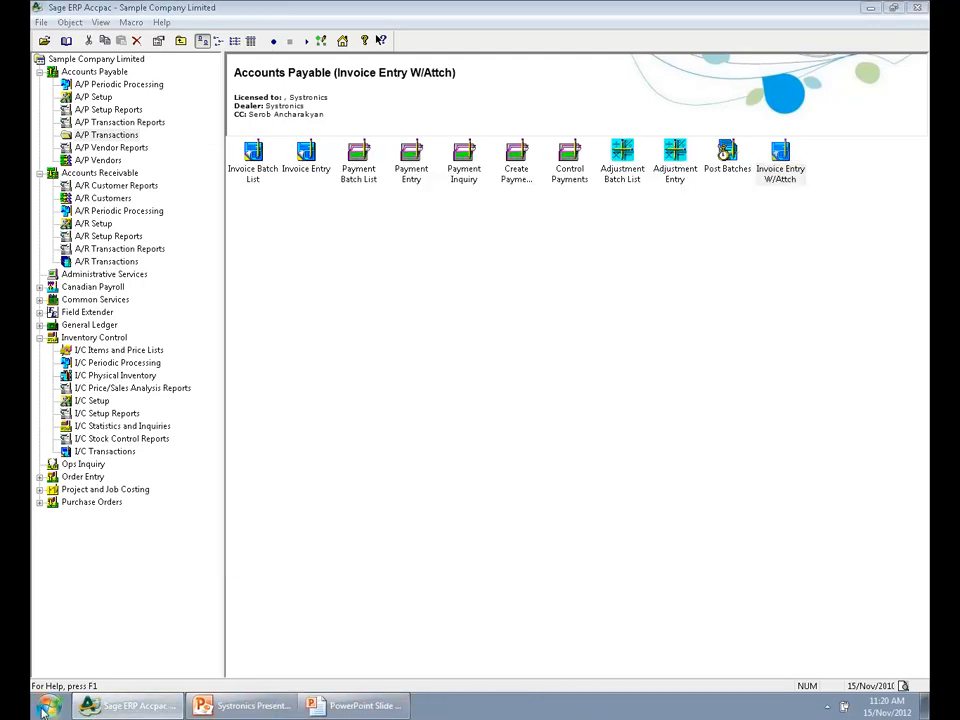
Launch Internet Explorer and open the Document Attachment Applets page from the packaged products on the Systronics website
{"action": "left_click", "coordinate": [47, 707]}
{"action": "type", "text": "int"}
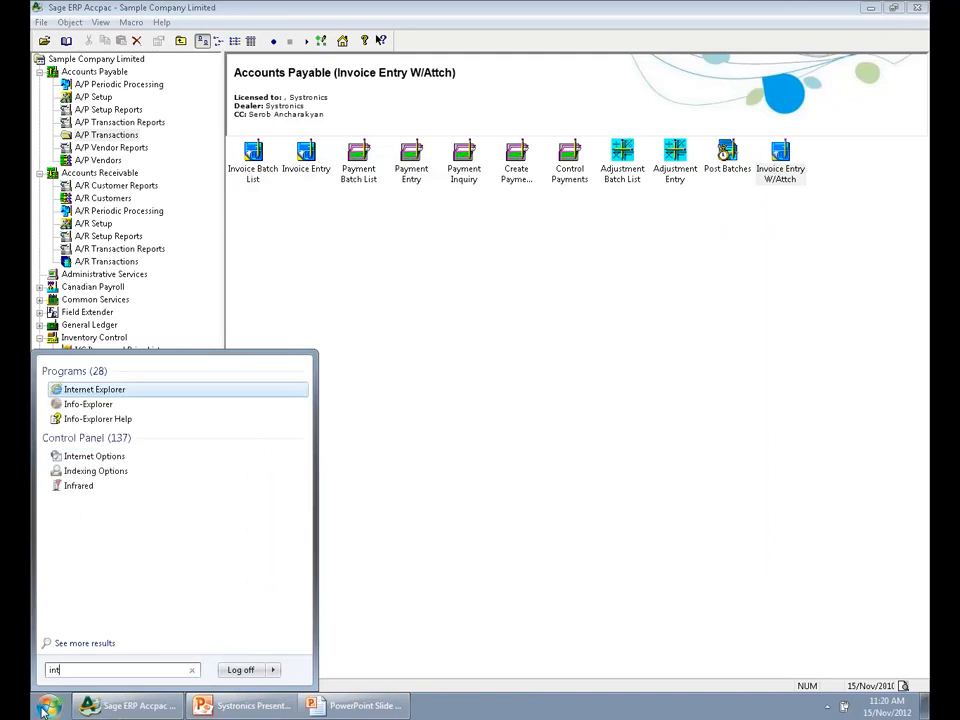
{"action": "key", "text": "Return"}
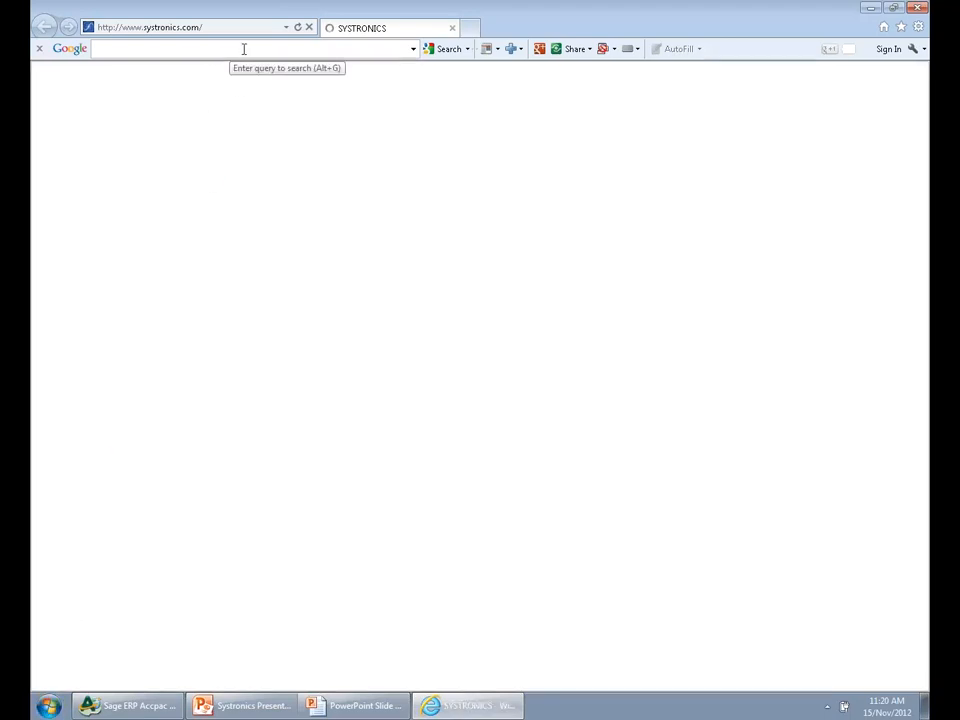
{"action": "mouse_move", "coordinate": [335, 88]}
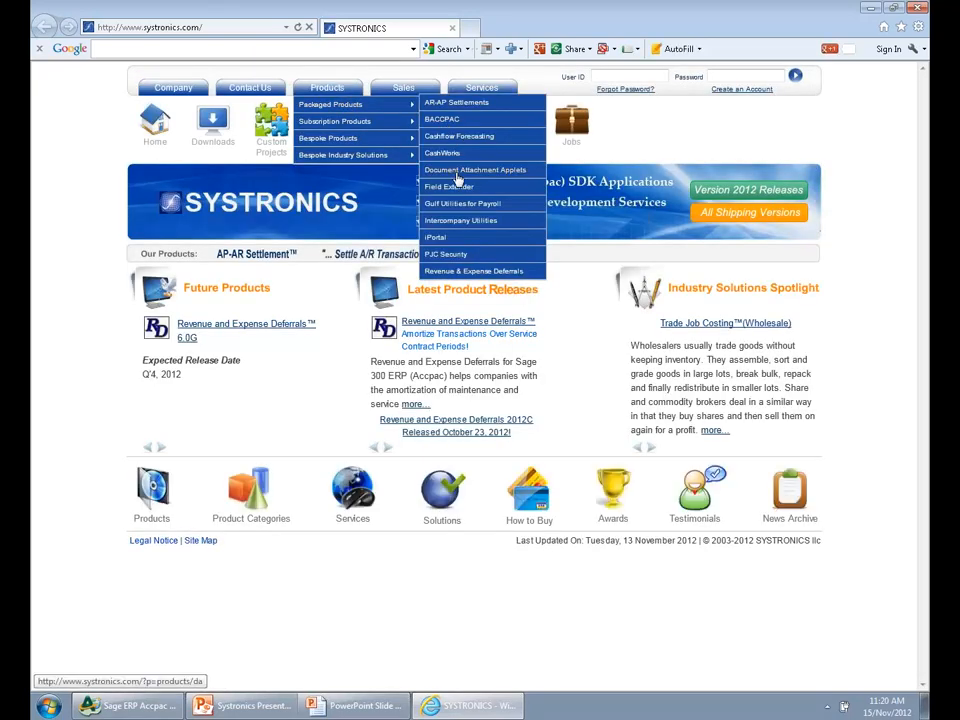
{"action": "left_click", "coordinate": [458, 172]}
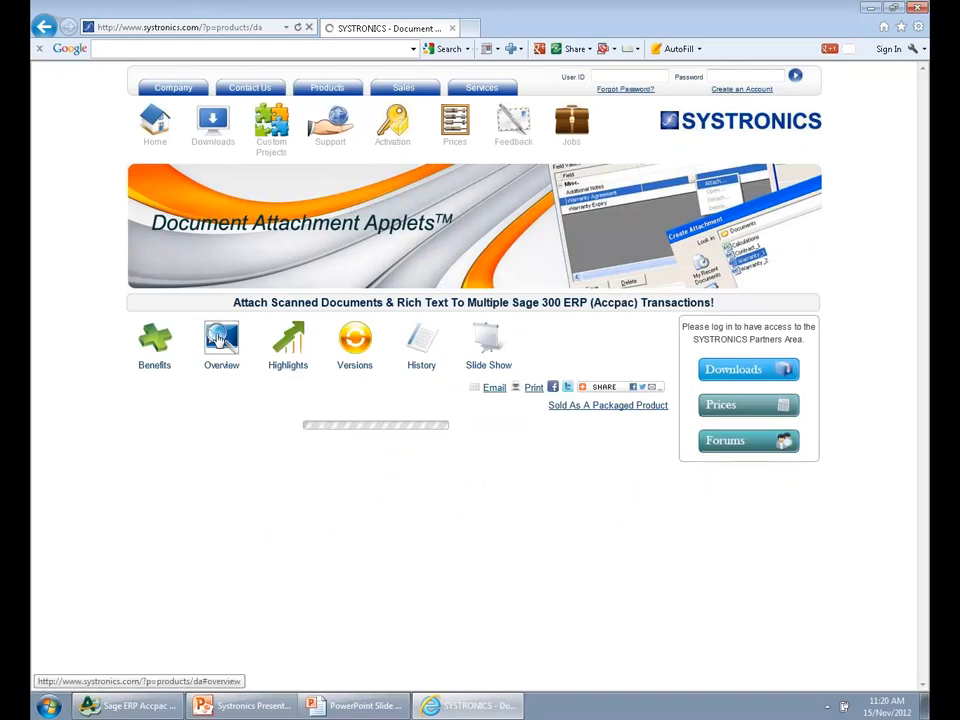
Show the product overview and look through the available applets for each Accpac module
{"action": "left_click", "coordinate": [226, 342]}
{"action": "scroll", "coordinate": [338, 487], "scroll_direction": "down", "scroll_amount": 3}
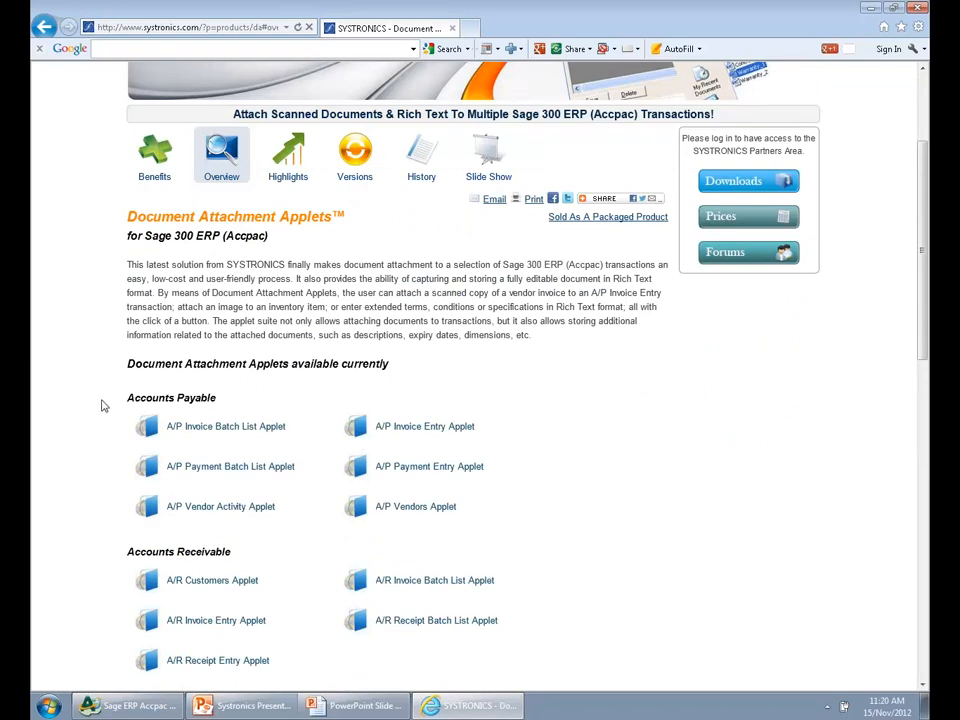
{"action": "scroll", "coordinate": [92, 425], "scroll_direction": "down", "scroll_amount": 3}
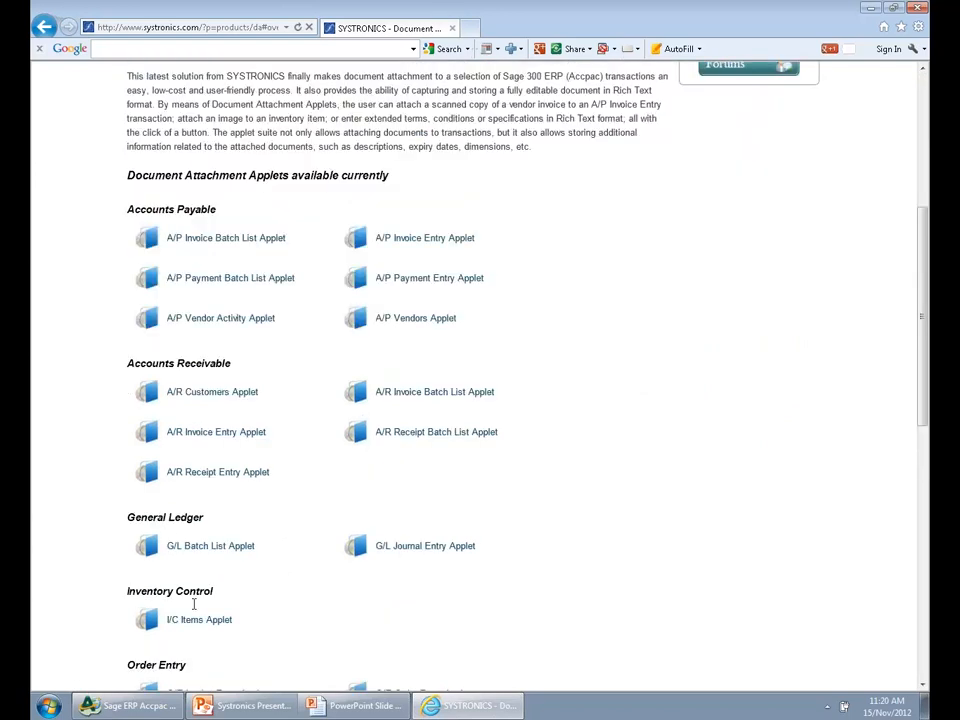
{"action": "scroll", "coordinate": [240, 618], "scroll_direction": "up", "scroll_amount": 3}
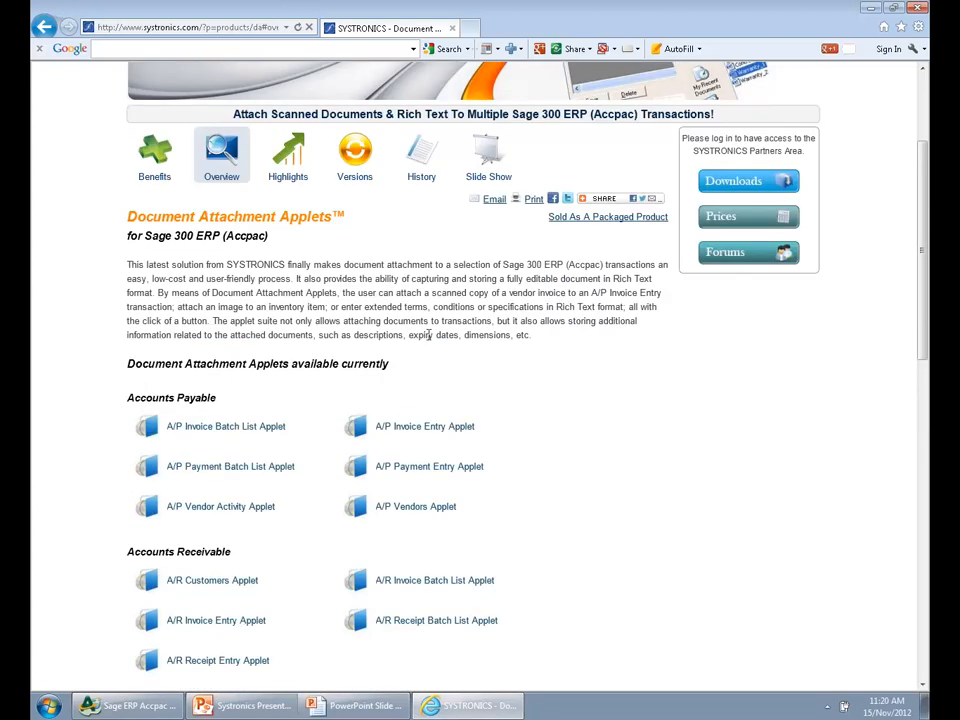
Open the Document Attachment Applets slide show, view the Payroll Employee slide, and close the slide show window
{"action": "left_click", "coordinate": [488, 162]}
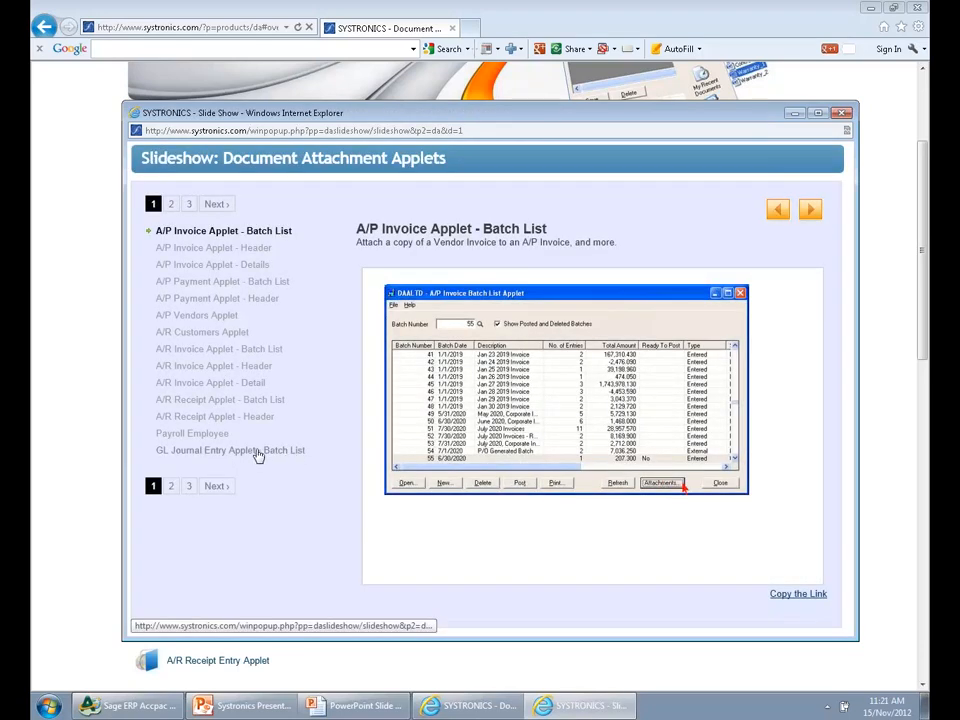
{"action": "left_click", "coordinate": [205, 435]}
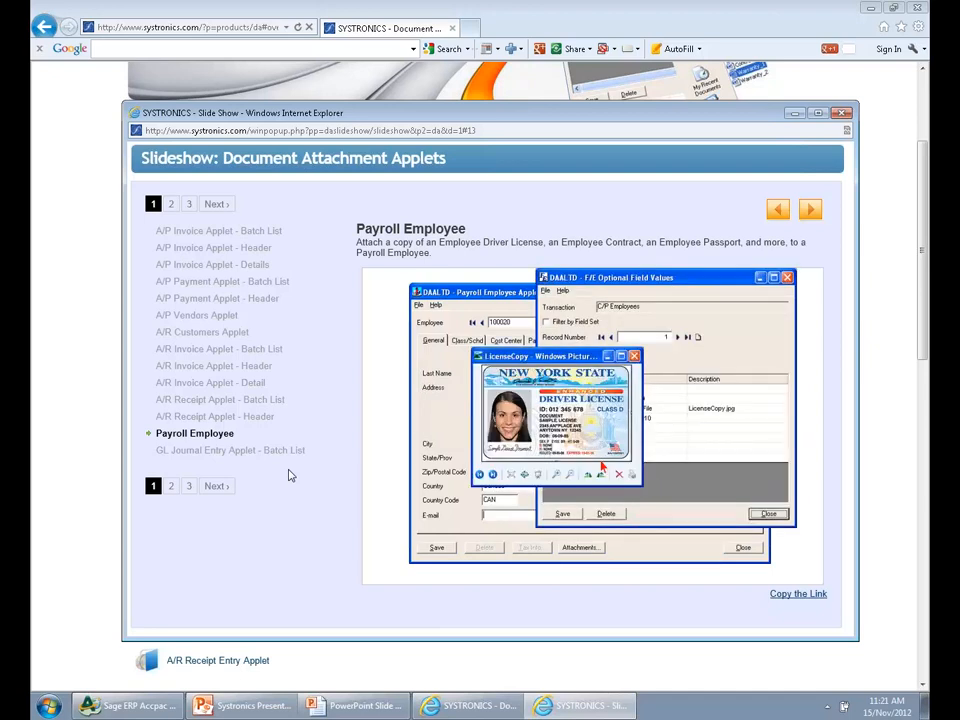
{"action": "left_click", "coordinate": [843, 113]}
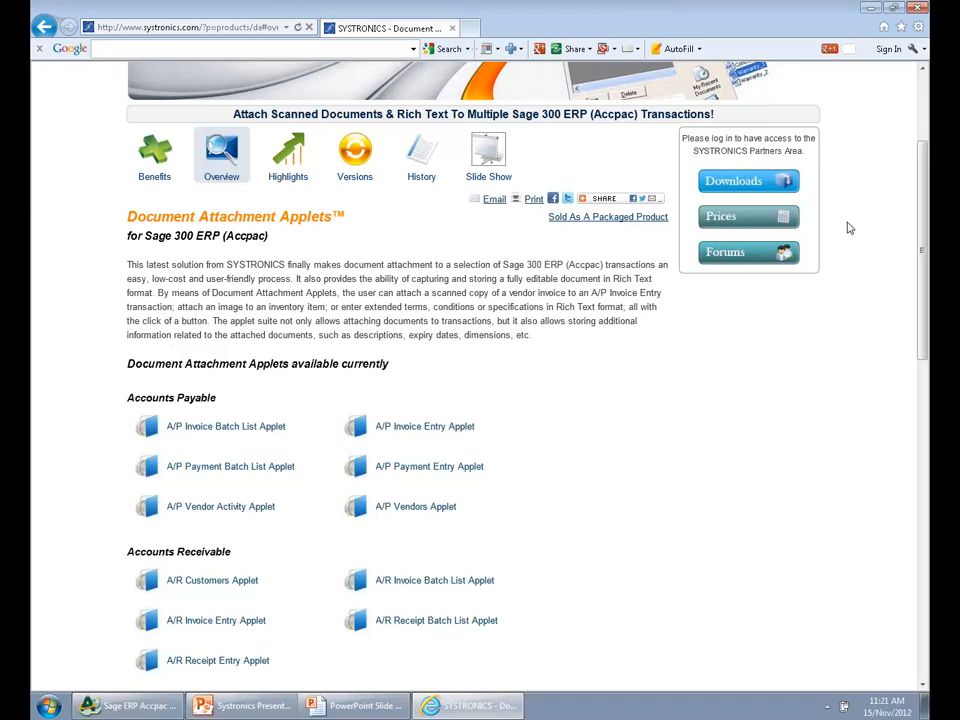
Switch to the Systronics Presentation in PowerPoint, resume its slide show and advance to the ToolPac slide
{"action": "left_click", "coordinate": [293, 708]}
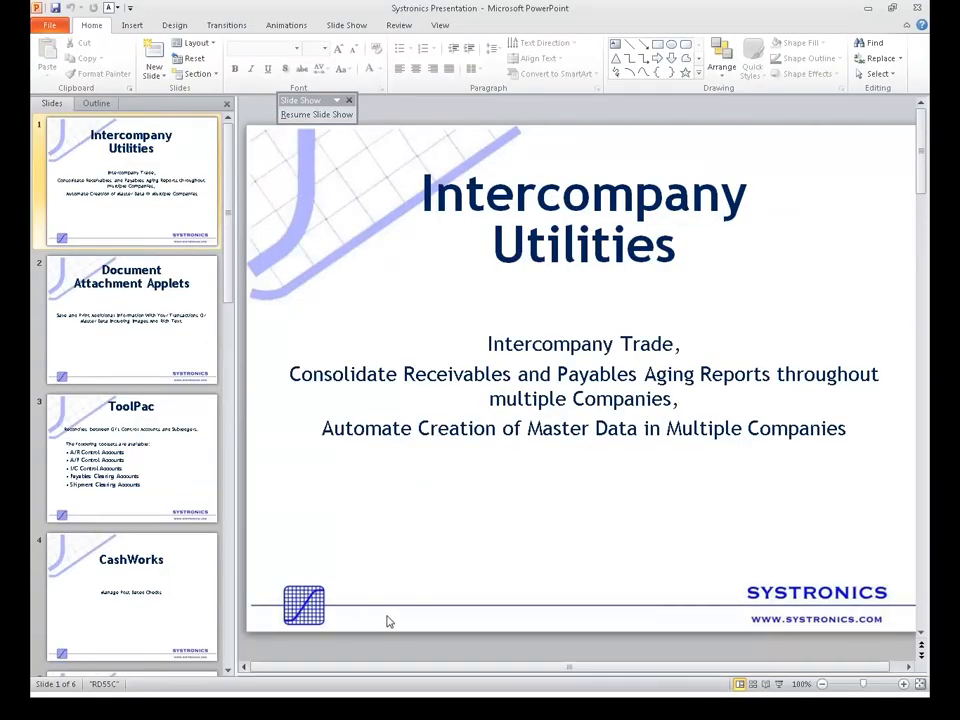
{"action": "left_click", "coordinate": [335, 115]}
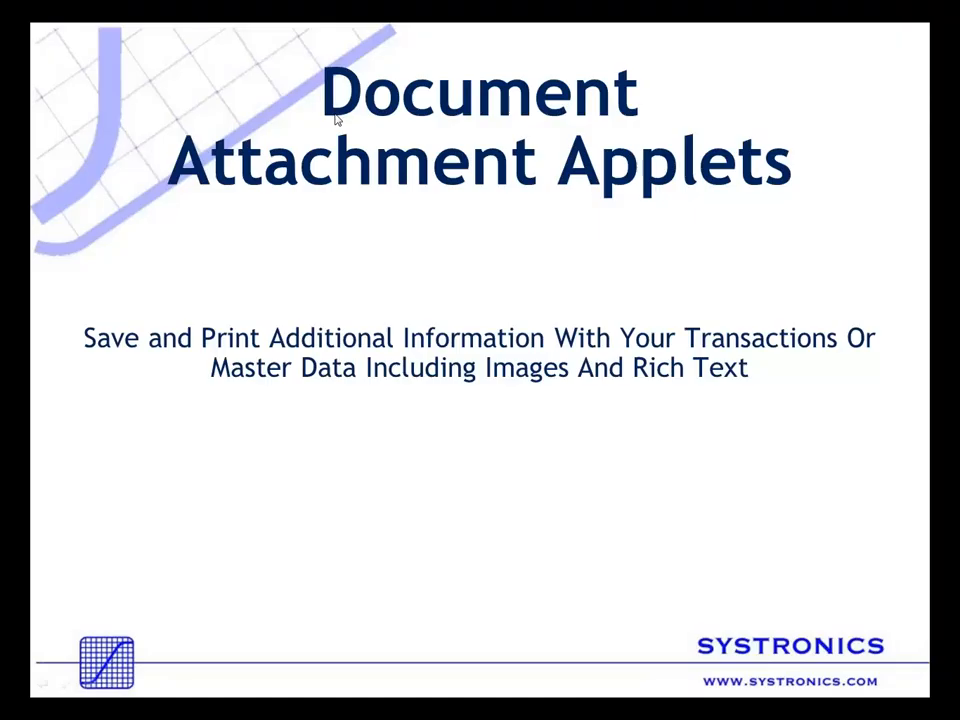
{"action": "left_click", "coordinate": [337, 118]}
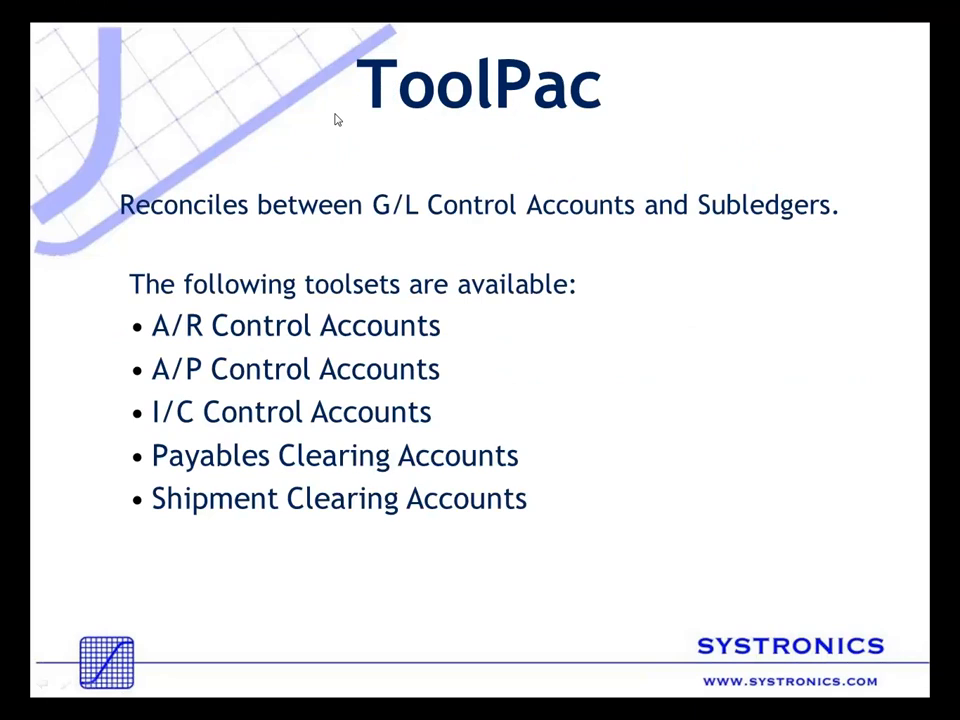
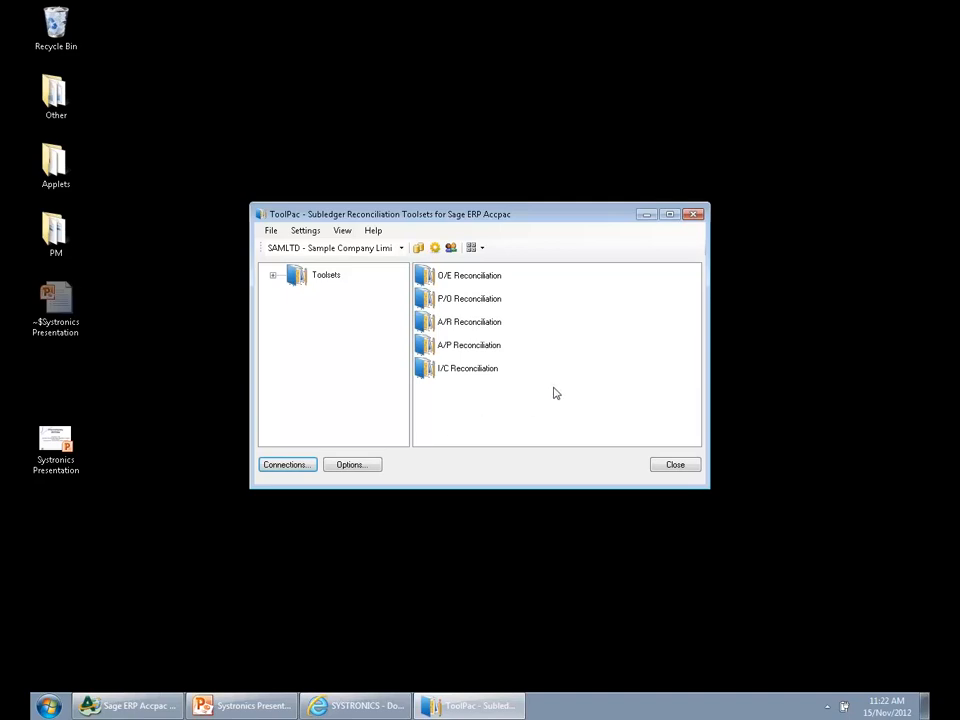
Open the P/O Reconciliation toolset and go through its five tools, from P/O Receipt Status to P/O and A/P Invoice Reconciliation
{"action": "left_click", "coordinate": [327, 280]}
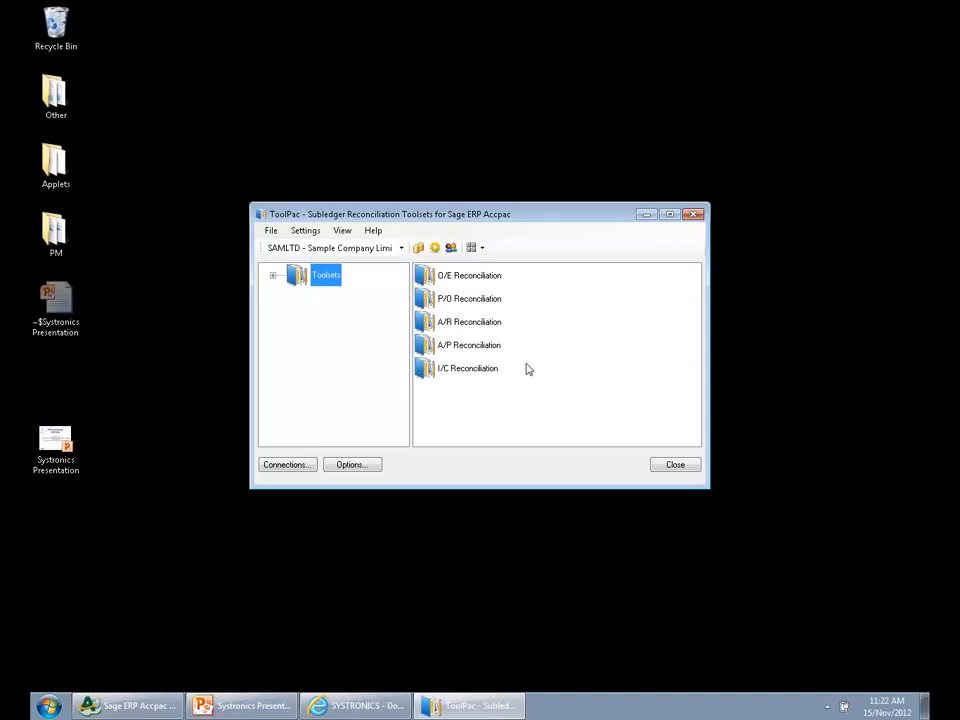
{"action": "double_click", "coordinate": [484, 301]}
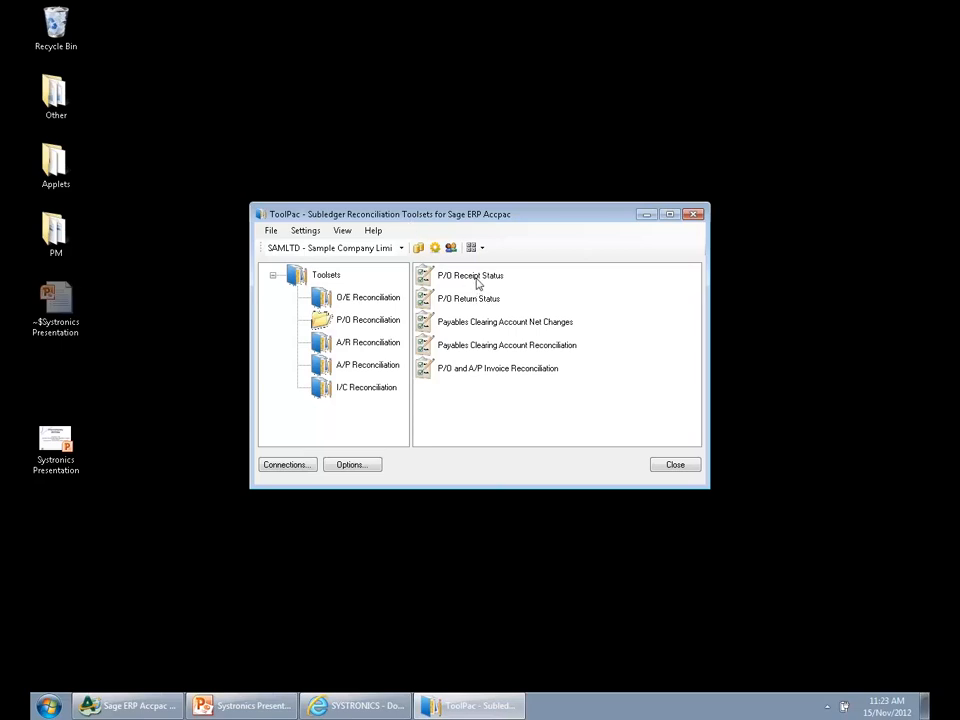
{"action": "left_click", "coordinate": [477, 284]}
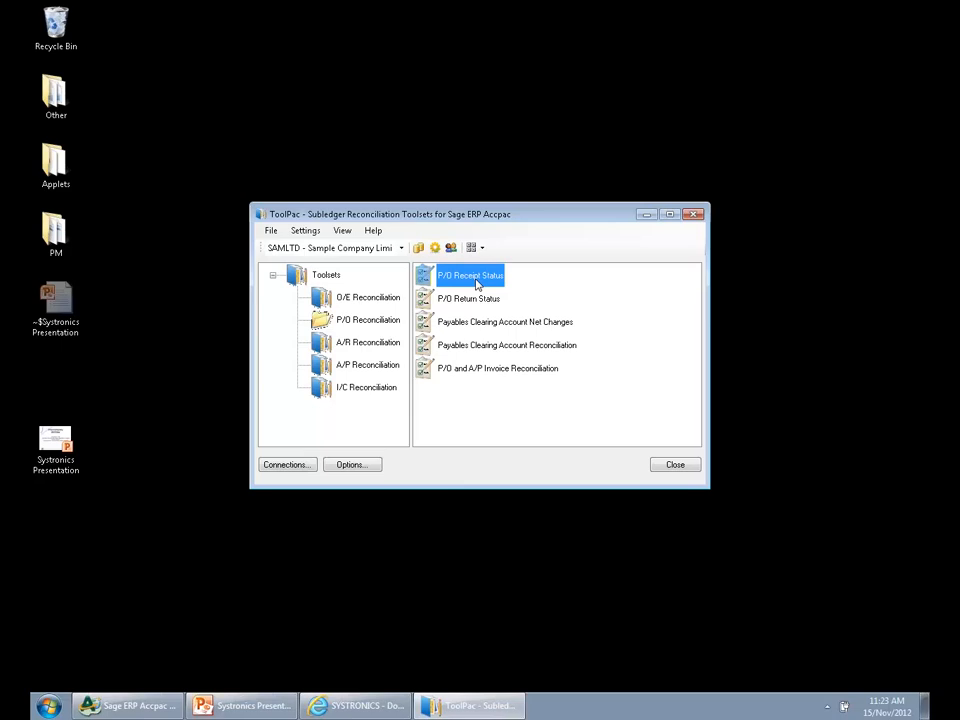
{"action": "left_click", "coordinate": [476, 301]}
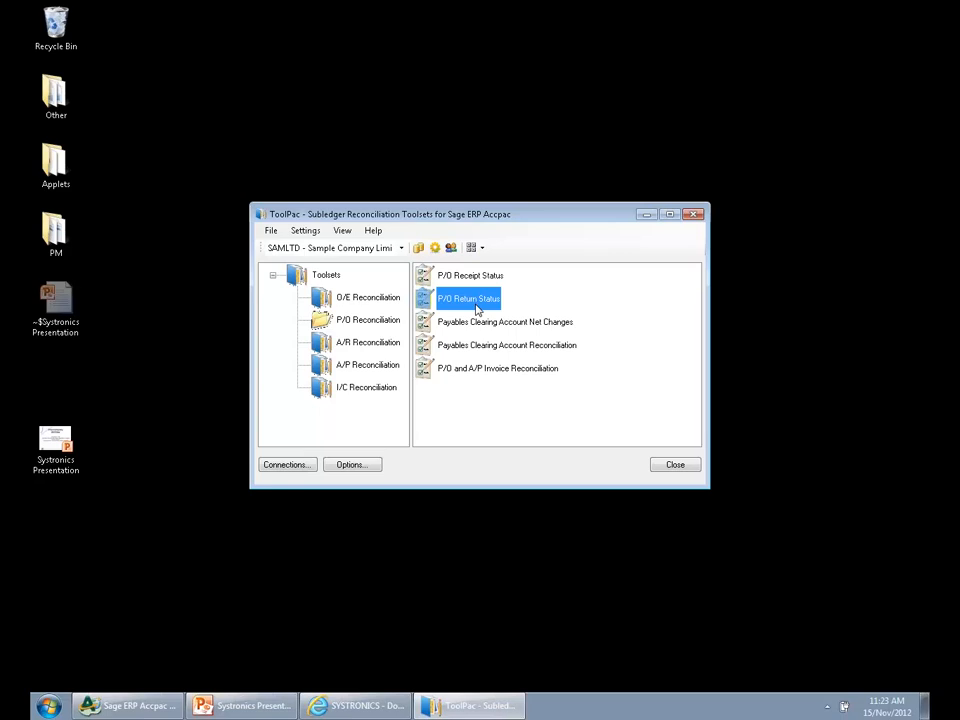
{"action": "left_click", "coordinate": [480, 322]}
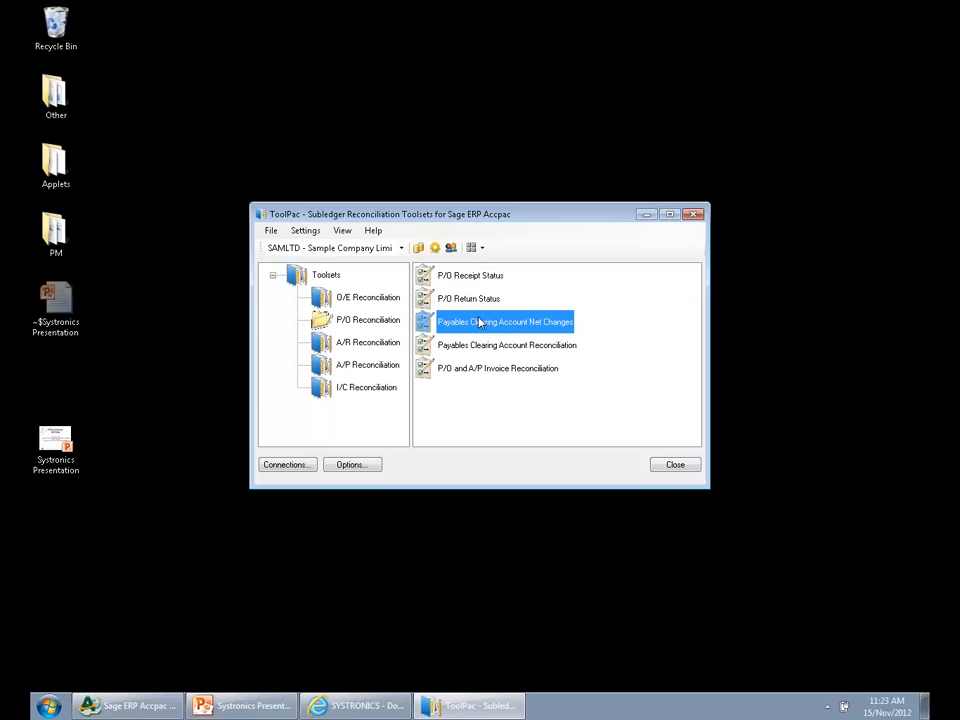
{"action": "left_click", "coordinate": [478, 347]}
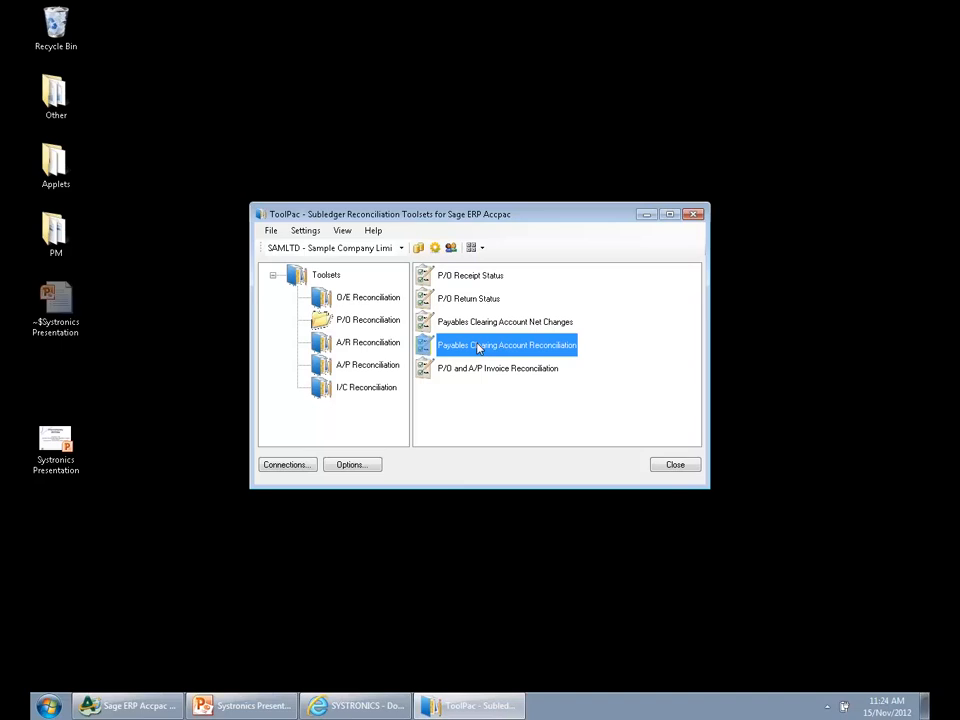
{"action": "left_click", "coordinate": [483, 374]}
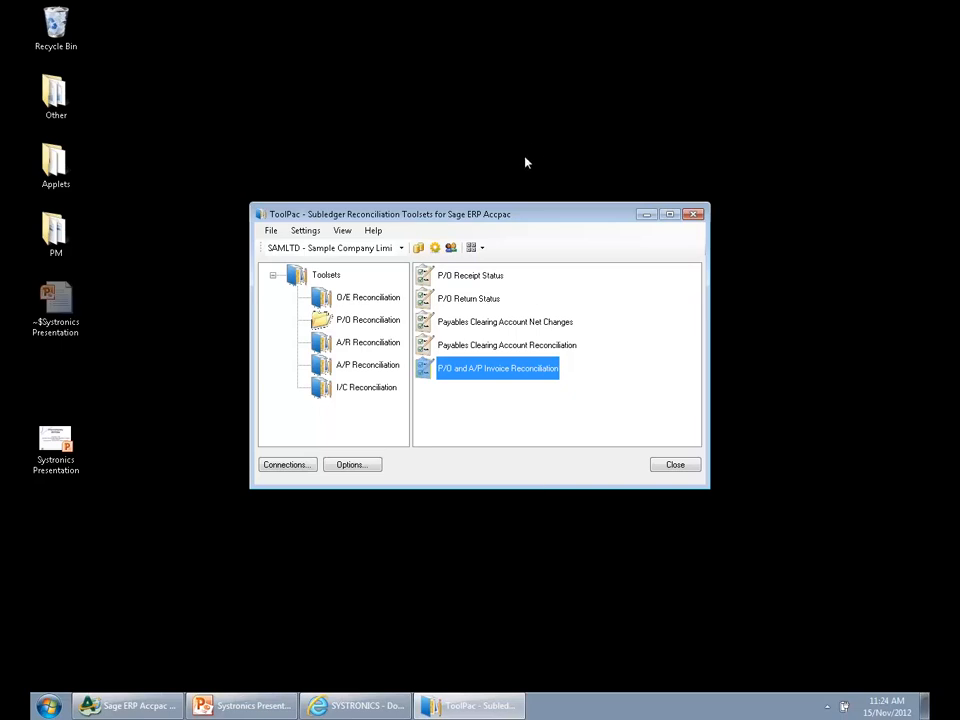
Switch the company to TPDAT - ToolPac Sample Company and open P/O Receipt Status from the P/O Reconciliation toolset
{"action": "left_click", "coordinate": [400, 248]}
{"action": "left_click", "coordinate": [330, 273]}
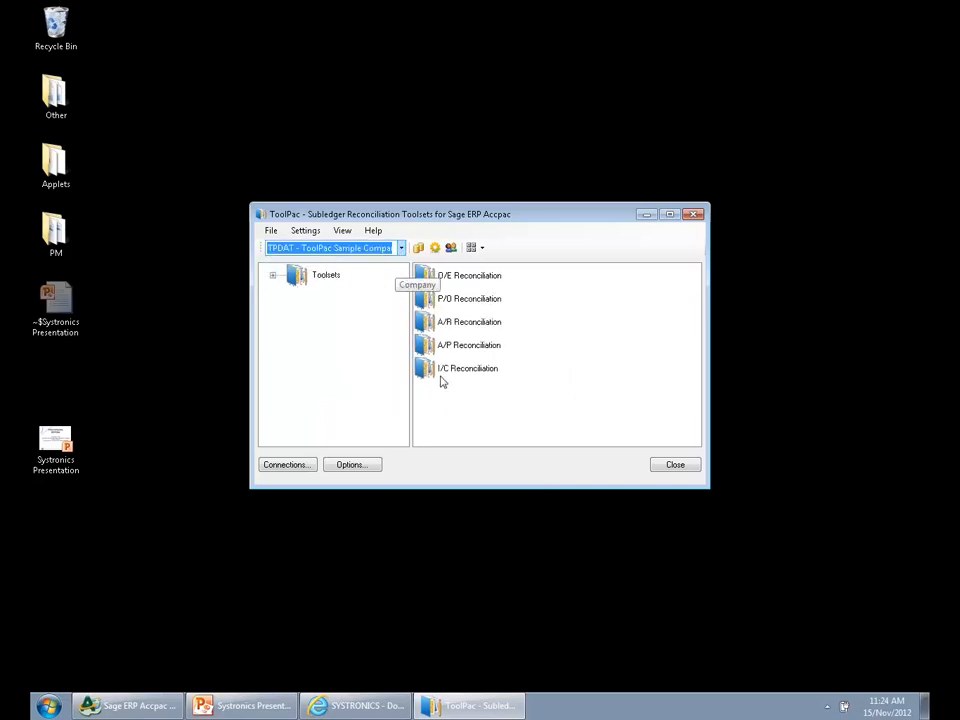
{"action": "double_click", "coordinate": [349, 273]}
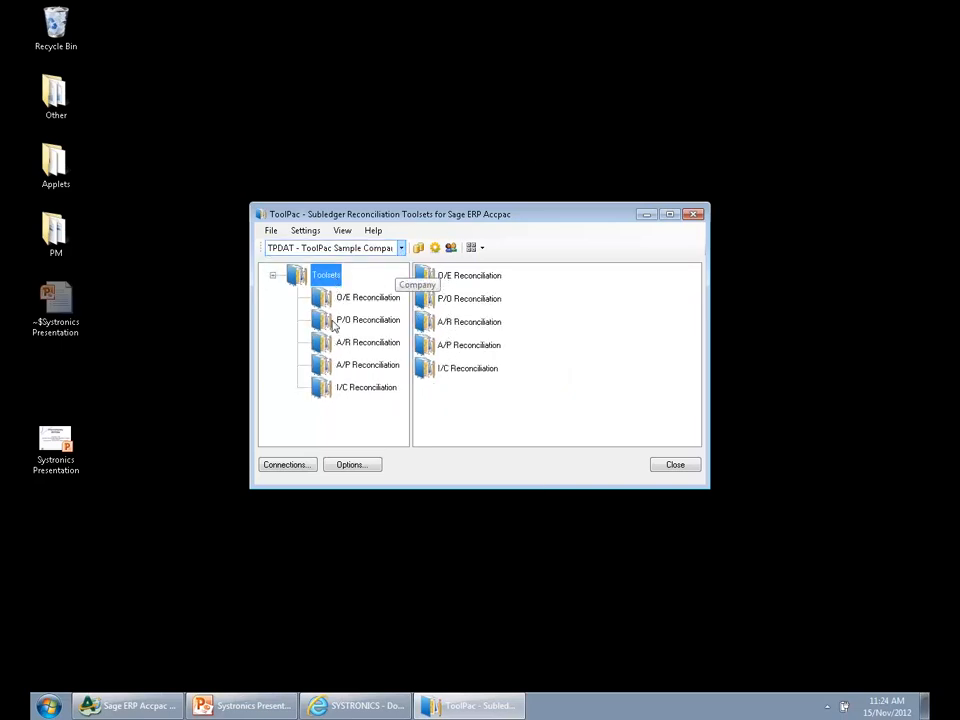
{"action": "left_click", "coordinate": [350, 314]}
{"action": "left_click", "coordinate": [444, 276]}
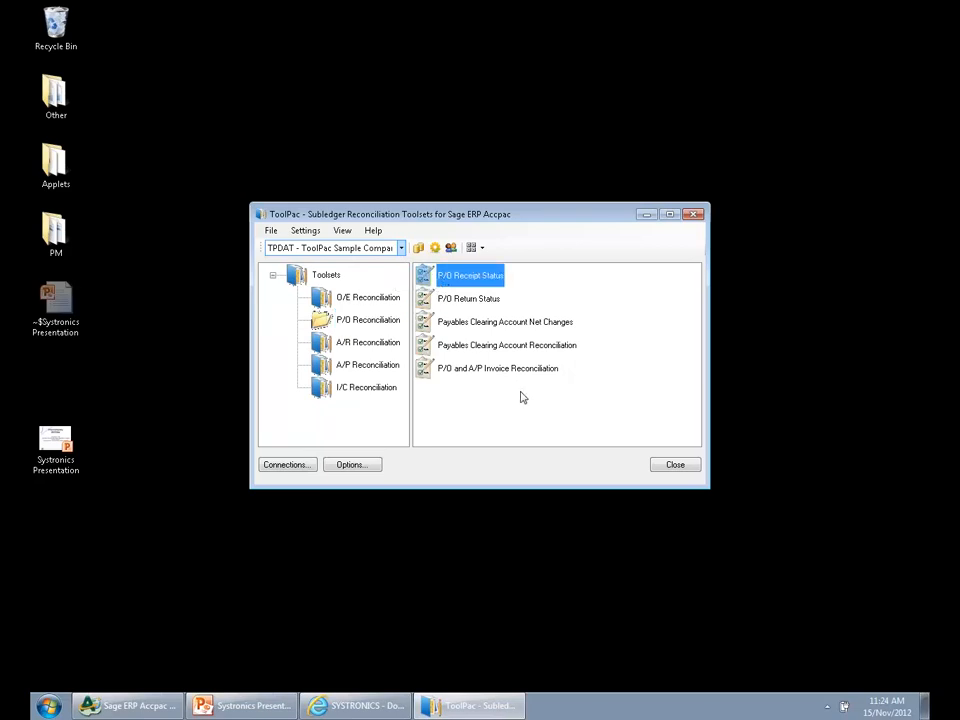
{"action": "double_click", "coordinate": [489, 275]}
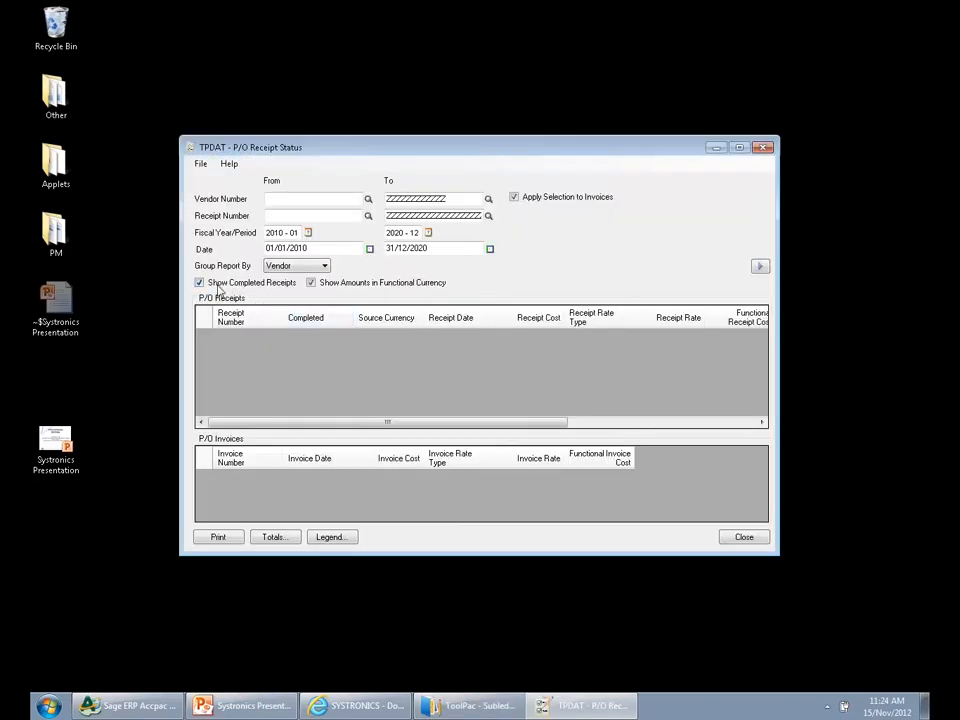
Exclude completed receipts, load the P/O receipt status for all vendors, and maximize the window
{"action": "left_click", "coordinate": [224, 287]}
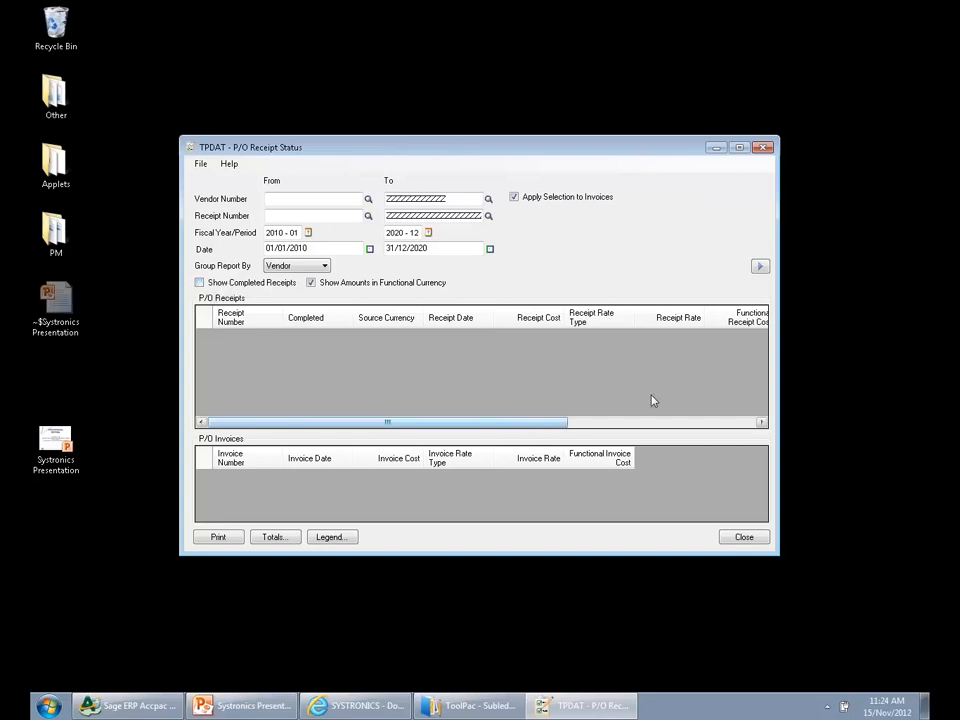
{"action": "left_click", "coordinate": [761, 267]}
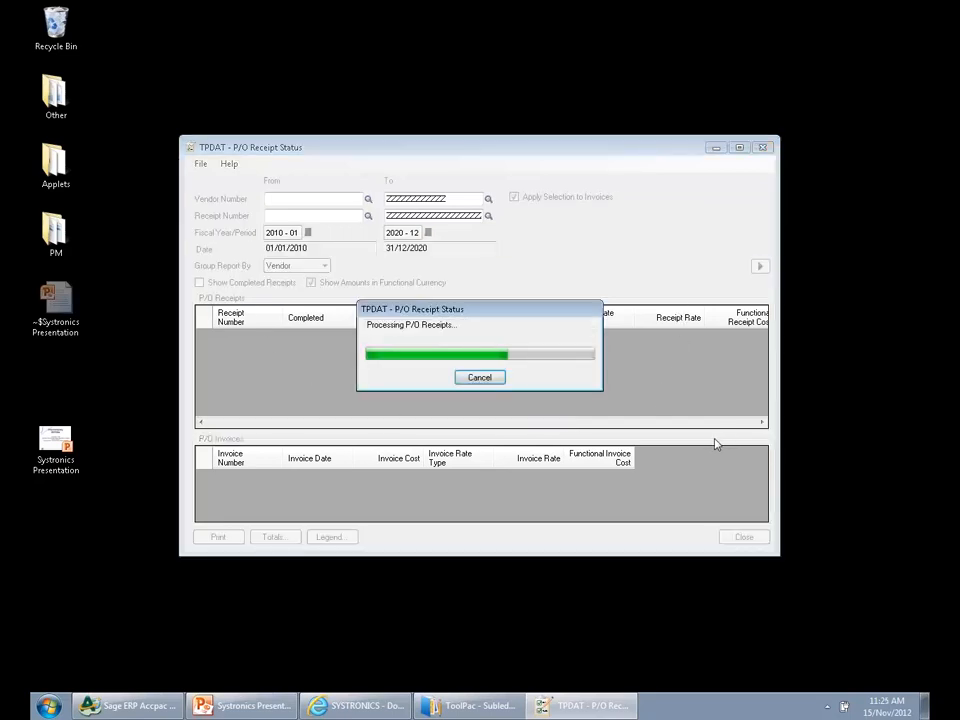
{"action": "left_click", "coordinate": [739, 148]}
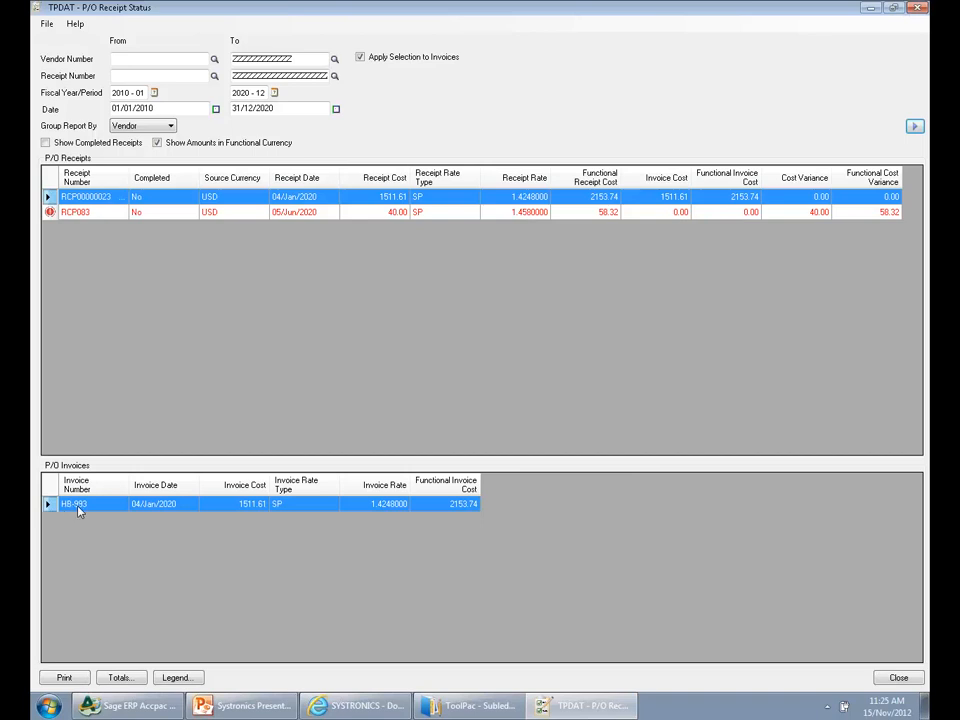
Check the invoices of the flagged June 2020 receipt, drill down to the Hart Batteries receipt entry, and close both windows
{"action": "left_click", "coordinate": [94, 213]}
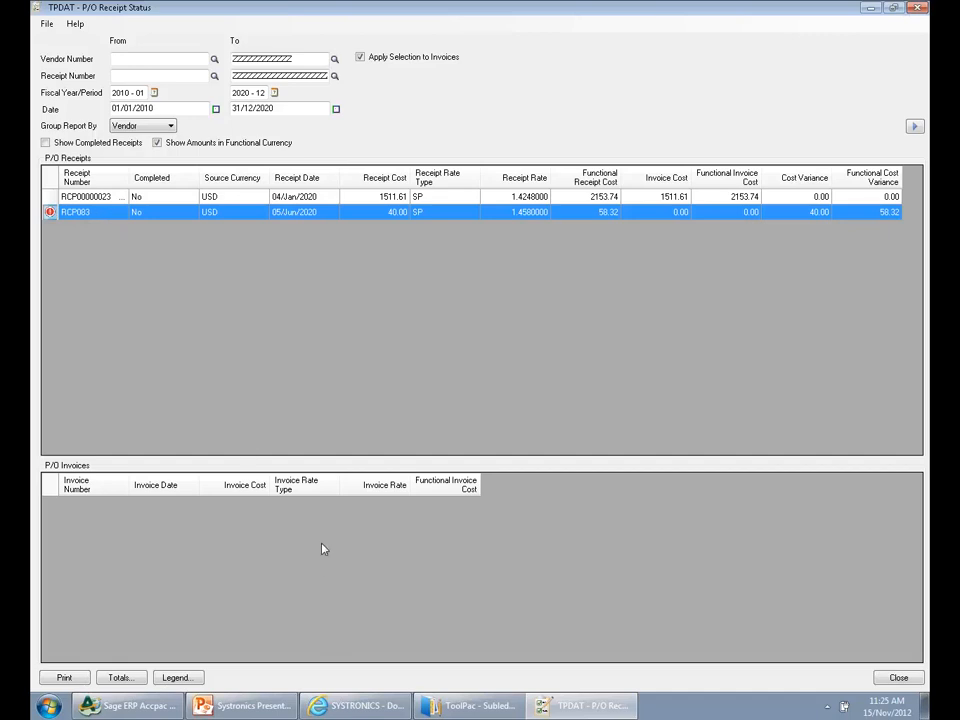
{"action": "double_click", "coordinate": [394, 294]}
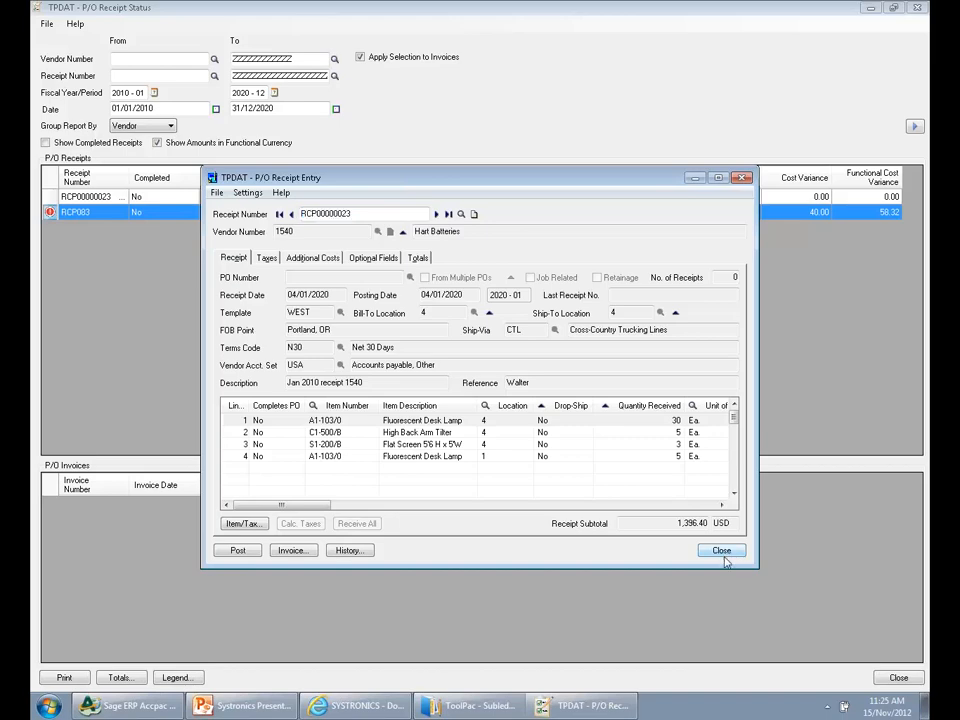
{"action": "left_click", "coordinate": [722, 551]}
{"action": "left_click", "coordinate": [722, 551]}
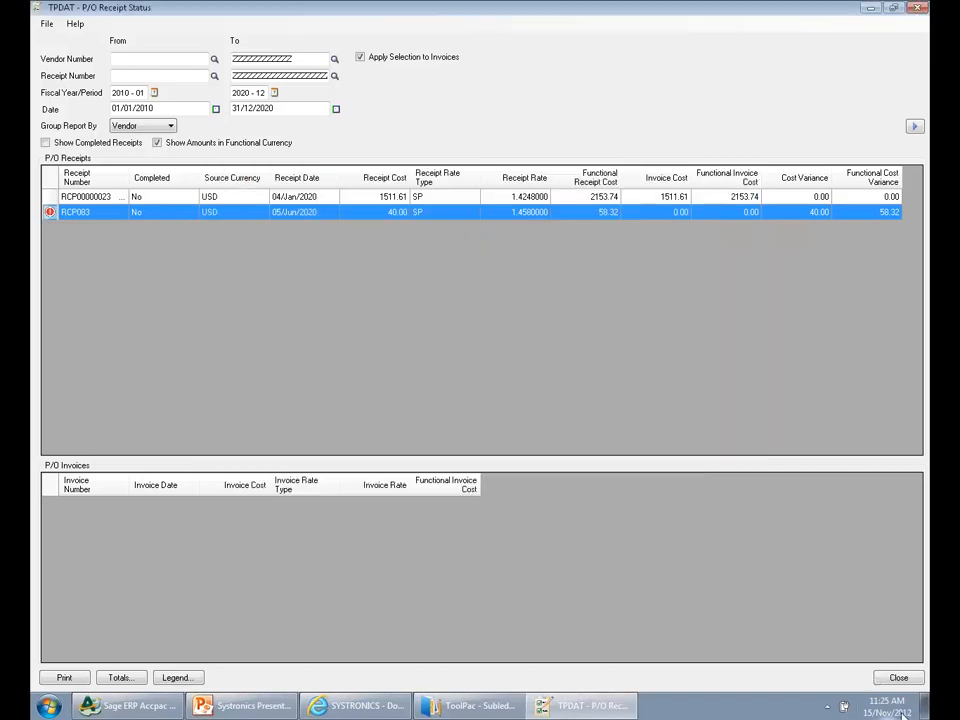
{"action": "left_click", "coordinate": [898, 678]}
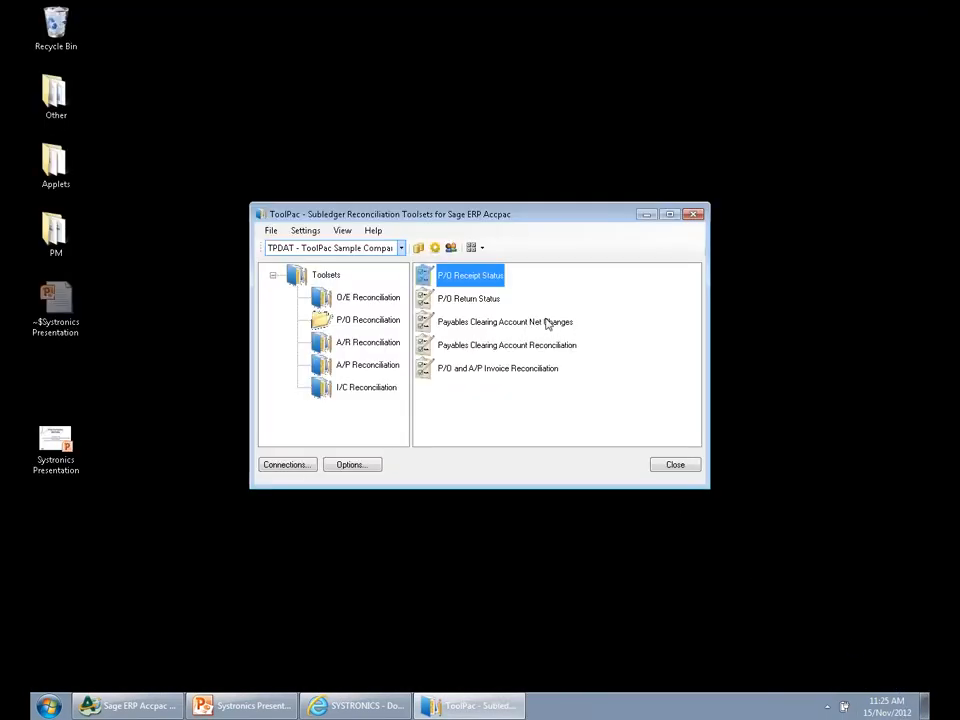
Open P/O Return Status, load all returns, check their credit note columns, and close the window
{"action": "left_click", "coordinate": [474, 300]}
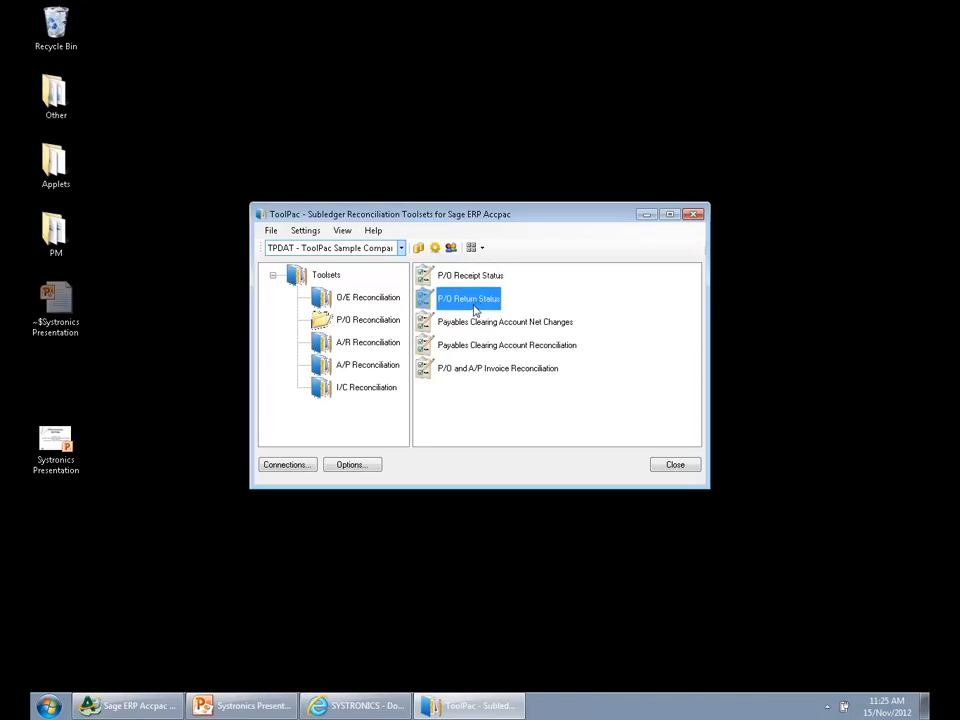
{"action": "double_click", "coordinate": [474, 300]}
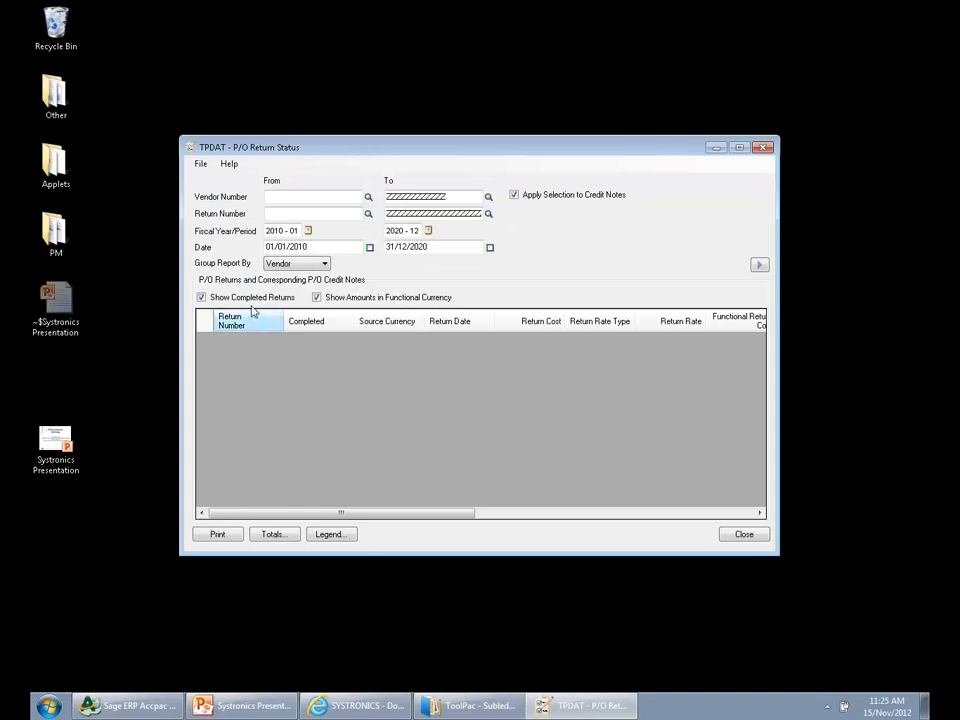
{"action": "left_click", "coordinate": [759, 264]}
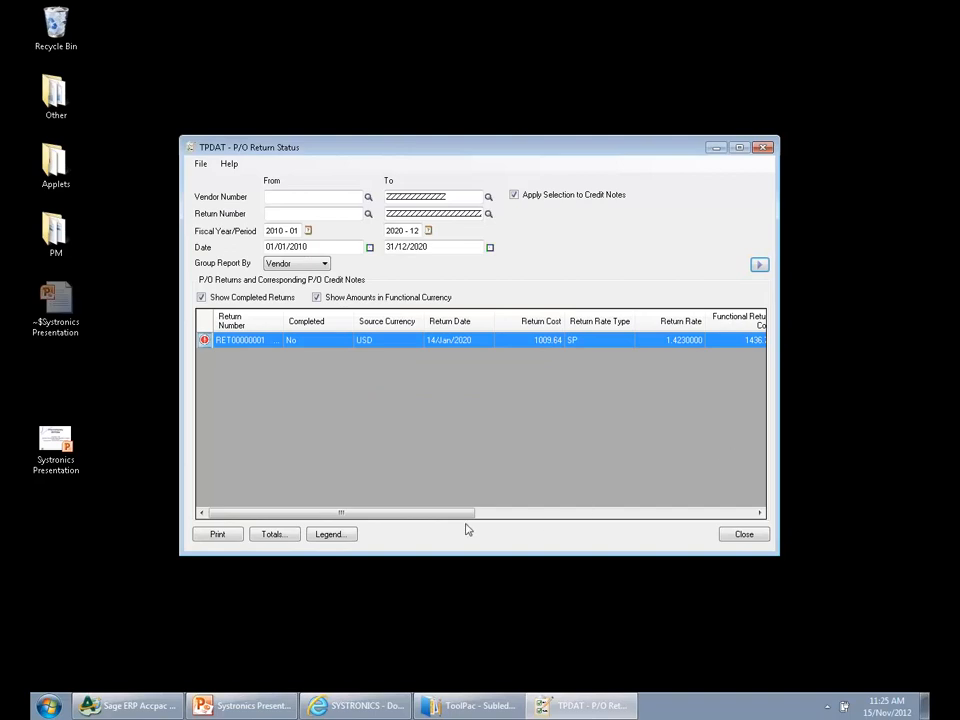
{"action": "left_click_drag", "start_coordinate": [420, 514], "coordinate": [332, 511]}
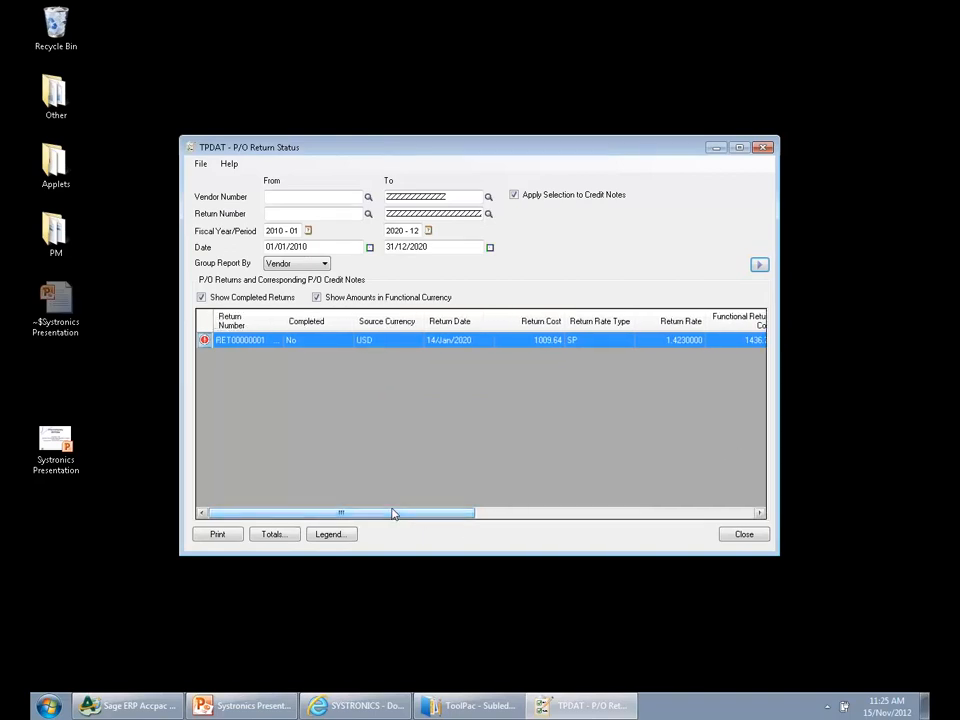
{"action": "left_click_drag", "start_coordinate": [443, 514], "coordinate": [541, 512]}
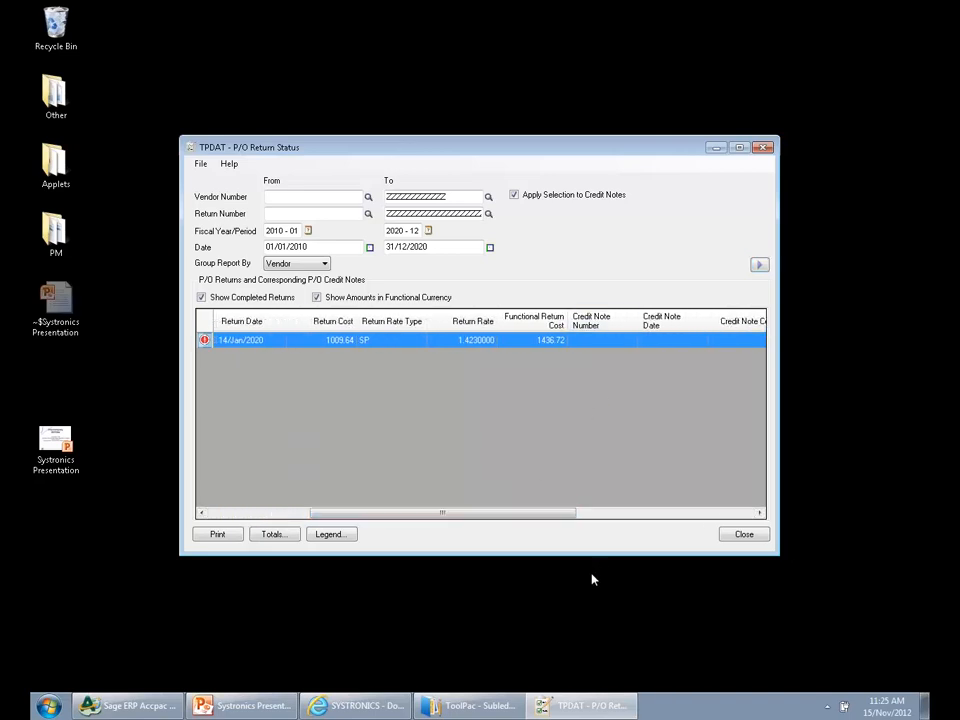
{"action": "left_click", "coordinate": [750, 537]}
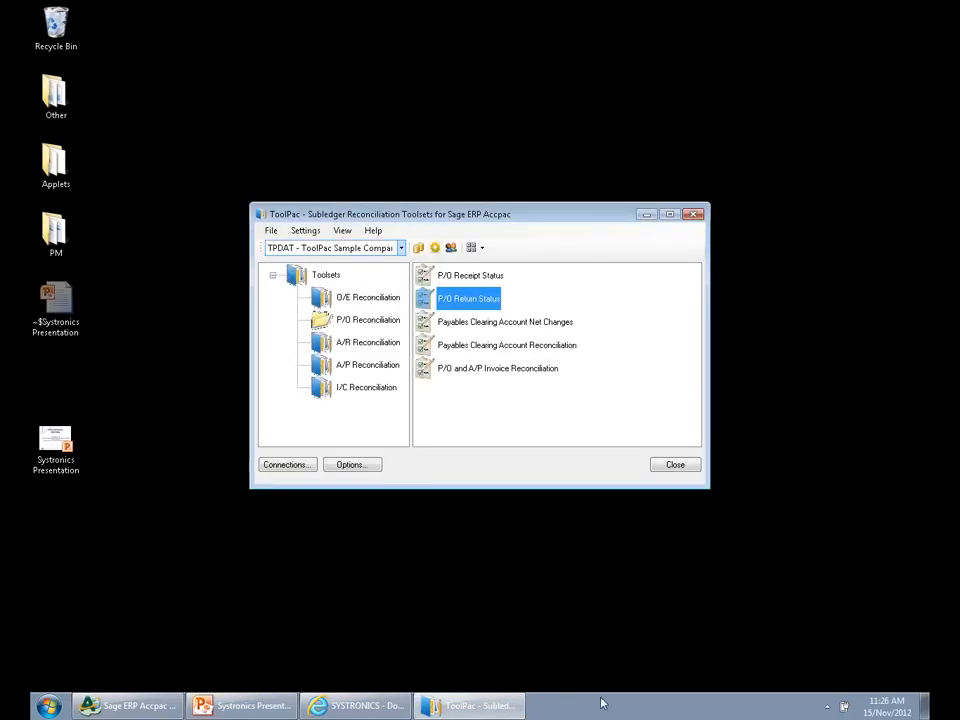
Open Payables Clearing Account Net Changes in a maximized window and load the net changes grouped by year/period
{"action": "left_click", "coordinate": [463, 323]}
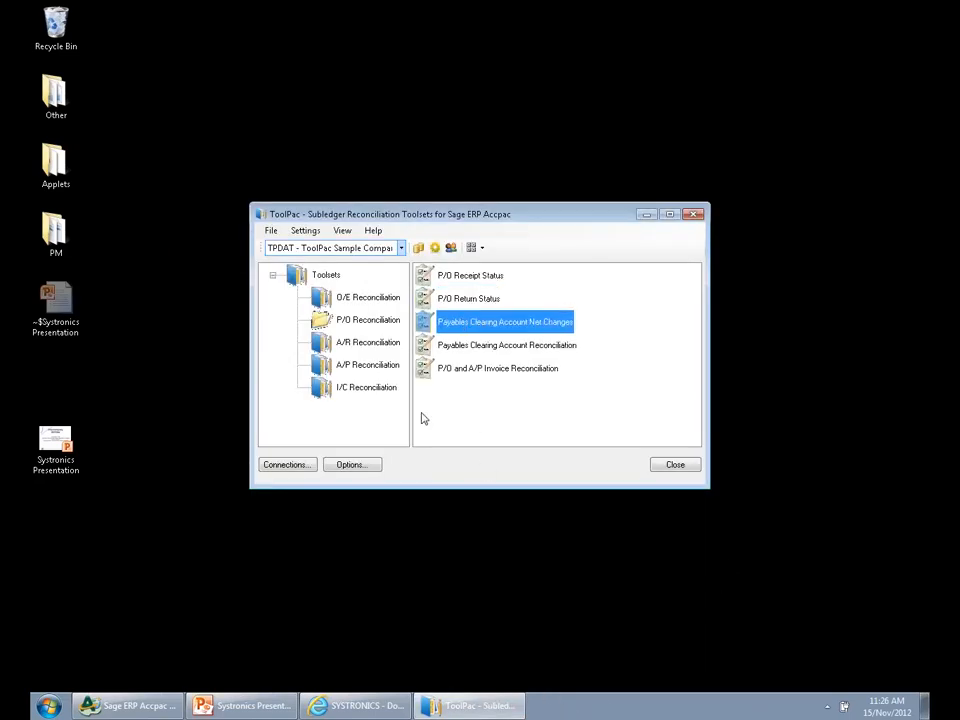
{"action": "double_click", "coordinate": [506, 326]}
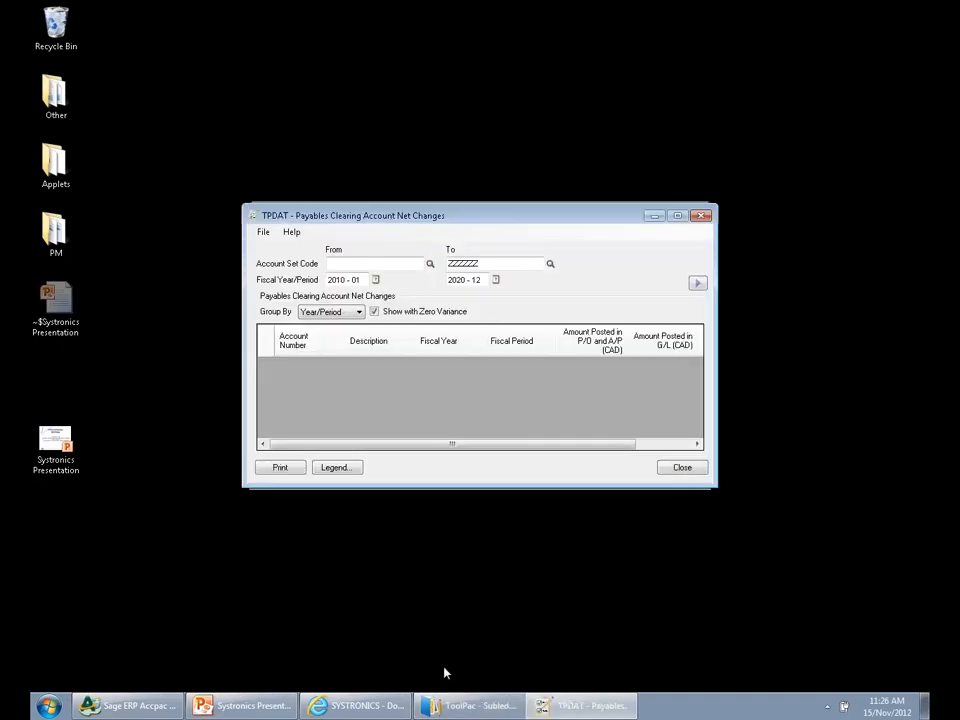
{"action": "left_click", "coordinate": [676, 217]}
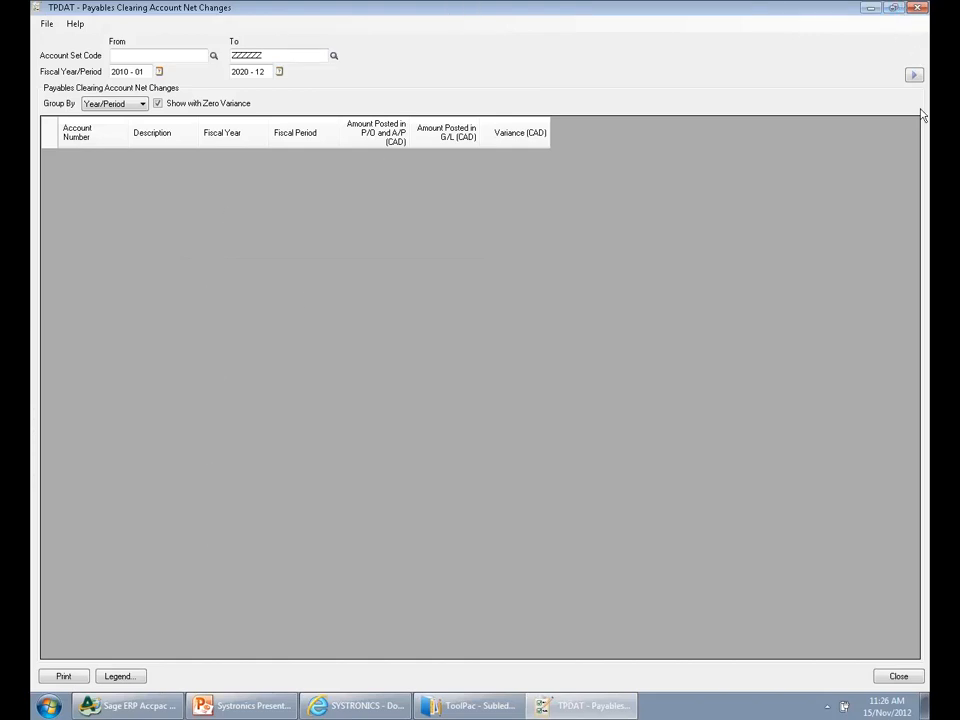
{"action": "left_click", "coordinate": [912, 74]}
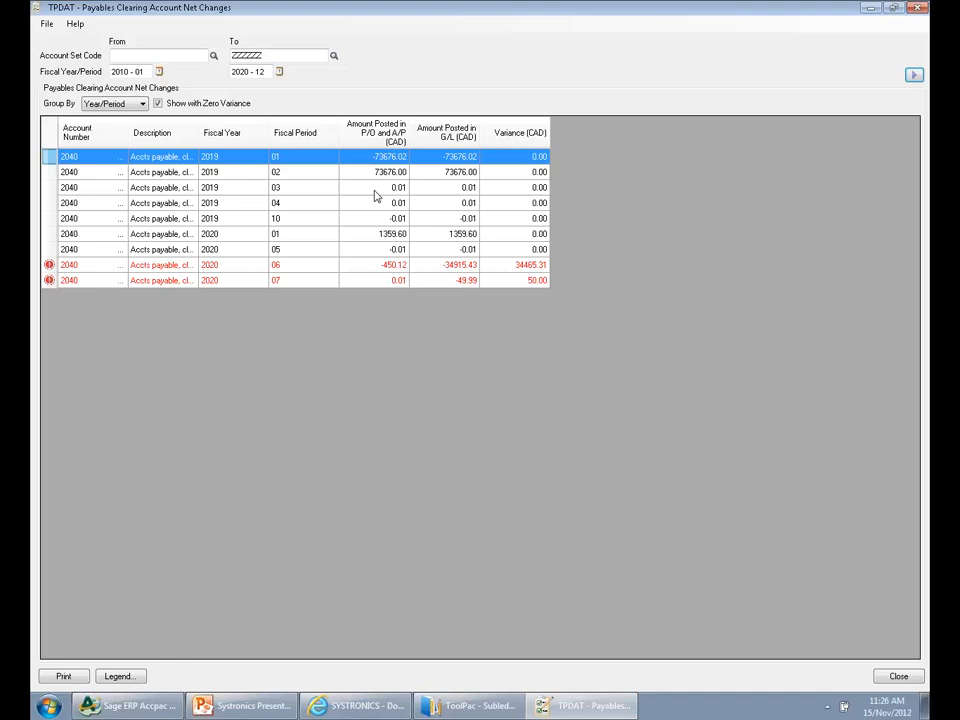
Examine the flagged variance rows for fiscal 2020 periods 06 and 07, and minimize the net changes window
{"action": "left_click", "coordinate": [331, 267]}
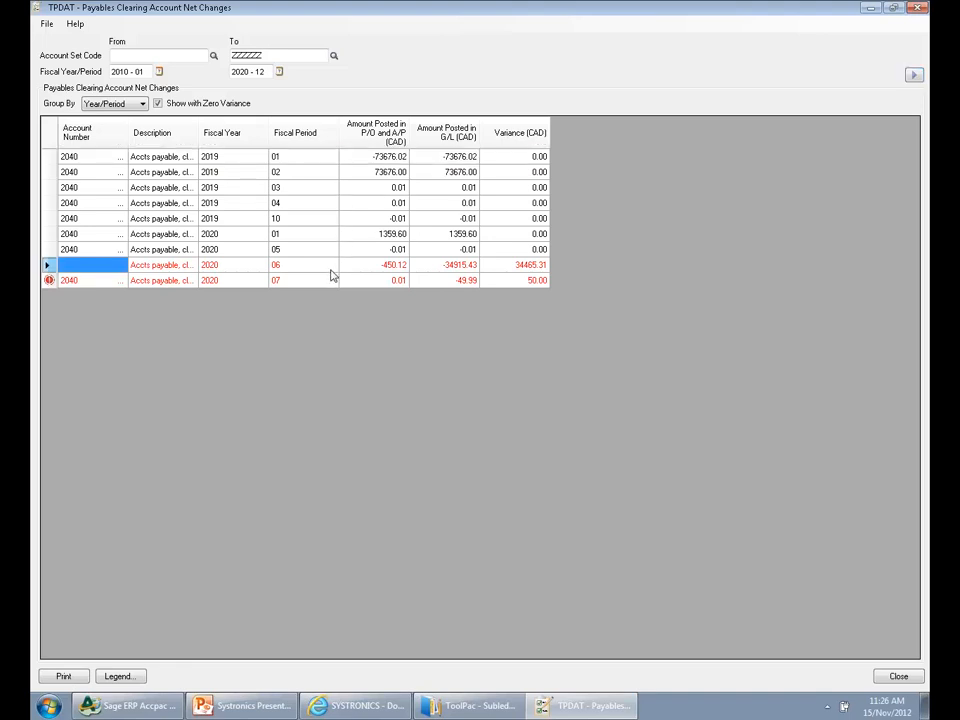
{"action": "left_click", "coordinate": [294, 281]}
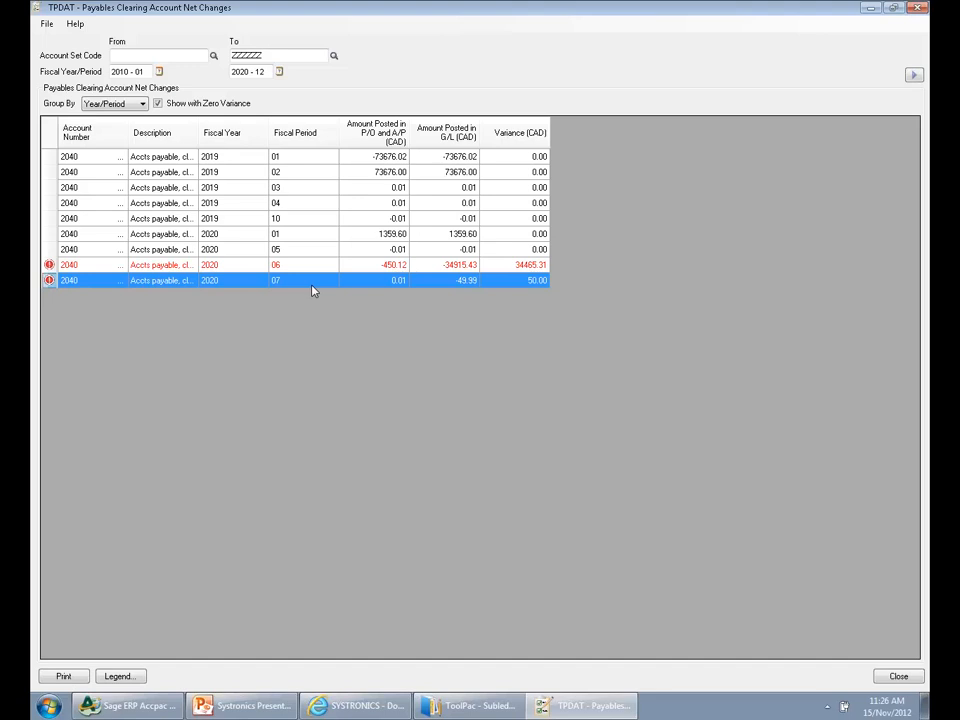
{"action": "left_click", "coordinate": [388, 266]}
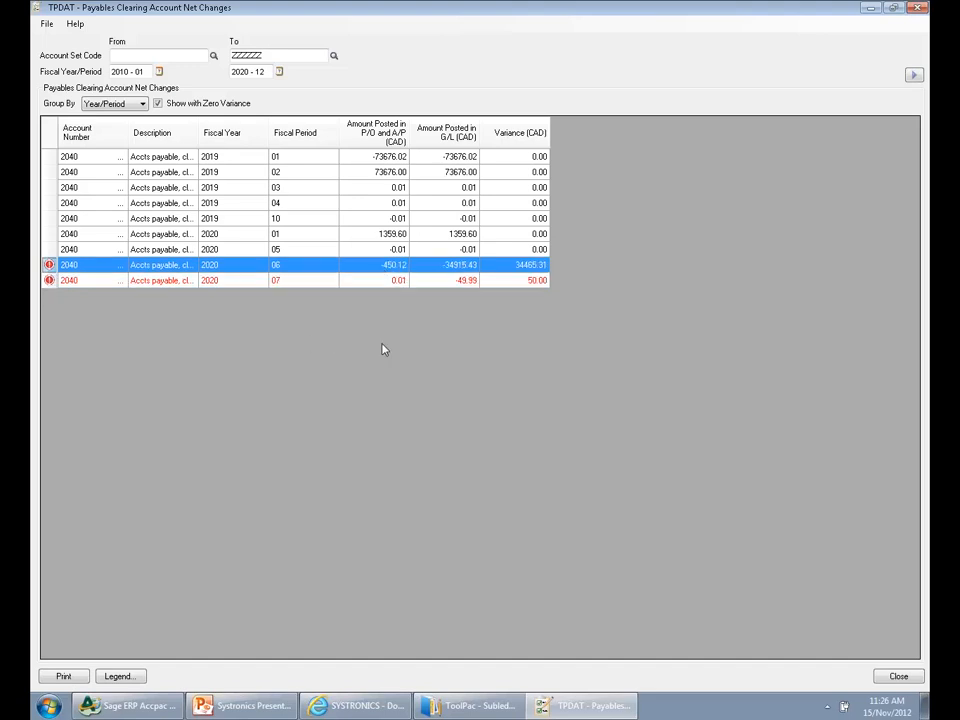
{"action": "left_click", "coordinate": [872, 8]}
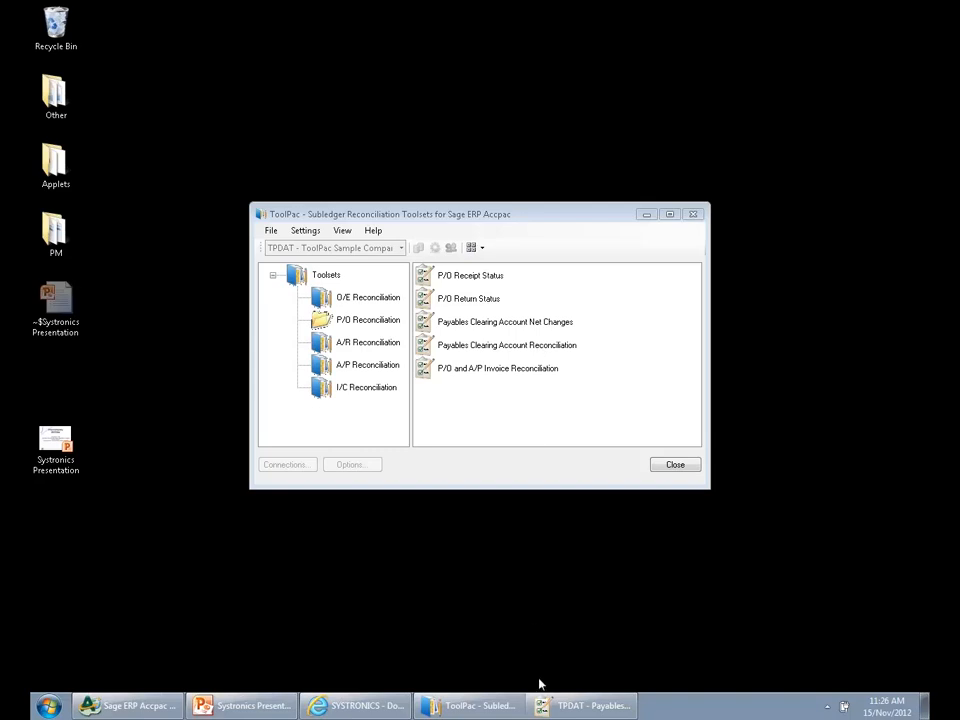
Restore the net changes window, drill down from the period 2020-06 variance, and load a new Payables Clearing Account Reconciliation in a maximized window
{"action": "left_click", "coordinate": [562, 704]}
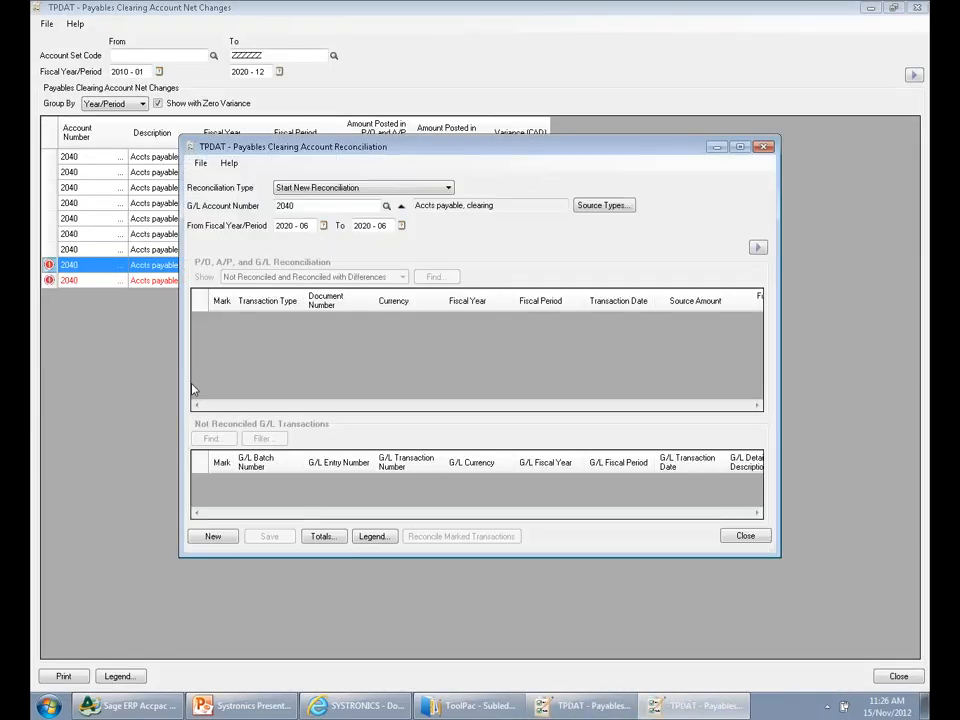
{"action": "left_click", "coordinate": [757, 247]}
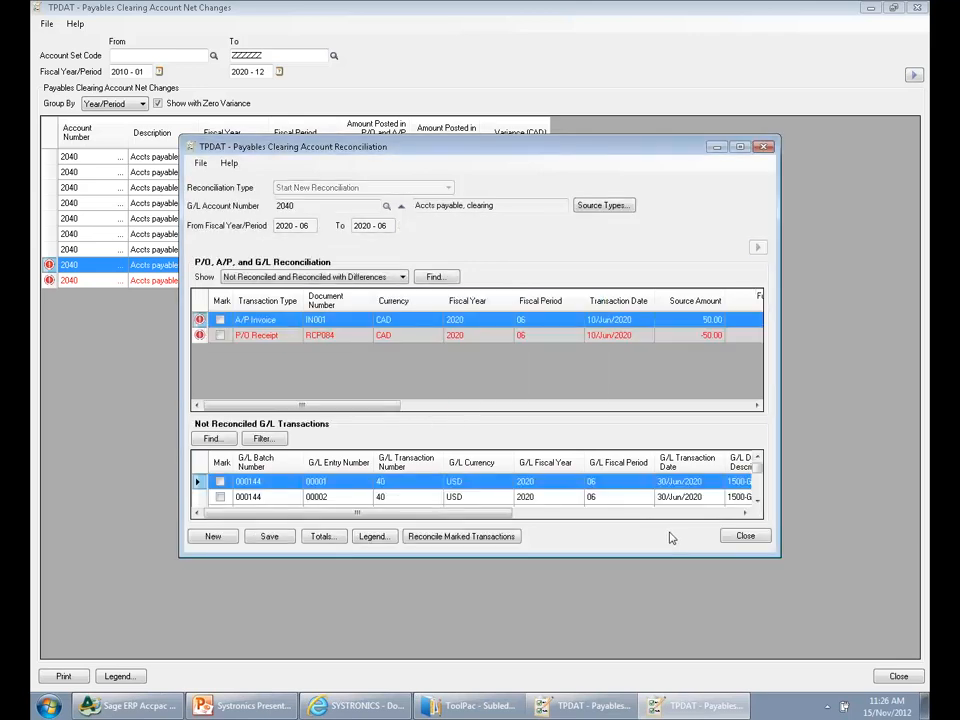
{"action": "left_click", "coordinate": [740, 147]}
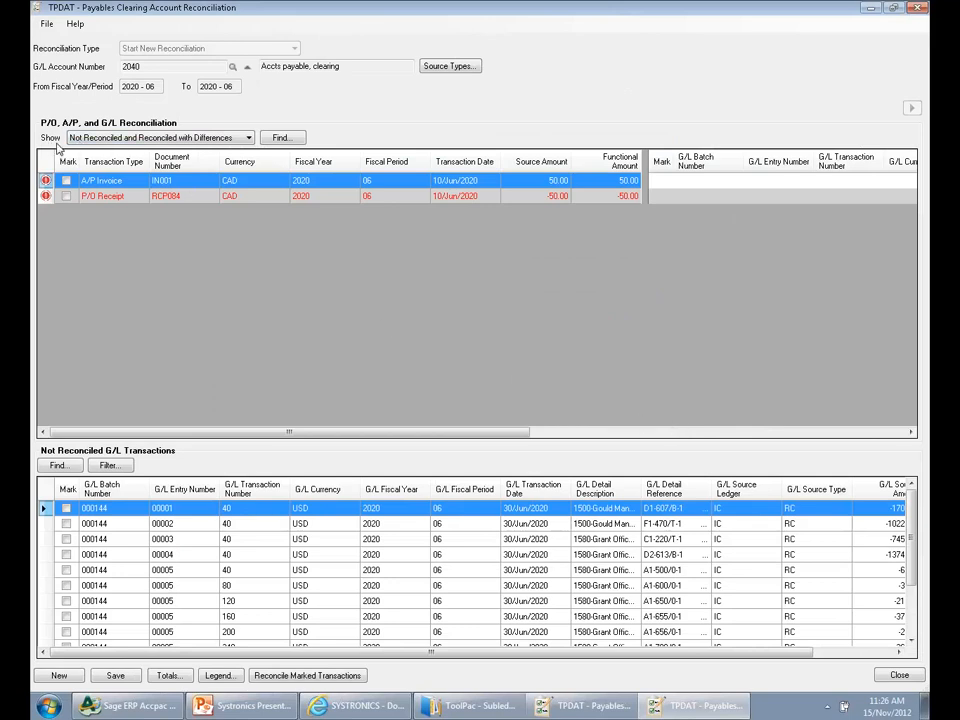
Keep the Not Reconciled and Reconciled with Differences view and examine the source amounts of the unreconciled G/L transactions
{"action": "left_click", "coordinate": [100, 138]}
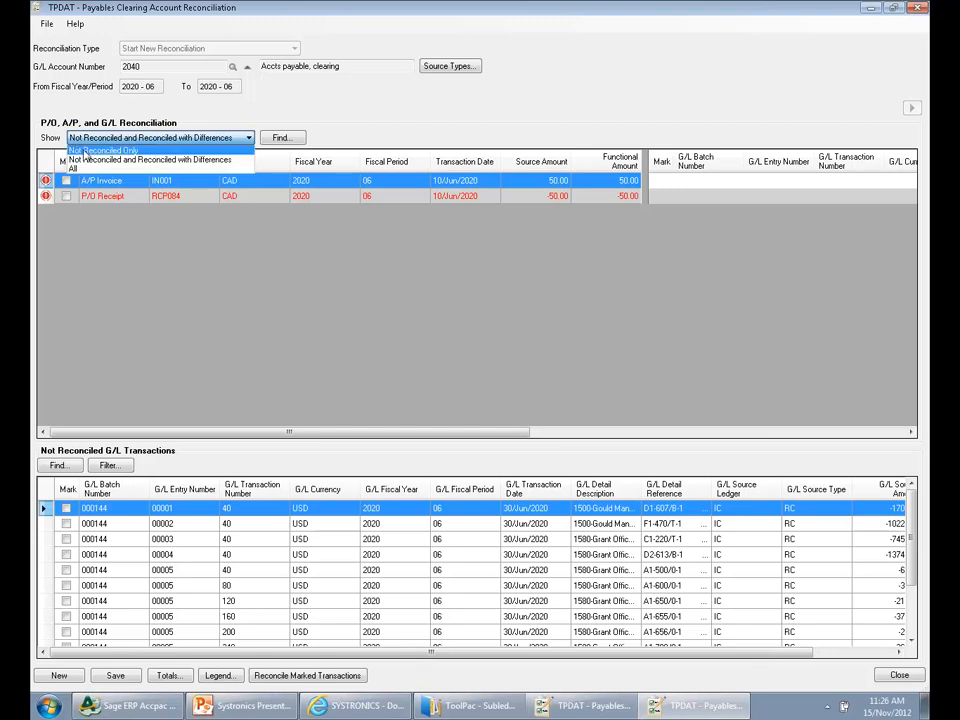
{"action": "left_click", "coordinate": [90, 161]}
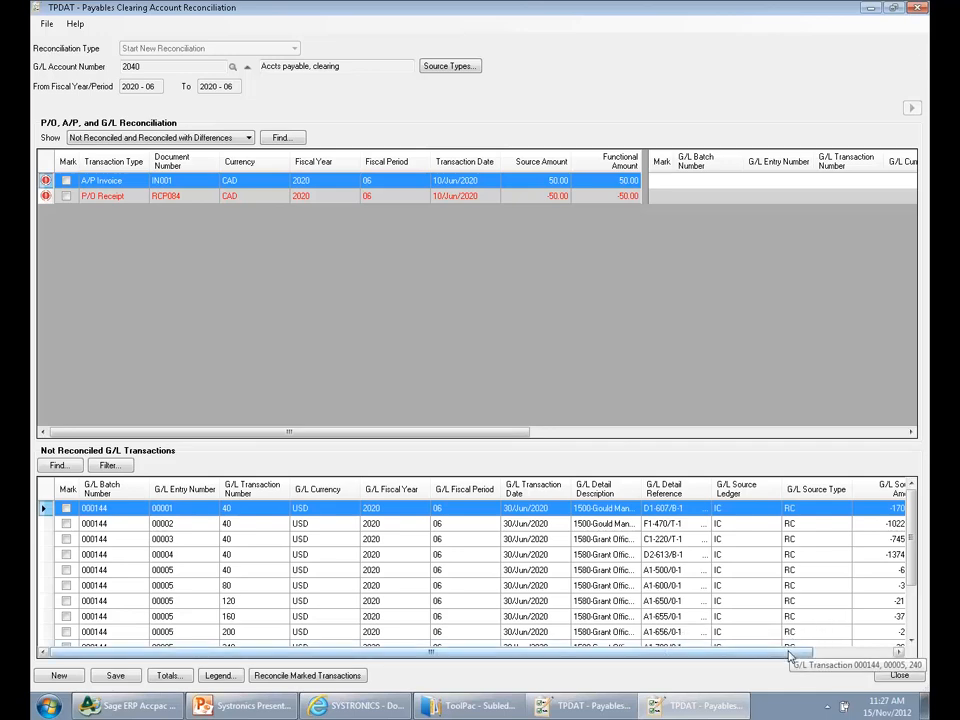
{"action": "left_click_drag", "start_coordinate": [797, 652], "coordinate": [860, 672]}
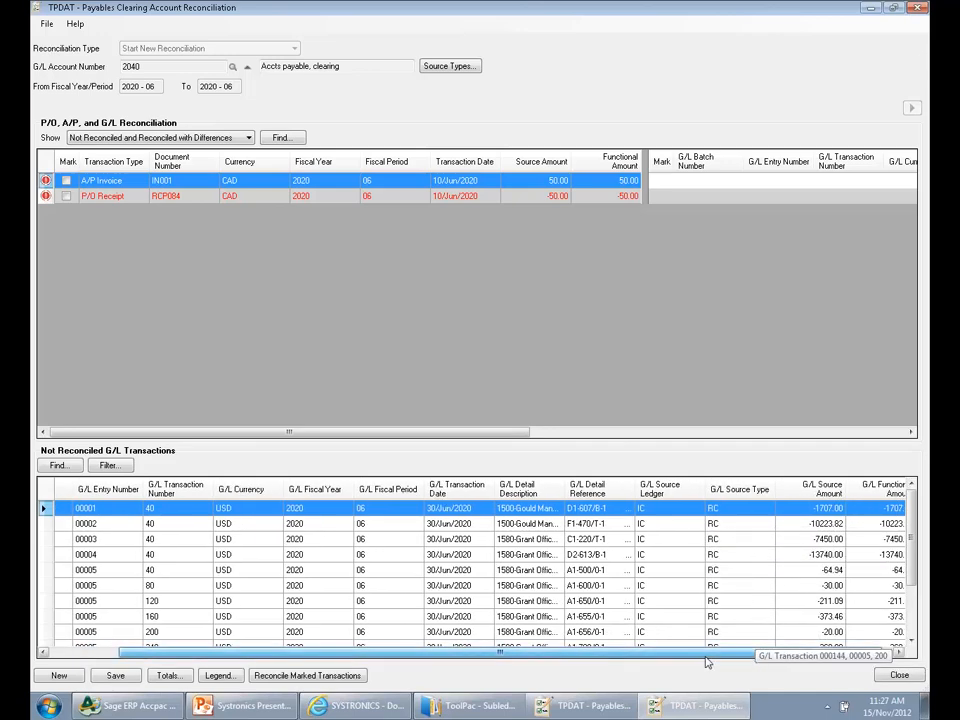
{"action": "left_click_drag", "start_coordinate": [754, 656], "coordinate": [583, 668]}
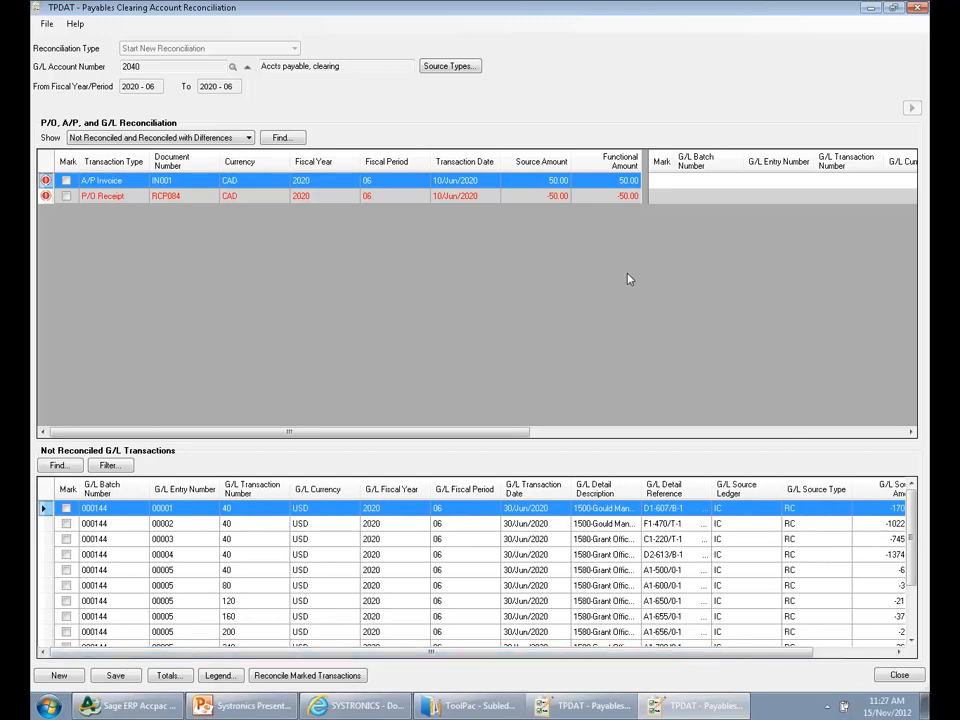
Mark P/O receipt RCP084 and G/L transaction 400 of batch 000144, entry 00005, and reconcile the marked transactions
{"action": "left_click", "coordinate": [551, 196]}
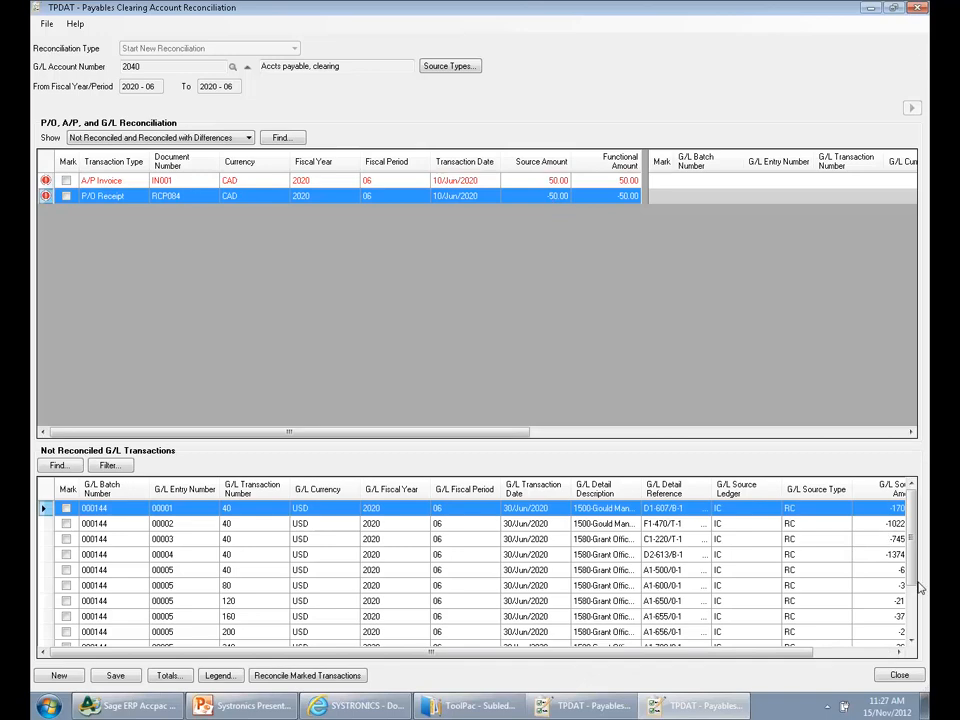
{"action": "scroll", "coordinate": [915, 585], "scroll_direction": "down", "scroll_amount": 2}
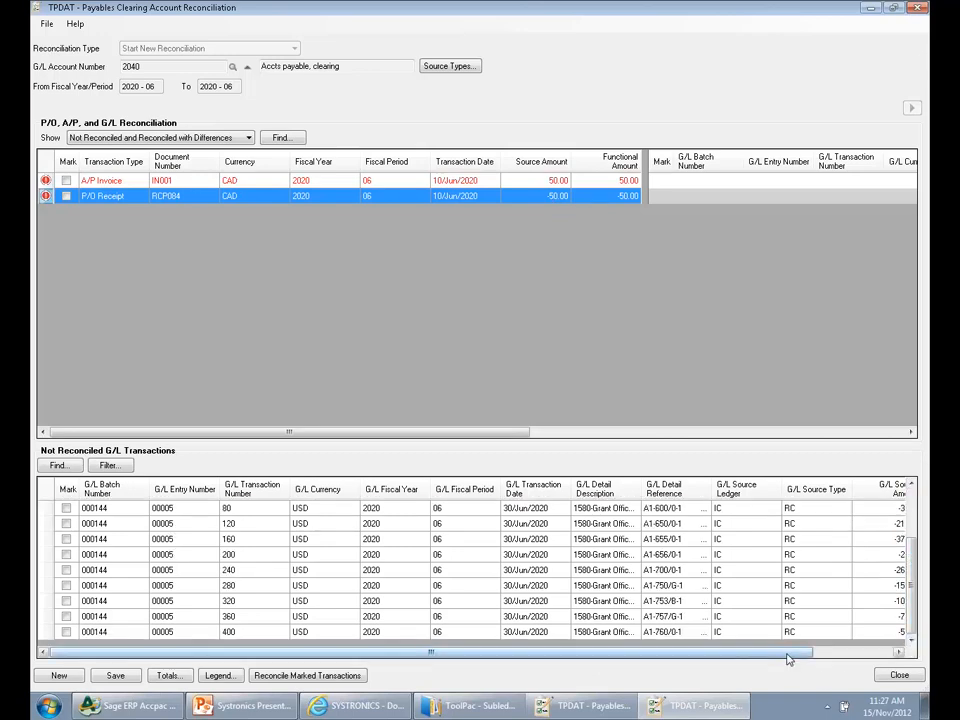
{"action": "left_click_drag", "start_coordinate": [787, 659], "coordinate": [814, 656]}
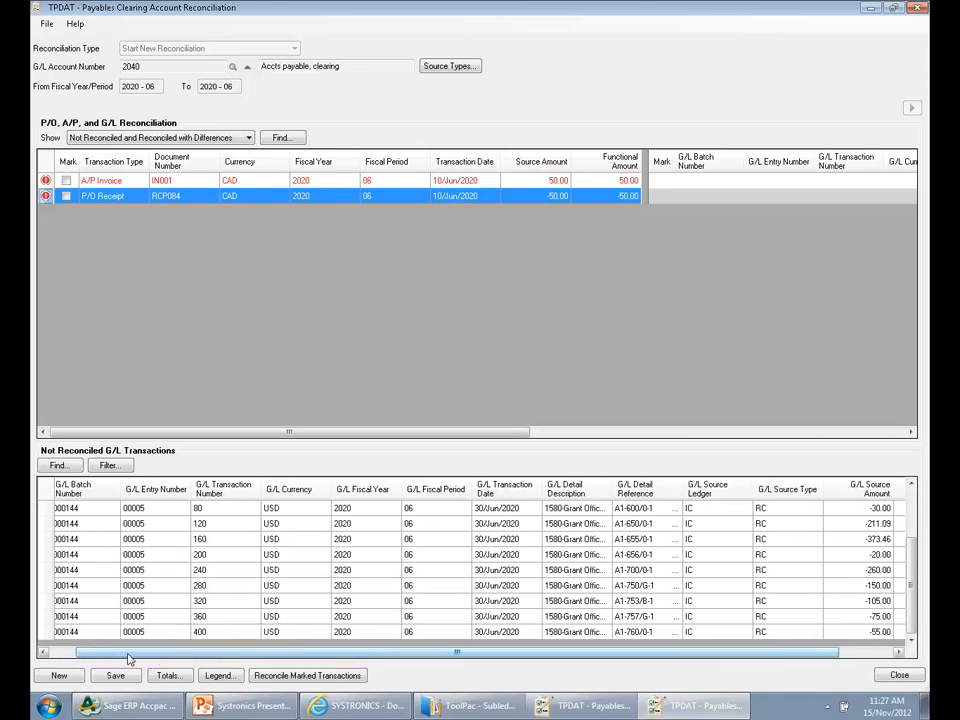
{"action": "left_click_drag", "start_coordinate": [155, 659], "coordinate": [115, 606]}
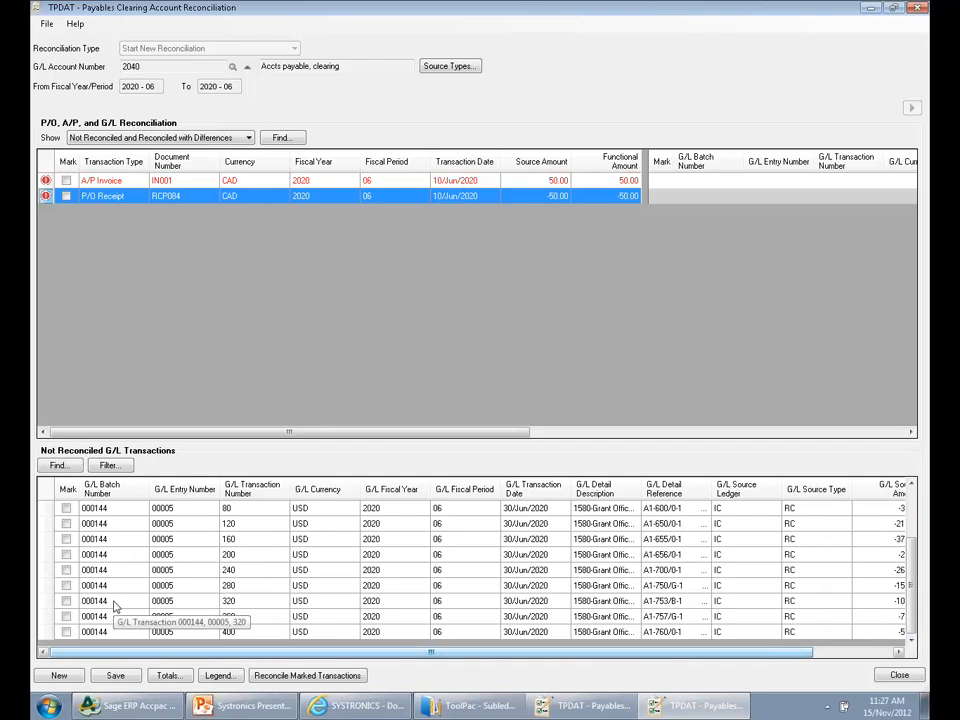
{"action": "left_click", "coordinate": [66, 632]}
{"action": "left_click", "coordinate": [66, 196]}
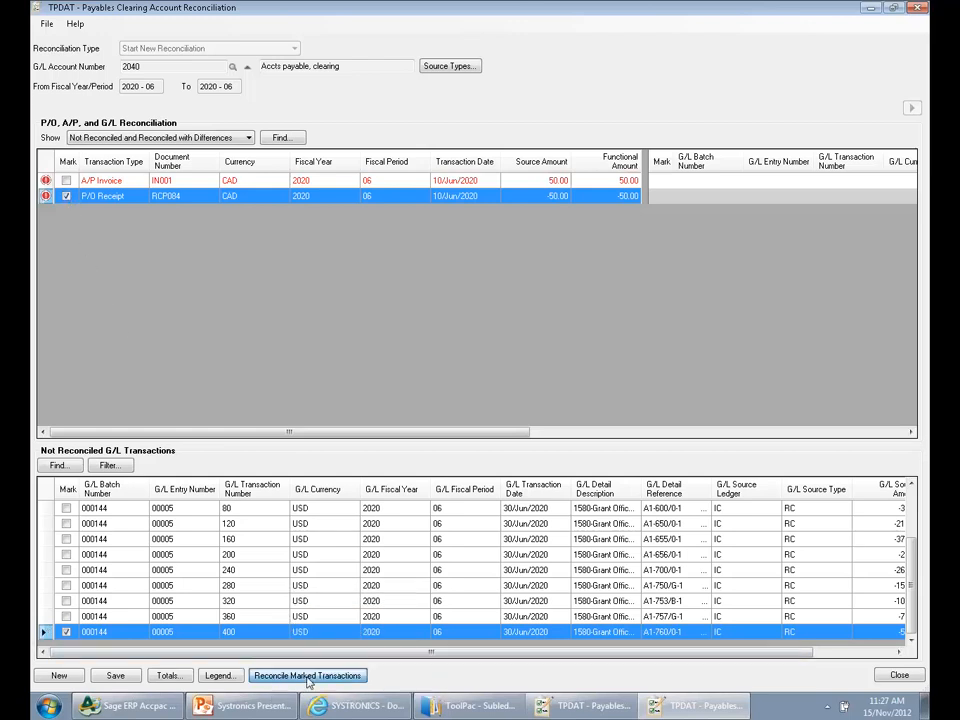
{"action": "left_click", "coordinate": [307, 677]}
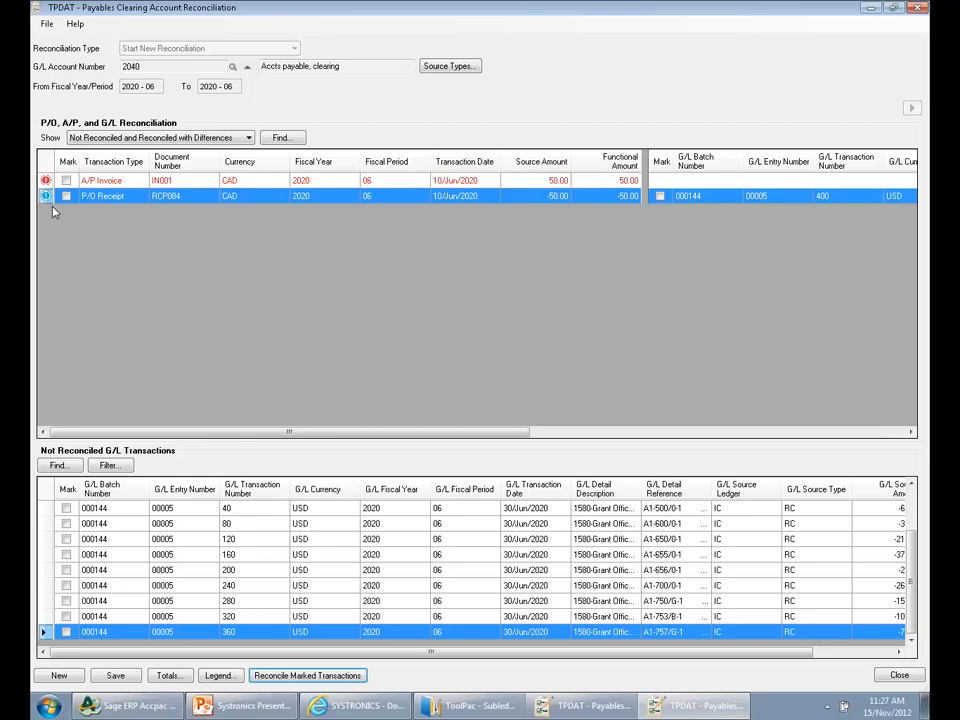
Review the G/L details matched to receipt RCP084, and close the reconciliation without saving along with the net changes window
{"action": "mouse_move", "coordinate": [487, 436]}
{"action": "left_mouse_down"}
{"action": "mouse_move", "coordinate": [844, 448]}
{"action": "mouse_move", "coordinate": [491, 443]}
{"action": "left_mouse_up"}
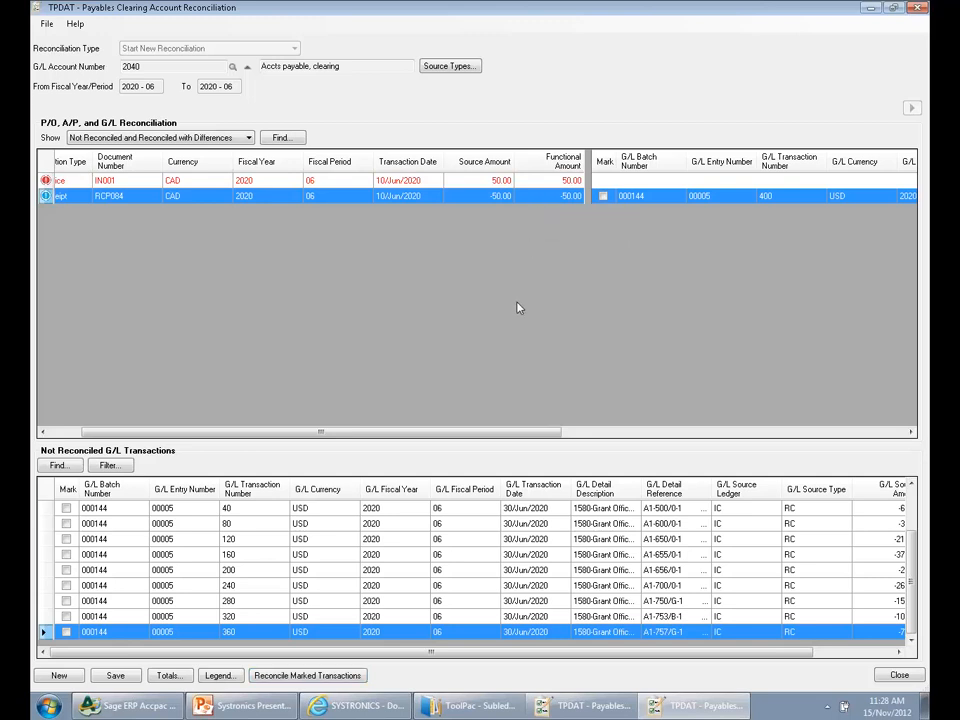
{"action": "left_click_drag", "start_coordinate": [500, 430], "coordinate": [358, 448]}
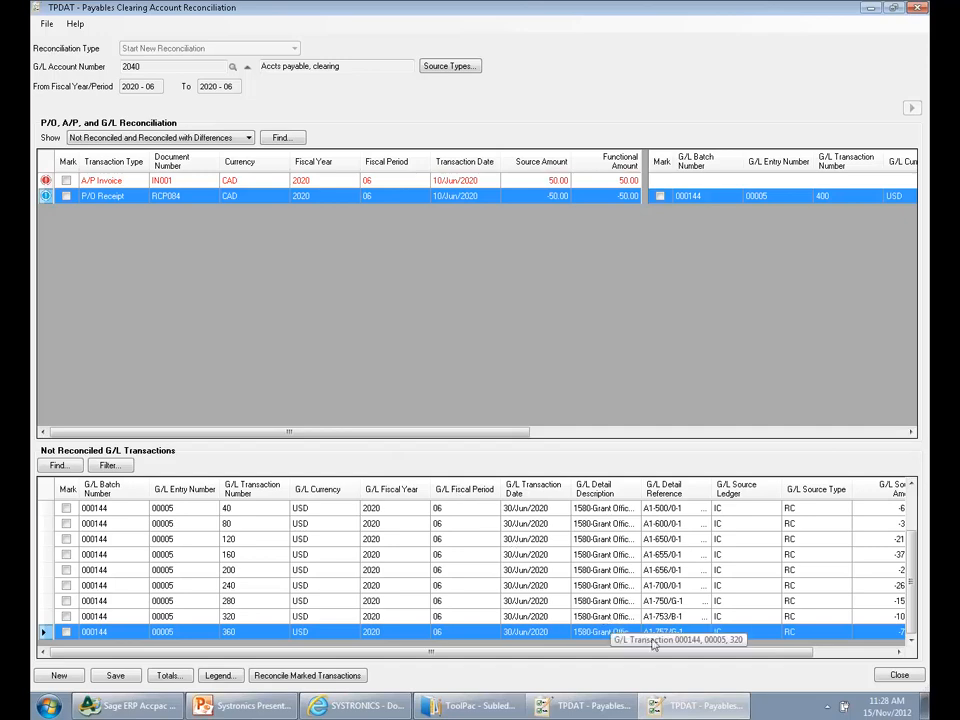
{"action": "left_click", "coordinate": [900, 676]}
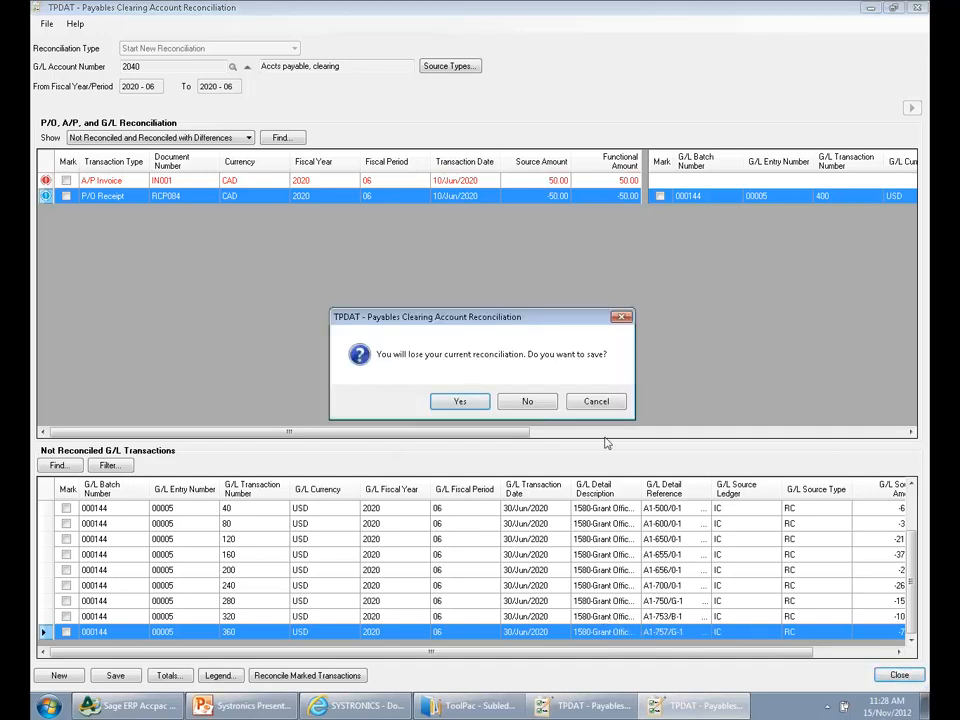
{"action": "left_click", "coordinate": [540, 404]}
{"action": "left_click", "coordinate": [920, 8]}
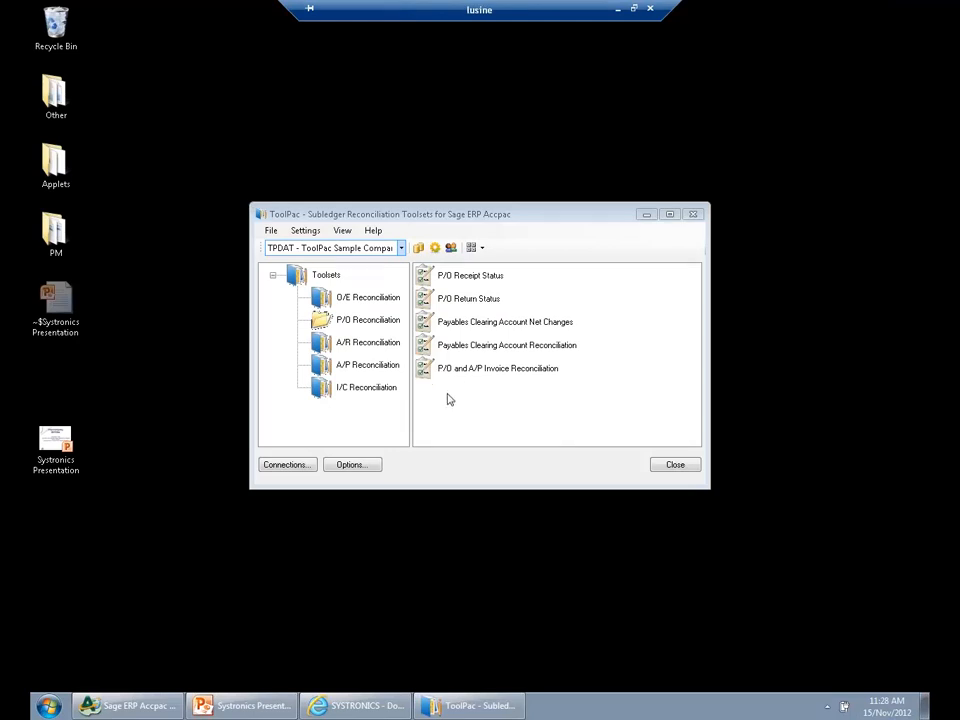
Load a new P/O and A/P Invoice Reconciliation for periods 2010-01 to 2020-12 in a maximized window, and close it without saving
{"action": "left_click", "coordinate": [476, 369]}
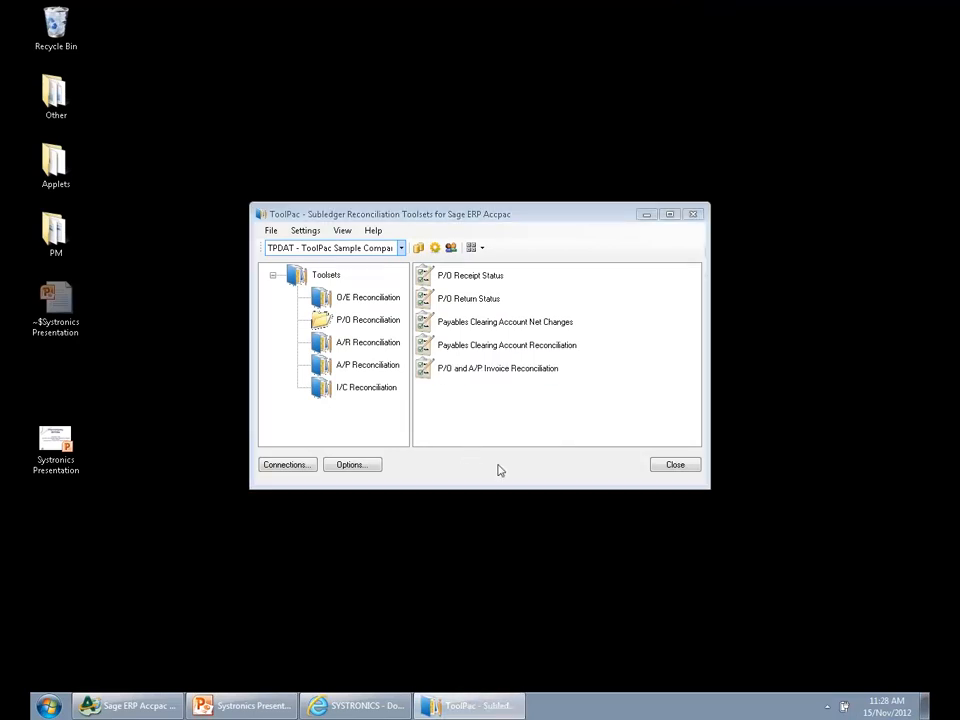
{"action": "left_click", "coordinate": [740, 147]}
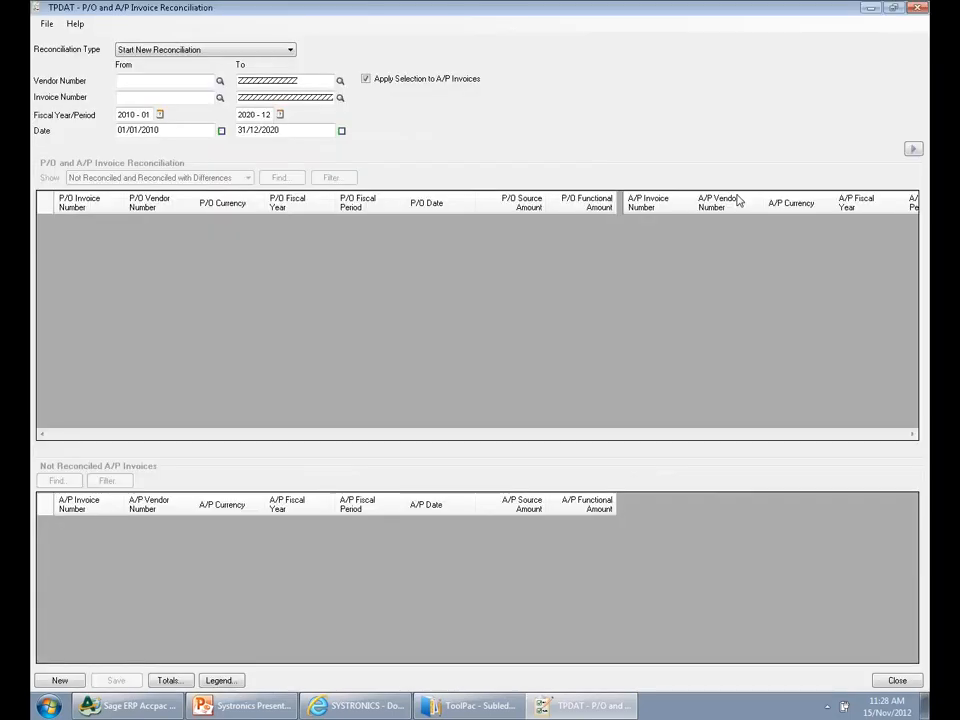
{"action": "left_click", "coordinate": [912, 149]}
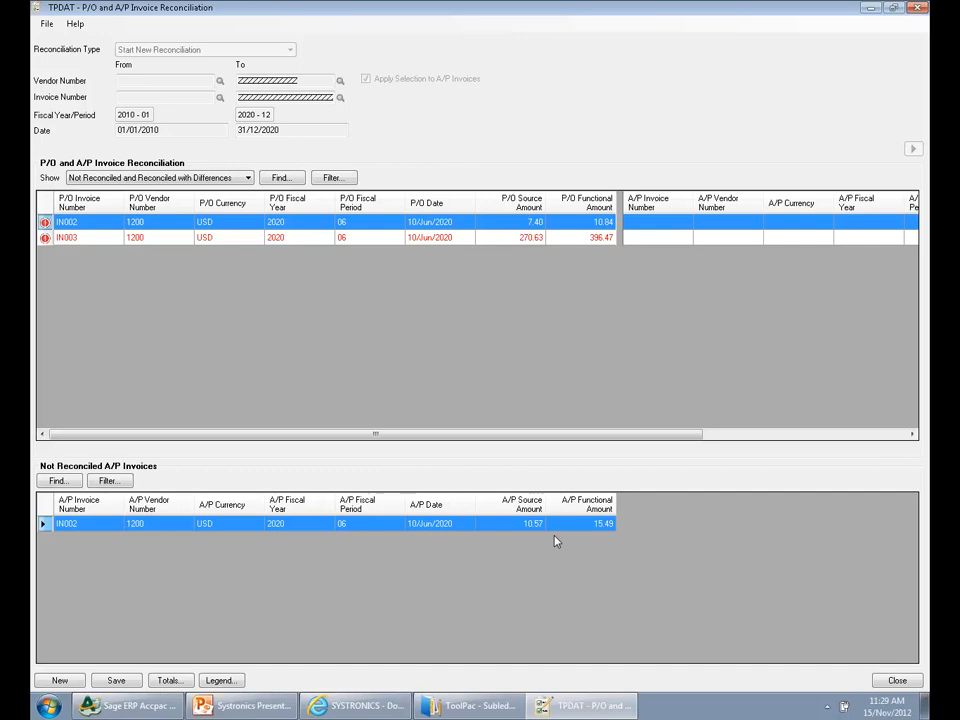
{"action": "left_click", "coordinate": [918, 7]}
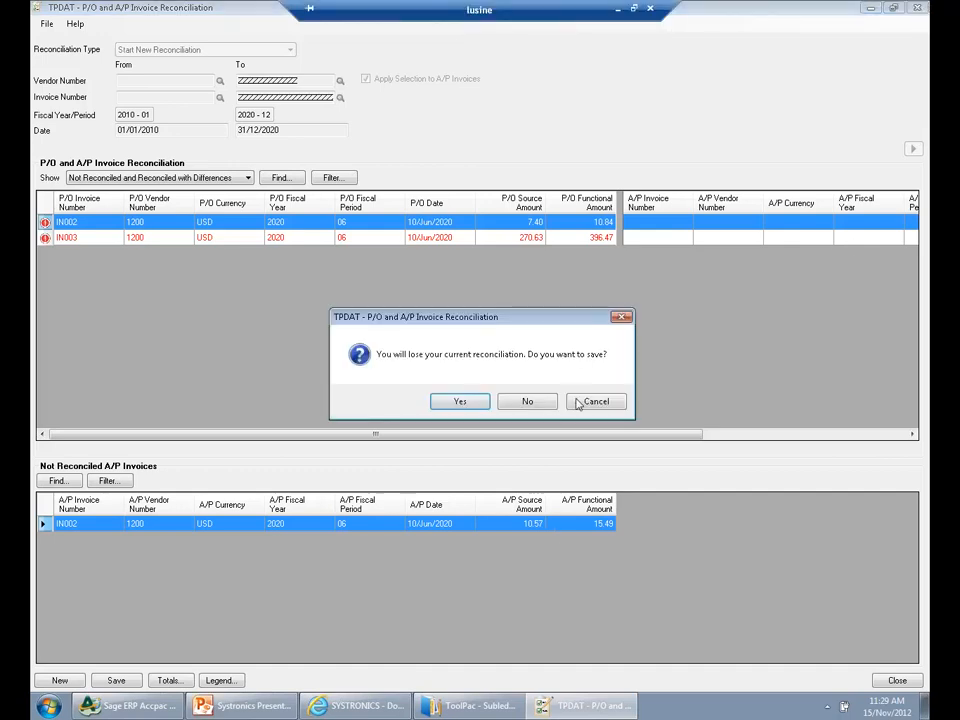
{"action": "left_click", "coordinate": [528, 403]}
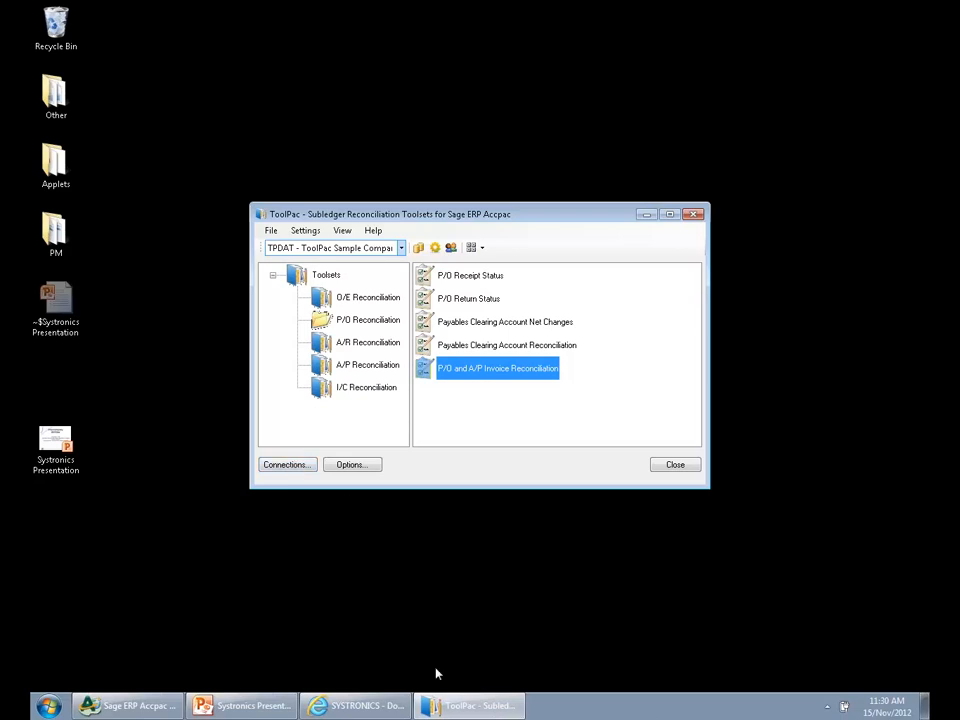
Switch to the Systronics presentation in PowerPoint and run the slide show forward to the CashWorks slide
{"action": "left_click", "coordinate": [240, 705]}
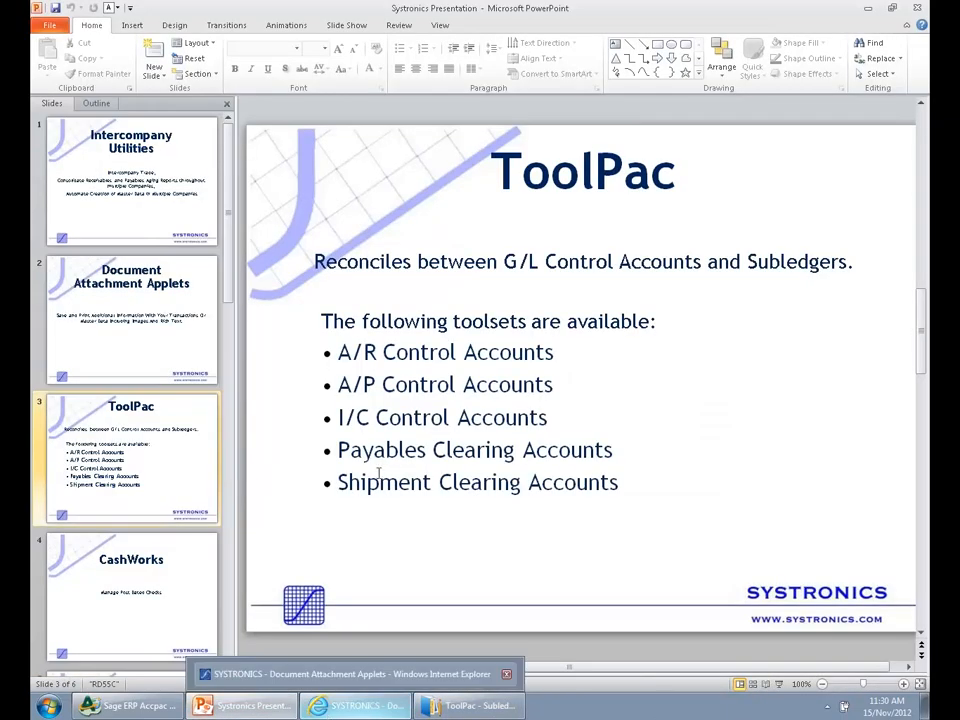
{"action": "key", "text": "F5"}
{"action": "key", "text": "Right"}
{"action": "key", "text": "Right"}
{"action": "key", "text": "Right"}
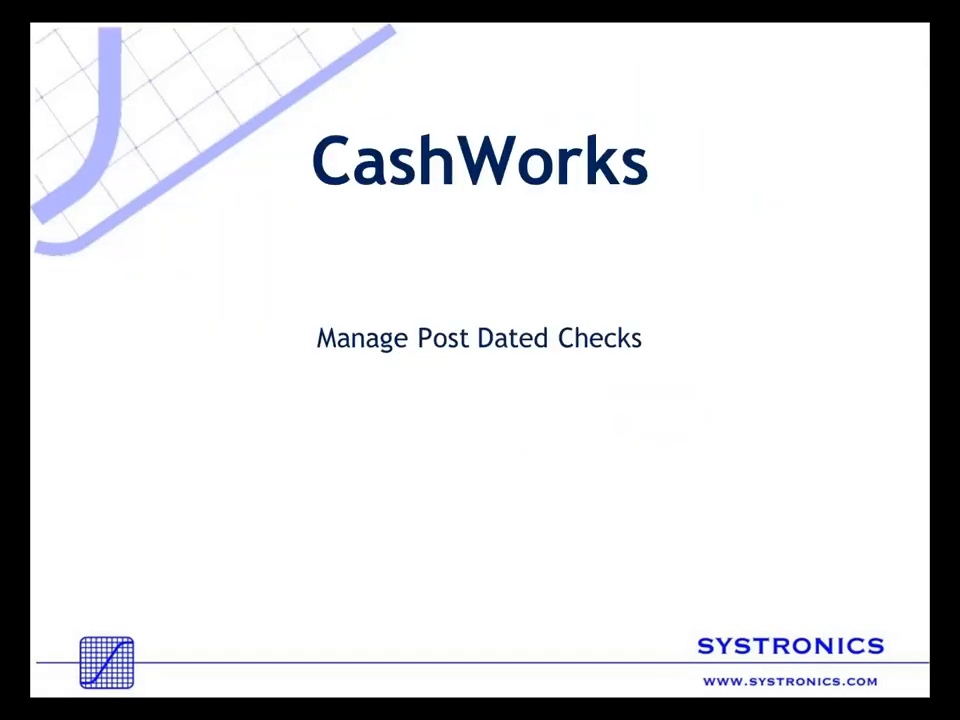
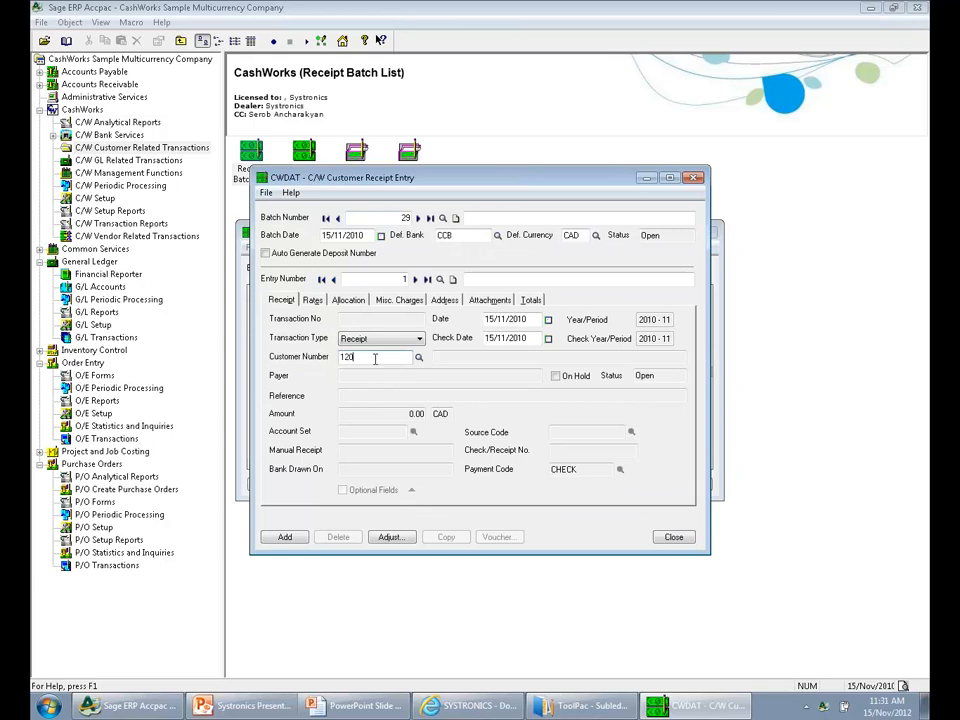
Enter the customer number on entry 1 of batch 29, with an amount of 30.00 and USD as the bank currency
{"action": "key", "text": "Tab"}
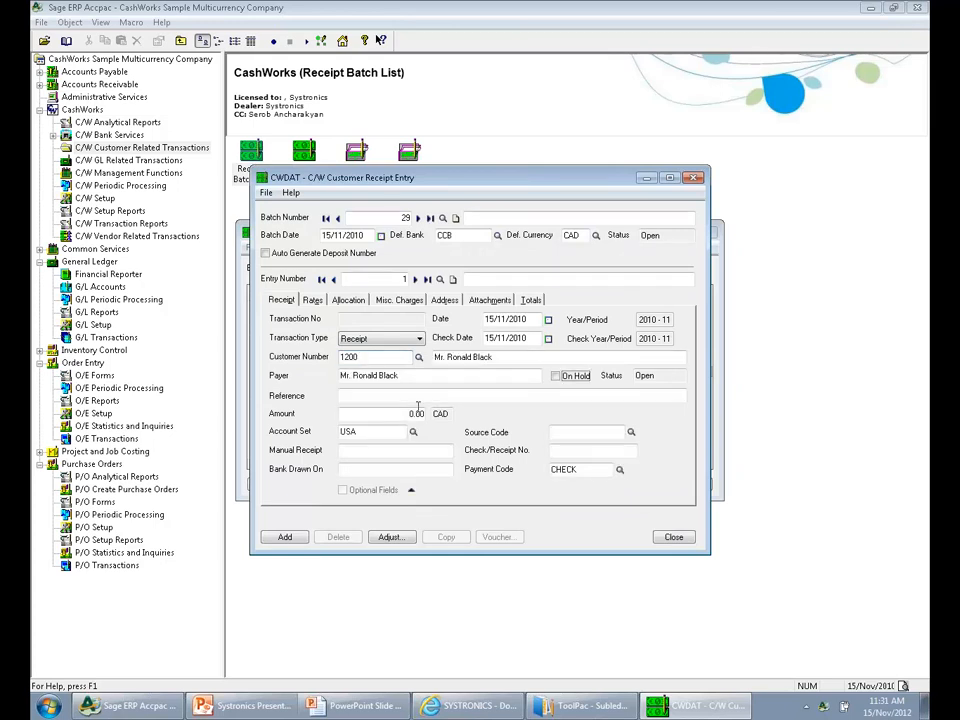
{"action": "left_click_drag", "start_coordinate": [408, 414], "coordinate": [463, 424]}
{"action": "type", "text": "300"}
{"action": "key", "text": "Tab"}
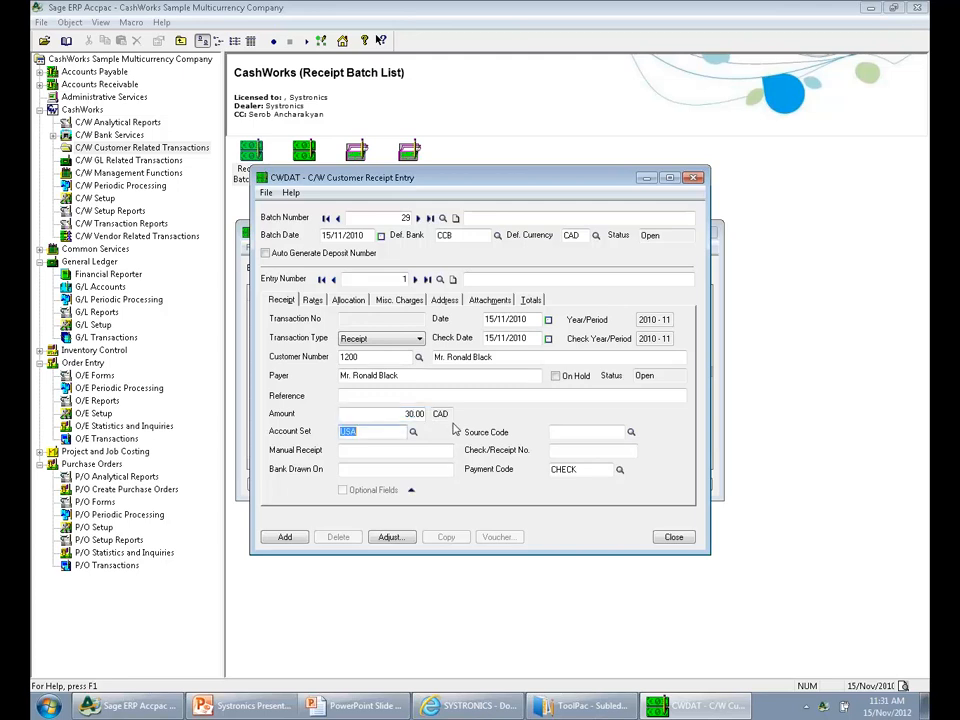
{"action": "left_click", "coordinate": [313, 300]}
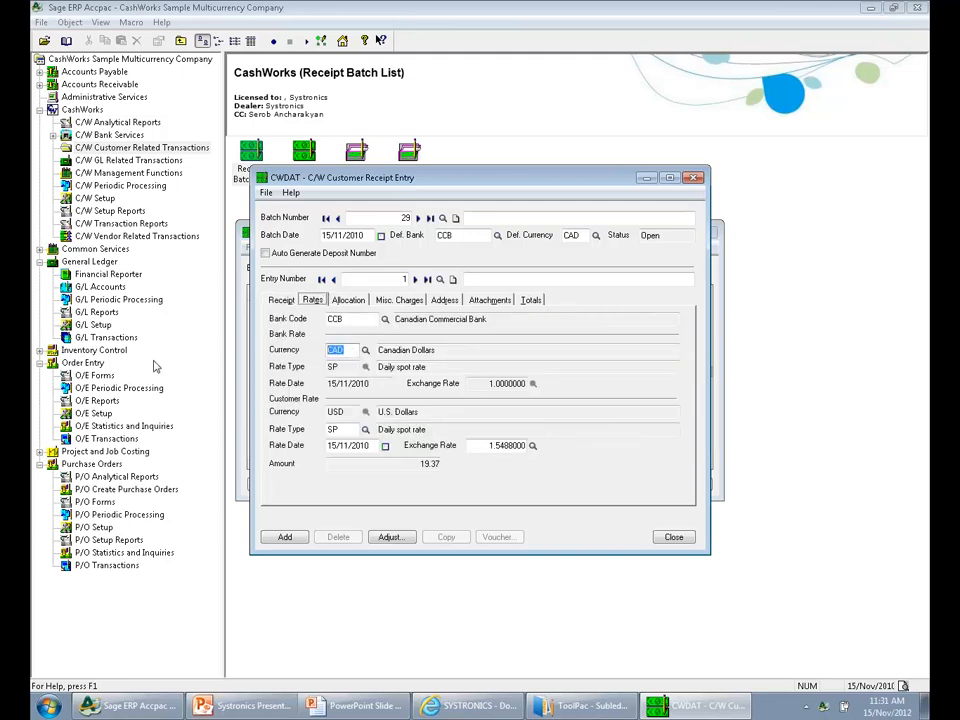
{"action": "type", "text": "USD"}
{"action": "key", "text": "Tab"}
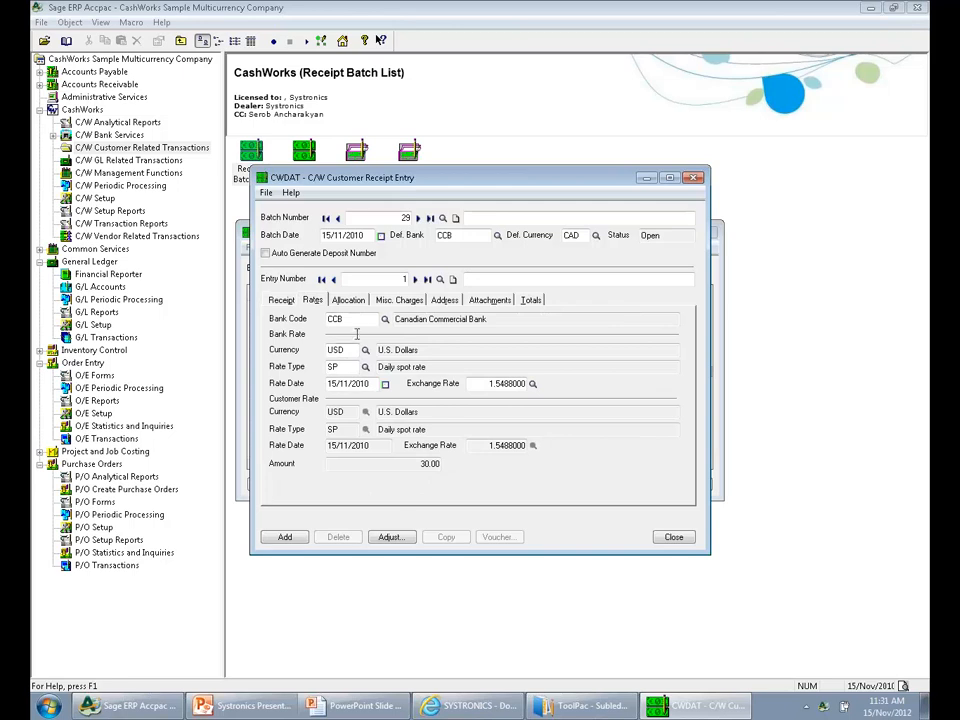
Allocate the receipt to invoice IN000000002 by setting its Apply status to Yes
{"action": "left_click", "coordinate": [348, 300]}
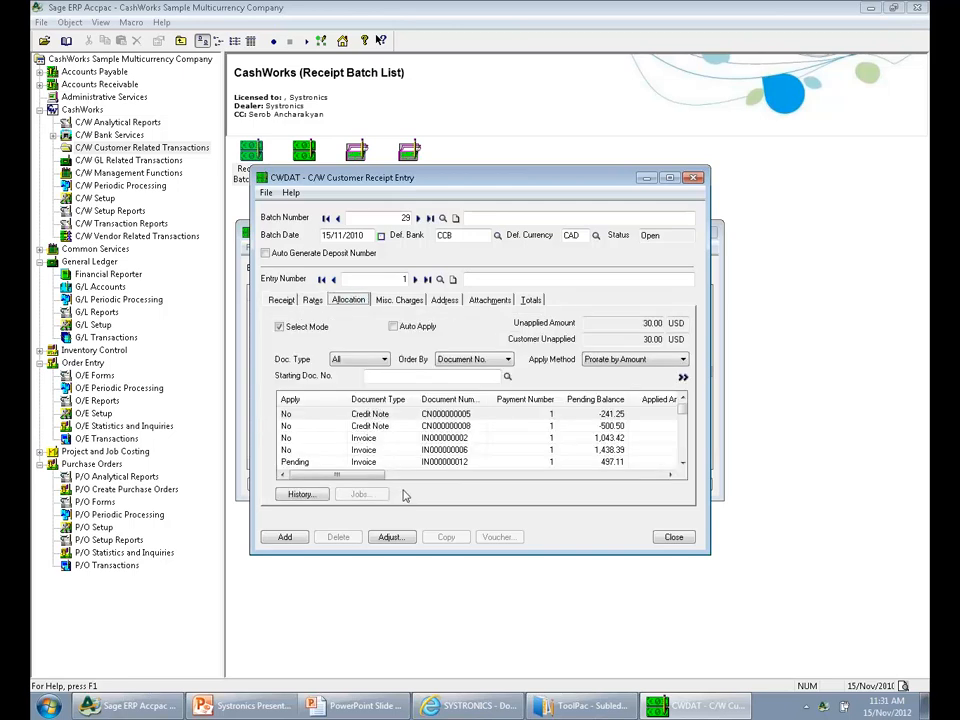
{"action": "left_click", "coordinate": [429, 438]}
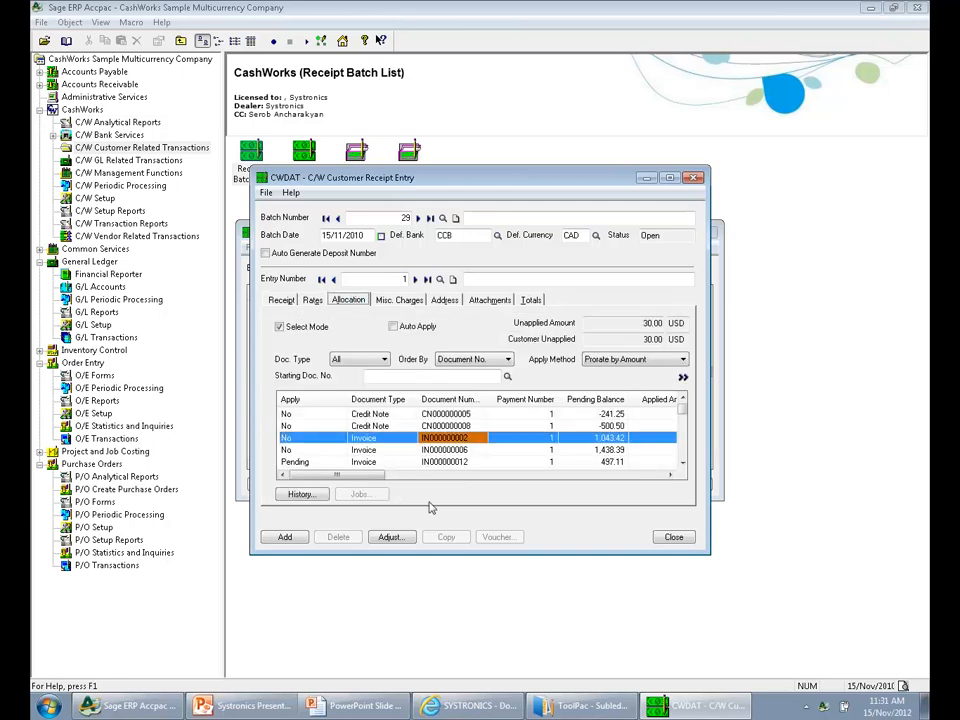
{"action": "left_click", "coordinate": [291, 441]}
{"action": "double_click", "coordinate": [291, 441]}
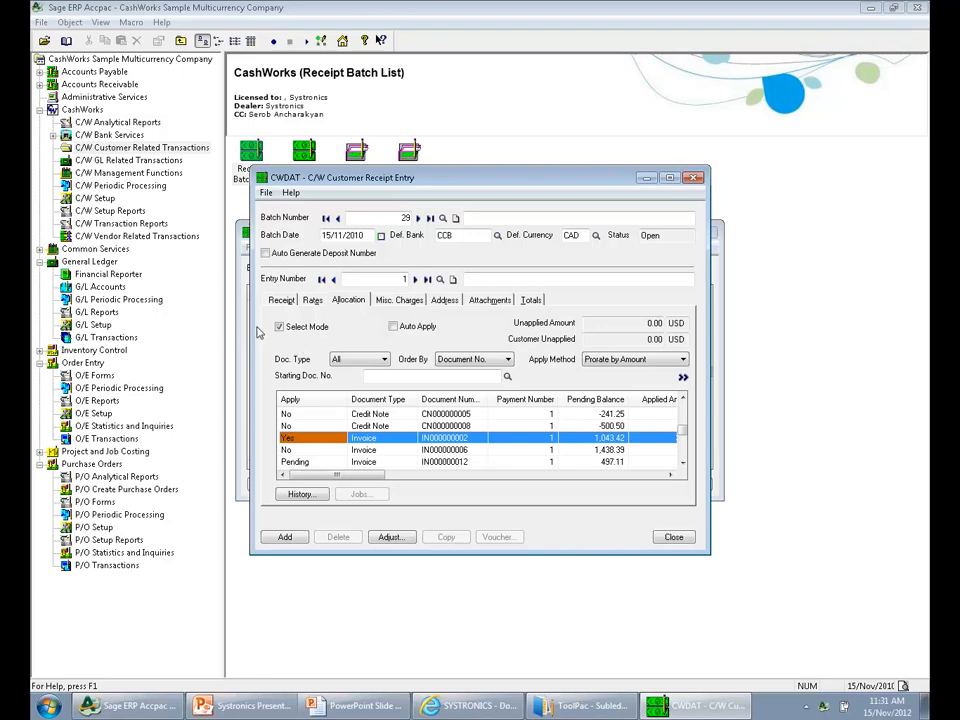
Post-date the receipt's check to 31/12/2010, add the entry to the batch and close the receipt entry window
{"action": "left_click", "coordinate": [285, 302]}
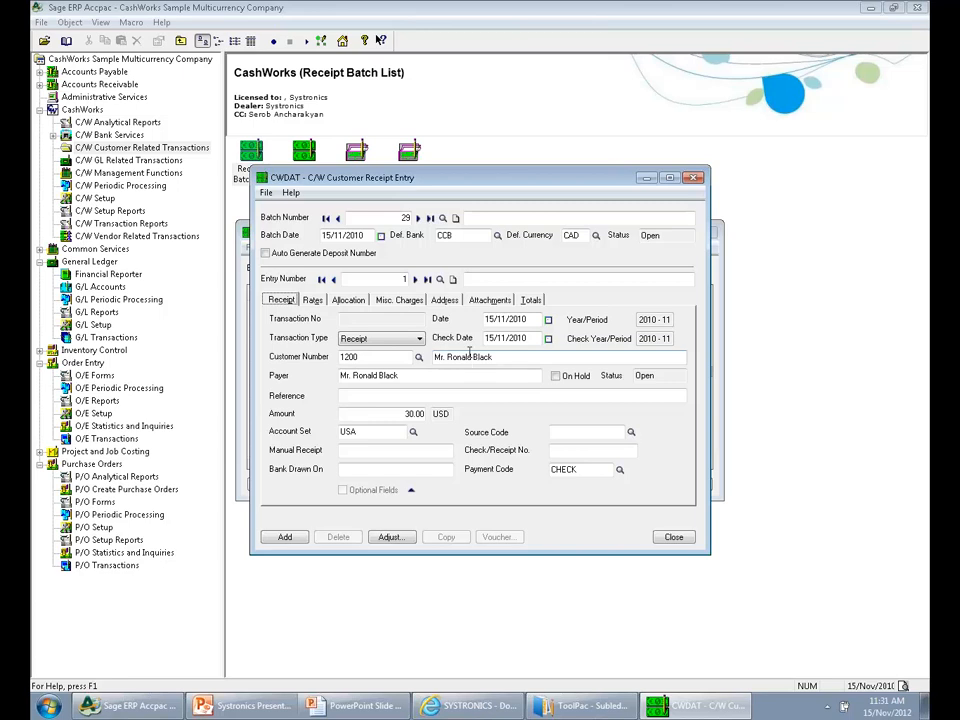
{"action": "left_click", "coordinate": [507, 337]}
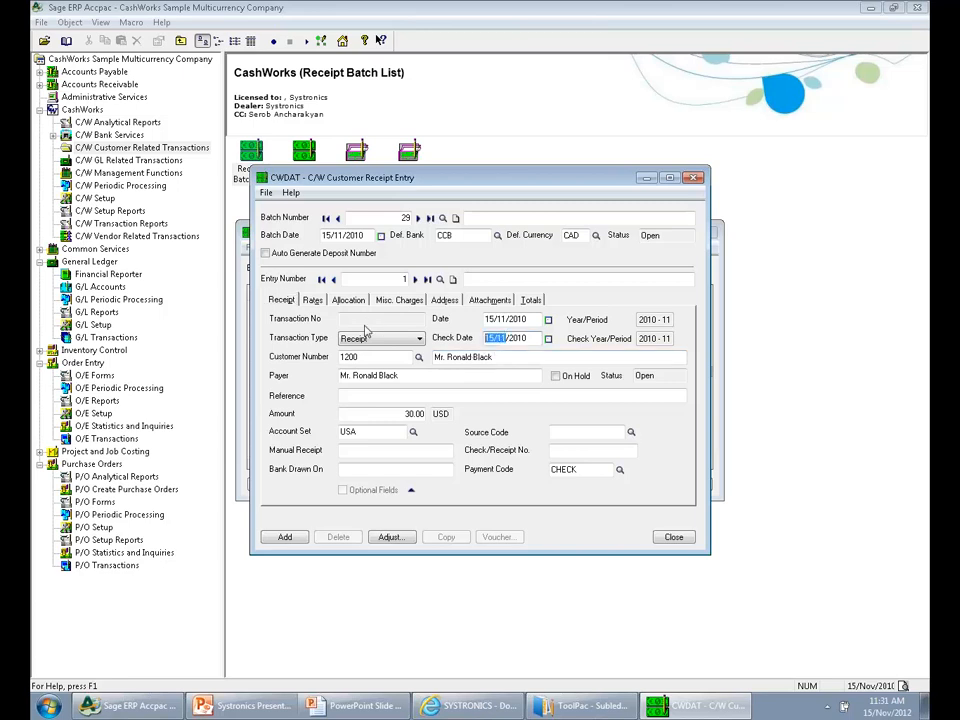
{"action": "type", "text": "31/12"}
{"action": "left_click", "coordinate": [462, 397]}
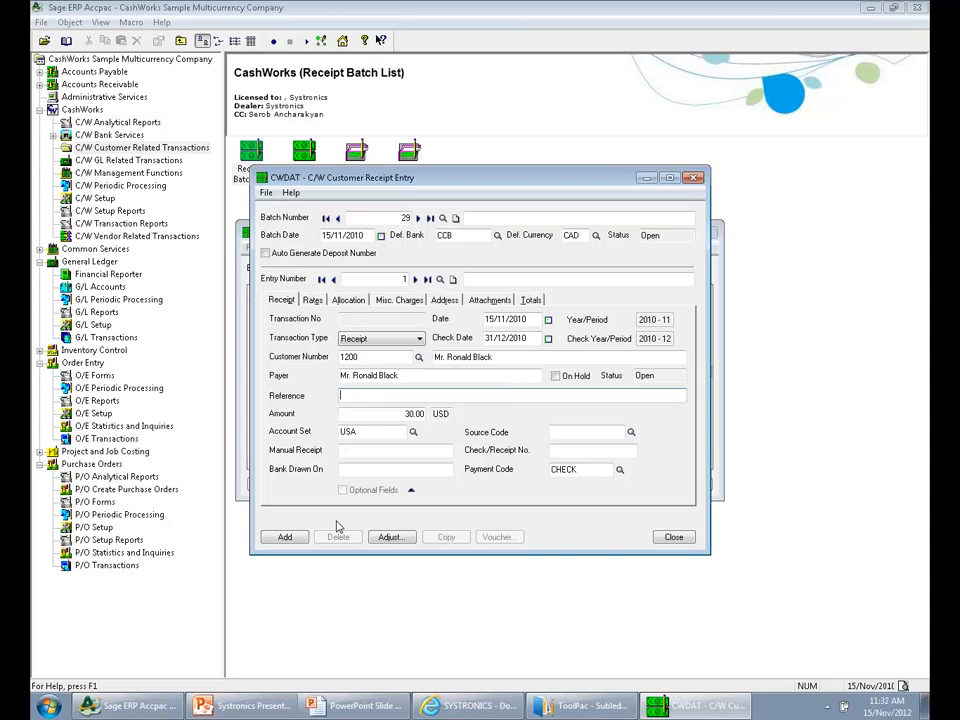
{"action": "left_click", "coordinate": [282, 537]}
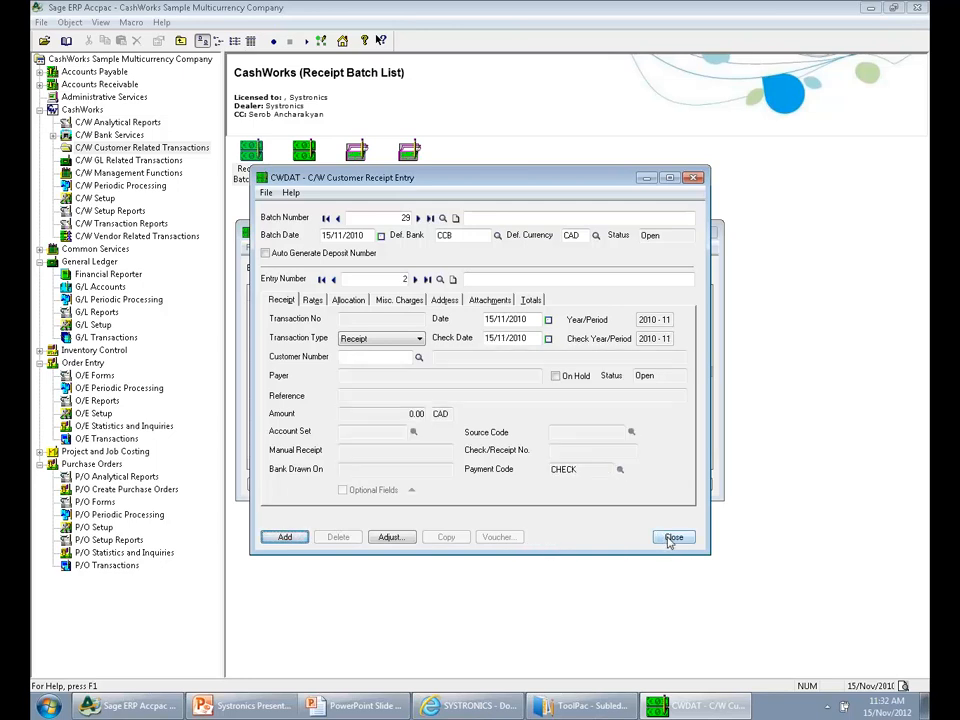
{"action": "left_click", "coordinate": [673, 537]}
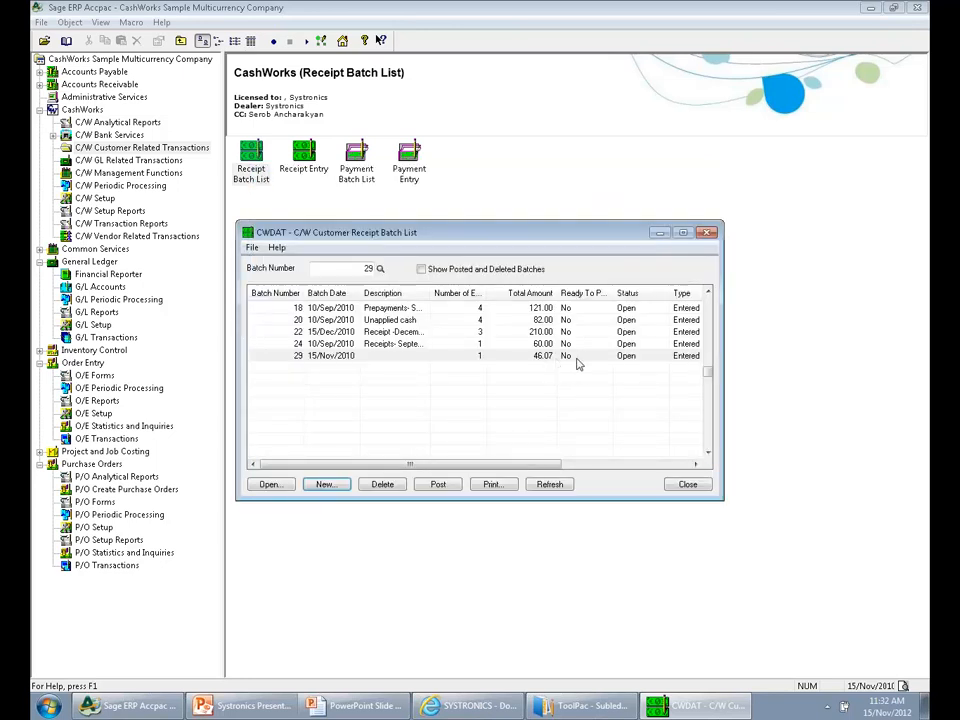
Mark customer receipt batch 29 as ready to post, post it and close the batch list
{"action": "double_click", "coordinate": [575, 358]}
{"action": "left_click", "coordinate": [440, 485]}
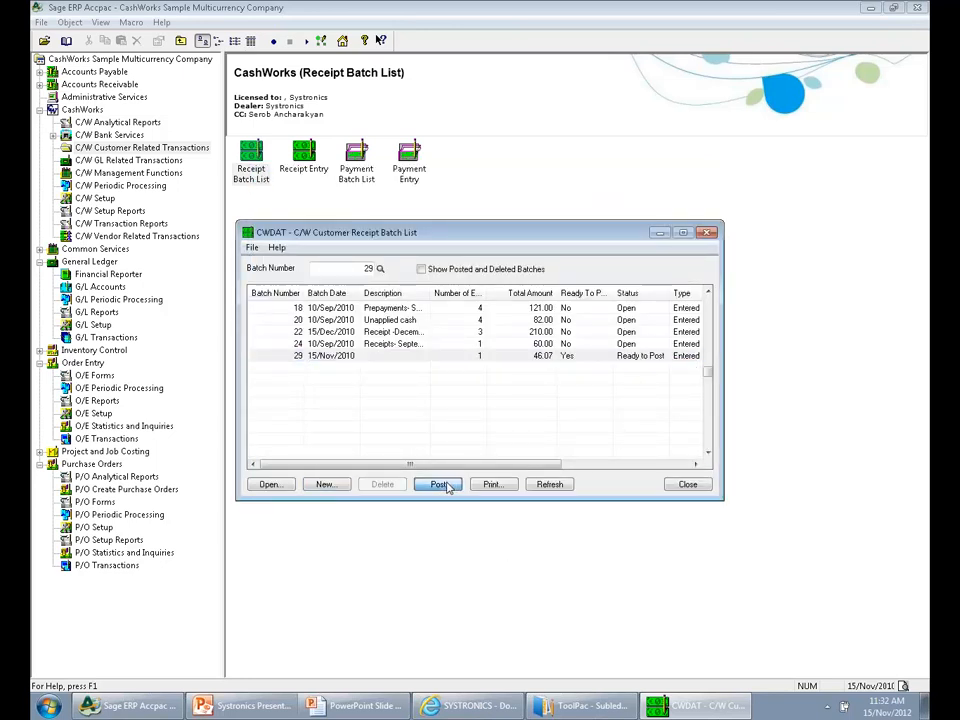
{"action": "left_click", "coordinate": [517, 380]}
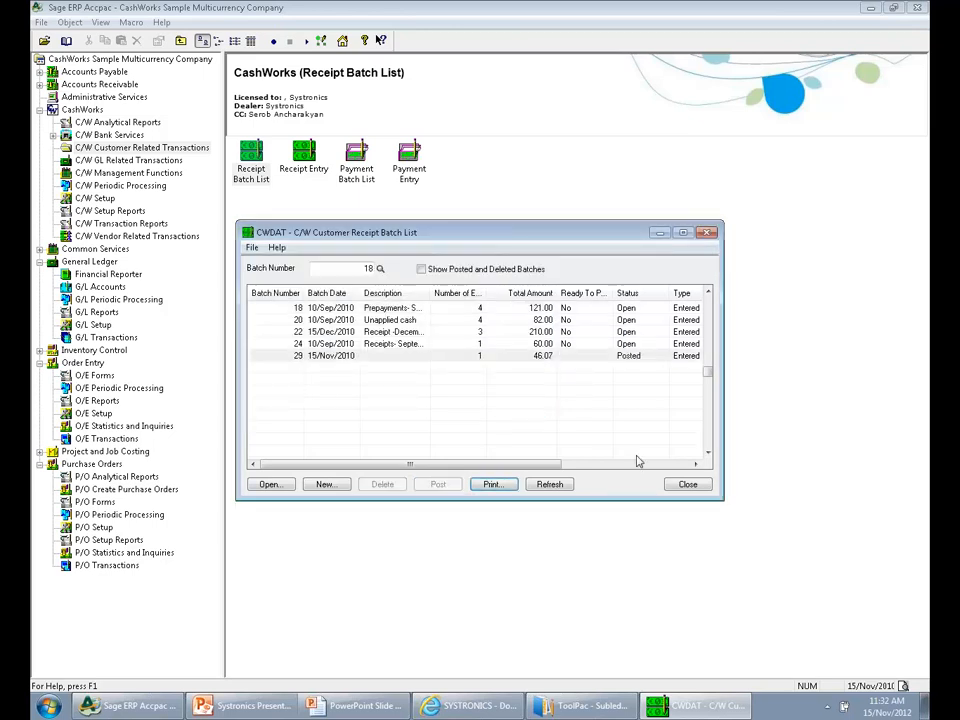
{"action": "left_click", "coordinate": [689, 491]}
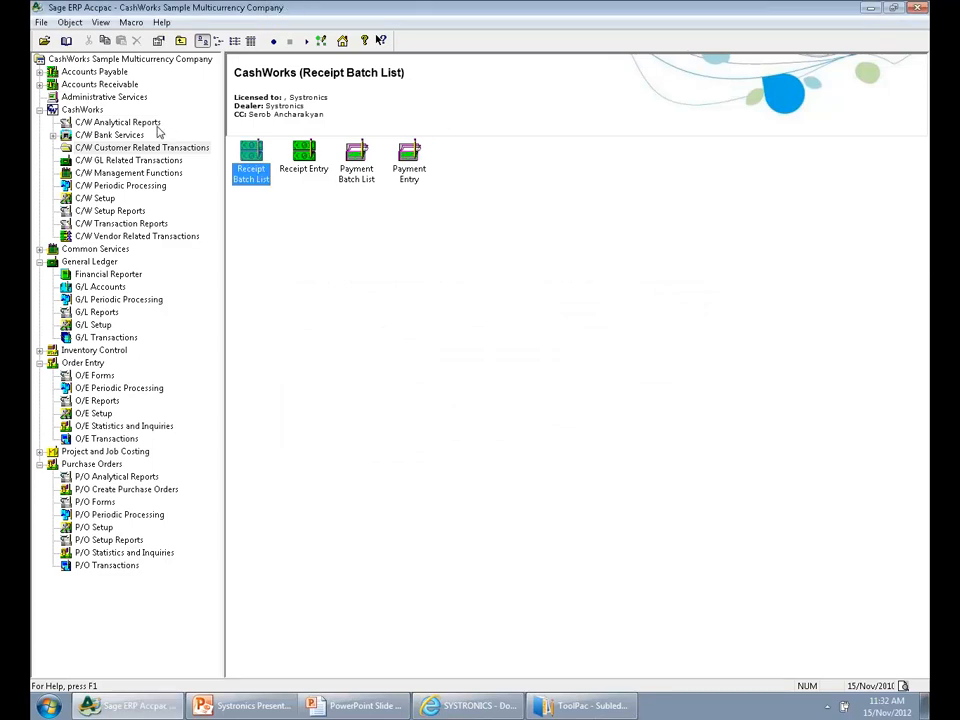
Preview the C/W Customer Transactions report without unrealized transactions or applied details, review the customer's balance and close the preview
{"action": "left_click", "coordinate": [152, 125]}
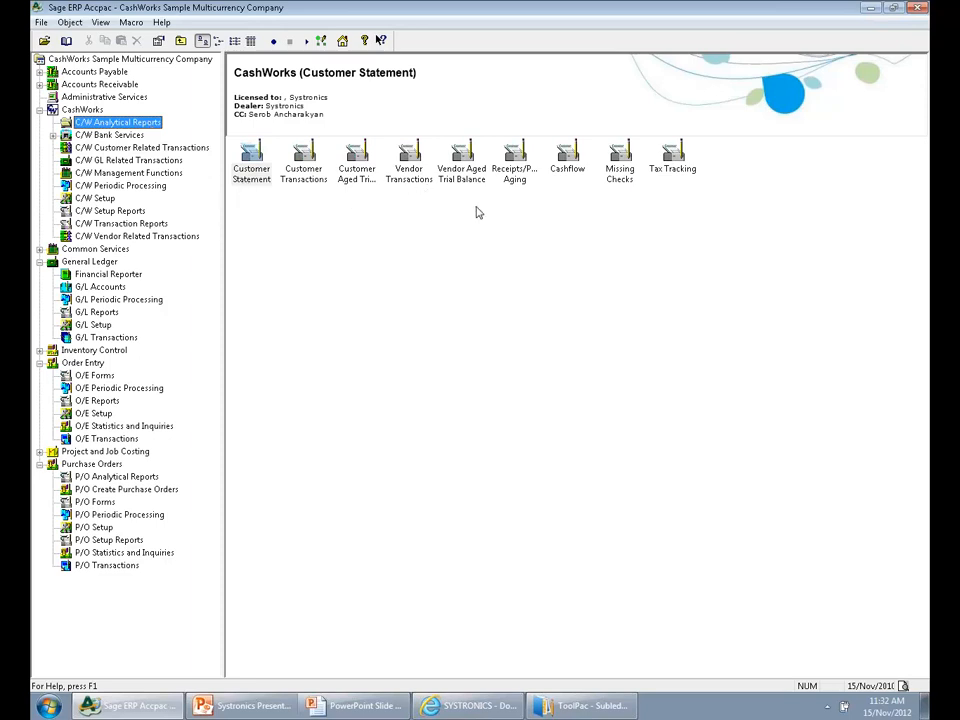
{"action": "left_click", "coordinate": [397, 248]}
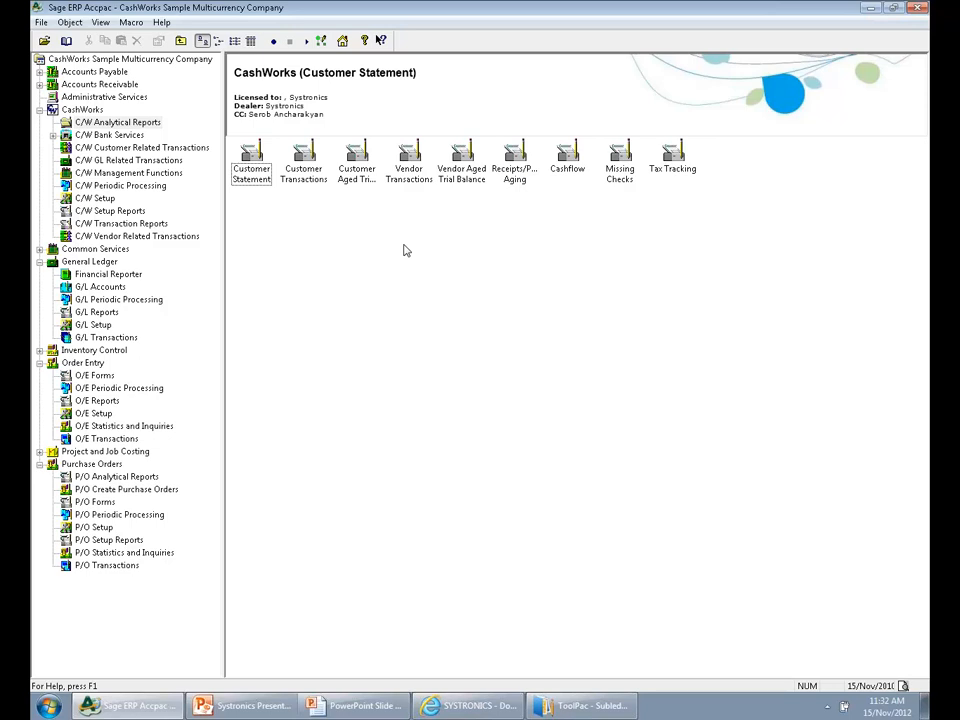
{"action": "left_click", "coordinate": [298, 180]}
{"action": "double_click", "coordinate": [305, 177]}
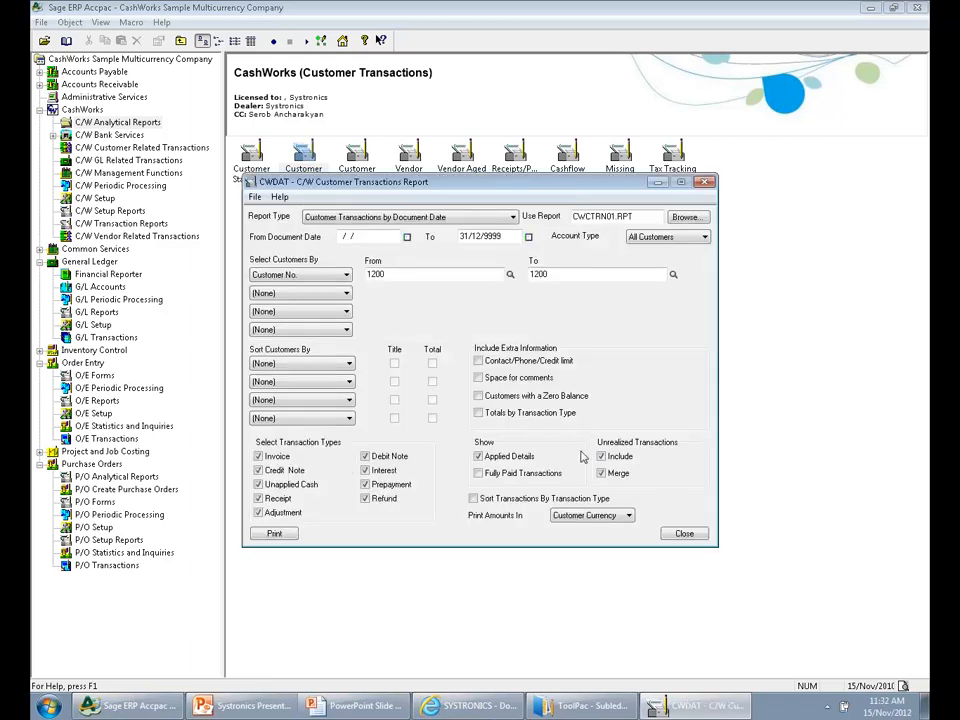
{"action": "left_click", "coordinate": [601, 456]}
{"action": "left_click", "coordinate": [275, 535]}
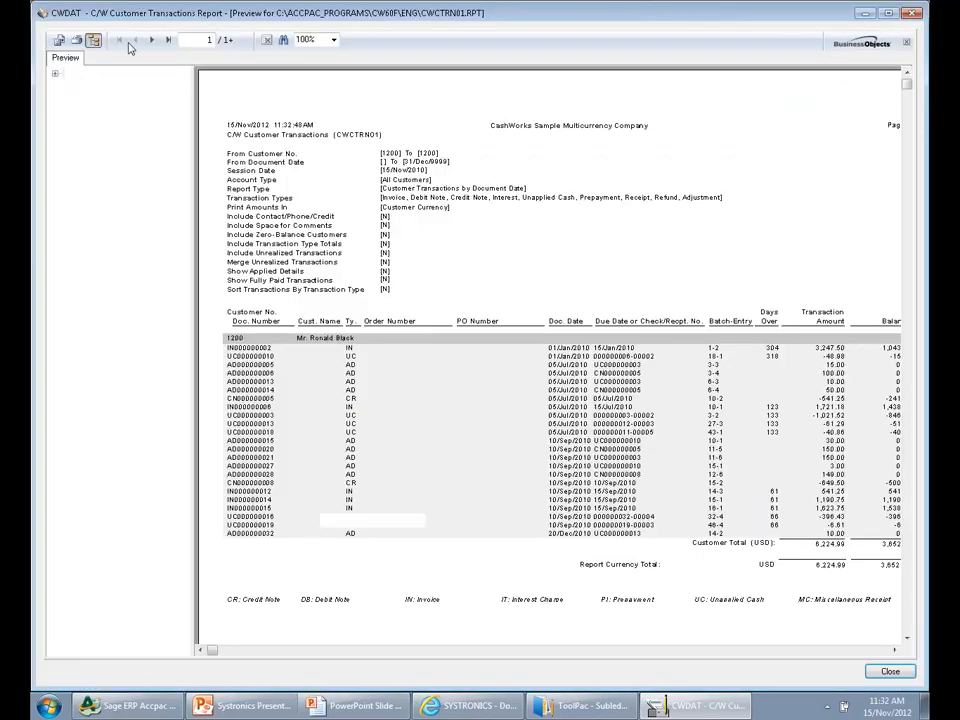
{"action": "left_click", "coordinate": [92, 40]}
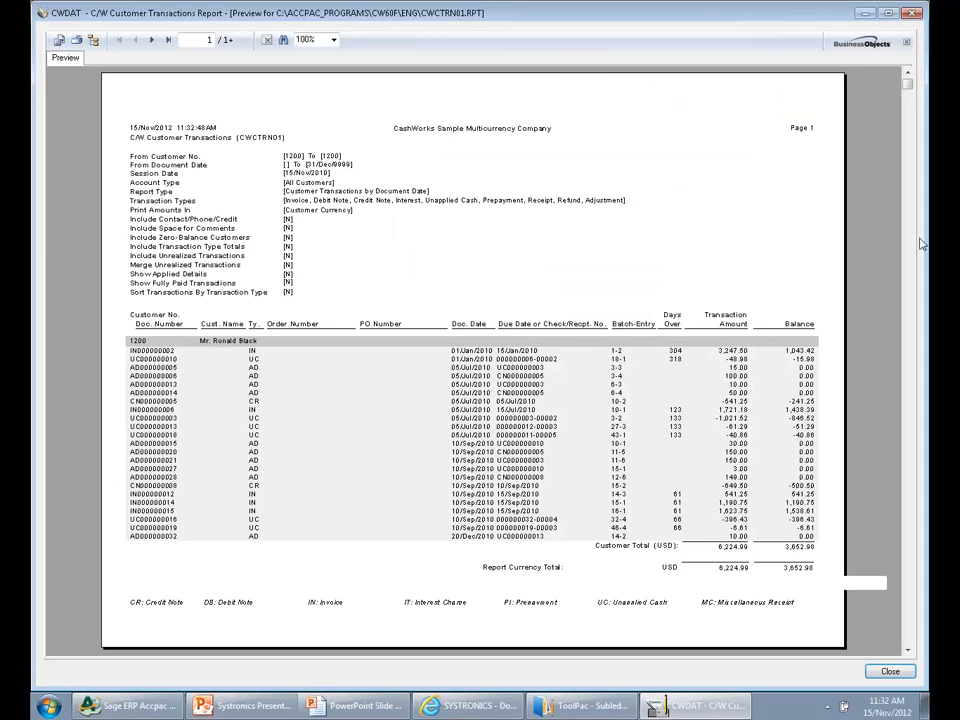
{"action": "left_click", "coordinate": [914, 14]}
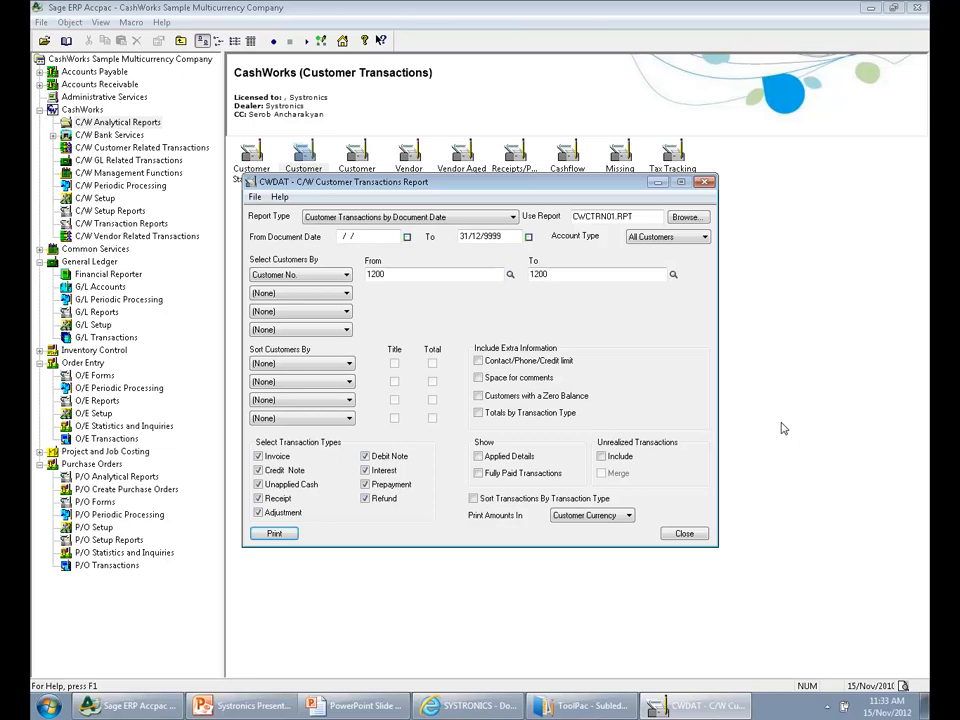
Preview the customer transactions report with unrealized transactions included but not merged, check both pages and close the preview
{"action": "left_click", "coordinate": [601, 456]}
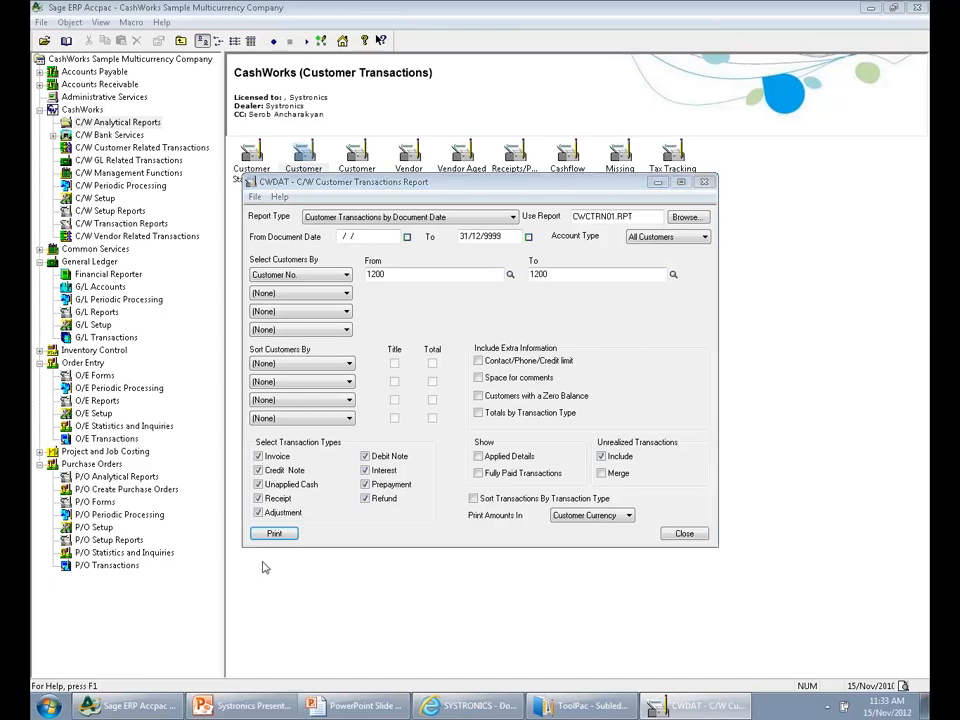
{"action": "left_click", "coordinate": [274, 533]}
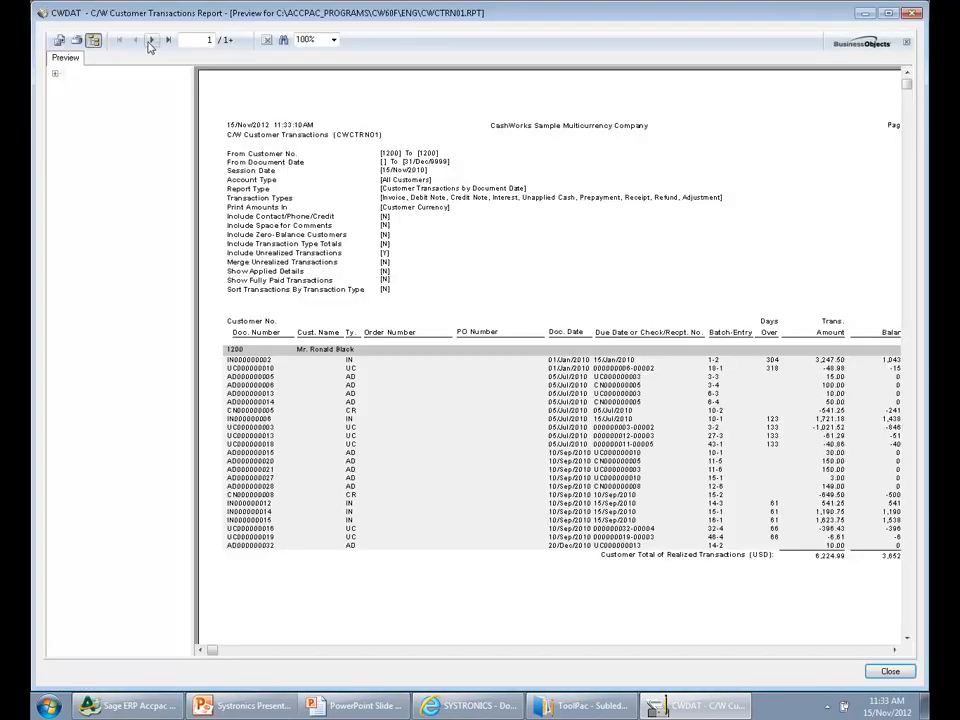
{"action": "left_click", "coordinate": [96, 42]}
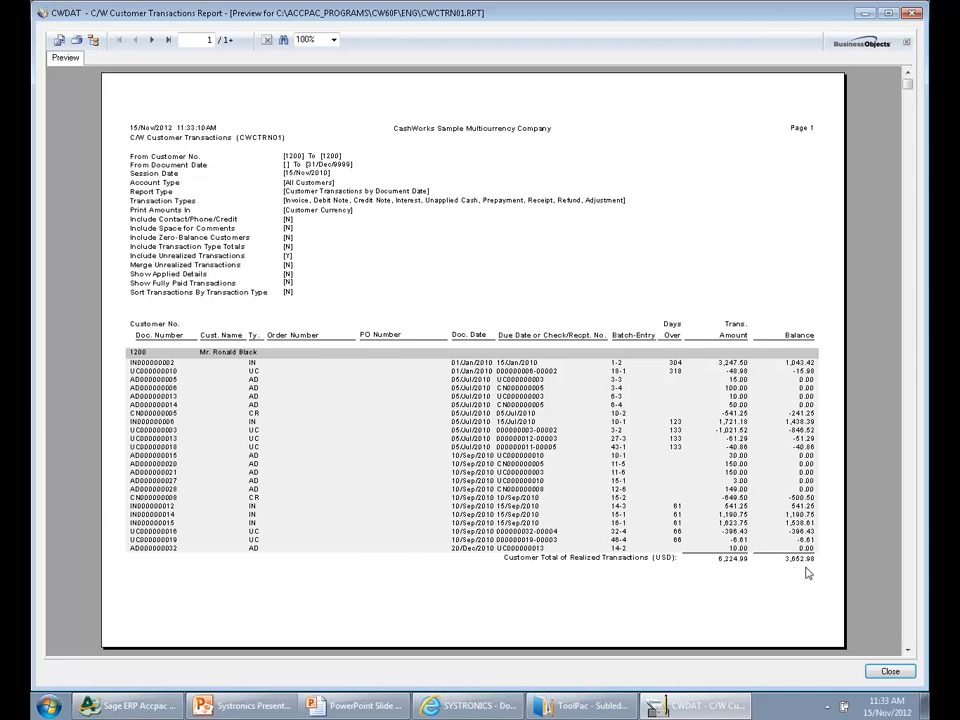
{"action": "left_click", "coordinate": [151, 40]}
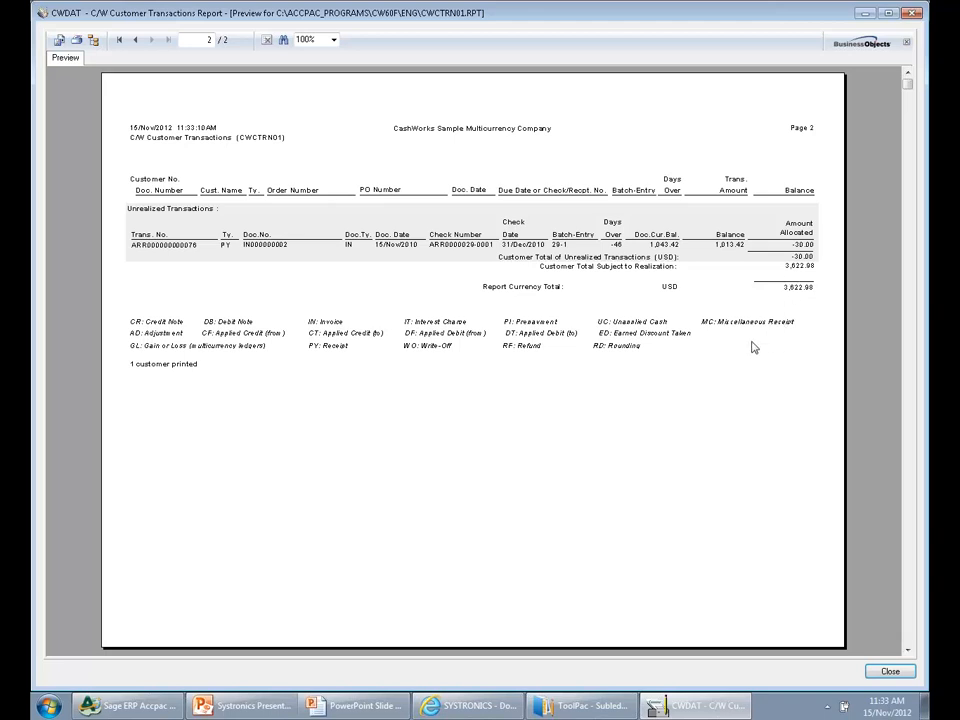
{"action": "left_click", "coordinate": [911, 15]}
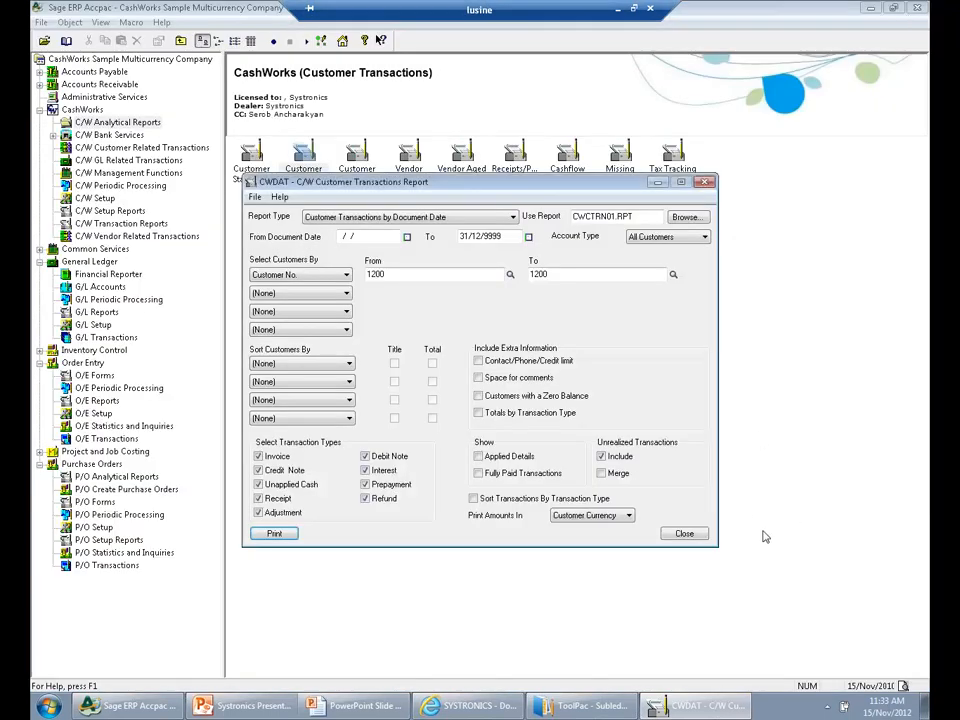
Preview the customer transactions report with merged unrealized transactions and applied details, check both pages, and close the preview and report window
{"action": "left_click", "coordinate": [603, 473]}
{"action": "left_click", "coordinate": [478, 456]}
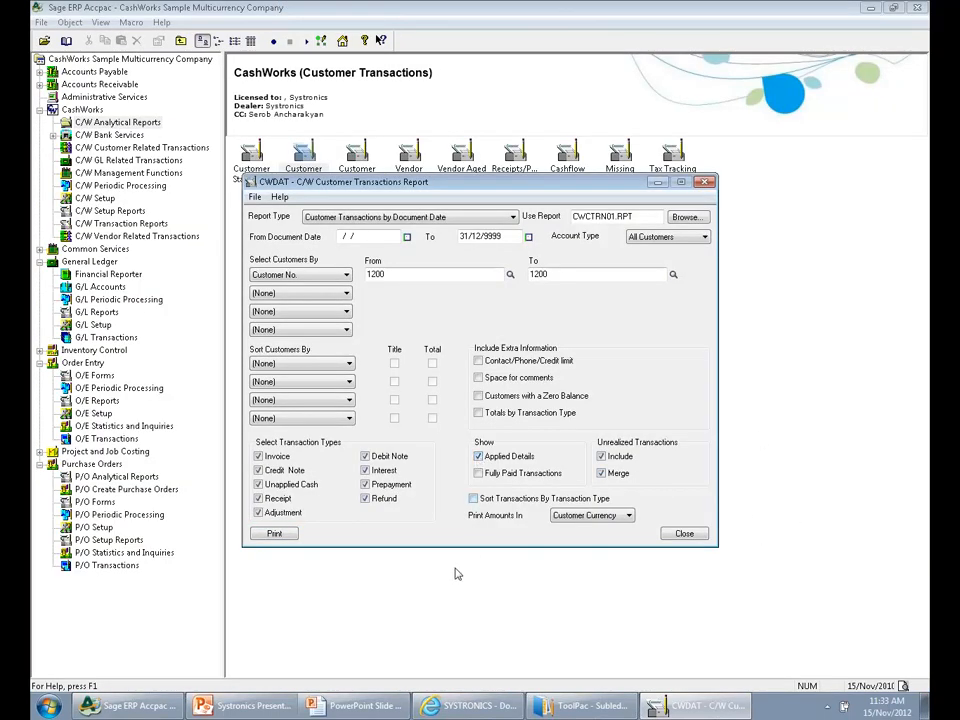
{"action": "left_click", "coordinate": [270, 533]}
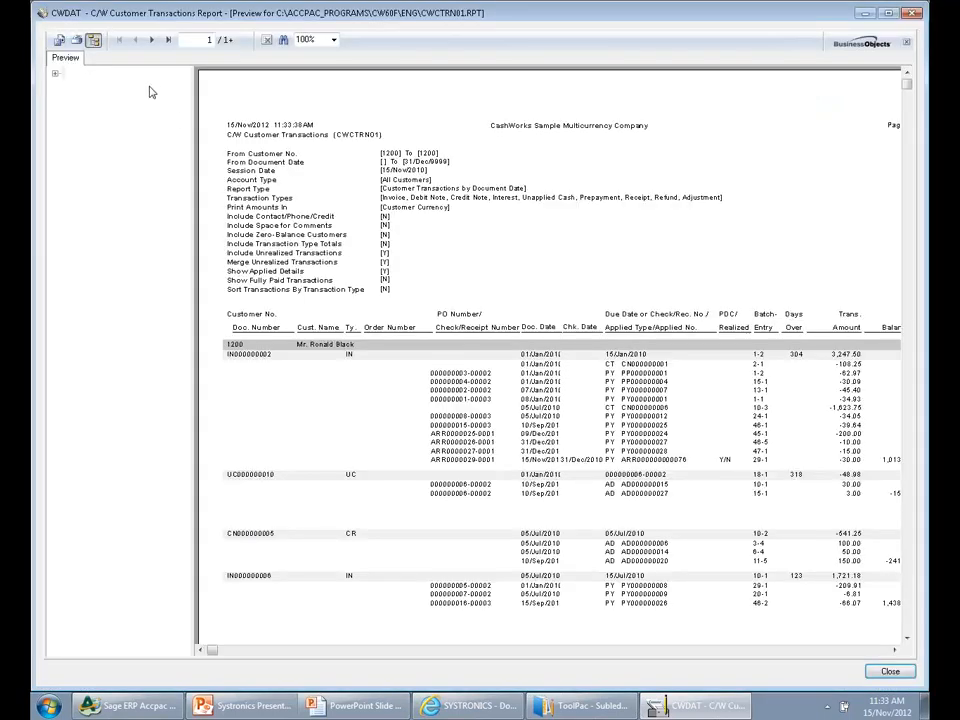
{"action": "scroll", "coordinate": [336, 505], "scroll_direction": "down", "scroll_amount": 1}
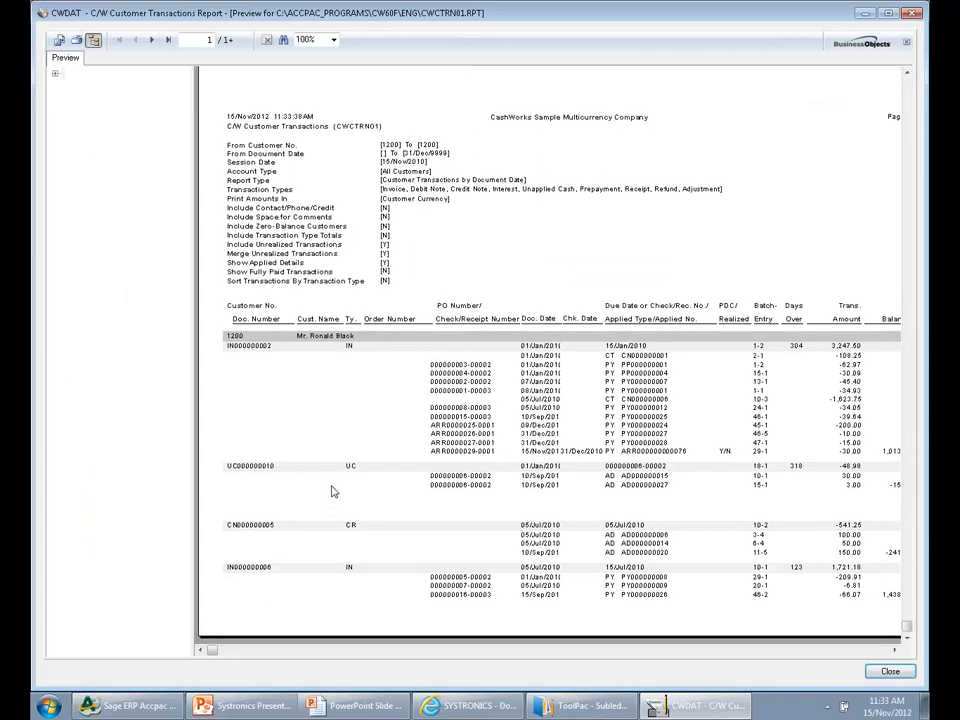
{"action": "left_click", "coordinate": [888, 652]}
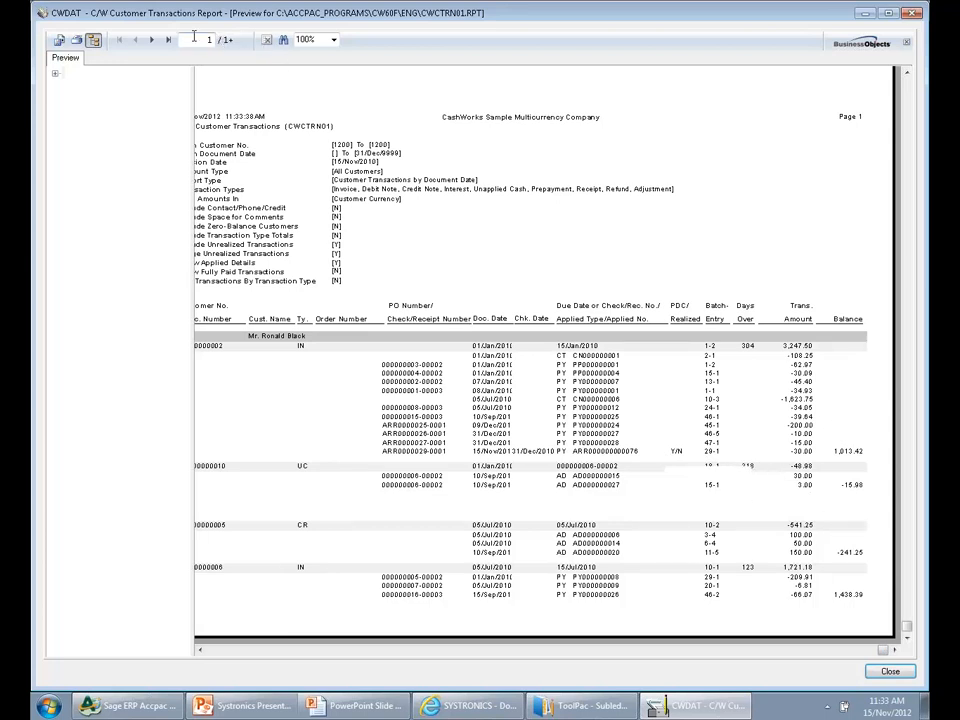
{"action": "left_click", "coordinate": [151, 41]}
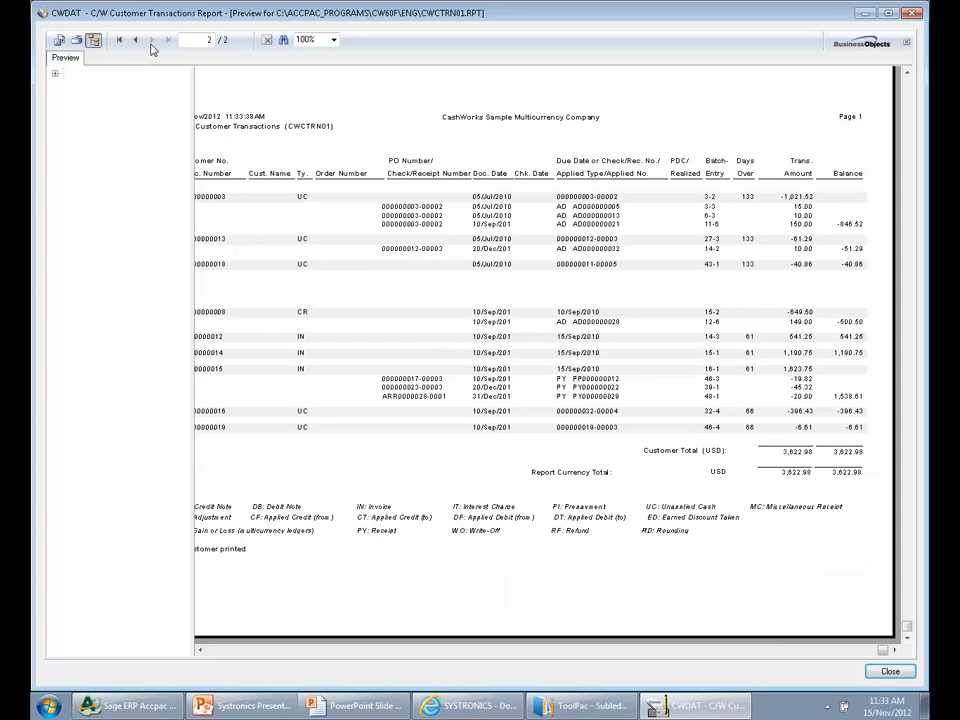
{"action": "left_click", "coordinate": [913, 14]}
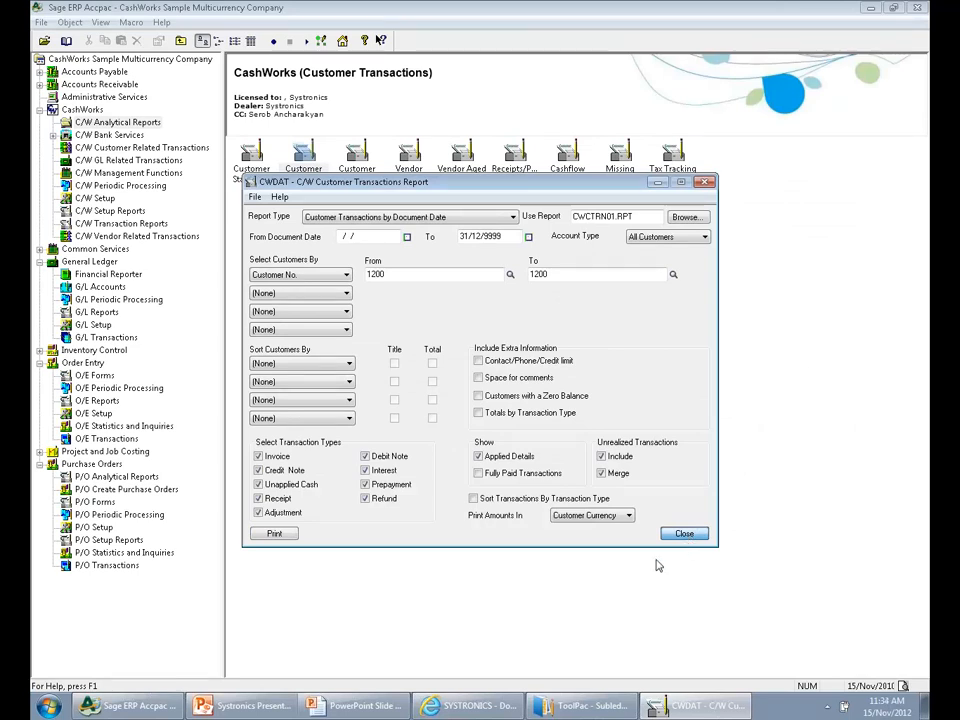
{"action": "left_click", "coordinate": [684, 533]}
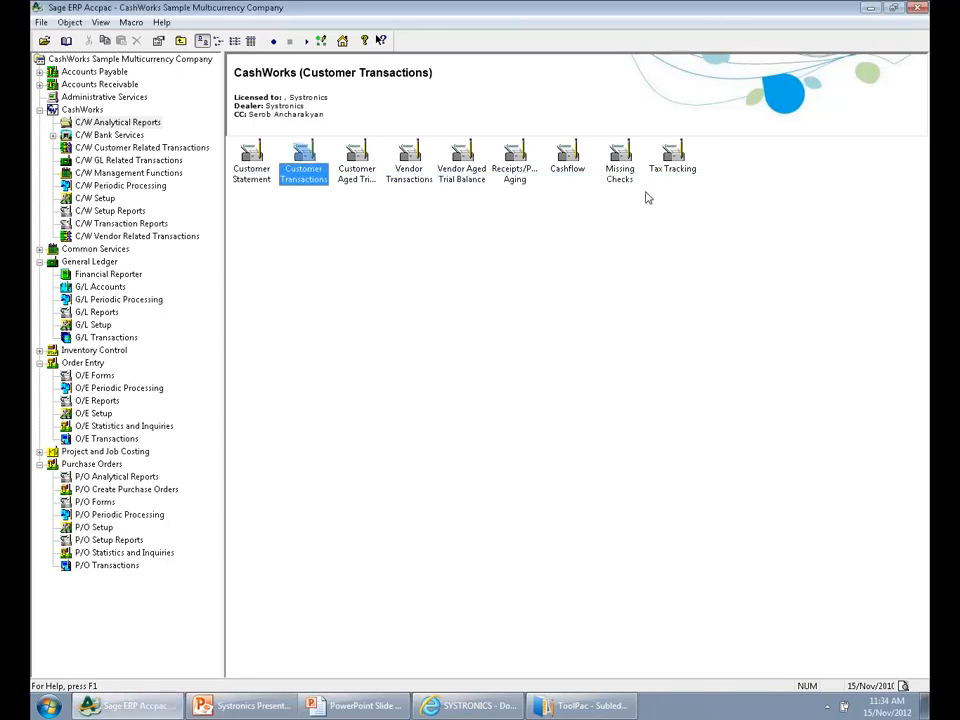
Reopen company CWDAT with the session date set to 31/12/2010
{"action": "left_click", "coordinate": [44, 41]}
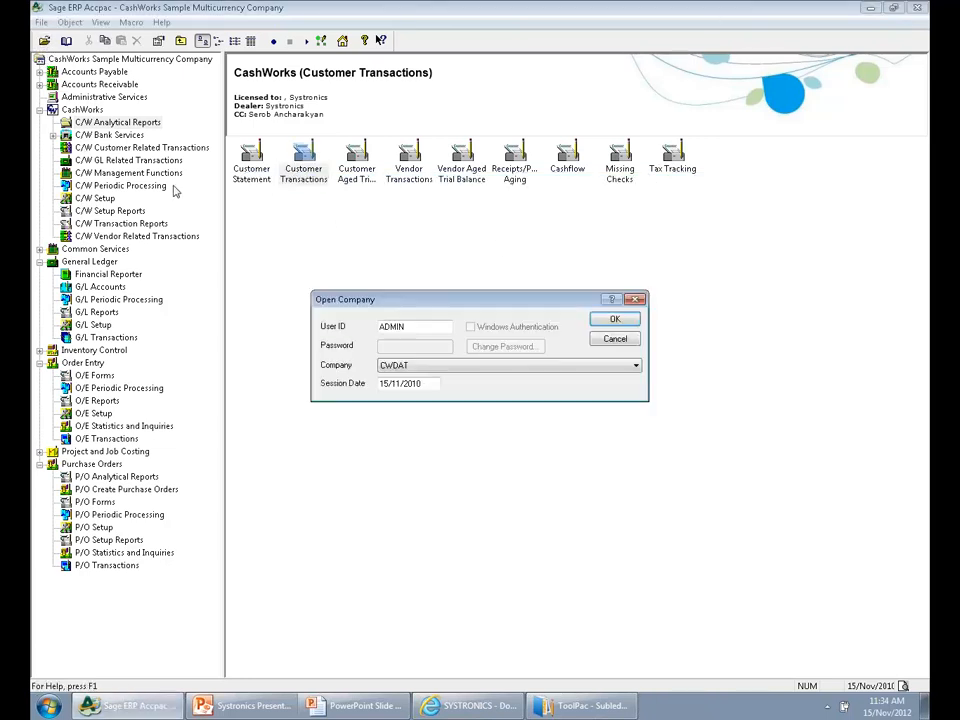
{"action": "left_click_drag", "start_coordinate": [402, 385], "coordinate": [379, 385]}
{"action": "type", "text": "3112"}
{"action": "key", "text": "Return"}
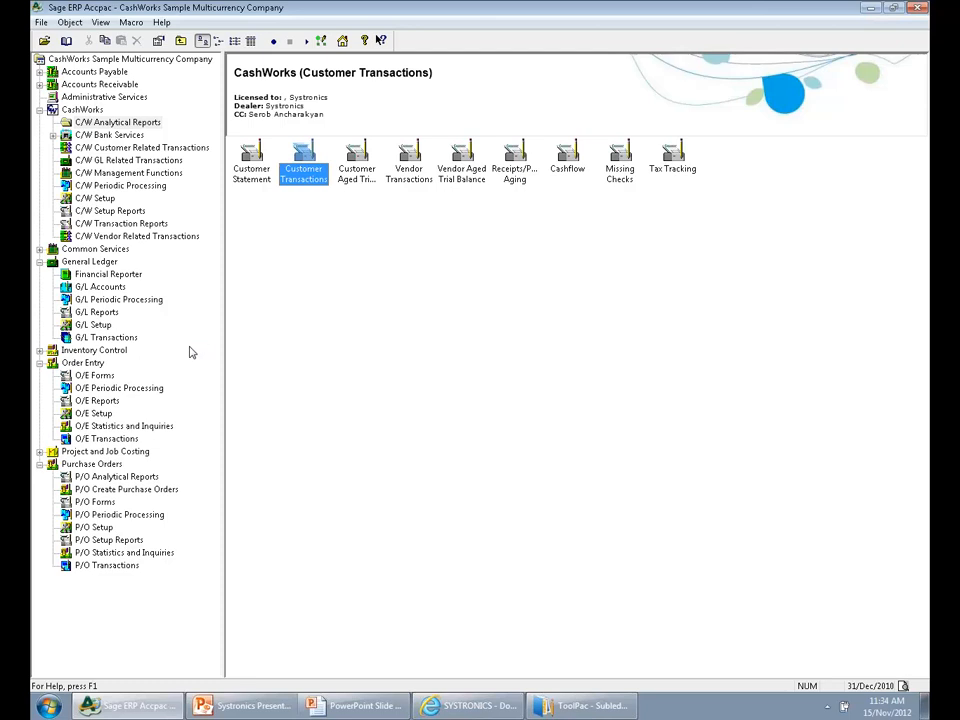
Open the Unrealized Transaction Alerts from the CashWorks management functions
{"action": "left_click", "coordinate": [82, 109]}
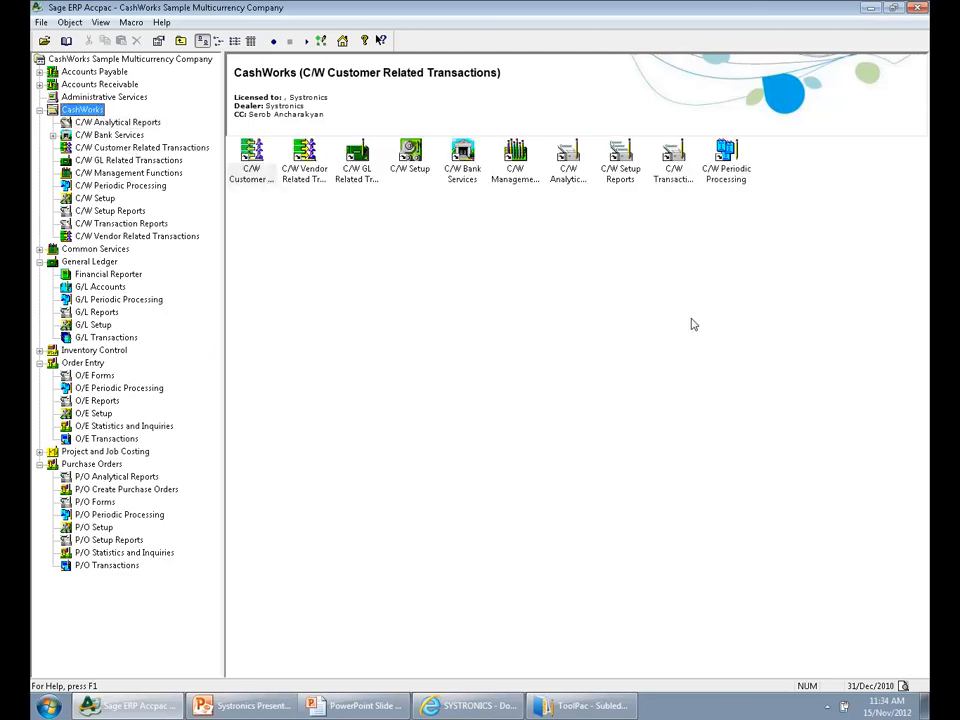
{"action": "double_click", "coordinate": [522, 172]}
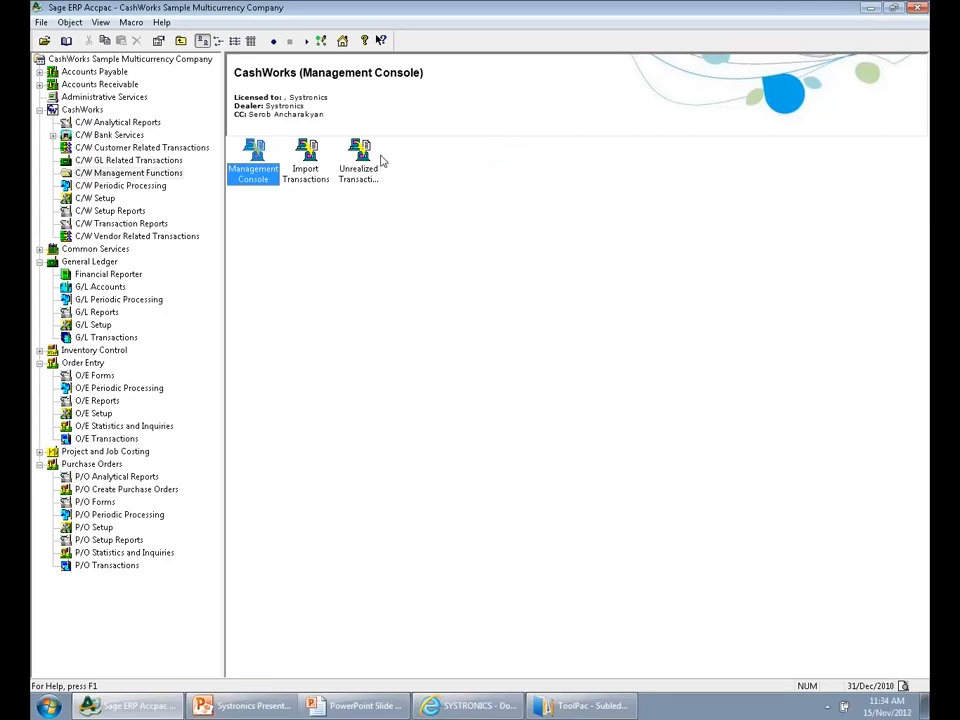
{"action": "left_click", "coordinate": [359, 180]}
{"action": "double_click", "coordinate": [359, 180]}
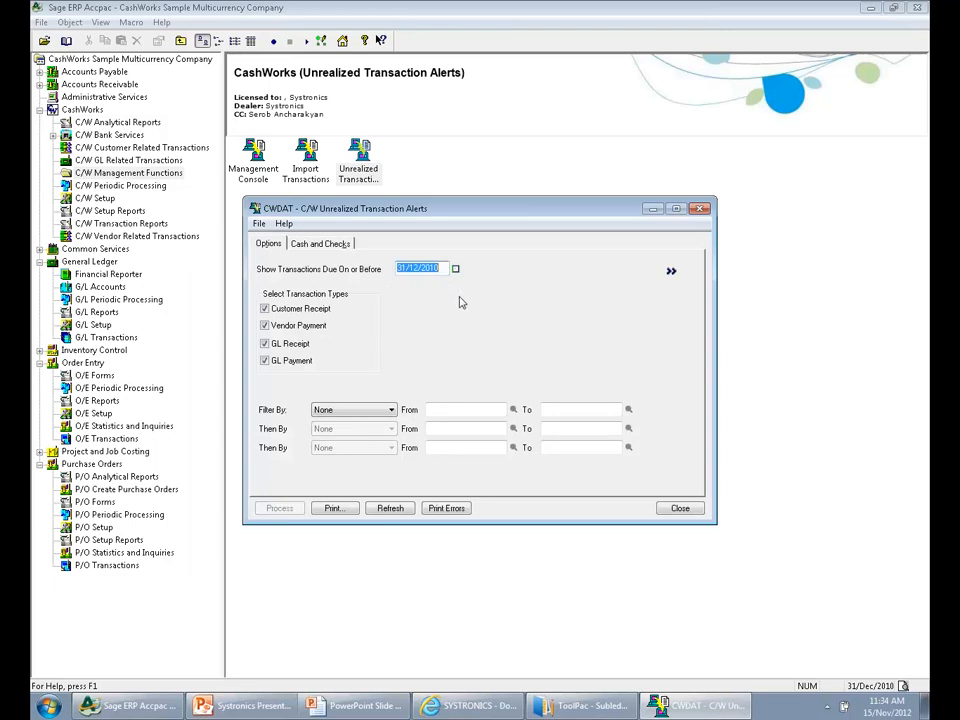
{"action": "left_click", "coordinate": [350, 410]}
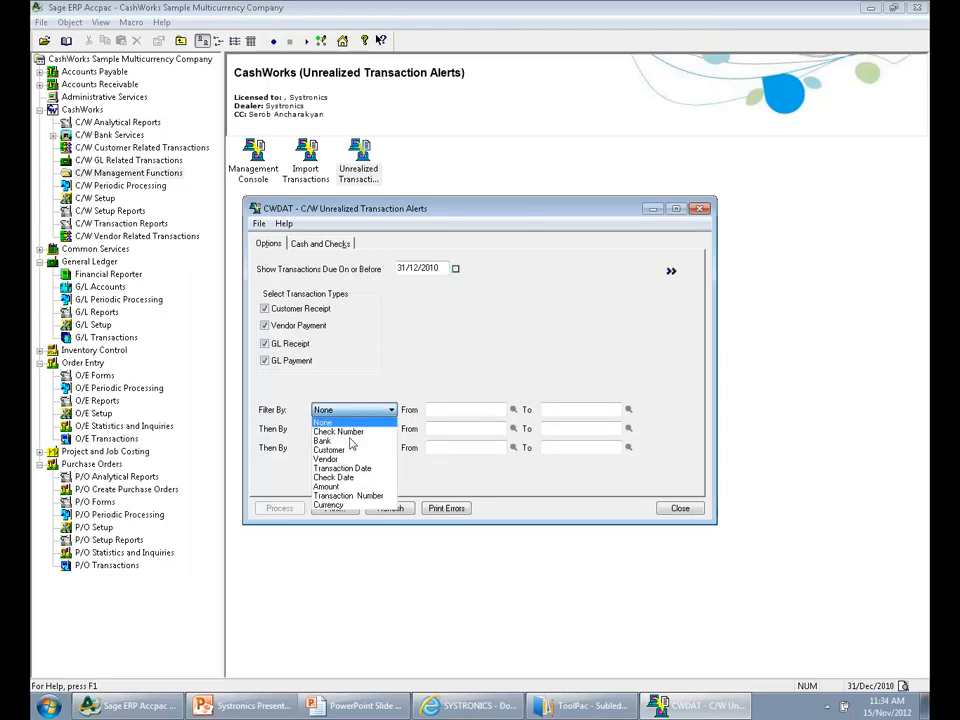
{"action": "left_click", "coordinate": [330, 431]}
{"action": "left_click", "coordinate": [442, 409]}
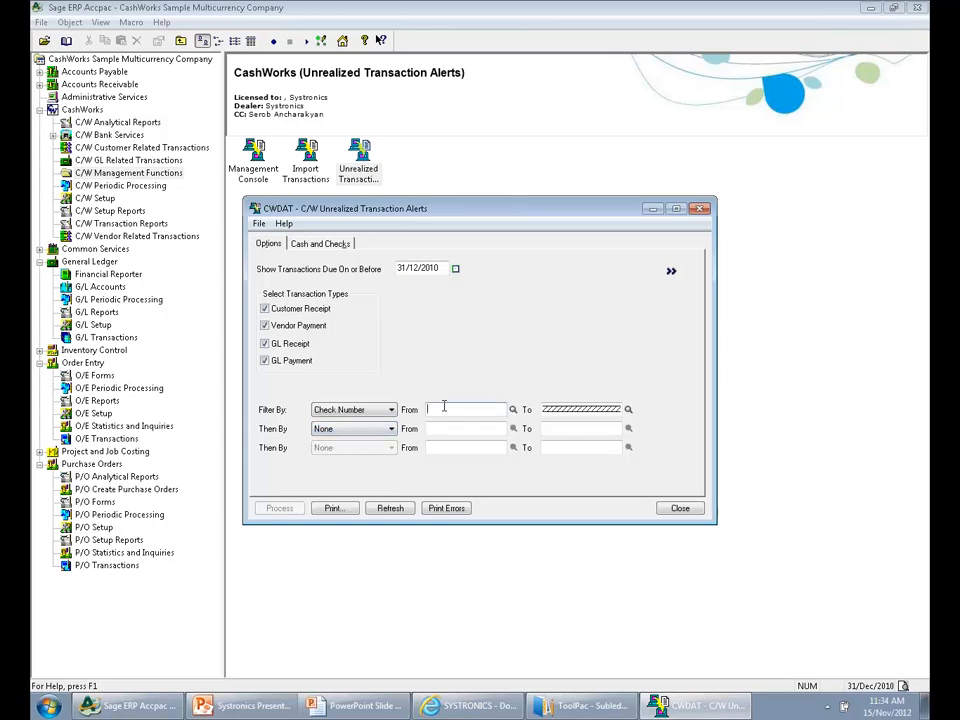
Filter the unrealized transactions by Customer, entering the customer's number as both the start and end of the range
{"action": "left_click", "coordinate": [387, 410]}
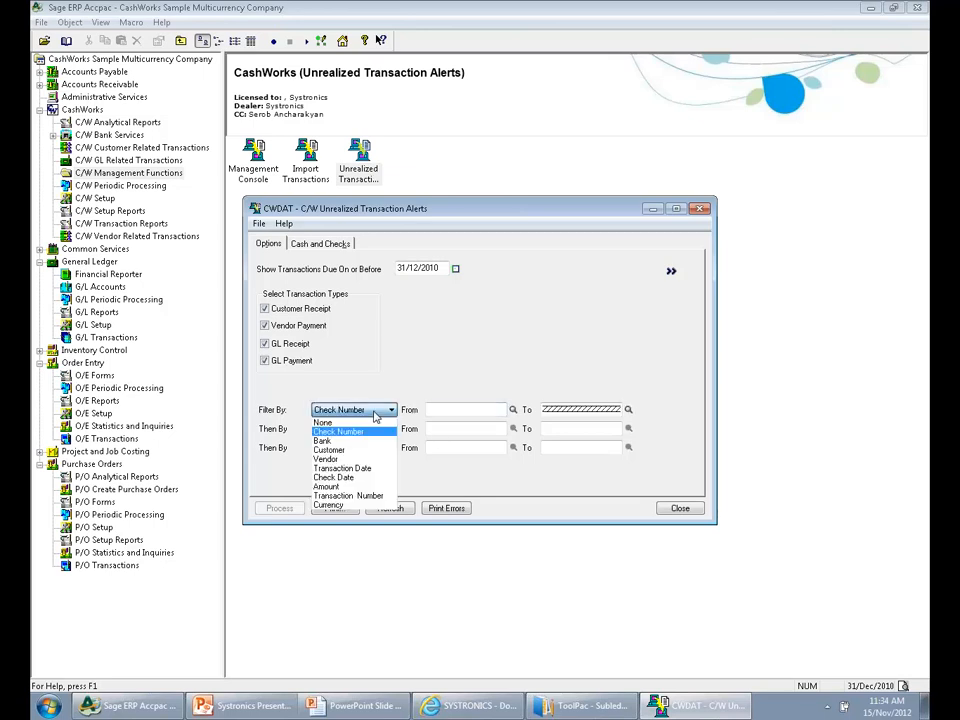
{"action": "left_click", "coordinate": [329, 450]}
{"action": "left_click", "coordinate": [432, 410]}
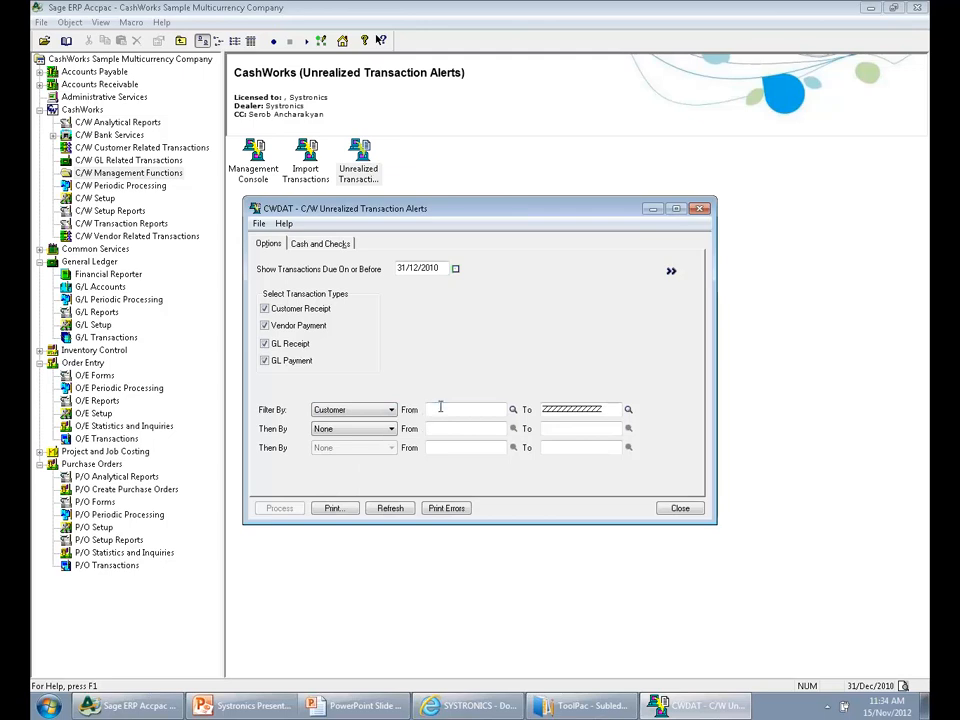
{"action": "key", "text": "Tab"}
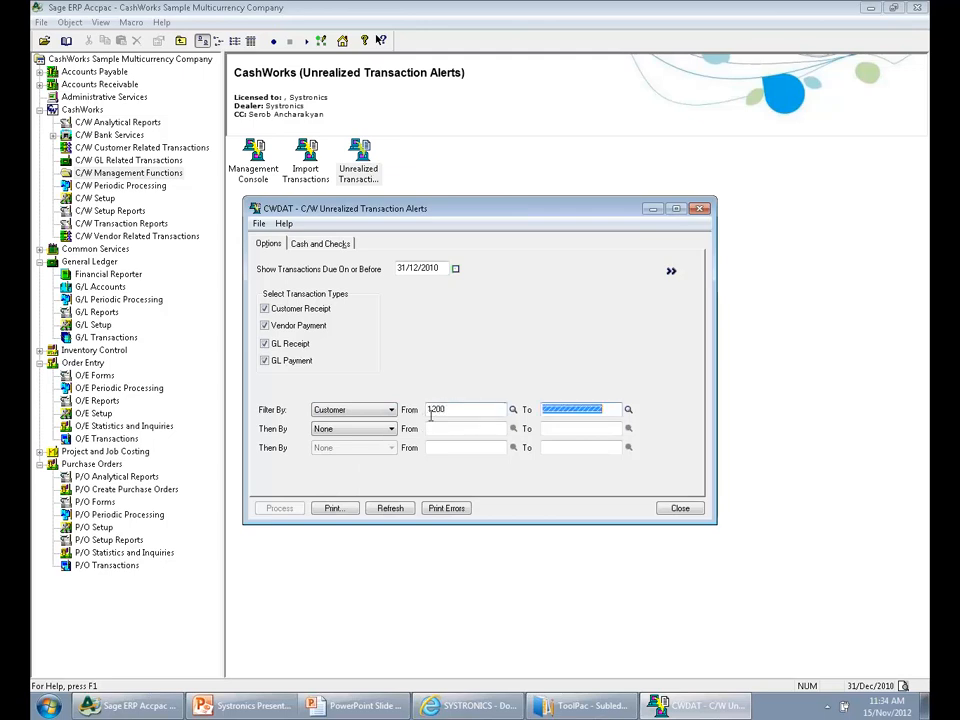
{"action": "type", "text": "1200"}
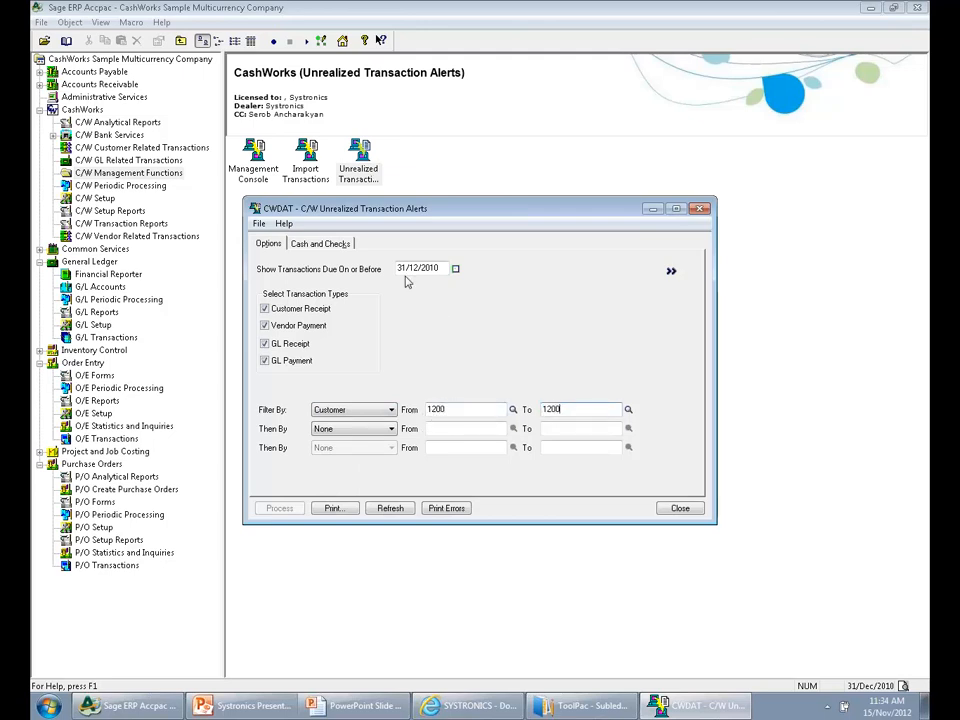
Exclude vendor payments, GL receipts and GL payments from the alerts and list the remaining cash and checks
{"action": "left_click", "coordinate": [333, 245]}
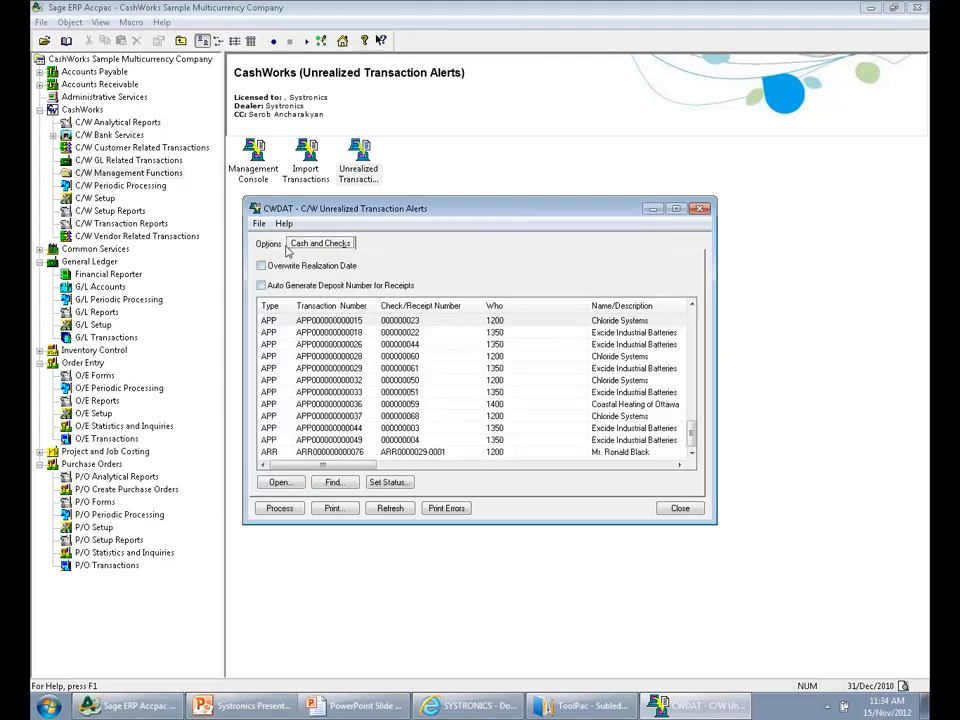
{"action": "left_click", "coordinate": [268, 246]}
{"action": "left_click", "coordinate": [280, 326]}
{"action": "left_click", "coordinate": [293, 343]}
{"action": "left_click", "coordinate": [294, 362]}
{"action": "left_click", "coordinate": [320, 244]}
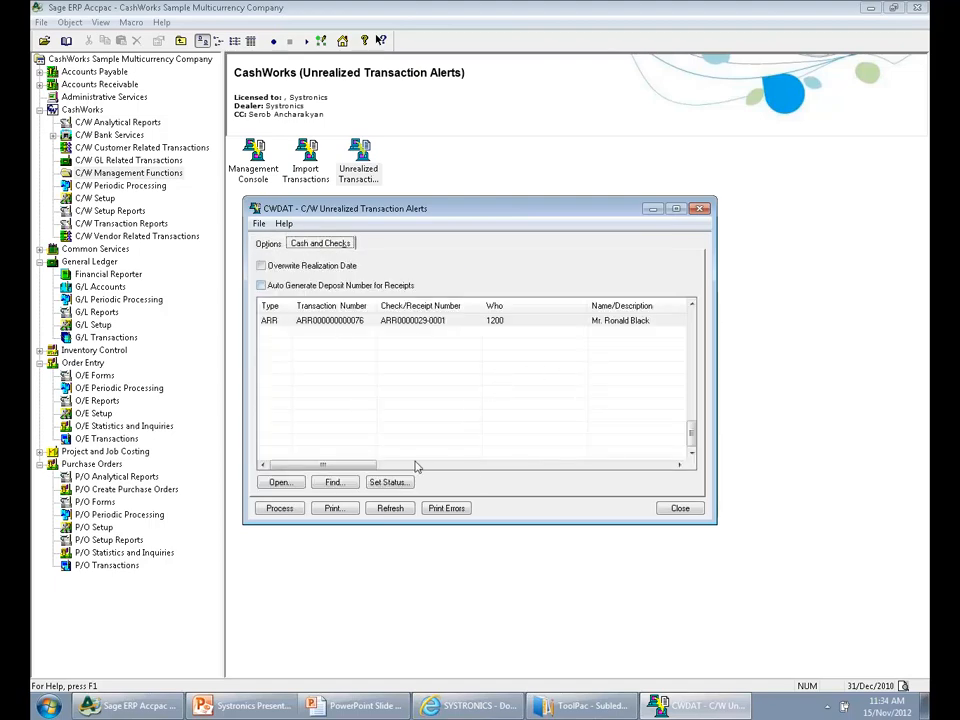
Review the listed customer receipt and set its status to Realized
{"action": "left_click_drag", "start_coordinate": [325, 464], "coordinate": [432, 464]}
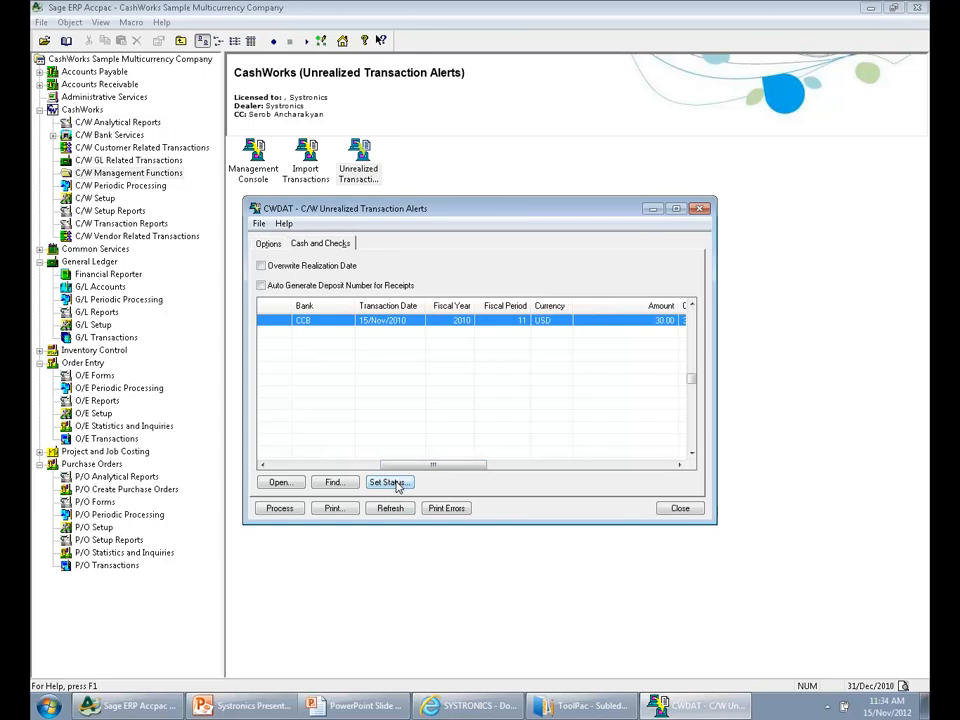
{"action": "left_click", "coordinate": [388, 482]}
{"action": "left_click", "coordinate": [466, 245]}
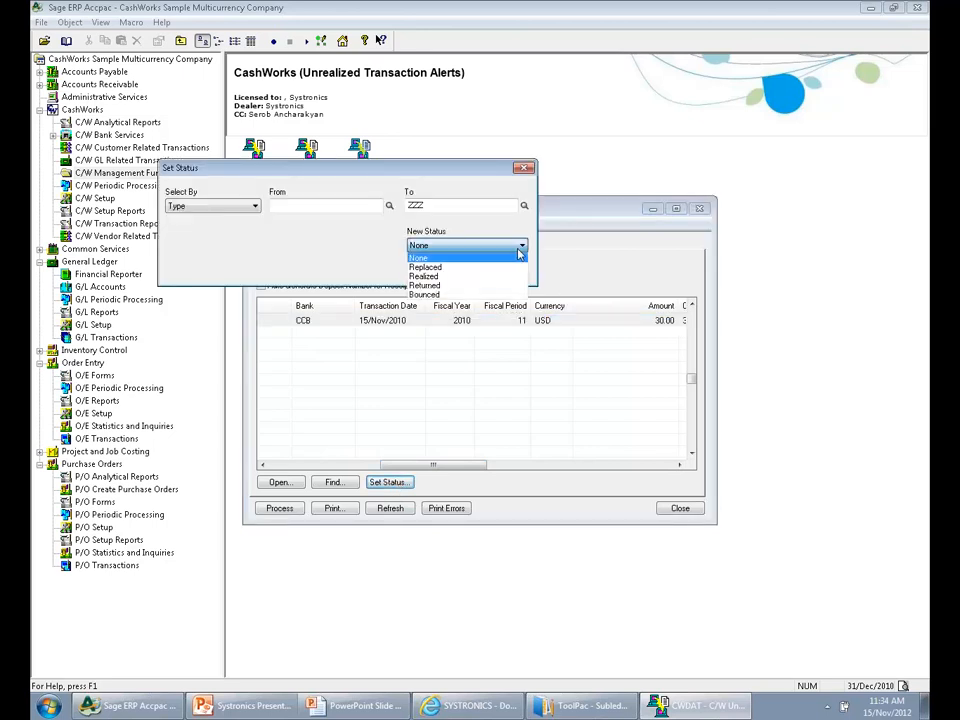
{"action": "left_click", "coordinate": [461, 276]}
{"action": "left_click", "coordinate": [435, 269]}
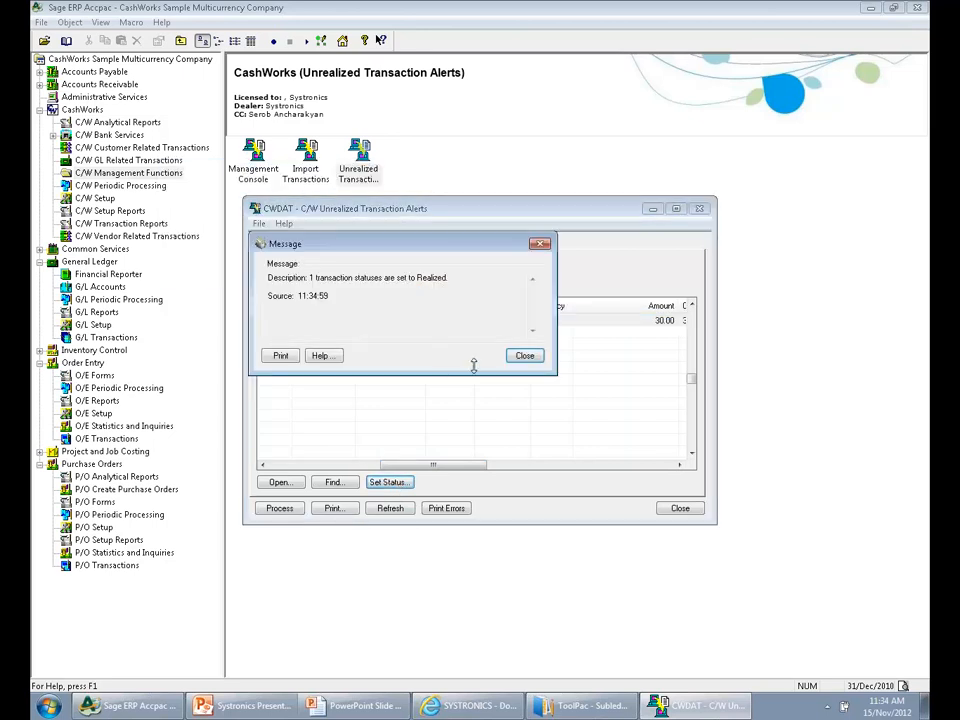
{"action": "left_click", "coordinate": [524, 356]}
Process the realized receipt and close the Unrealized Transaction Alerts window
{"action": "left_click", "coordinate": [281, 509]}
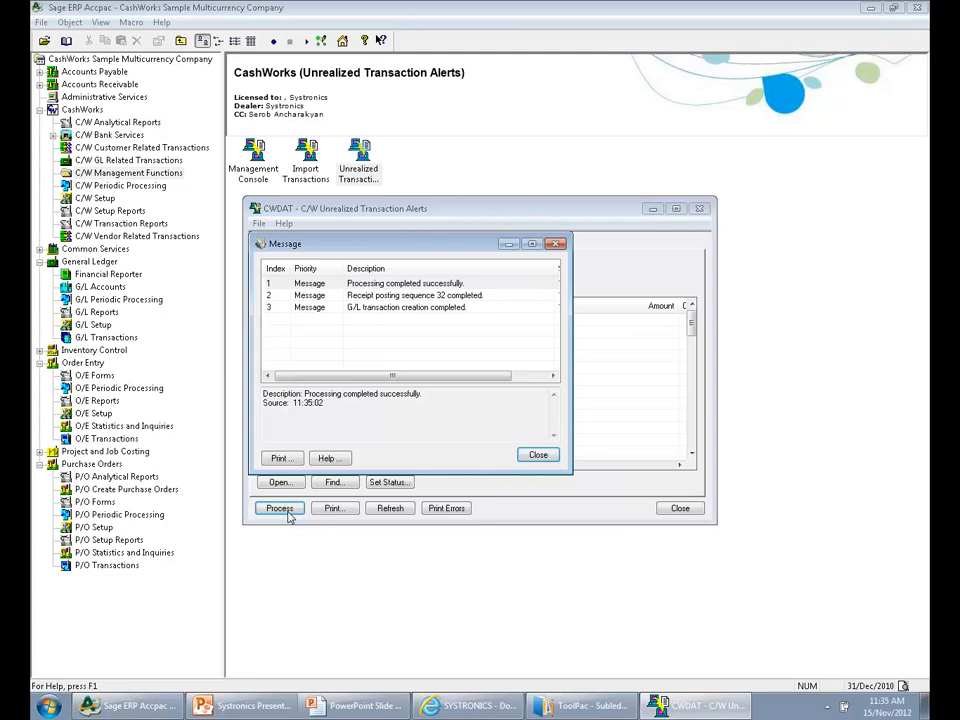
{"action": "left_click", "coordinate": [540, 455]}
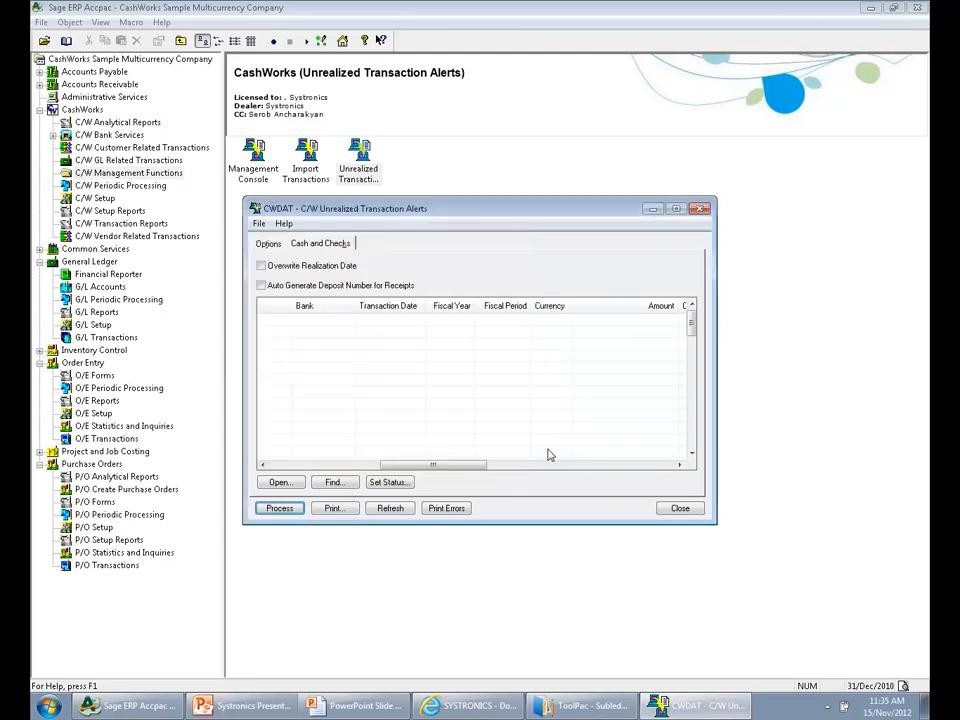
{"action": "left_click", "coordinate": [672, 506]}
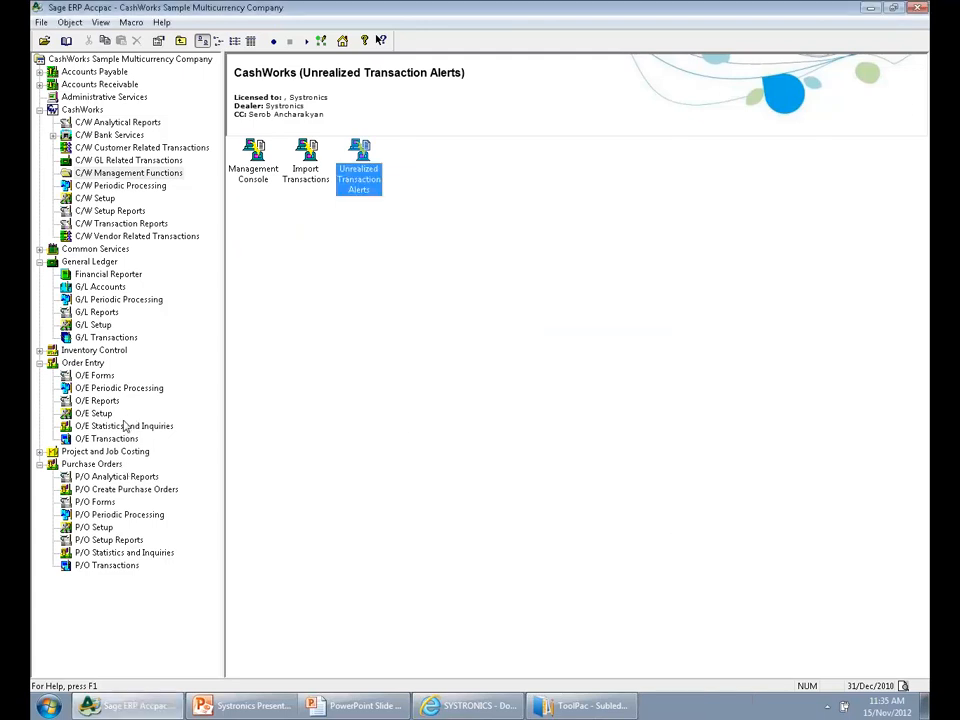
Open the CashWorks bank reconciliation for bank CCB and show its transaction list in a maximized window
{"action": "left_click", "coordinate": [82, 109]}
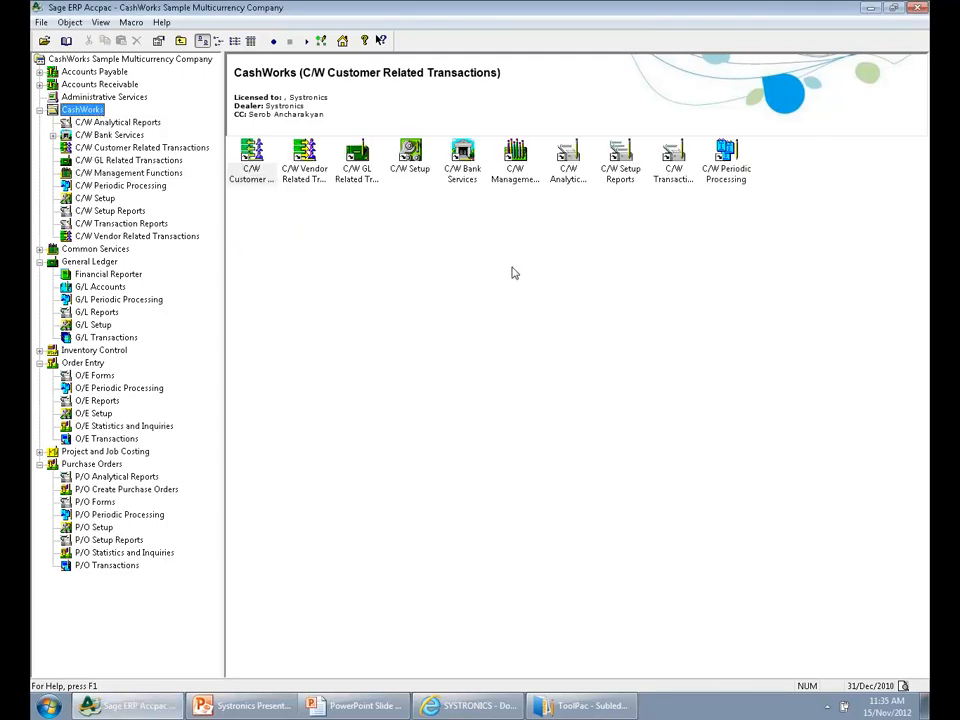
{"action": "double_click", "coordinate": [460, 175]}
{"action": "double_click", "coordinate": [357, 158]}
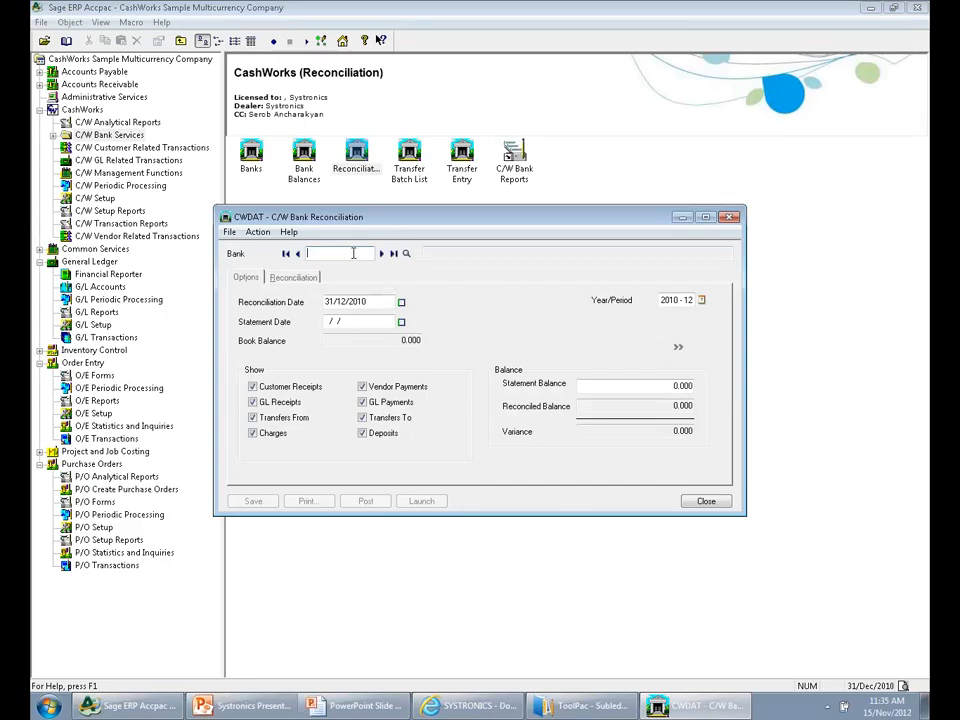
{"action": "key", "text": "Tab"}
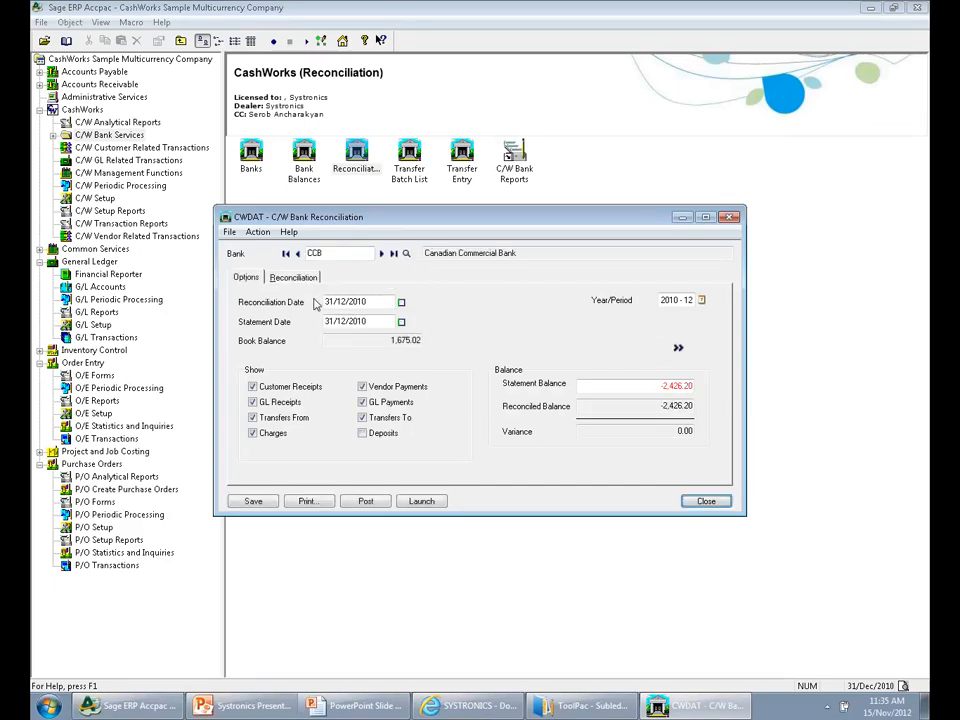
{"action": "left_click", "coordinate": [291, 278]}
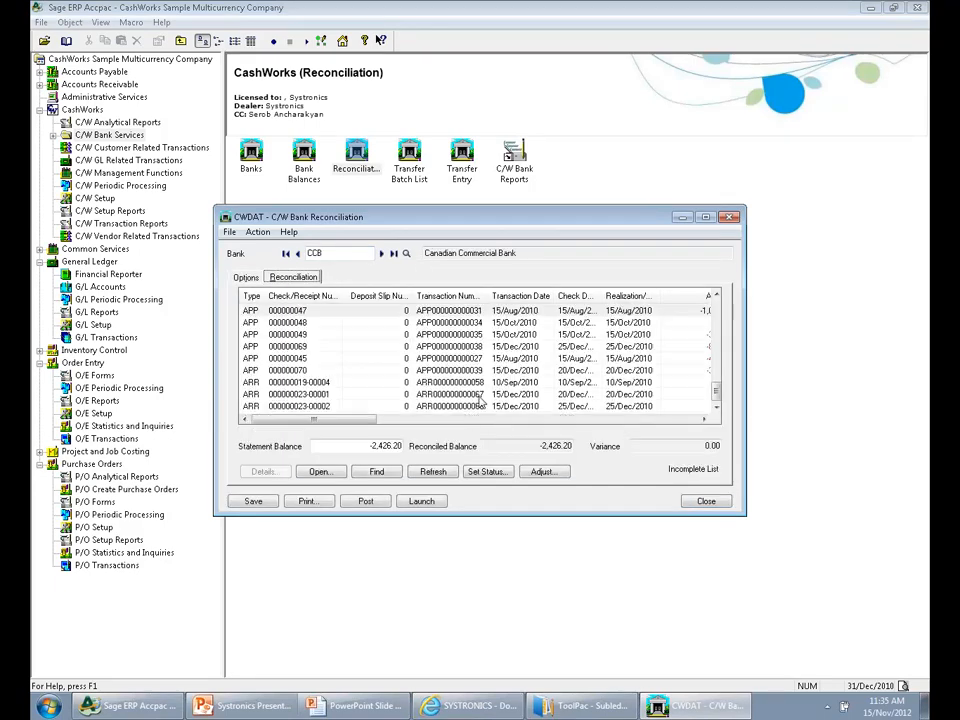
{"action": "left_click", "coordinate": [705, 217]}
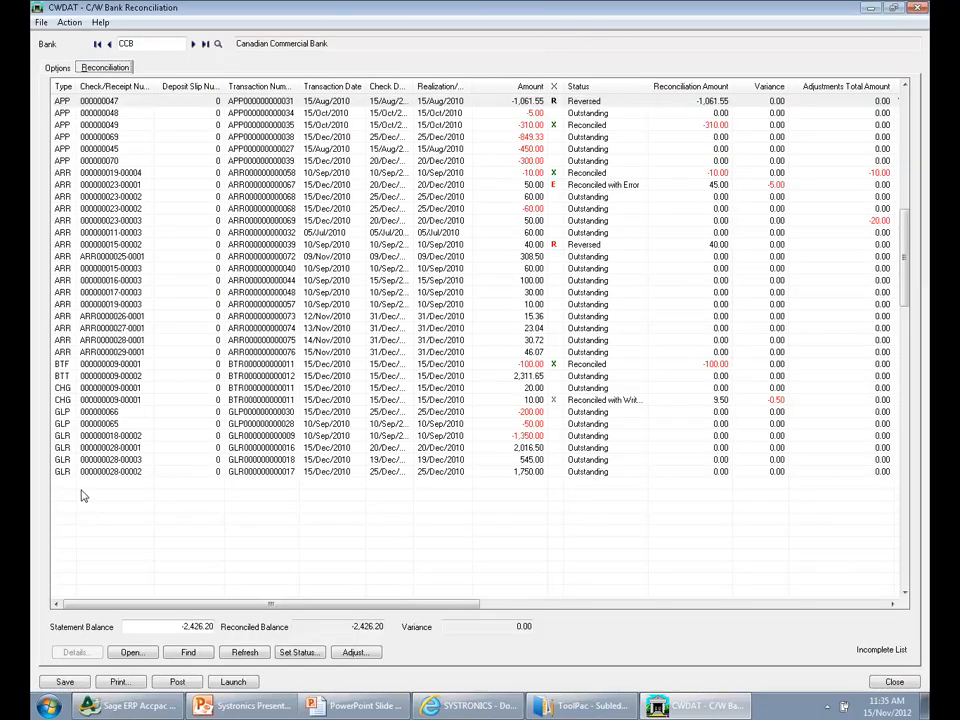
Mark the 46.07 customer receipt dated 15/Nov/2010 as reconciled
{"action": "left_click", "coordinate": [88, 353]}
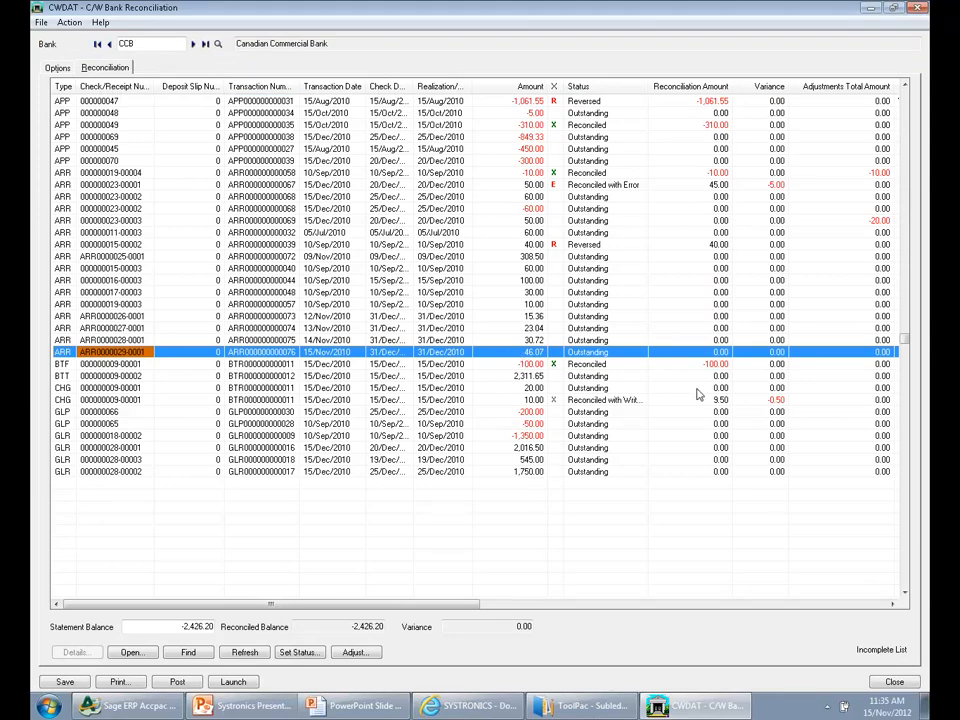
{"action": "left_click", "coordinate": [555, 352]}
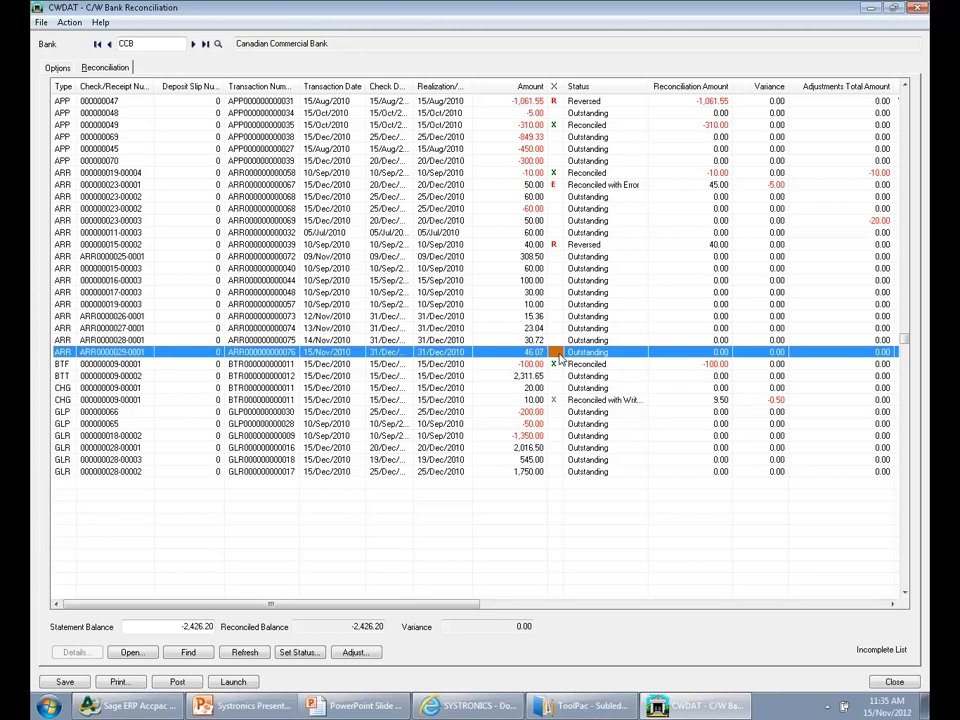
{"action": "mouse_move", "coordinate": [590, 706]}
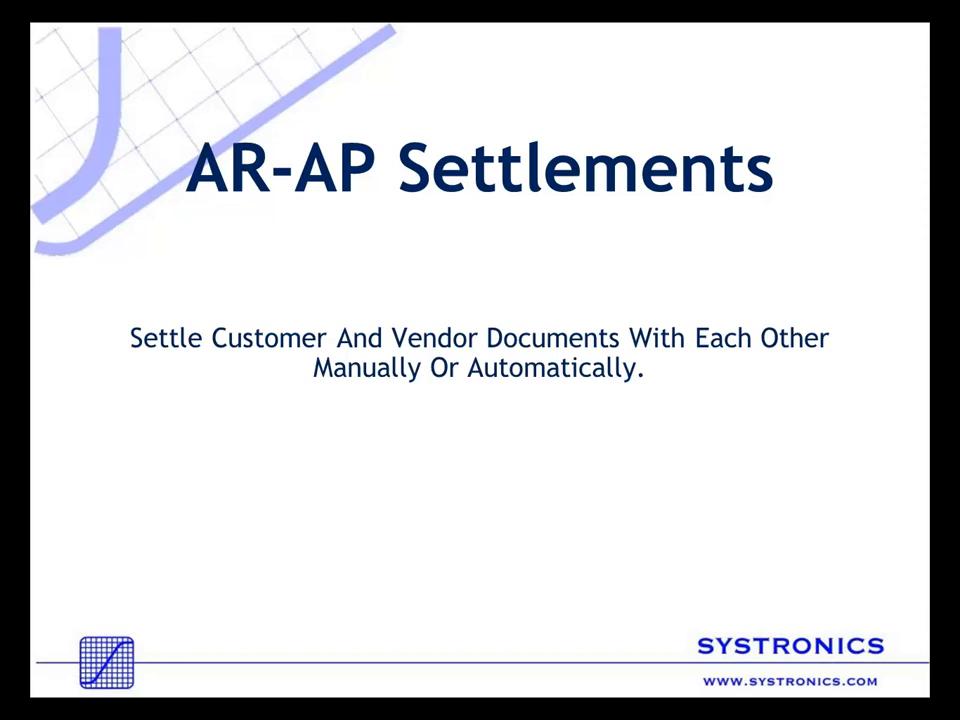
Switch from the slides back to Sage ERP Accpac and close the bank reconciliation without saving the CCB changes
{"action": "key", "text": "alt+Tab"}
{"action": "key", "text": "alt+Tab"}
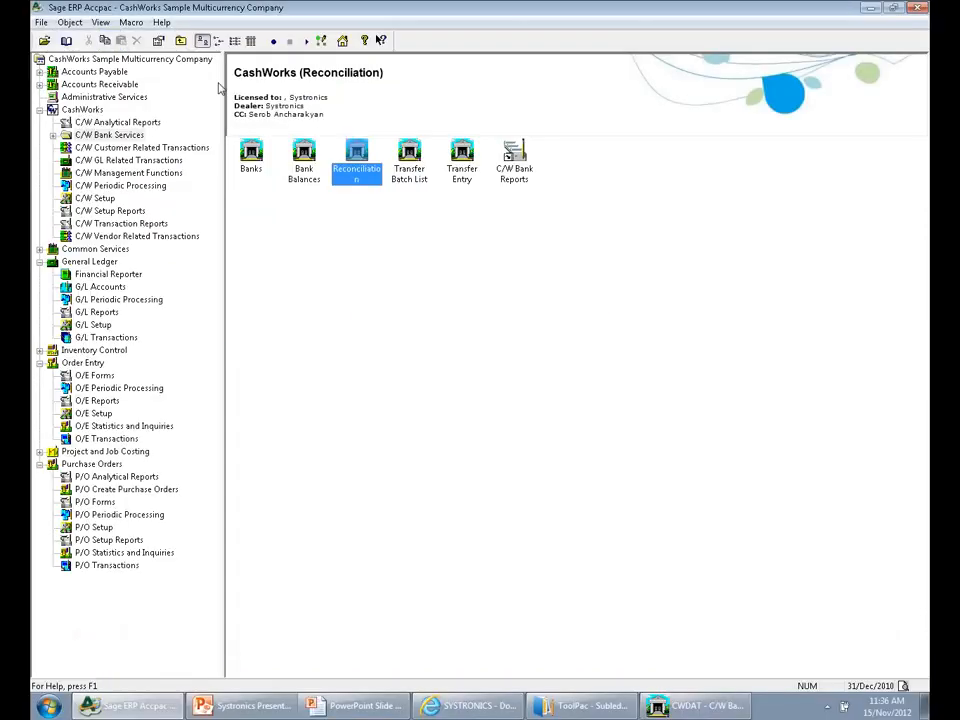
{"action": "left_click", "coordinate": [46, 42]}
{"action": "left_click", "coordinate": [617, 385]}
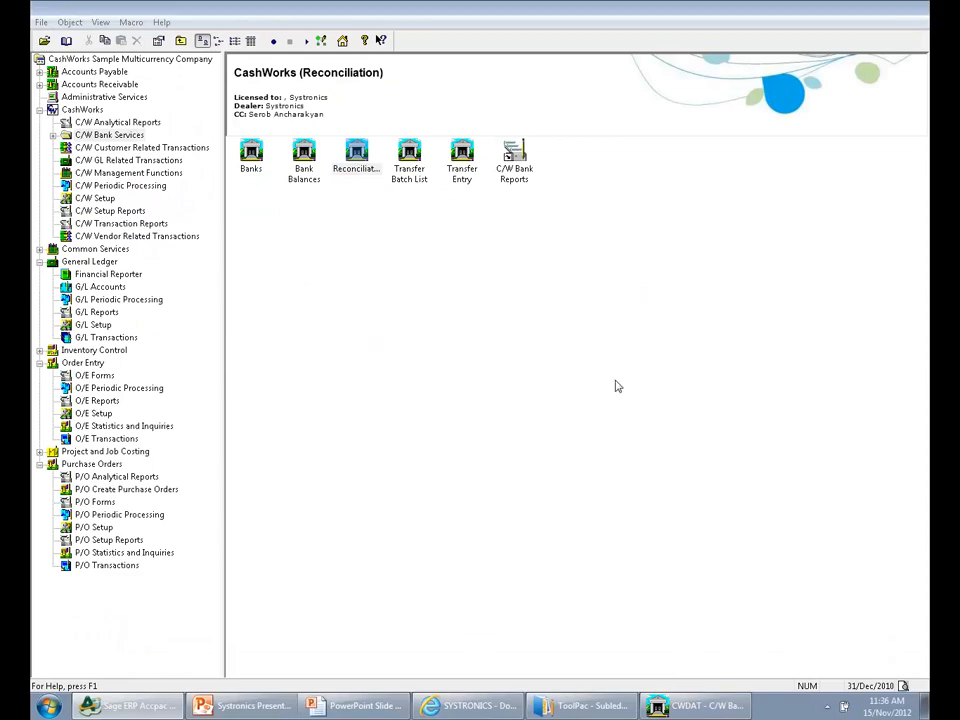
{"action": "right_click", "coordinate": [695, 706]}
{"action": "left_click", "coordinate": [690, 677]}
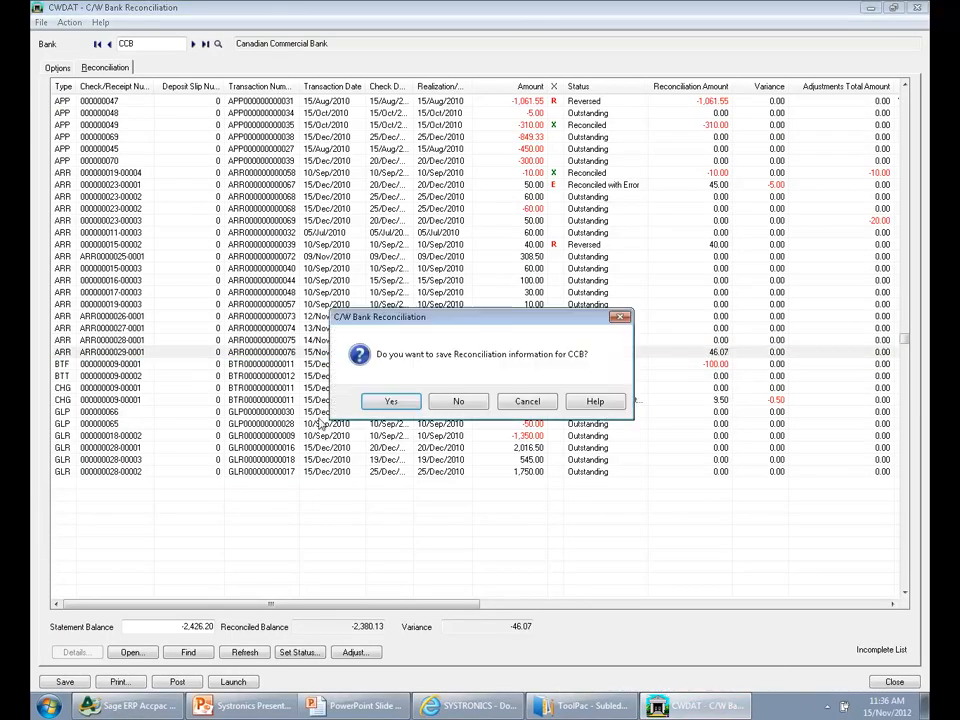
{"action": "left_click", "coordinate": [458, 401]}
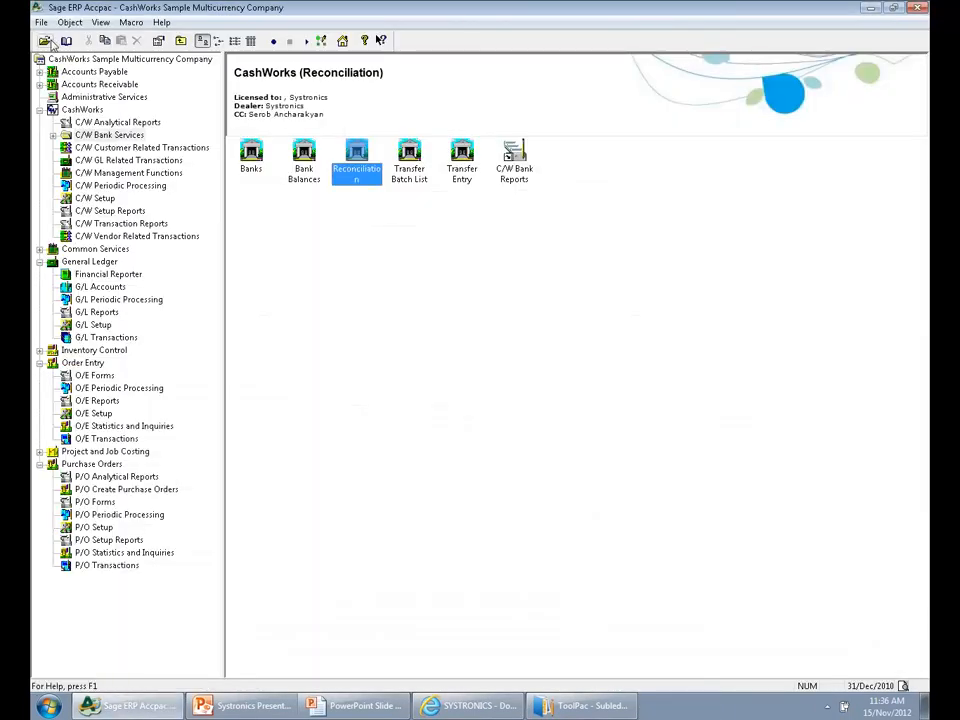
Open company AOLTD with the session date set to 31/12/2020
{"action": "left_click", "coordinate": [50, 42]}
{"action": "left_click", "coordinate": [433, 367]}
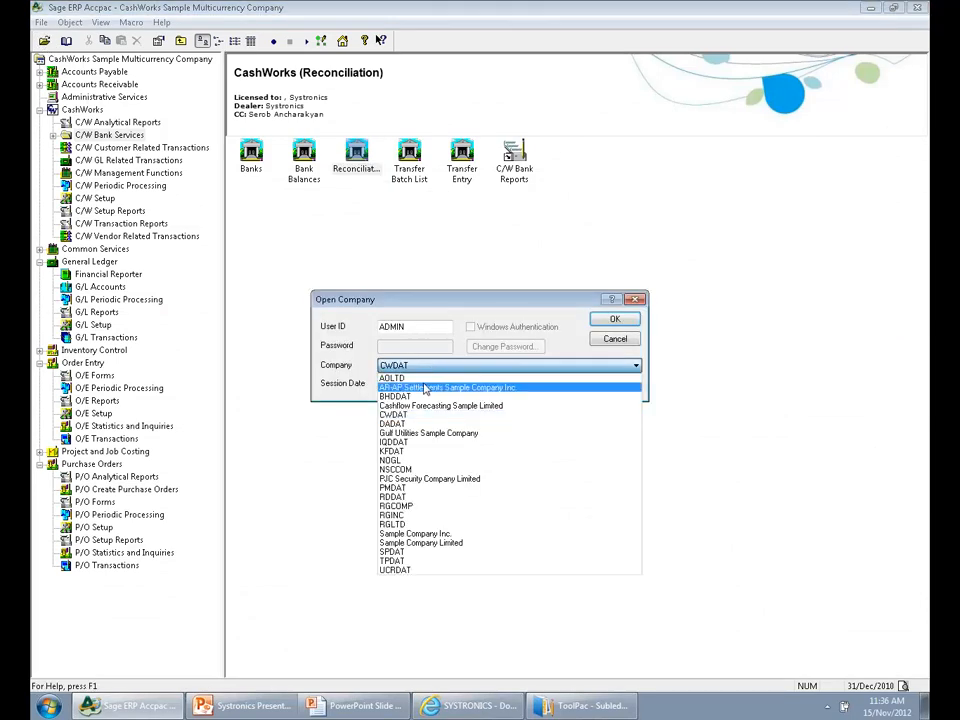
{"action": "left_click", "coordinate": [420, 378]}
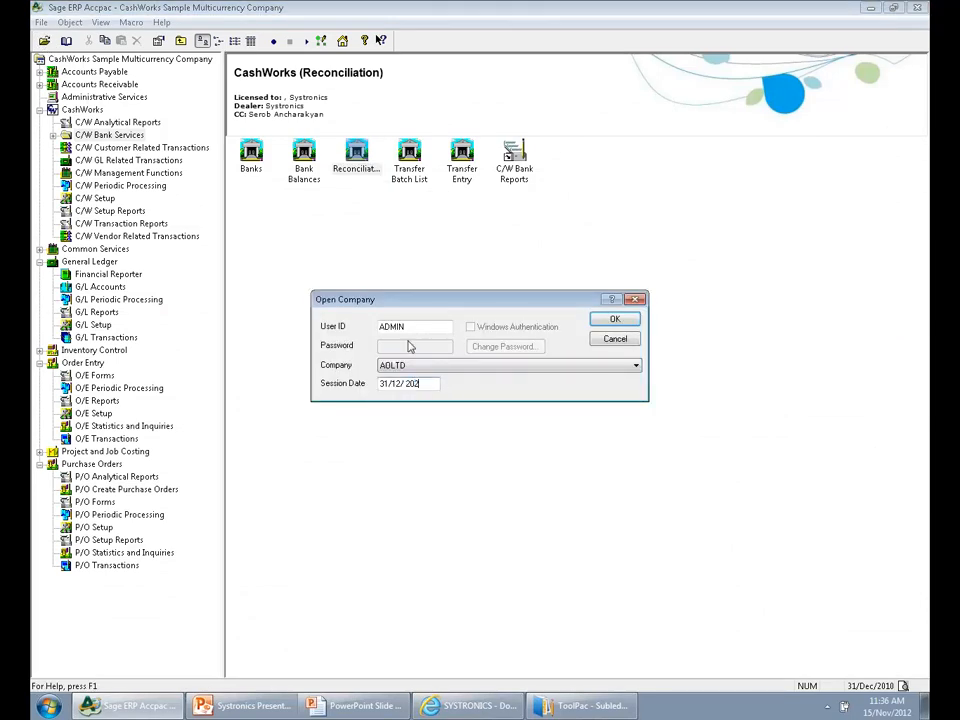
{"action": "key", "text": "Return"}
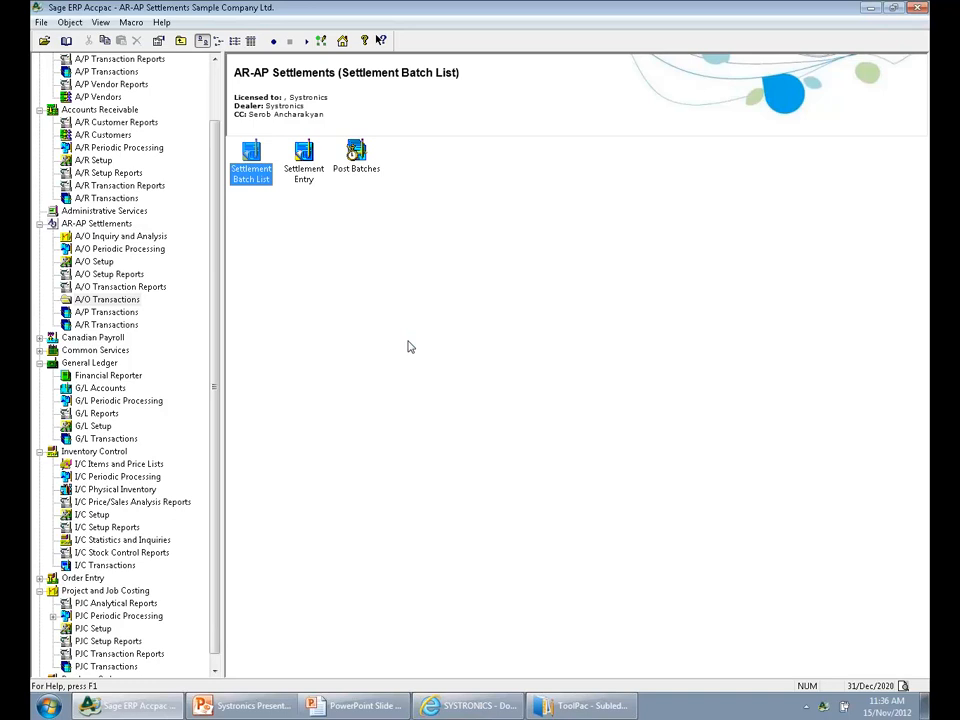
Load GROUP5 in the A/O Setup settlement groups to view its customers and vendors, and close the window
{"action": "left_click", "coordinate": [100, 223]}
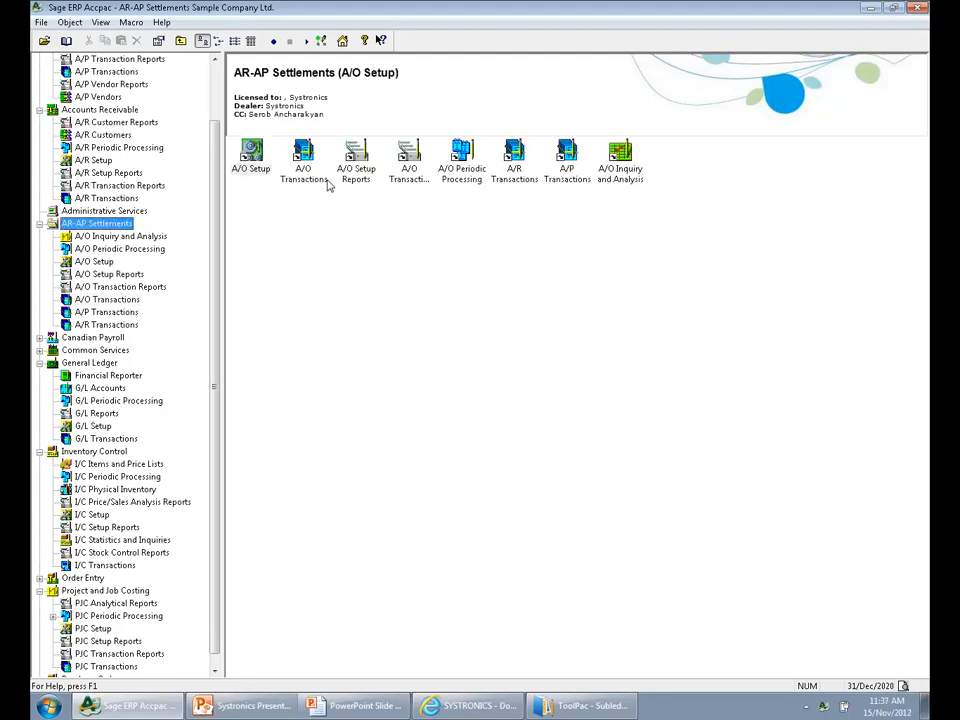
{"action": "double_click", "coordinate": [251, 154]}
{"action": "double_click", "coordinate": [306, 160]}
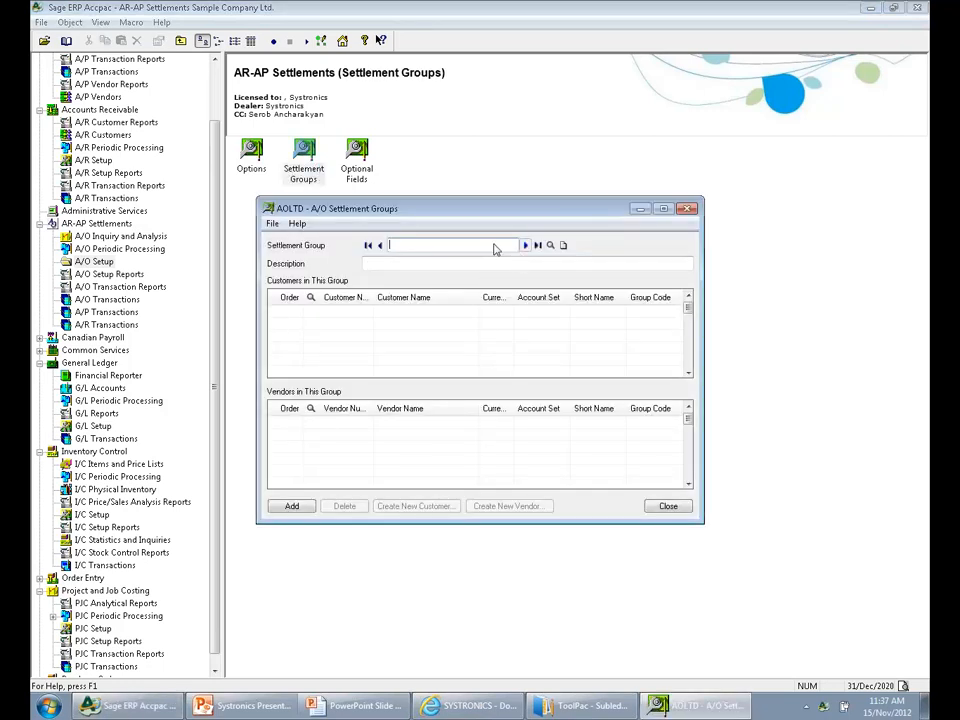
{"action": "left_click", "coordinate": [550, 245]}
{"action": "left_click", "coordinate": [183, 243]}
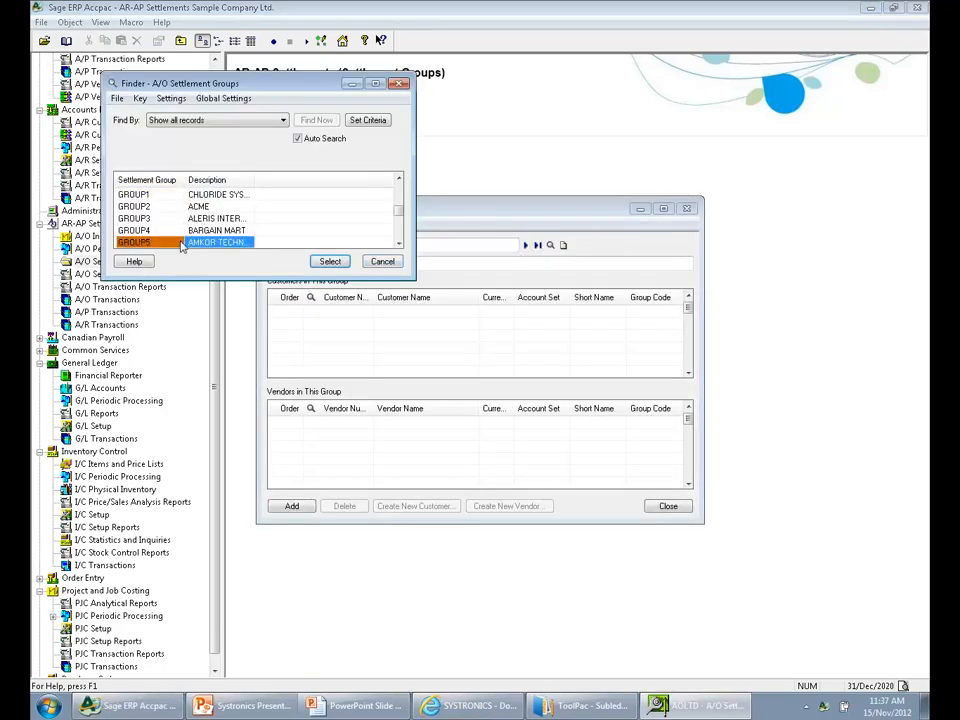
{"action": "left_click", "coordinate": [330, 261]}
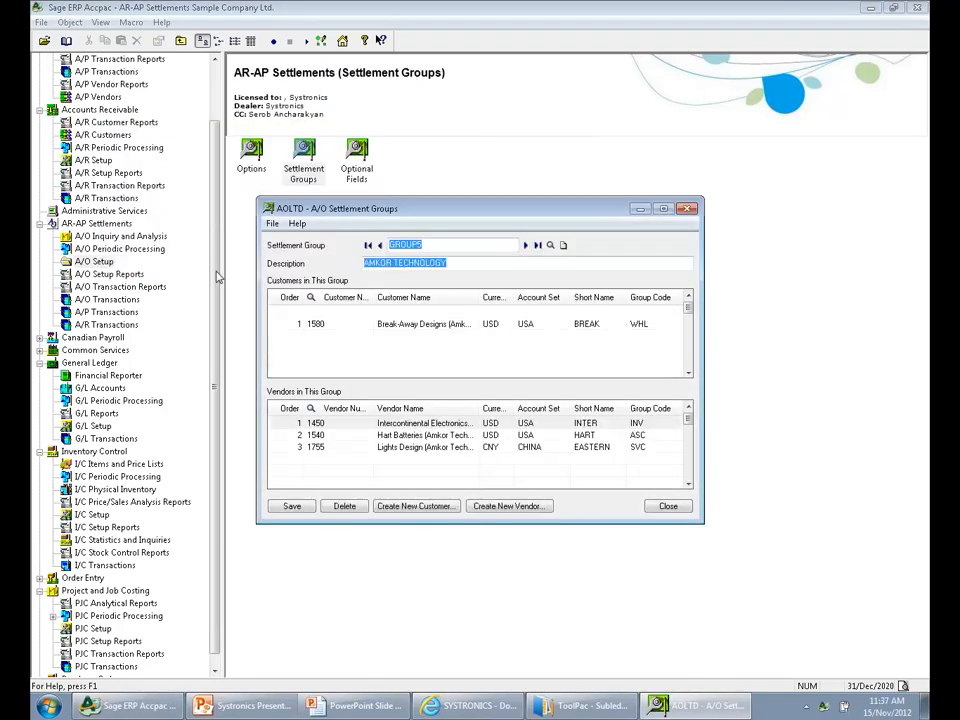
{"action": "left_click", "coordinate": [333, 323]}
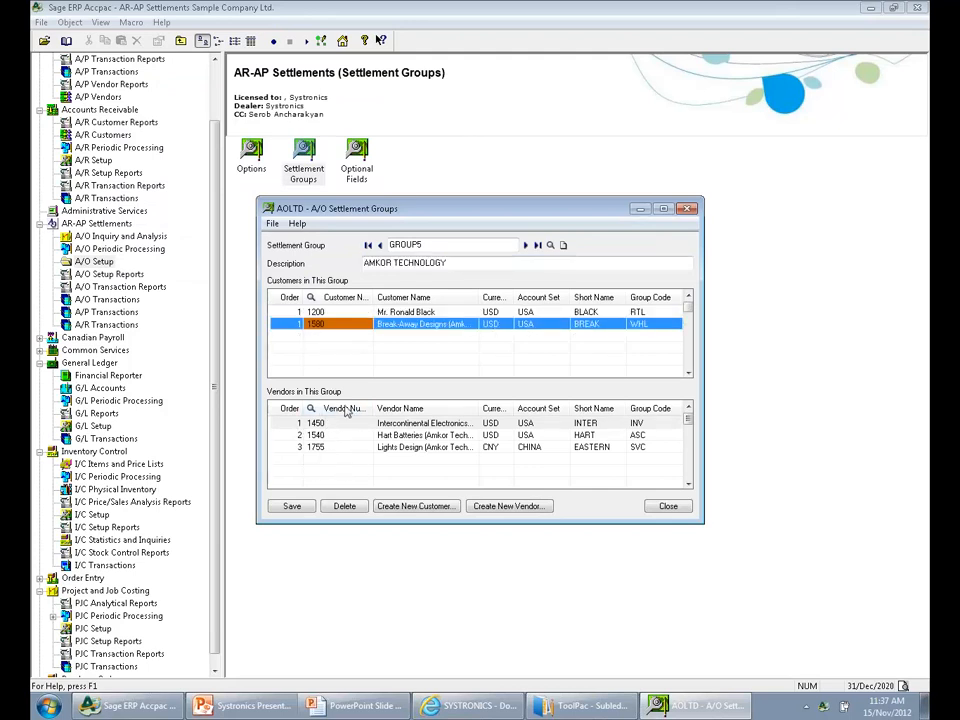
{"action": "left_click", "coordinate": [683, 508]}
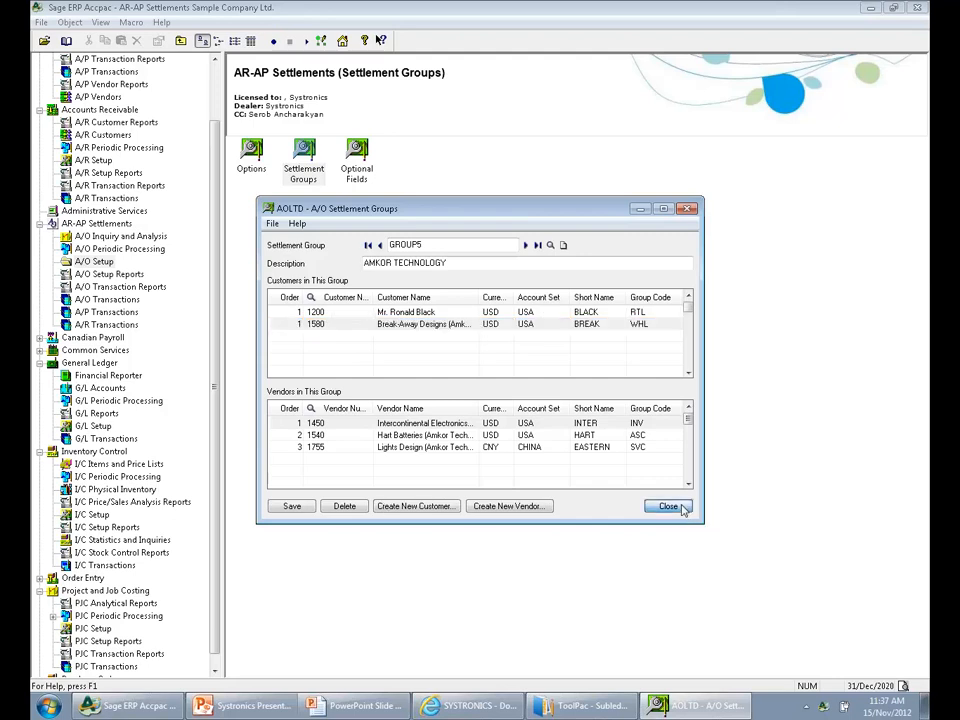
{"action": "left_click", "coordinate": [668, 506]}
Open batch 14 from the AR-AP Settlements settlement batch list for settlement entry
{"action": "left_click", "coordinate": [122, 223]}
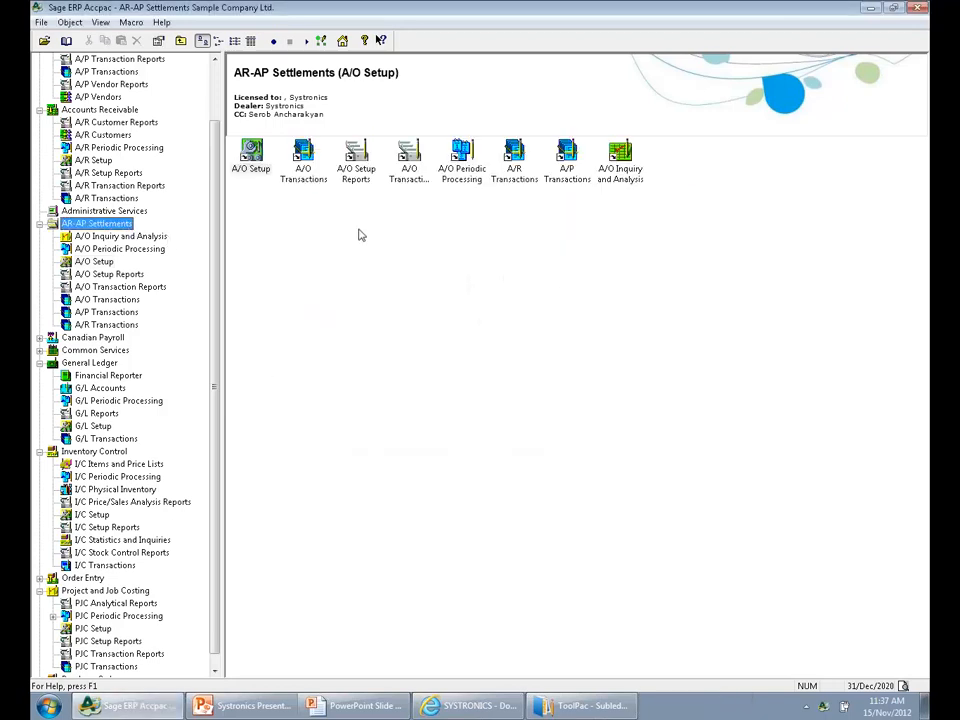
{"action": "double_click", "coordinate": [302, 170]}
{"action": "double_click", "coordinate": [251, 155]}
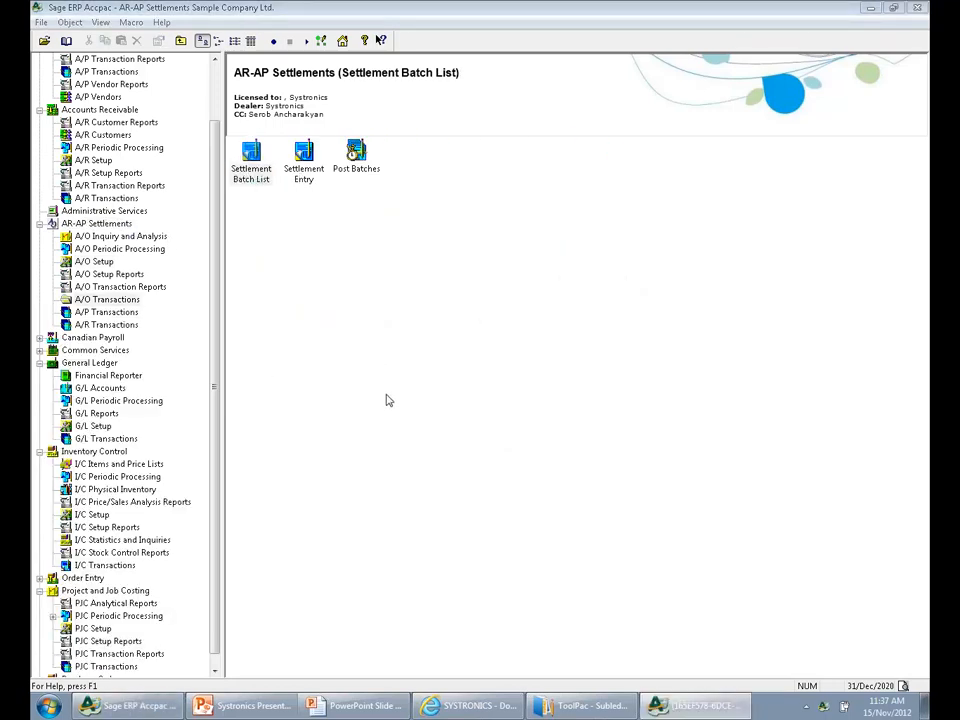
{"action": "left_click", "coordinate": [272, 483]}
{"action": "double_click", "coordinate": [294, 445]}
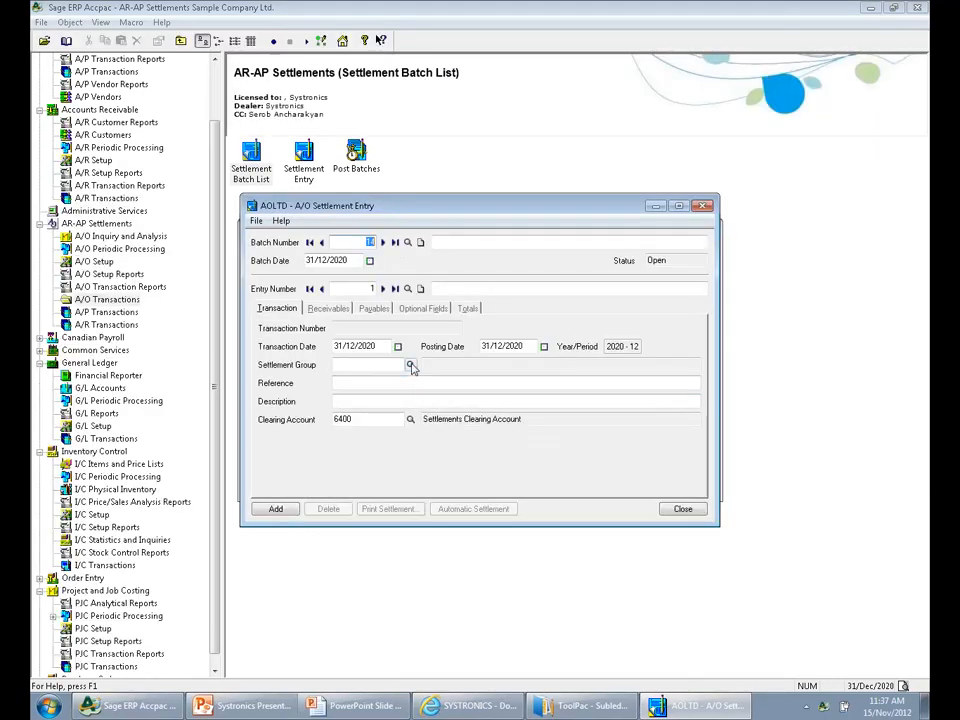
Set the settlement group of entry 1 to GROUP5 and maximize the settlement entry window
{"action": "left_click", "coordinate": [411, 365]}
{"action": "double_click", "coordinate": [180, 242]}
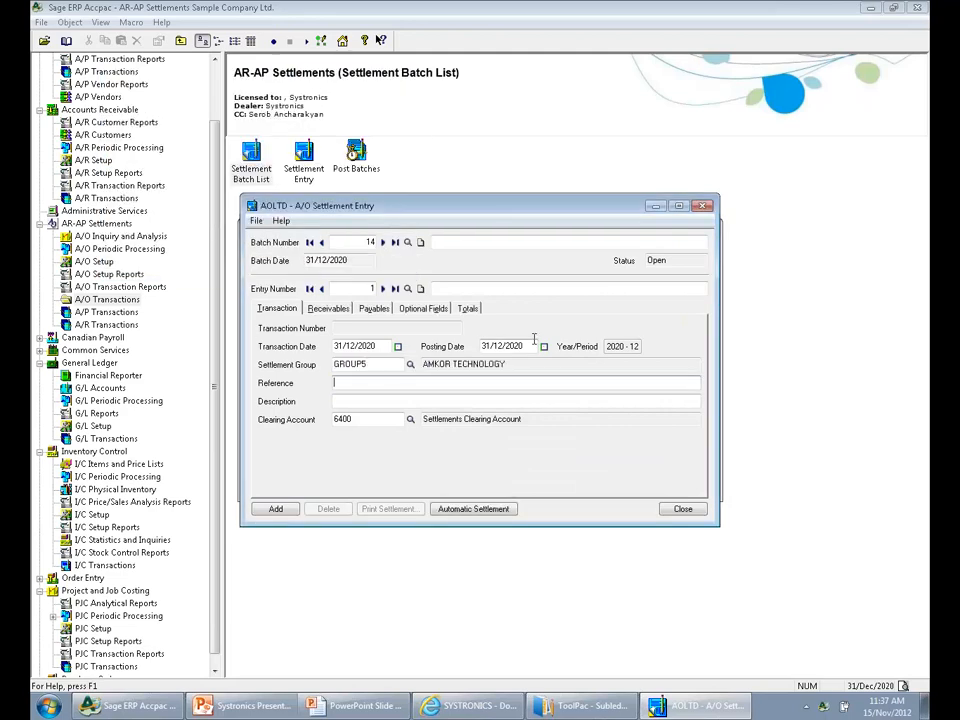
{"action": "left_click", "coordinate": [679, 205]}
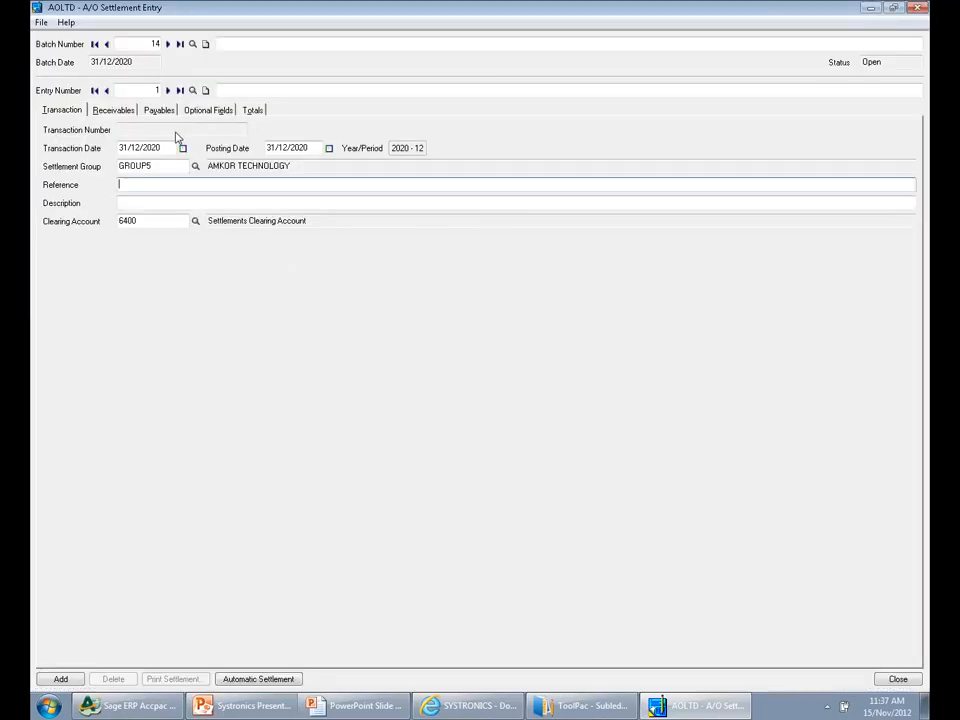
List the settlement group's receivables in Select mode and examine the documents of both customers
{"action": "left_click", "coordinate": [102, 116]}
{"action": "left_click", "coordinate": [50, 143]}
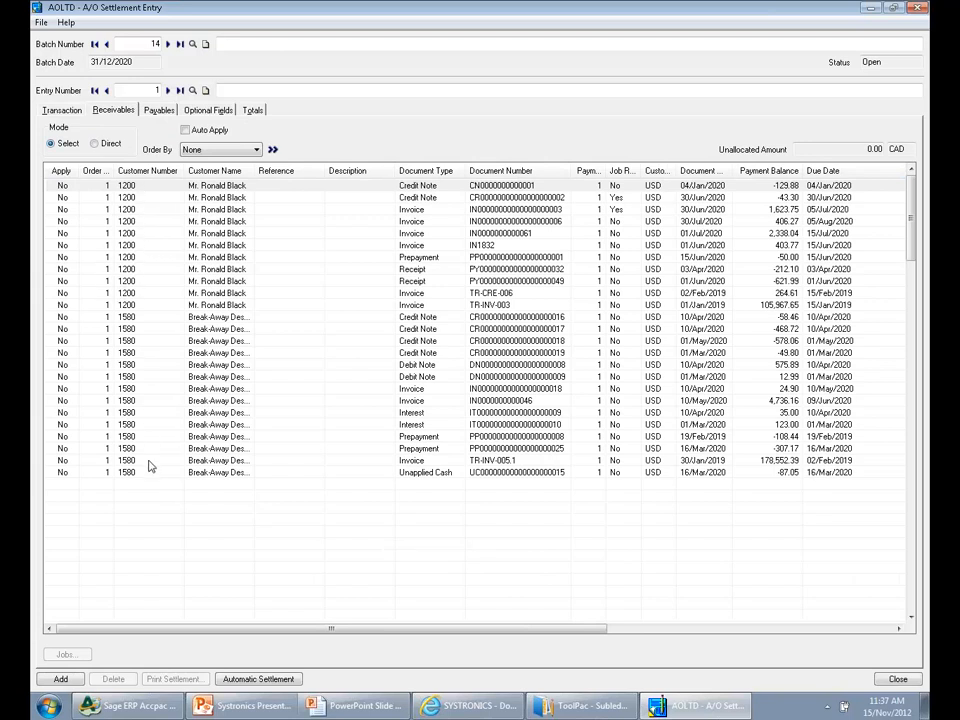
{"action": "left_click", "coordinate": [128, 269]}
{"action": "left_click", "coordinate": [128, 388]}
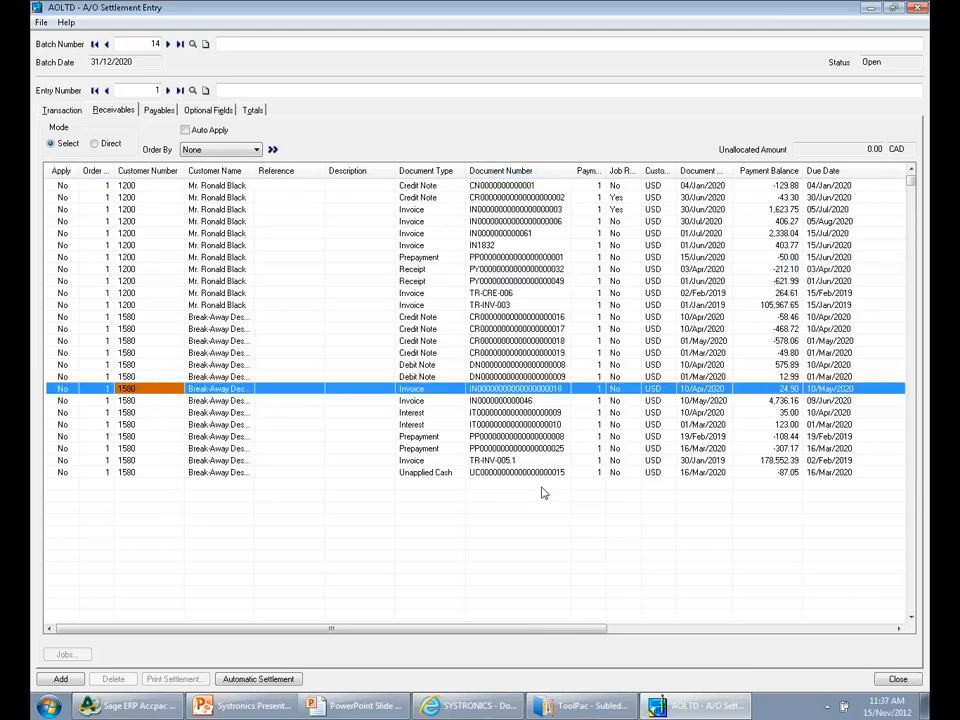
List the settlement group's payables in Select mode and examine the documents of its three vendors
{"action": "left_click", "coordinate": [159, 110]}
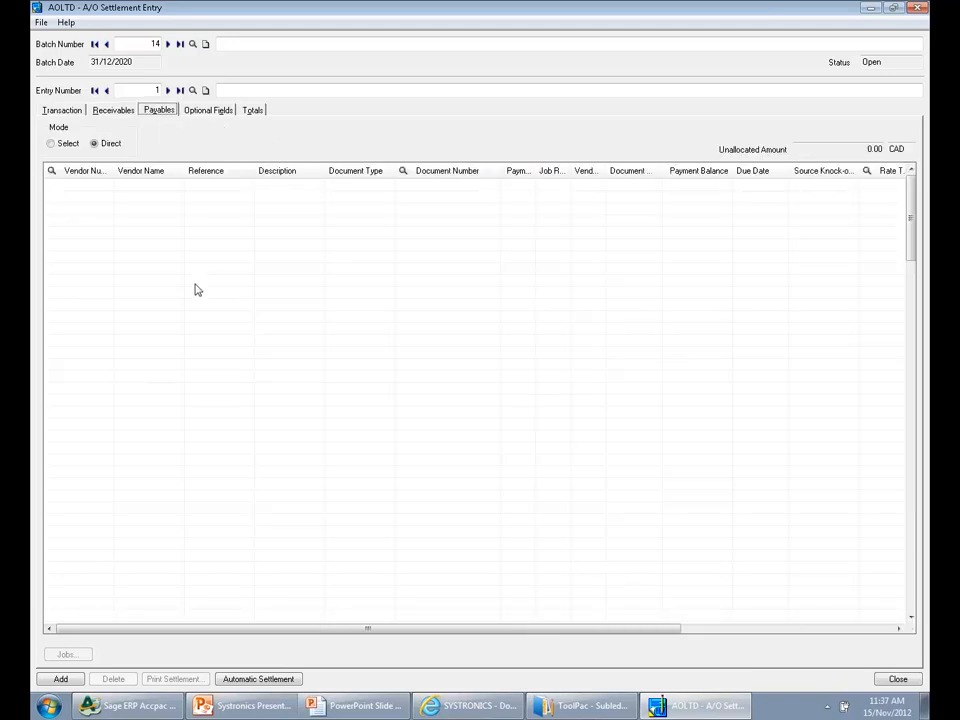
{"action": "left_click", "coordinate": [61, 146]}
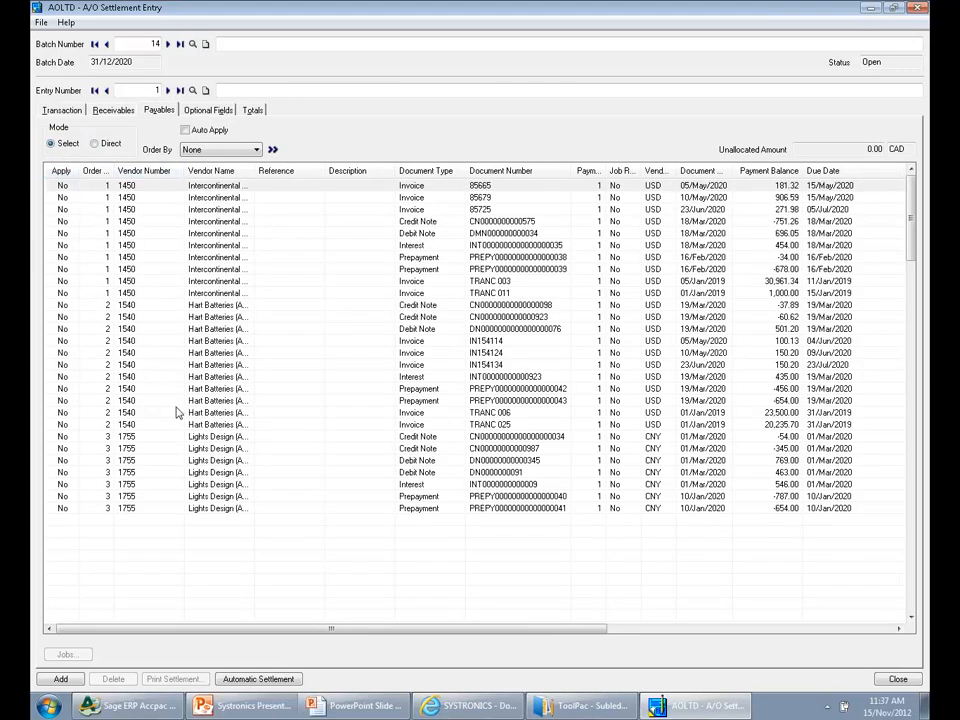
{"action": "left_click", "coordinate": [145, 250]}
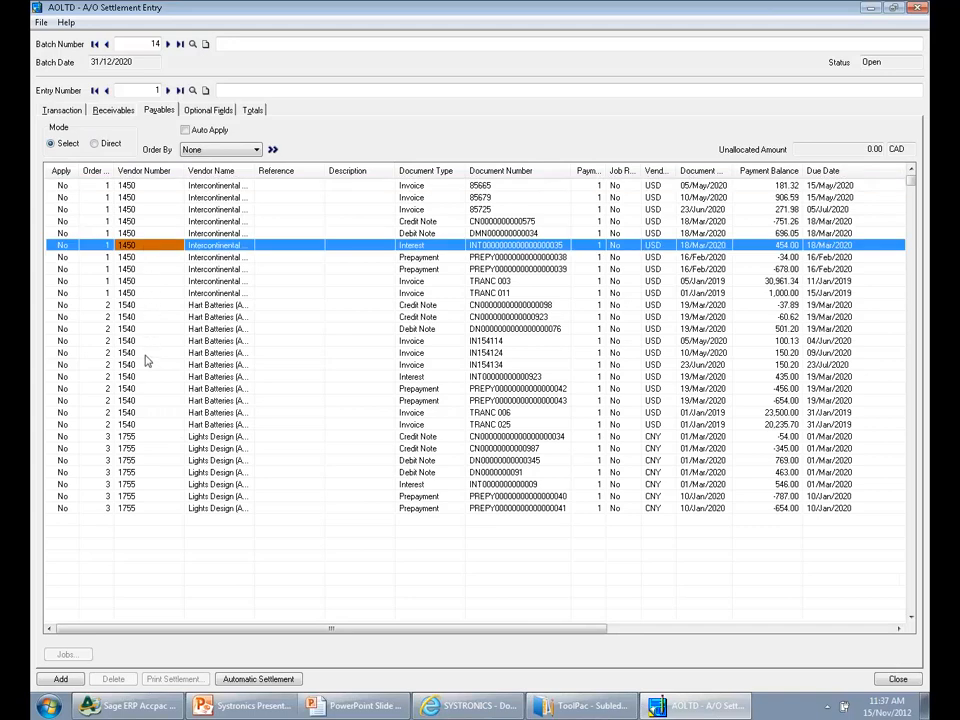
{"action": "left_click", "coordinate": [145, 352]}
{"action": "left_click", "coordinate": [152, 472]}
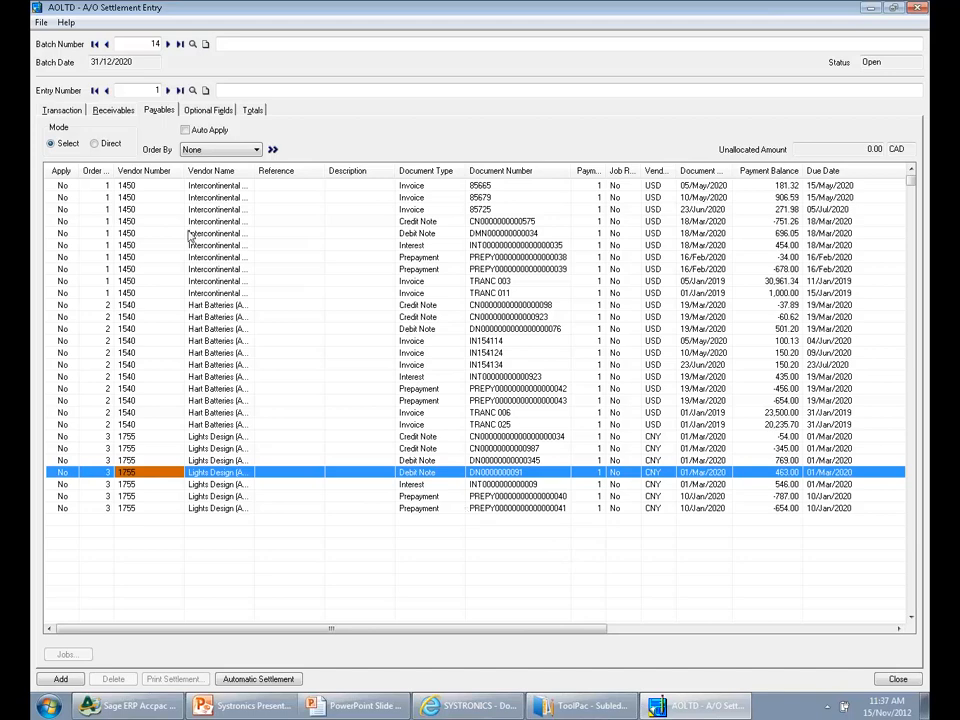
Try to apply the job-related 1,623.75 receivable invoice, and mark the 406.27 invoice dated 30/Jul/2020 as applied instead
{"action": "left_click", "coordinate": [116, 112]}
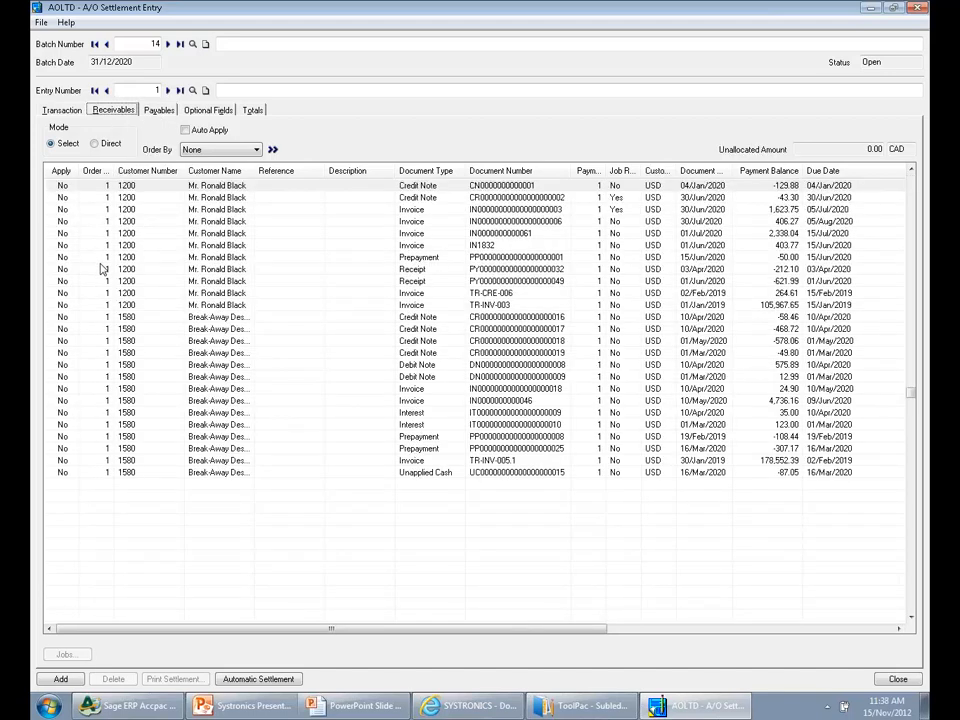
{"action": "left_click", "coordinate": [499, 201]}
{"action": "left_click", "coordinate": [498, 211]}
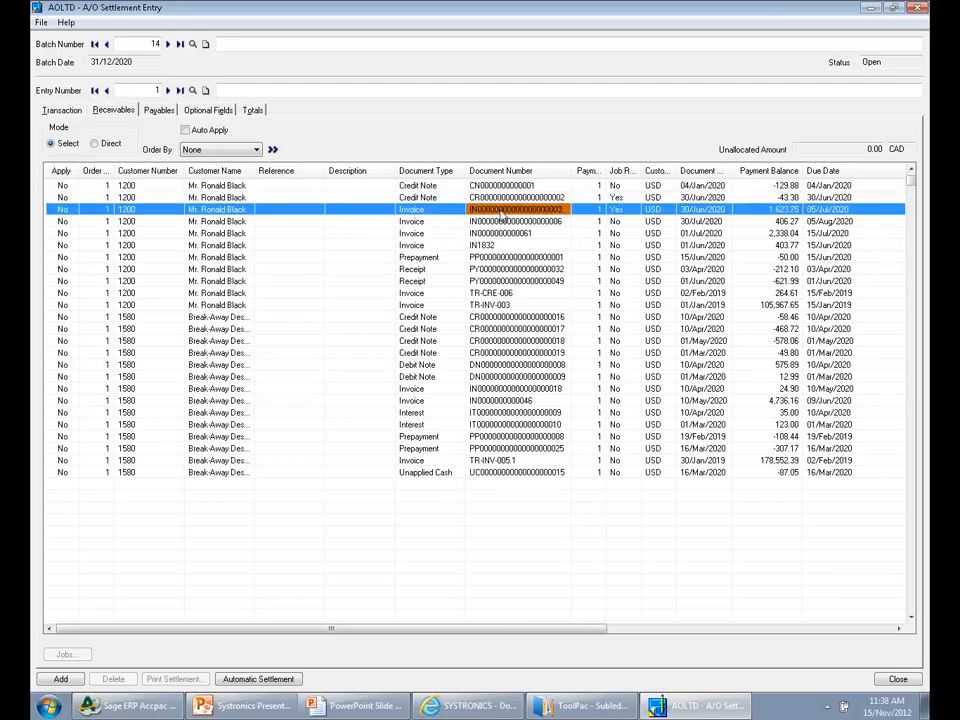
{"action": "double_click", "coordinate": [60, 211]}
{"action": "left_click", "coordinate": [307, 154]}
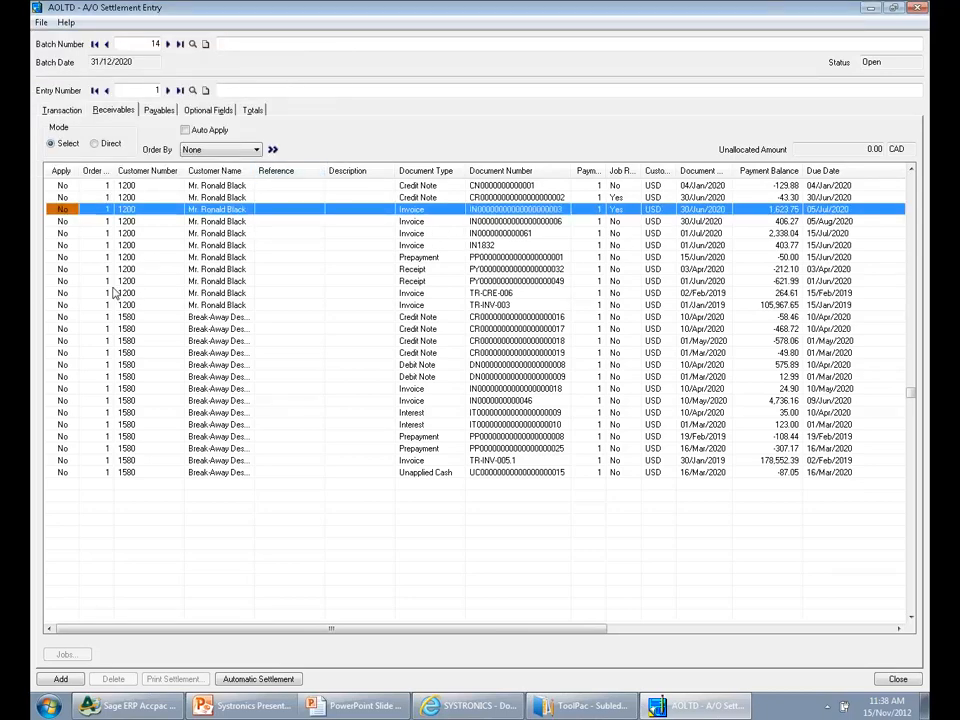
{"action": "left_click", "coordinate": [62, 221]}
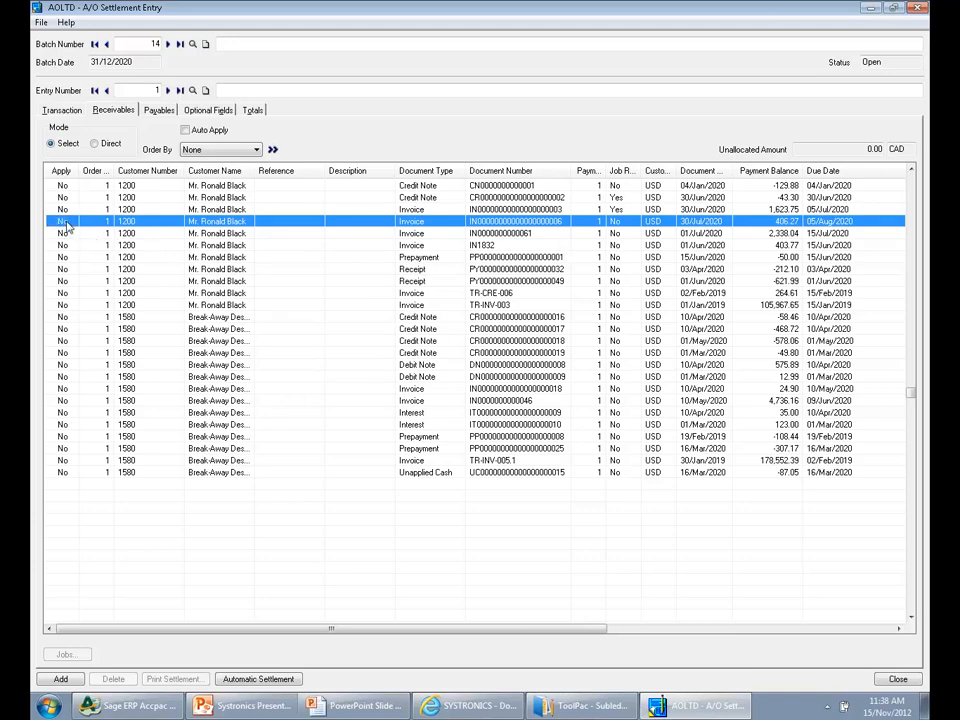
Mark the 454.00 interest document dated 18/Mar/2020 as applied in the payables
{"action": "left_click", "coordinate": [157, 110]}
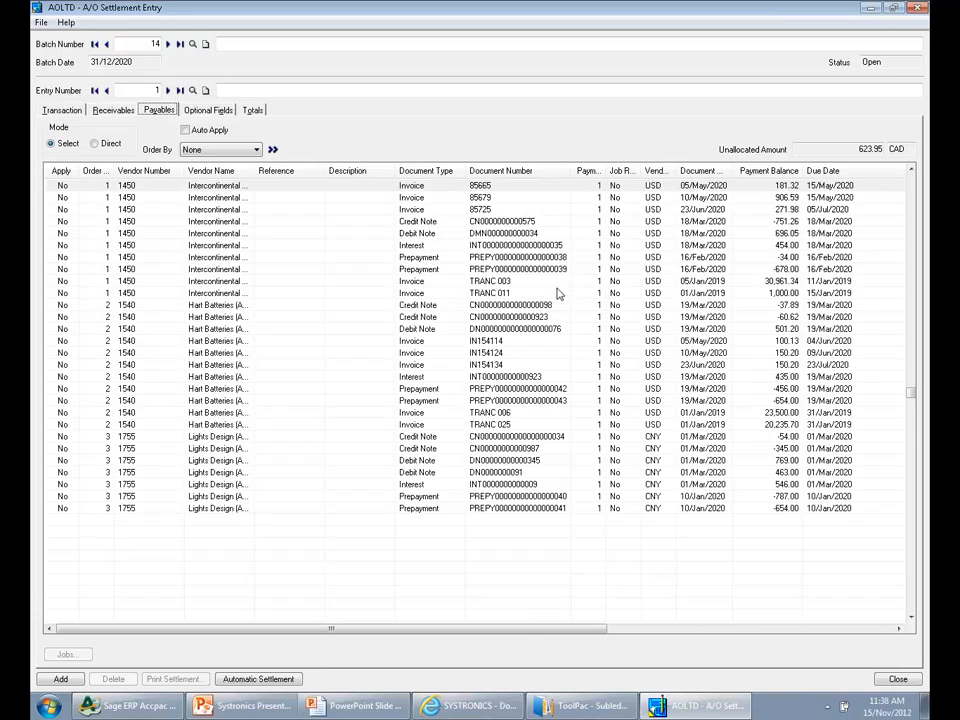
{"action": "left_click", "coordinate": [530, 246]}
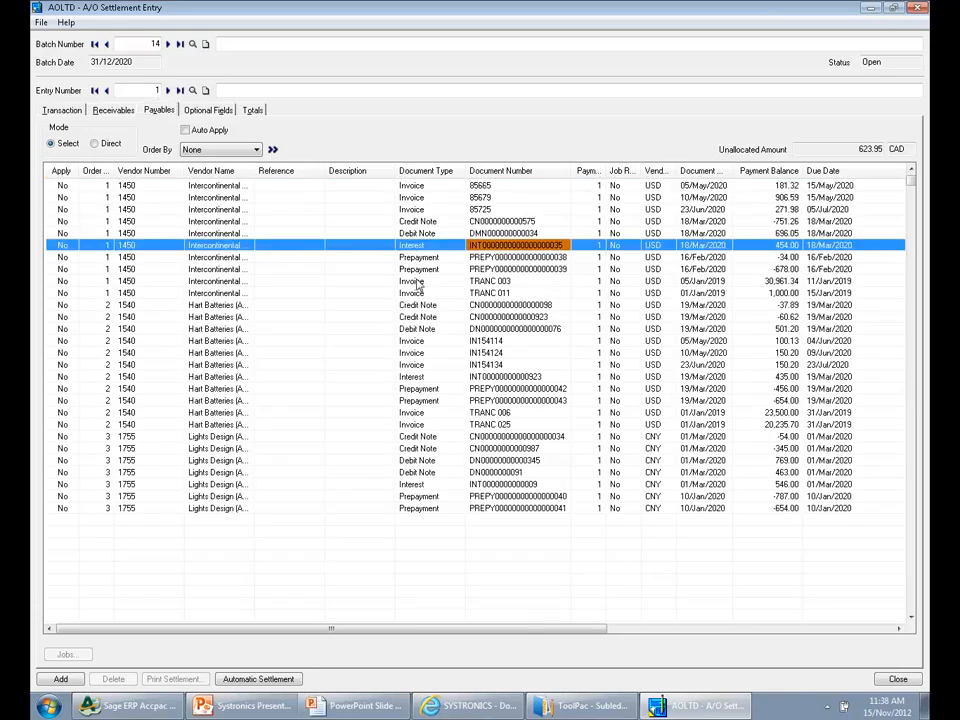
{"action": "double_click", "coordinate": [58, 249]}
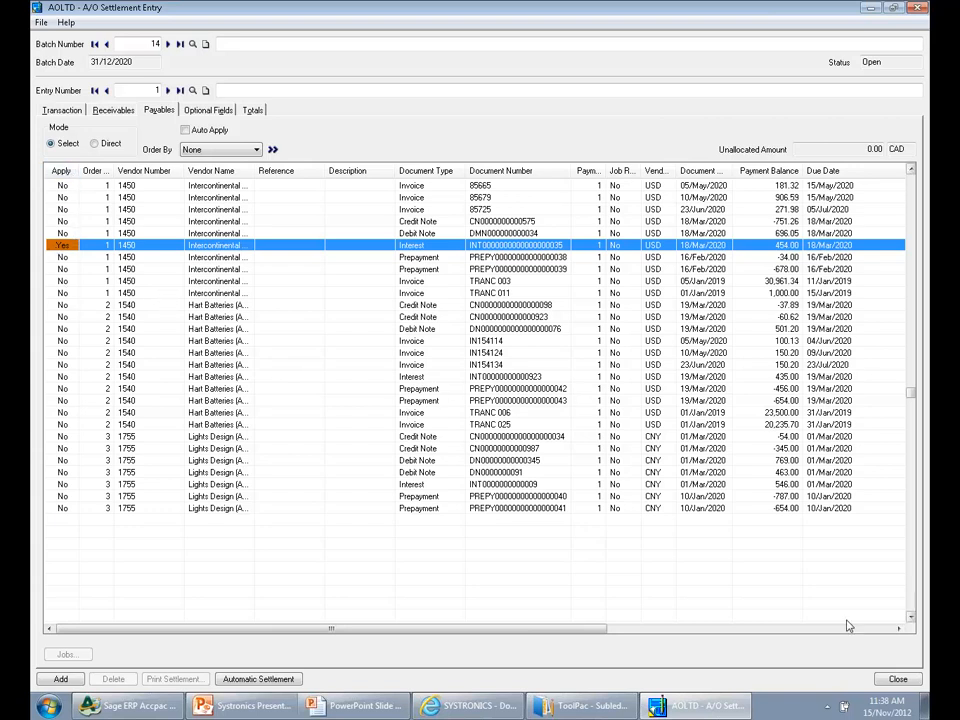
Run Automatic Settlement for the GROUP5 entry, confirm it, and dismiss the resulting message
{"action": "left_click", "coordinate": [262, 681]}
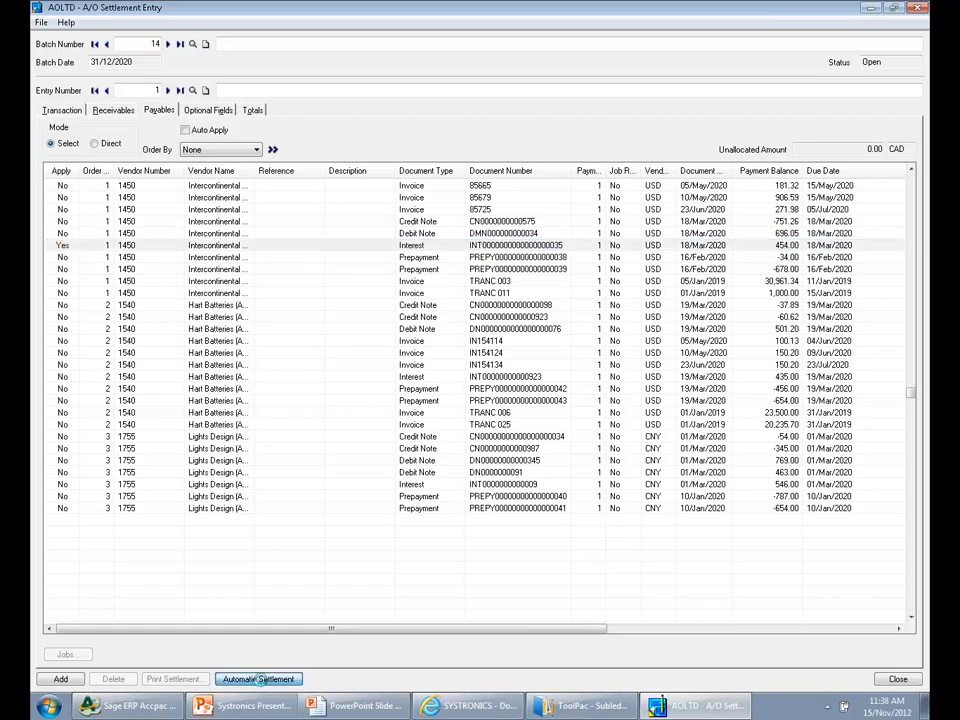
{"action": "left_click", "coordinate": [542, 421]}
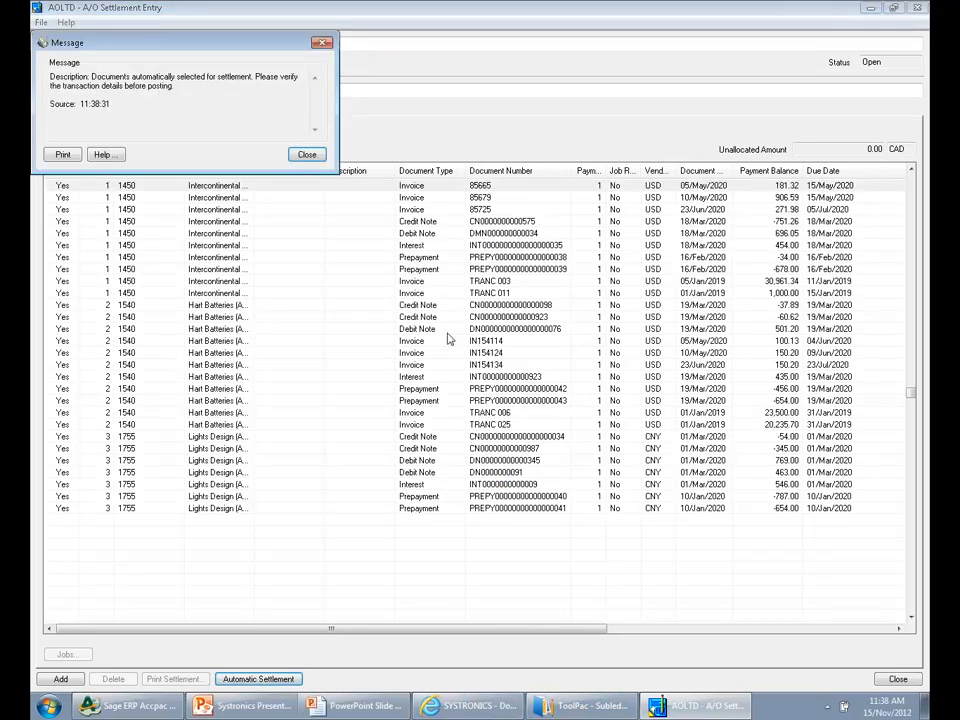
{"action": "left_click", "coordinate": [306, 154]}
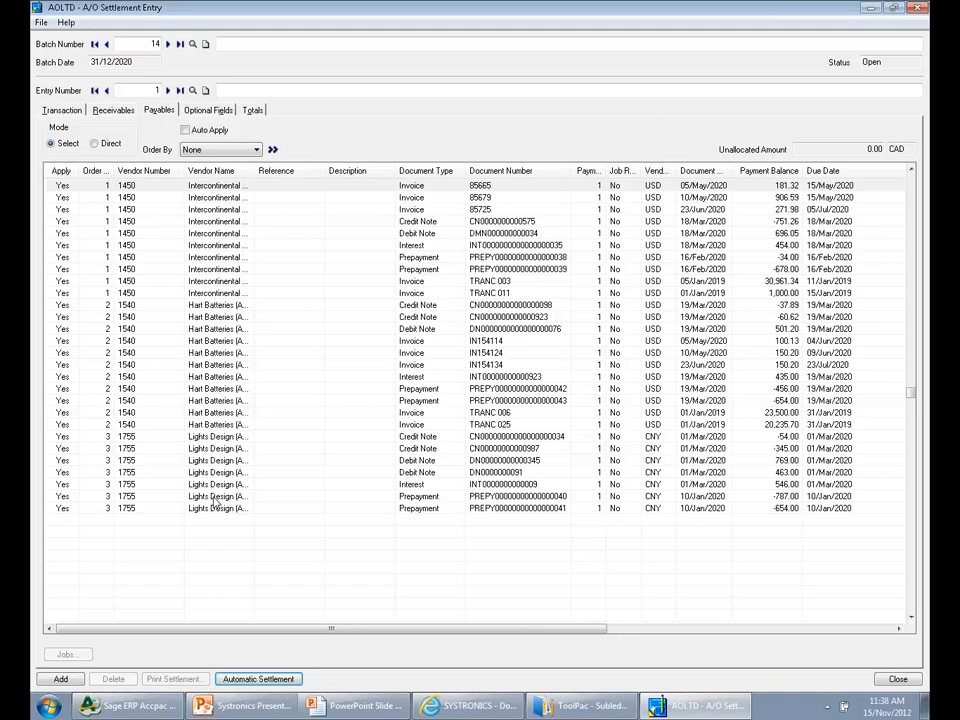
Review which receivables the automatic settlement applied and check the available document sort orders
{"action": "left_click", "coordinate": [113, 110]}
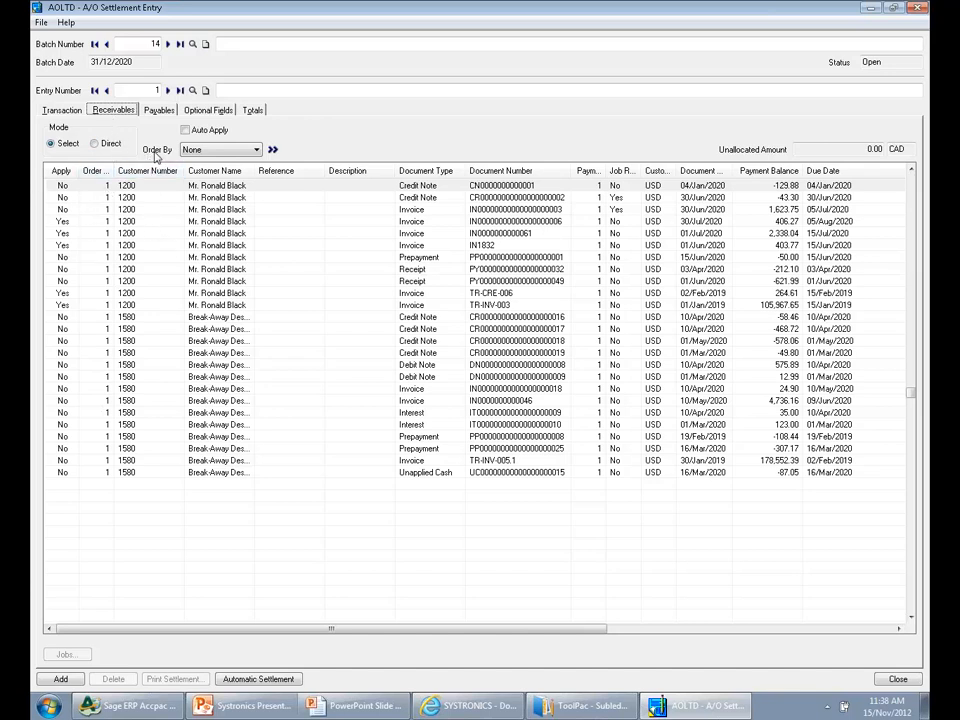
{"action": "left_click", "coordinate": [250, 150]}
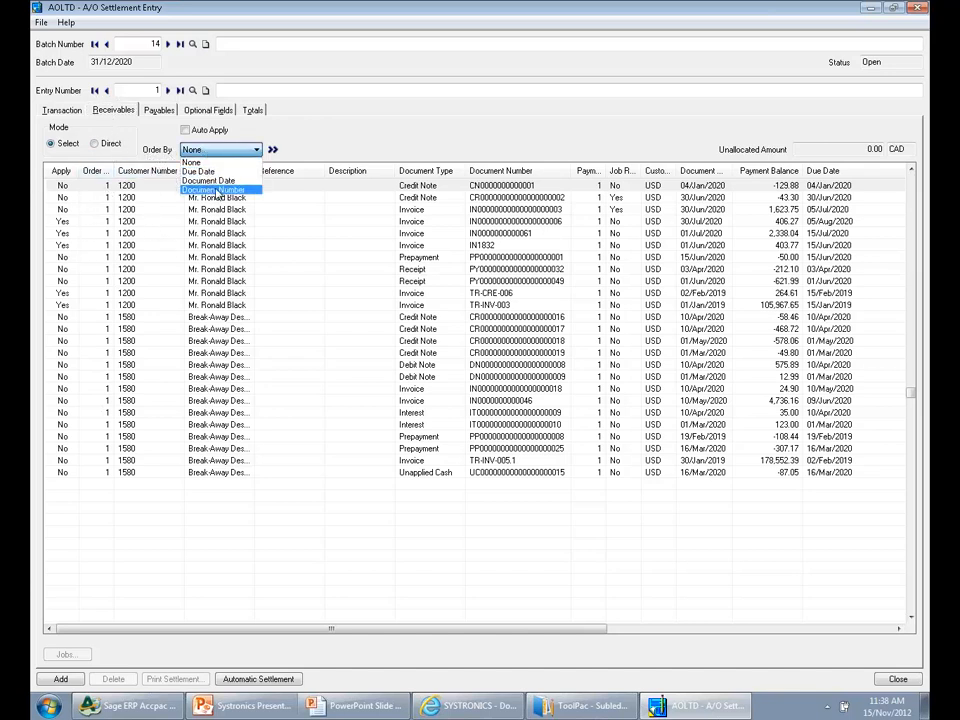
{"action": "left_click", "coordinate": [336, 152]}
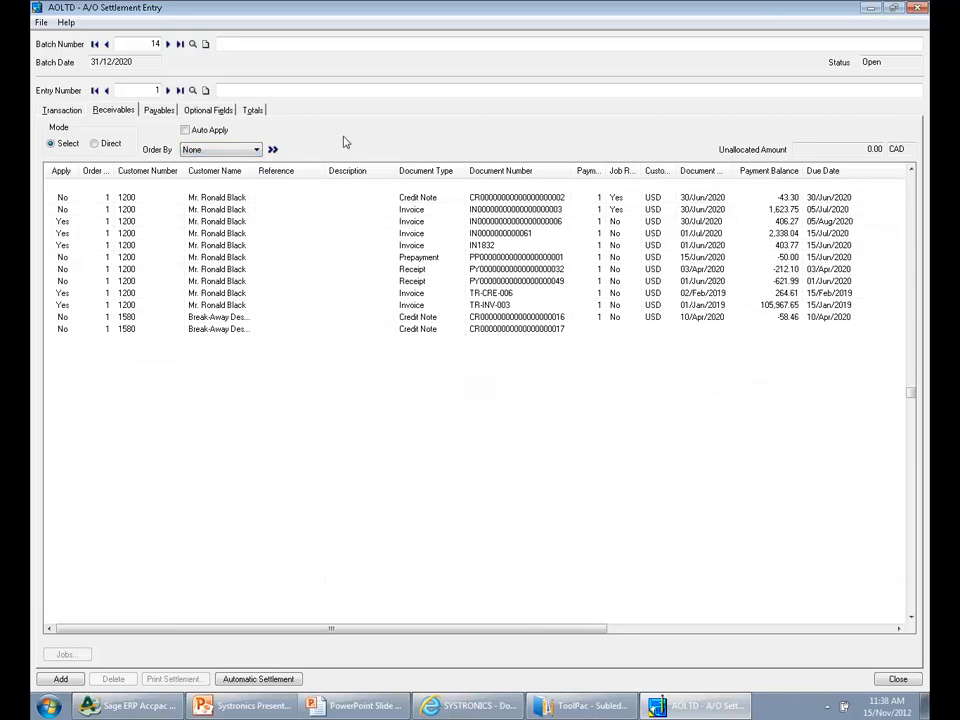
Close the settlement entry without adding entry 1, and close the settlement batch list
{"action": "left_click", "coordinate": [898, 680]}
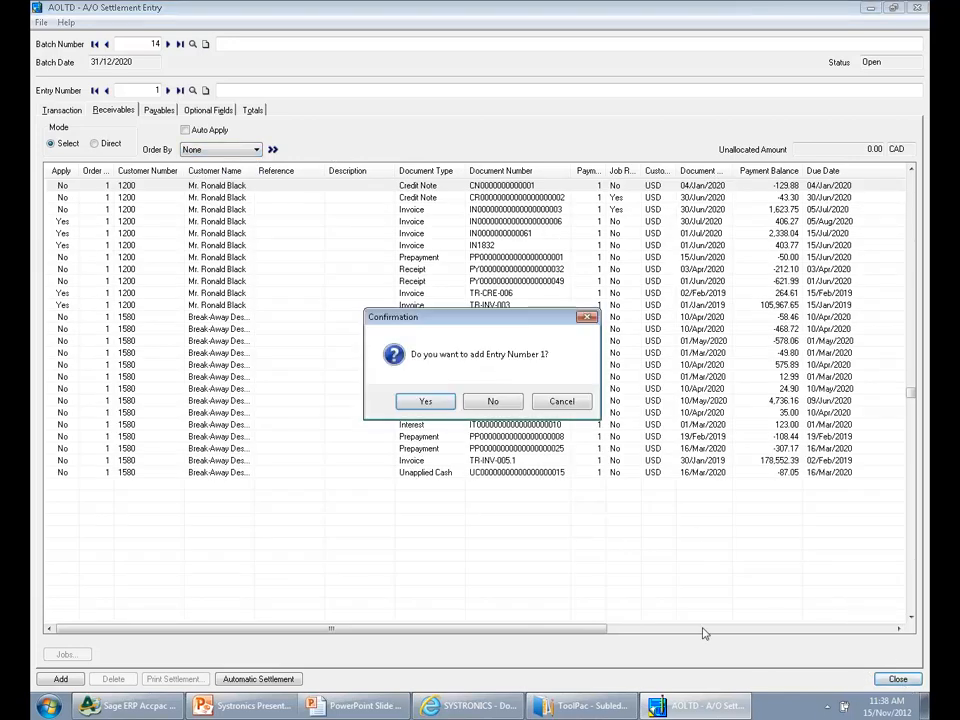
{"action": "left_click", "coordinate": [497, 405]}
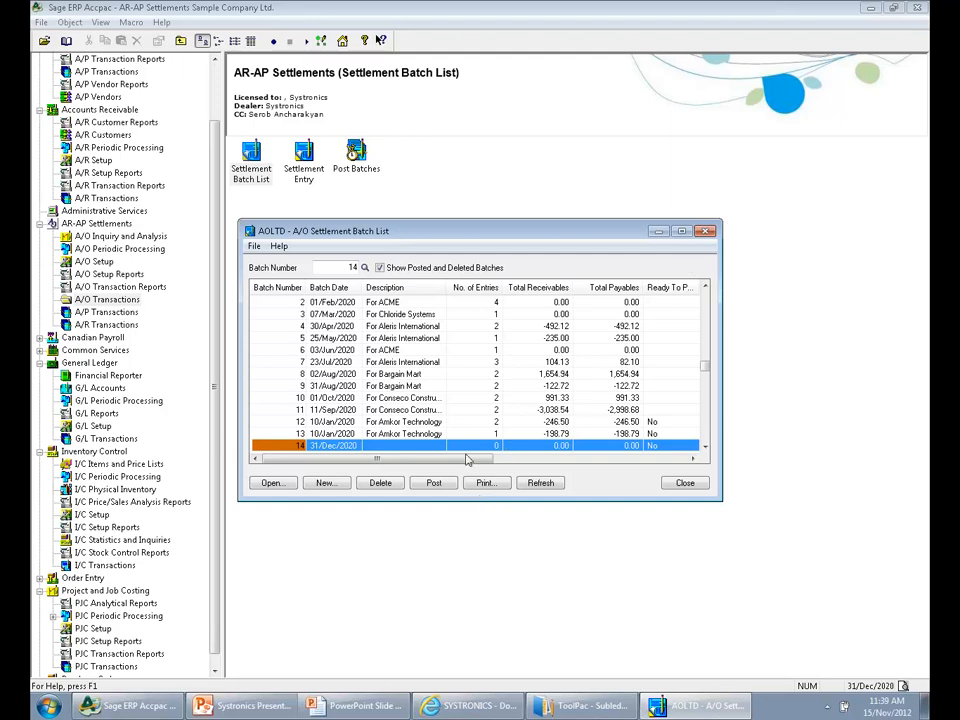
{"action": "left_click", "coordinate": [703, 488]}
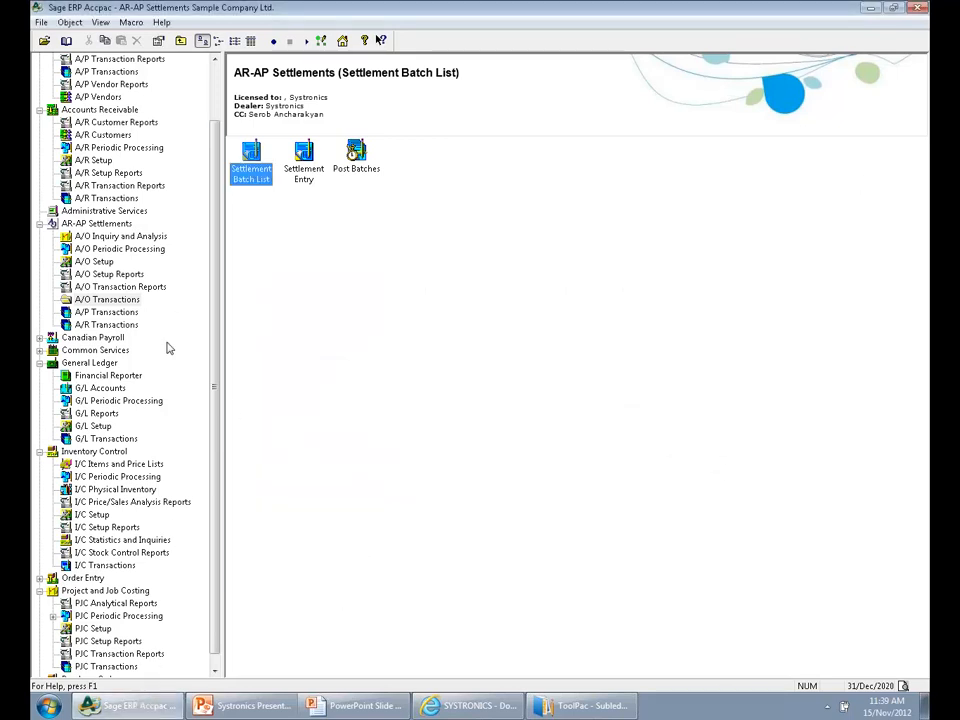
Open the AR-AP Inquiry and load the customer and vendor balances for settlement group GROUP5
{"action": "left_click", "coordinate": [122, 224]}
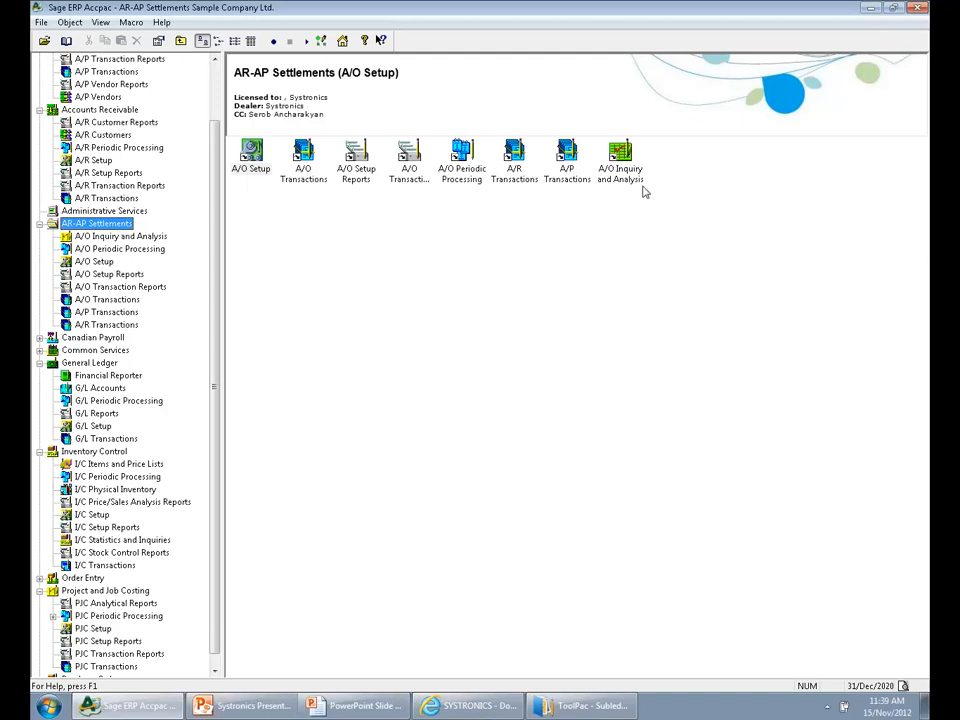
{"action": "double_click", "coordinate": [620, 158]}
{"action": "double_click", "coordinate": [248, 163]}
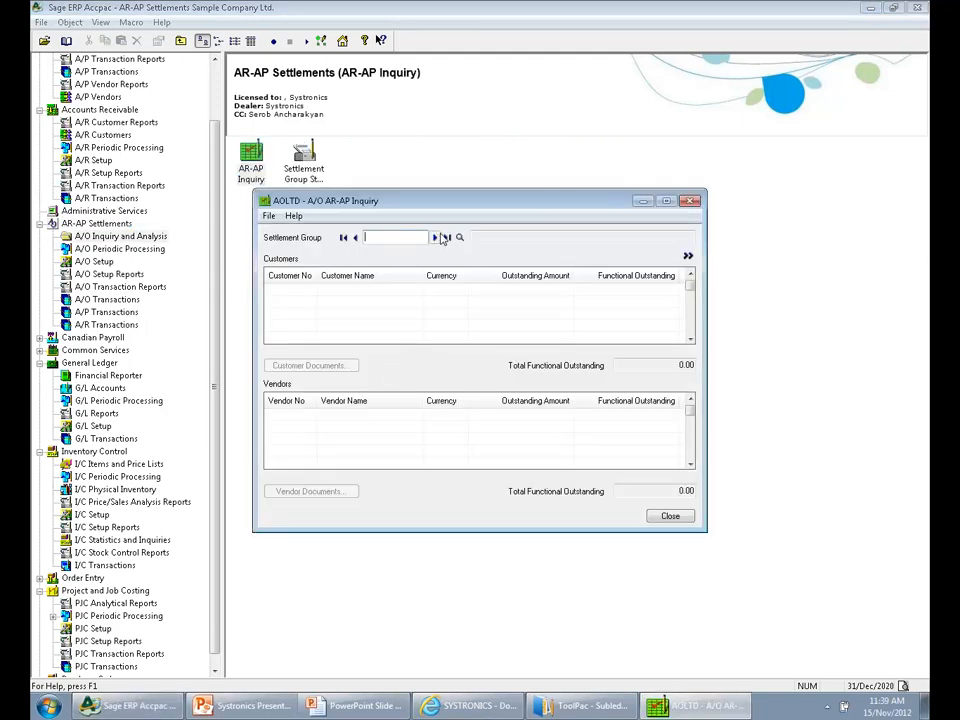
{"action": "left_click", "coordinate": [460, 239]}
{"action": "key", "text": "Down"}
{"action": "key", "text": "Down"}
{"action": "key", "text": "Down"}
{"action": "key", "text": "Down"}
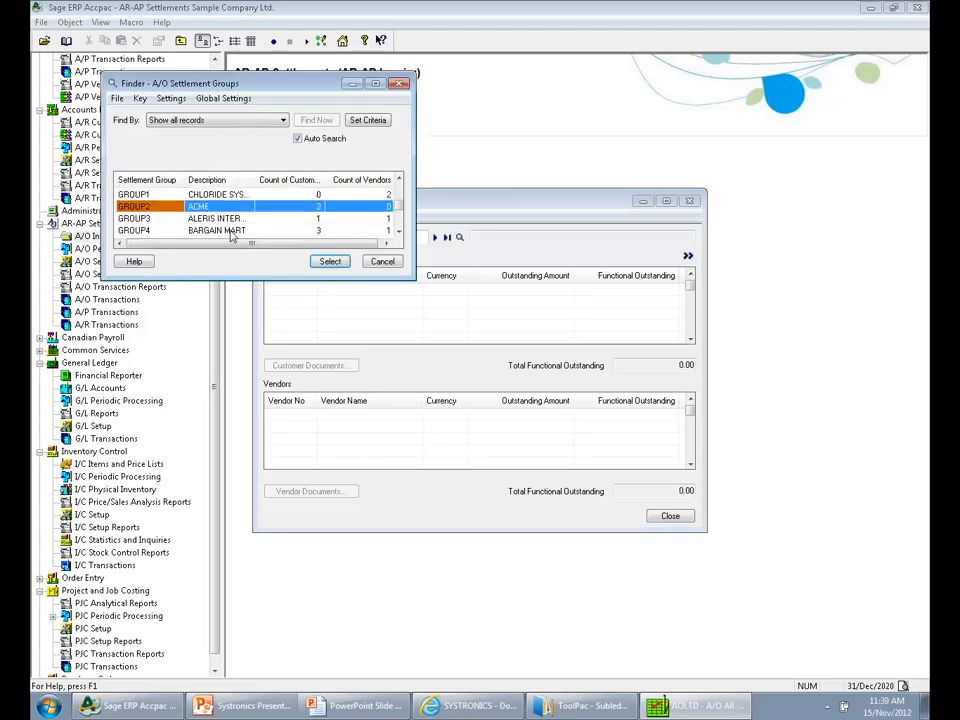
{"action": "key", "text": "Return"}
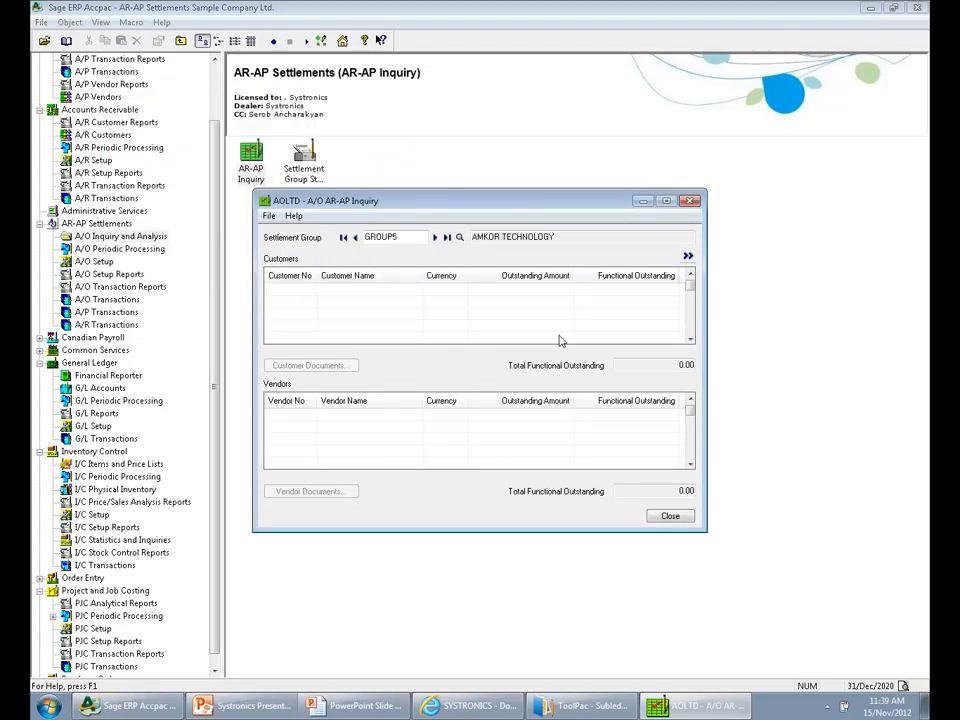
{"action": "left_click", "coordinate": [688, 256]}
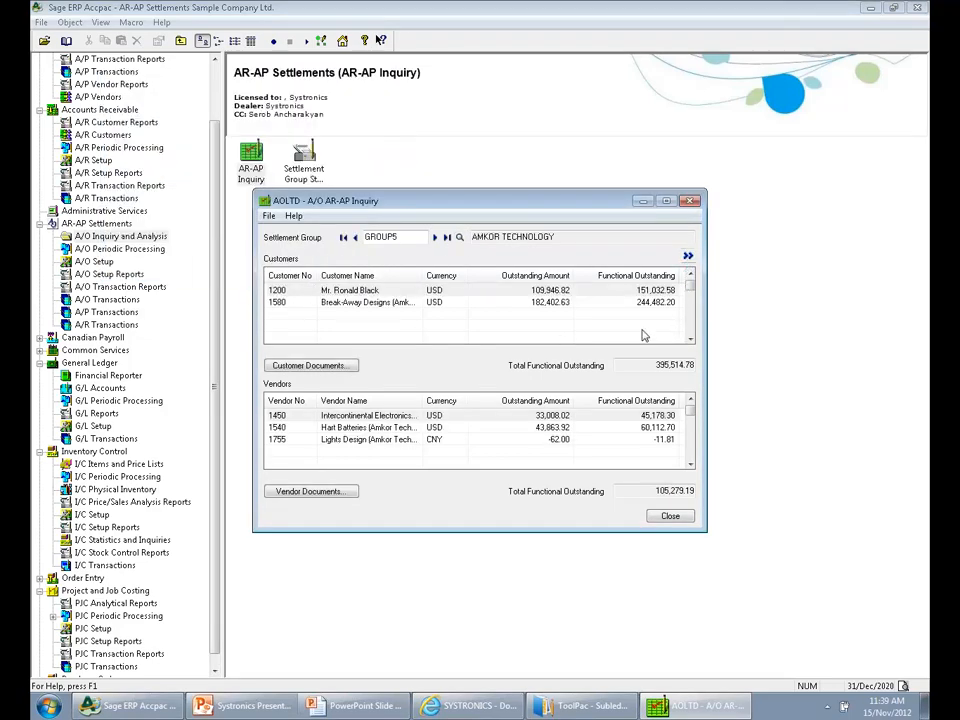
Review the outstanding amounts of GROUP5's customers and vendors, including the CNY vendor, and close the inquiry
{"action": "left_click", "coordinate": [343, 288]}
{"action": "key", "text": "Down"}
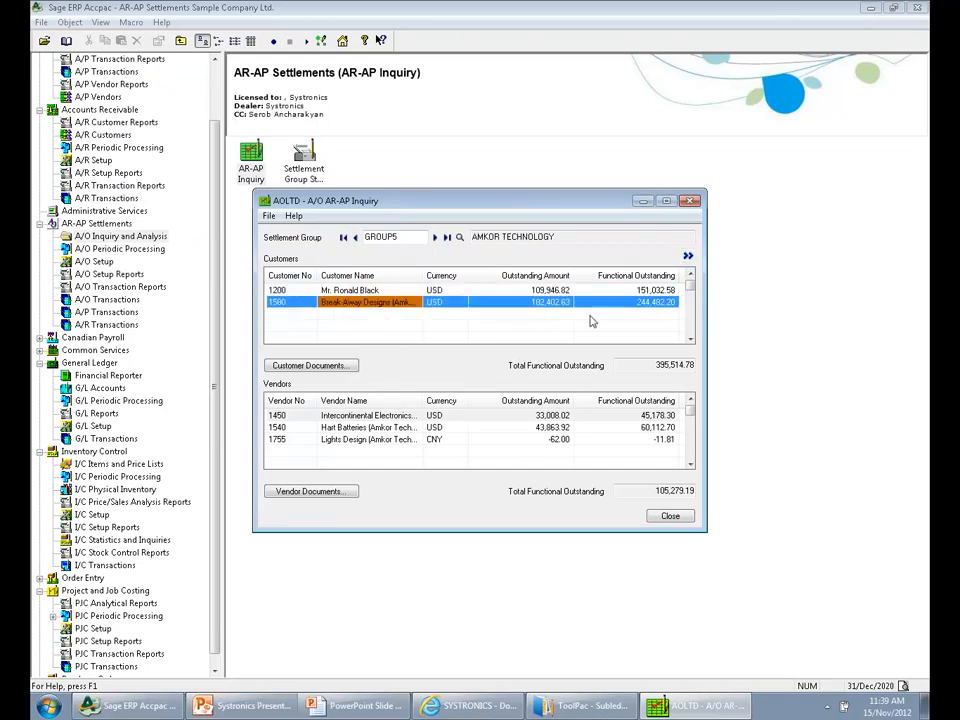
{"action": "left_click", "coordinate": [434, 417]}
{"action": "left_click", "coordinate": [434, 438]}
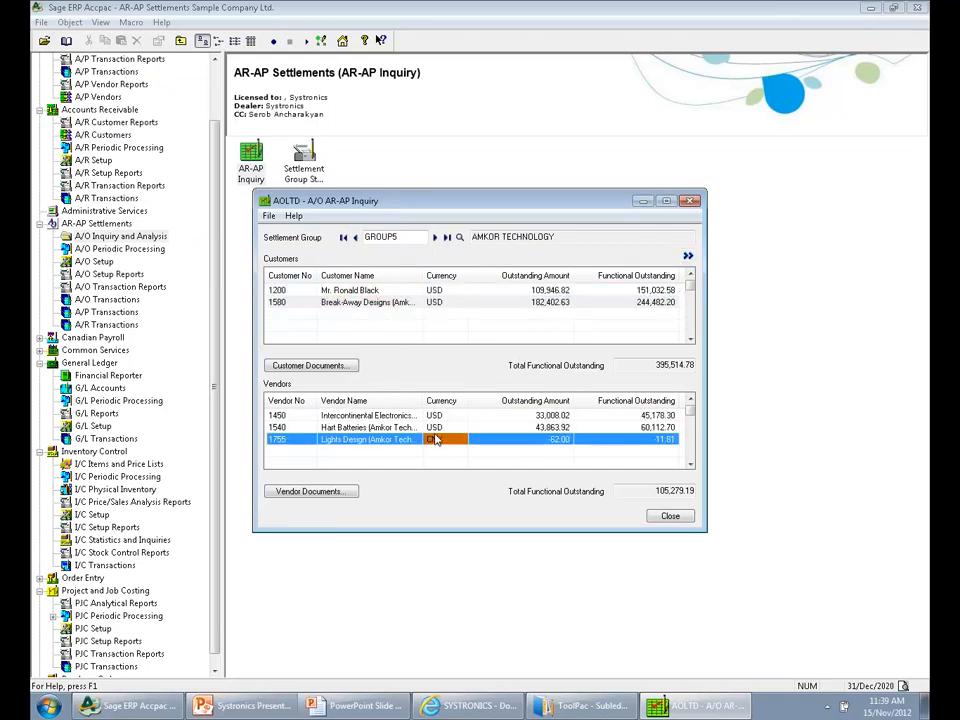
{"action": "left_click", "coordinate": [676, 518]}
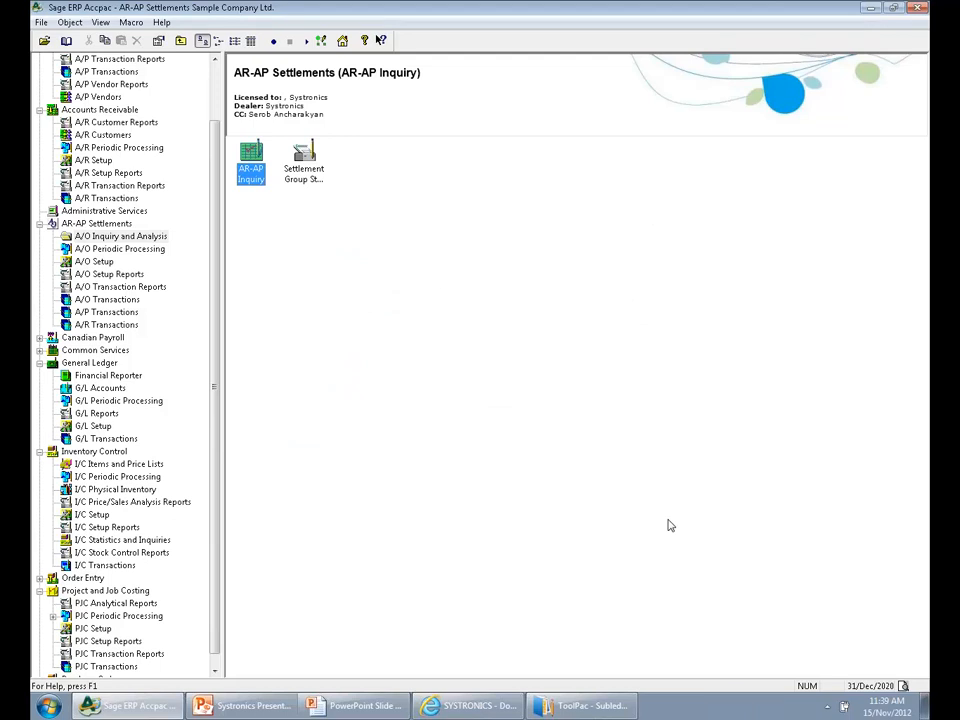
Check the settlement group and outstanding balances on the last batch in the AR-AP Settlements A/R Receipt Entry, and close it
{"action": "left_click", "coordinate": [110, 326]}
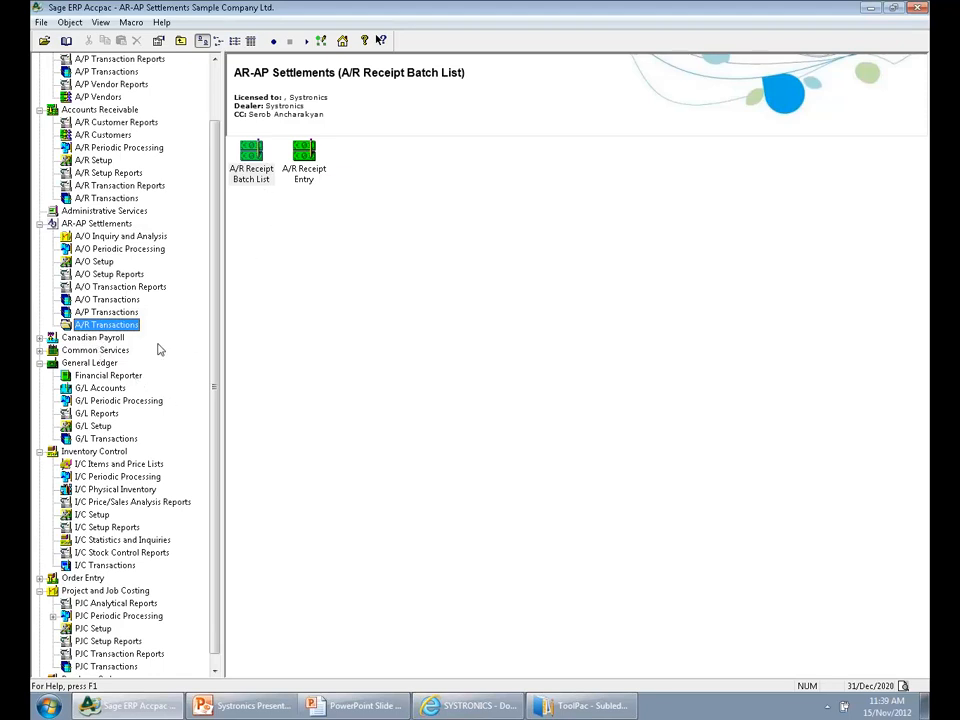
{"action": "double_click", "coordinate": [306, 178]}
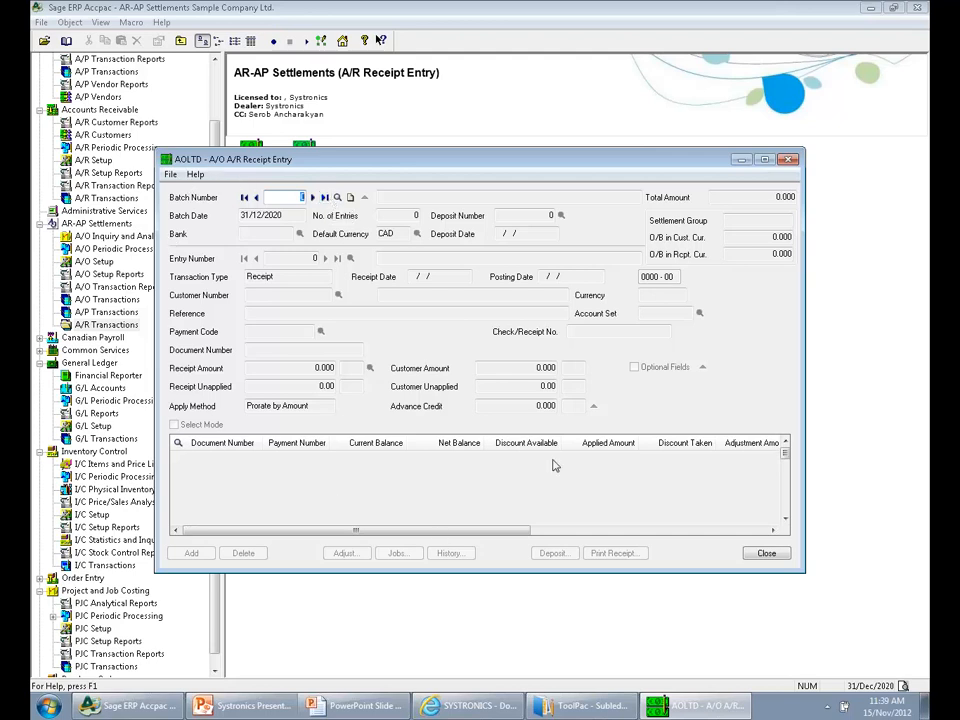
{"action": "left_click", "coordinate": [324, 198]}
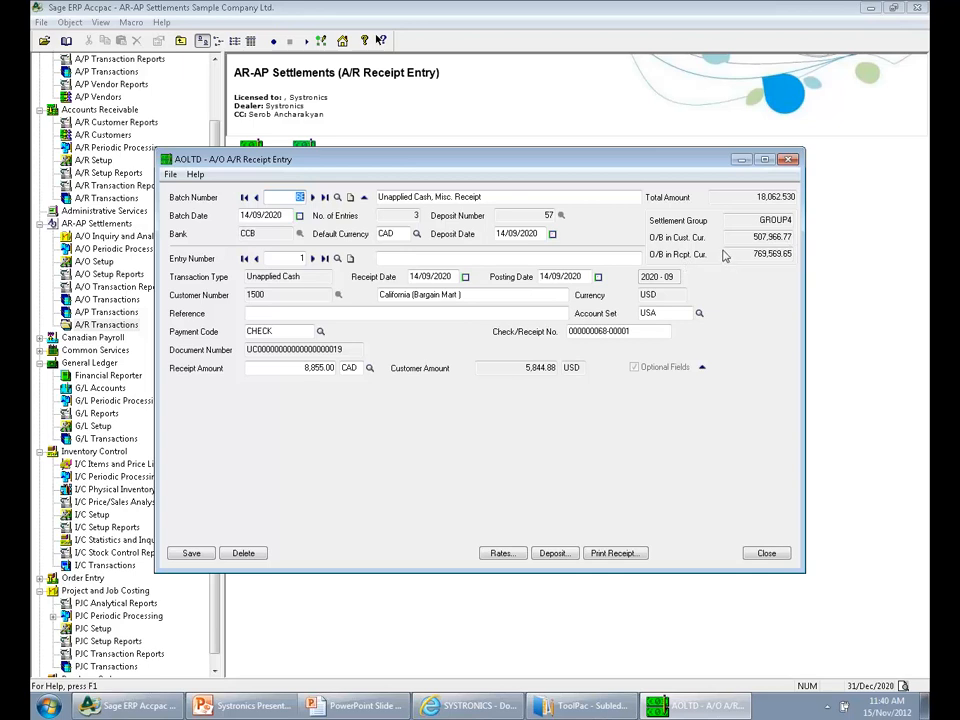
{"action": "left_click", "coordinate": [752, 553]}
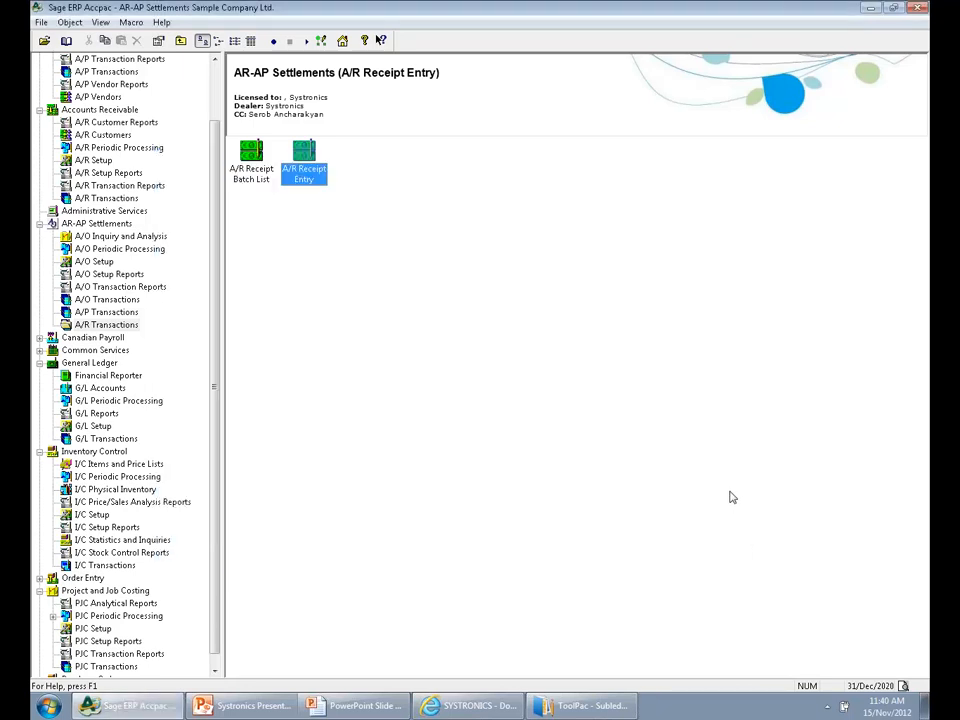
Switch to the PowerPoint slide show and advance from the AR-AP Settlements slide to the next slide
{"action": "left_click", "coordinate": [357, 706]}
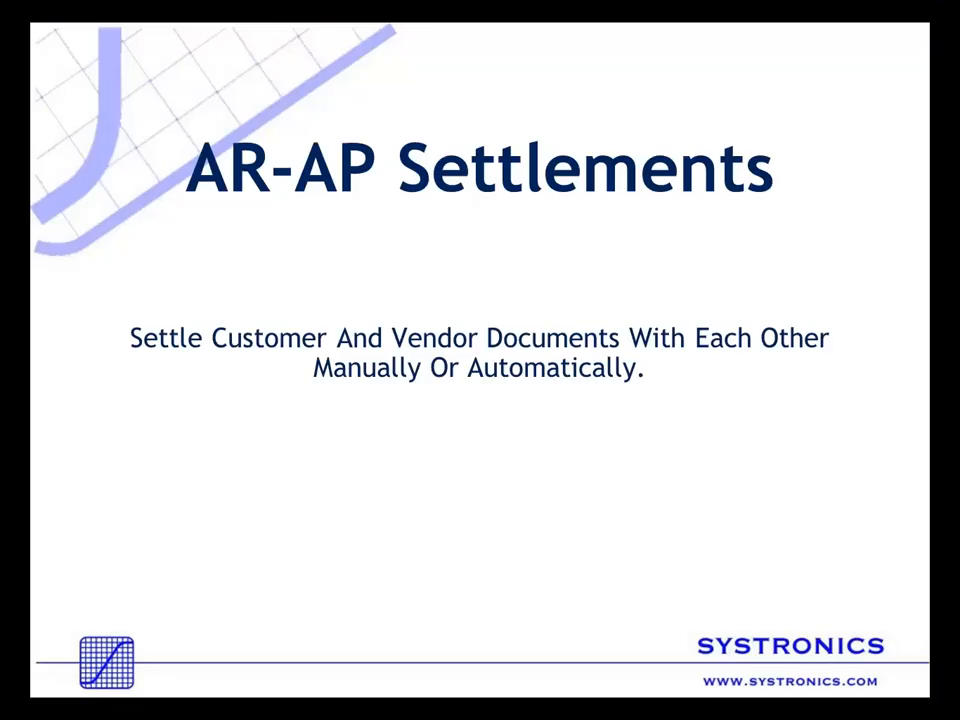
{"action": "key", "text": "Right"}
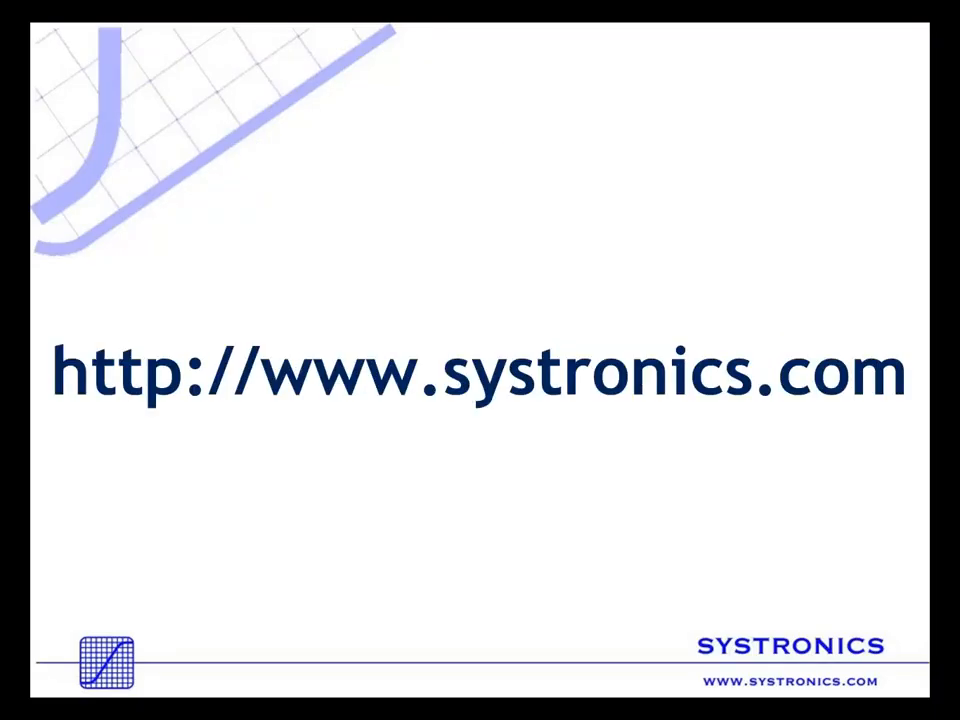